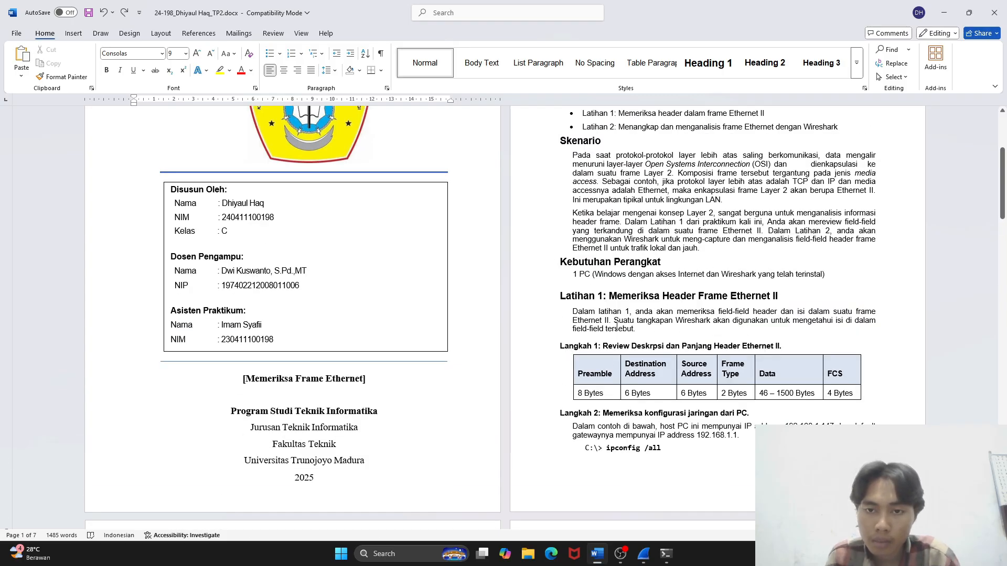
# Review the Ethernet II header table in Langkah 1 and the network configuration instructions in Langkah 2
pyautogui.scroll(-3, 677, 315)
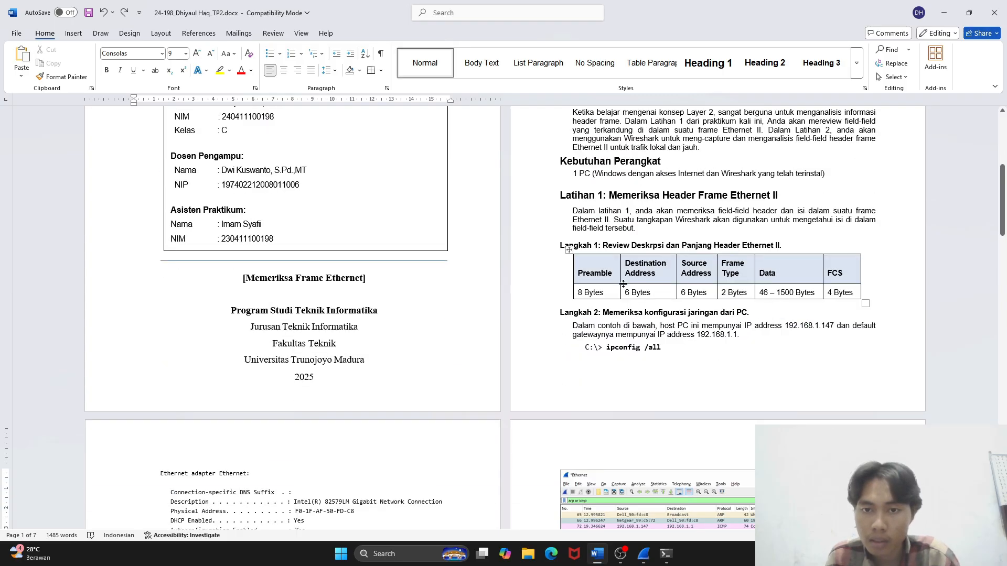
pyautogui.scroll(1, 601, 313)
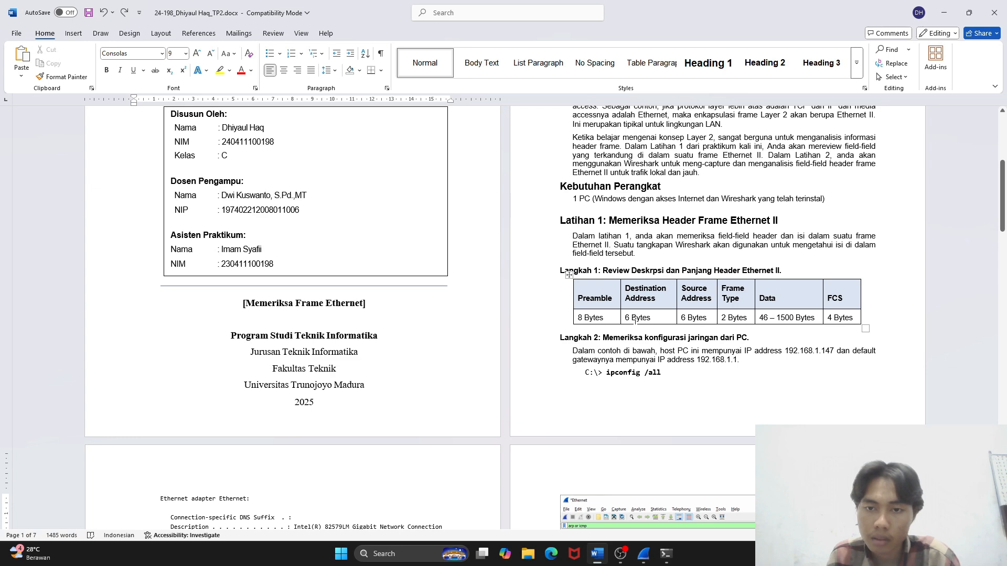
pyautogui.scroll(-2, 601, 295)
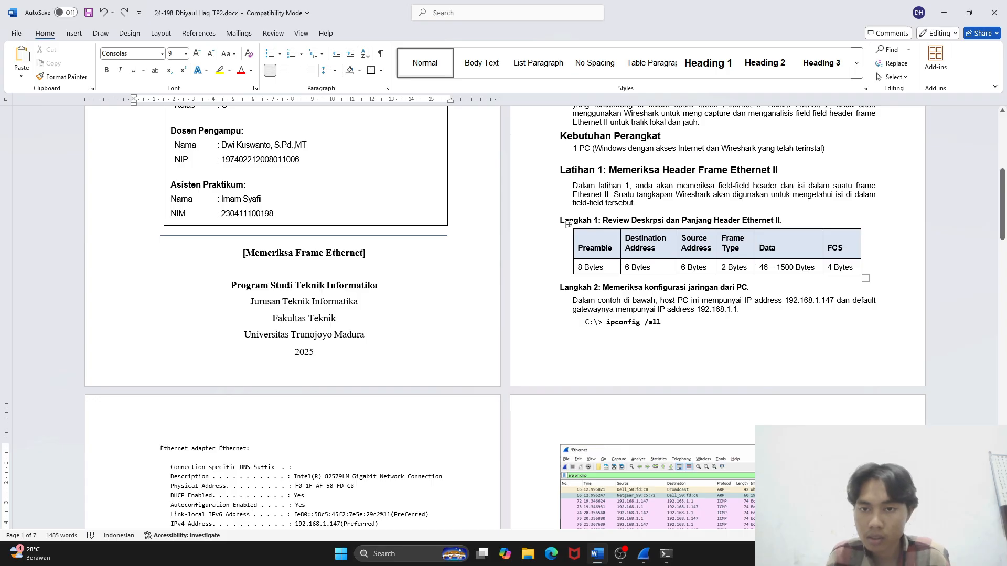
pyautogui.scroll(-5, 682, 304)
pyautogui.scroll(7, 619, 291)
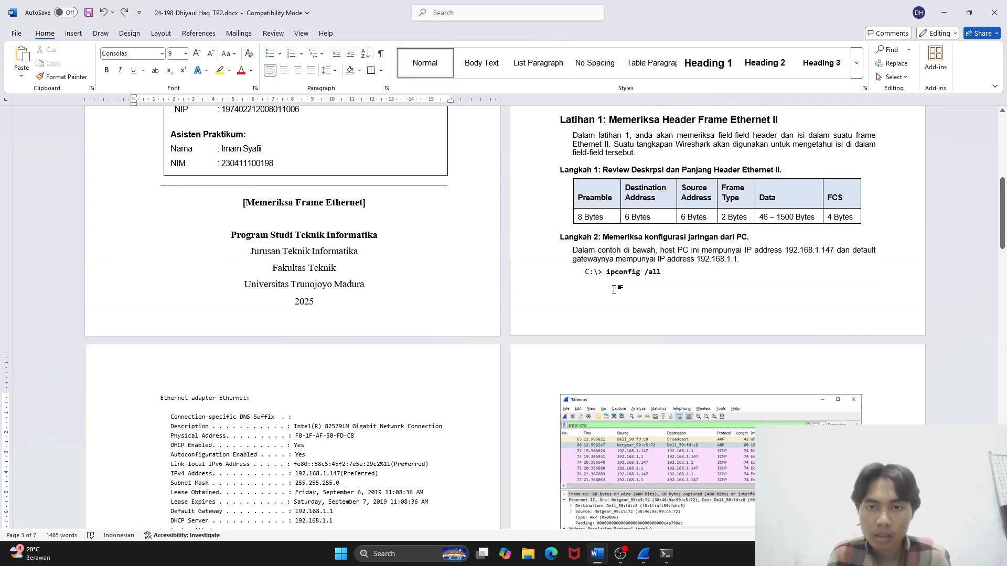
pyautogui.scroll(-6, 616, 290)
# Switch to Command Prompt and run ipconfig /all to list the PC's network configuration
pyautogui.hotkey('alt', 'Tab')
pyautogui.click(609, 273)
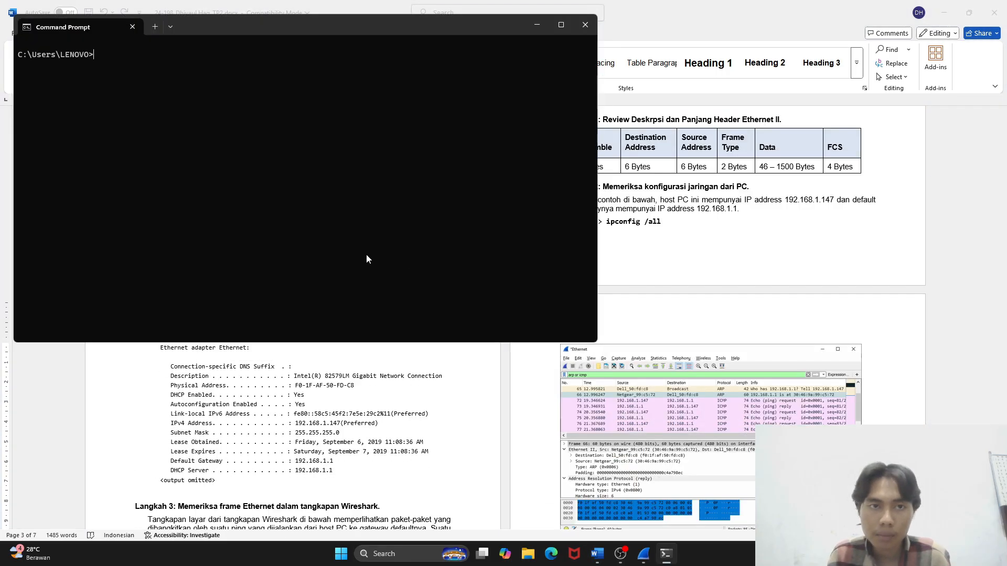
pyautogui.write('ipcfongi')
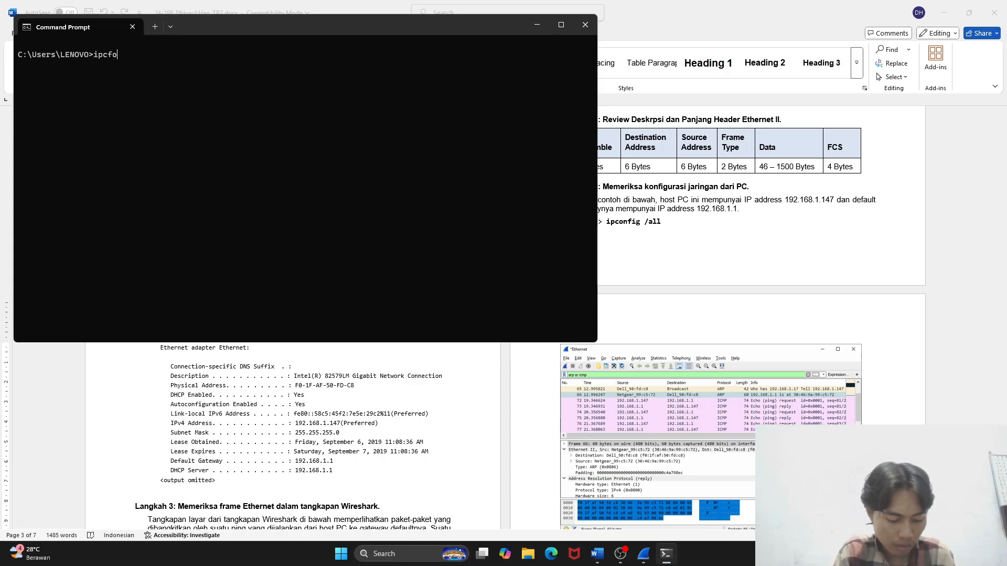
pyautogui.press('BackSpace')
pyautogui.press('BackSpace')
pyautogui.press('BackSpace')
pyautogui.press('BackSpace')
pyautogui.press('BackSpace')
pyautogui.press('BackSpace')
pyautogui.press('BackSpace')
pyautogui.press('BackSpace')
pyautogui.write('ipcongi')
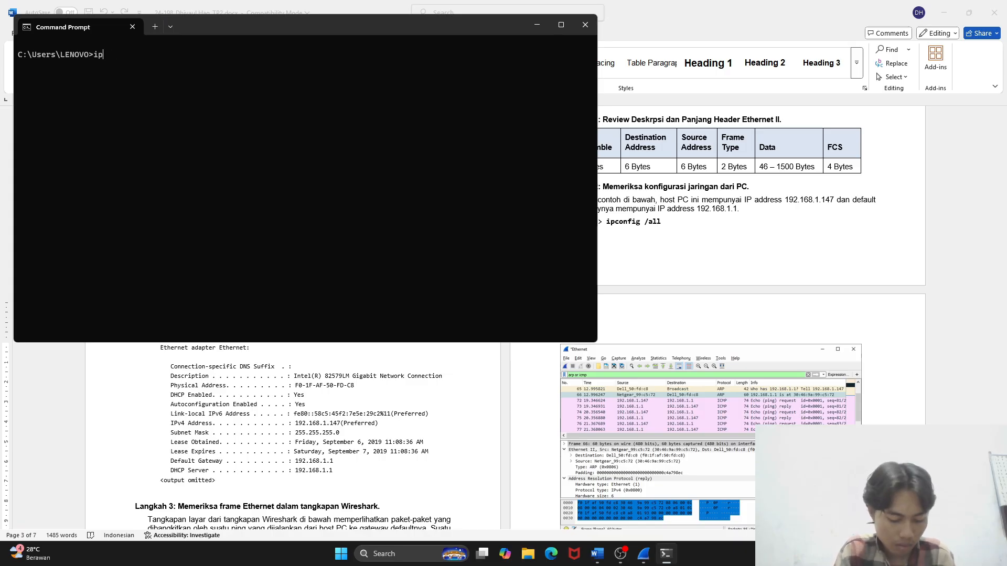
pyautogui.press('BackSpace')
pyautogui.press('BackSpace')
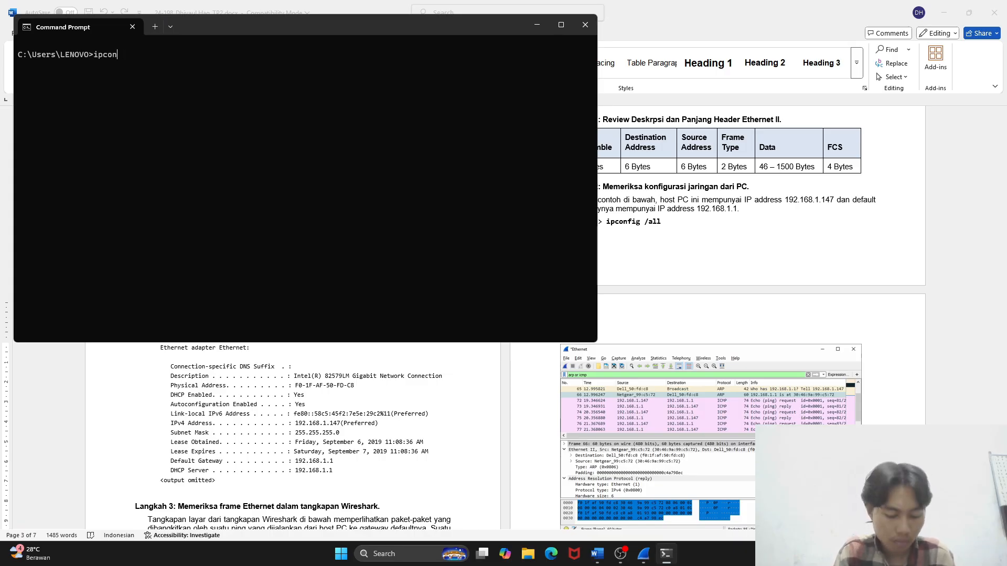
pyautogui.write('ig')
pyautogui.press('BackSpace')
pyautogui.press('BackSpace')
pyautogui.press('BackSpace')
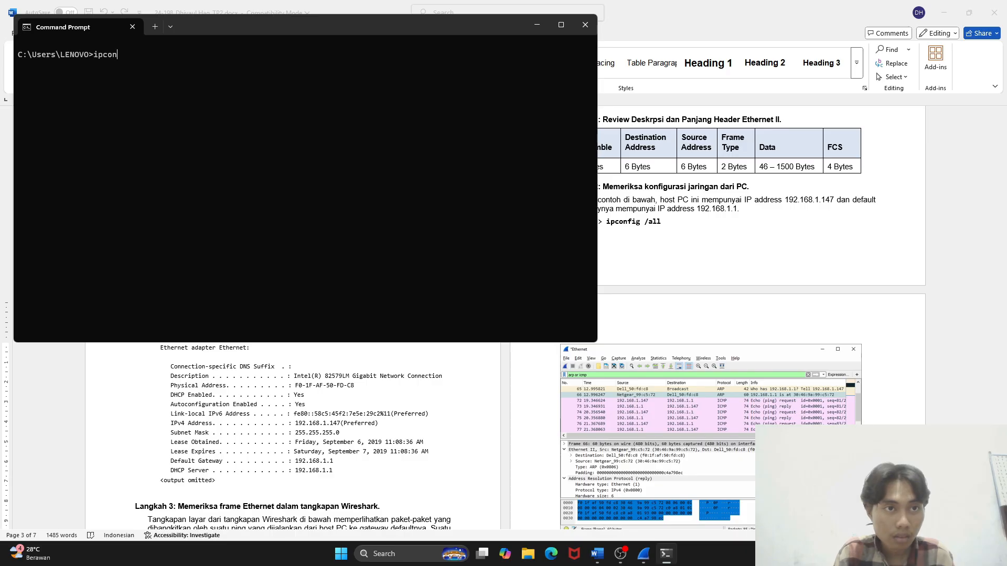
pyautogui.write('fig')
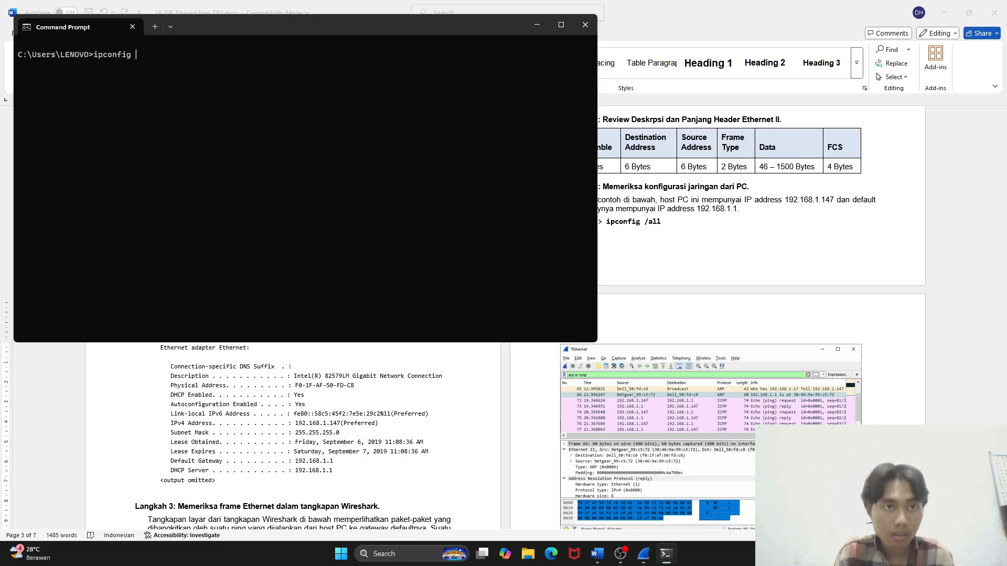
pyautogui.write(' /all')
pyautogui.press('Return')
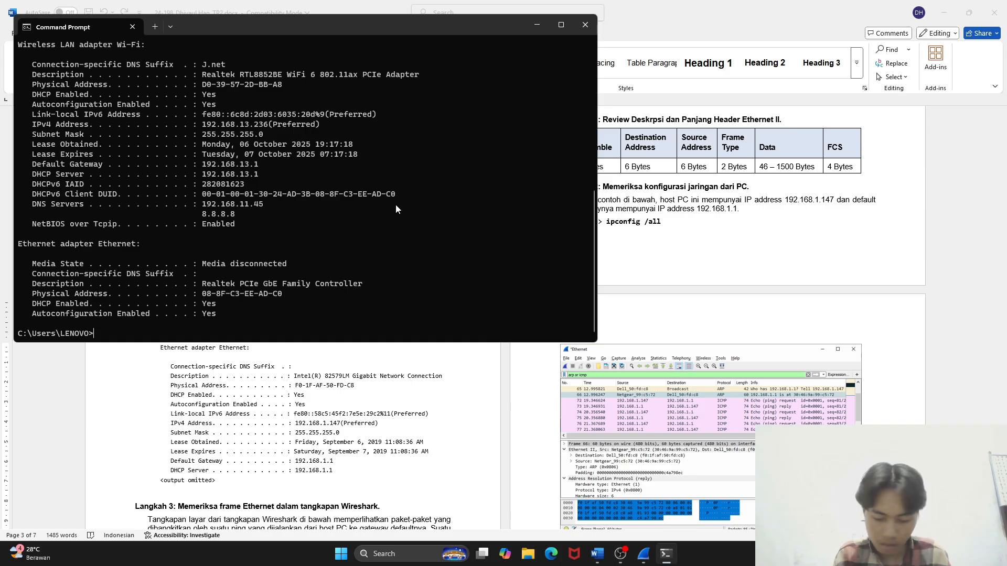
# Switch to the Word report and paste the screenshot of the Command Prompt output below the sample output, above the Langkah 3 heading
pyautogui.hotkey('alt', 'Tab')
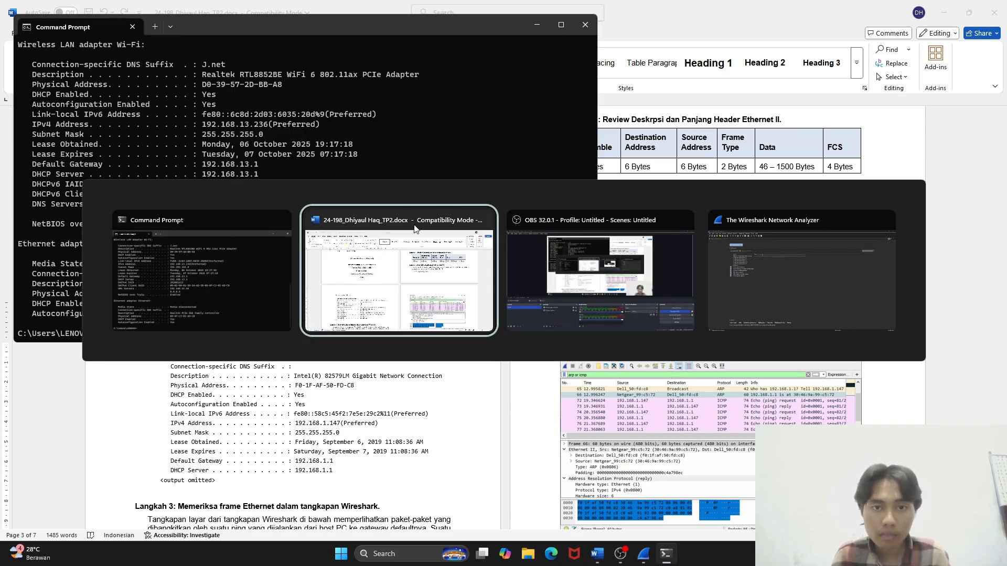
pyautogui.scroll(-3, 275, 383)
pyautogui.hotkey('ctrl', 'v')
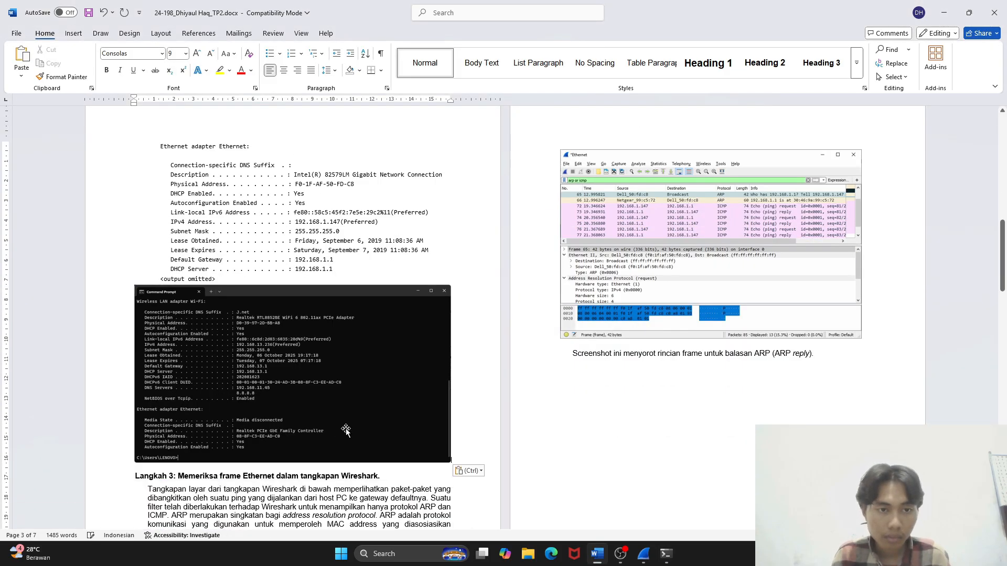
# Look over the pasted screenshot and read the Langkah 3 instructions on examining Ethernet frames in a Wireshark capture
pyautogui.scroll(8, 319, 399)
pyautogui.scroll(-12, 373, 331)
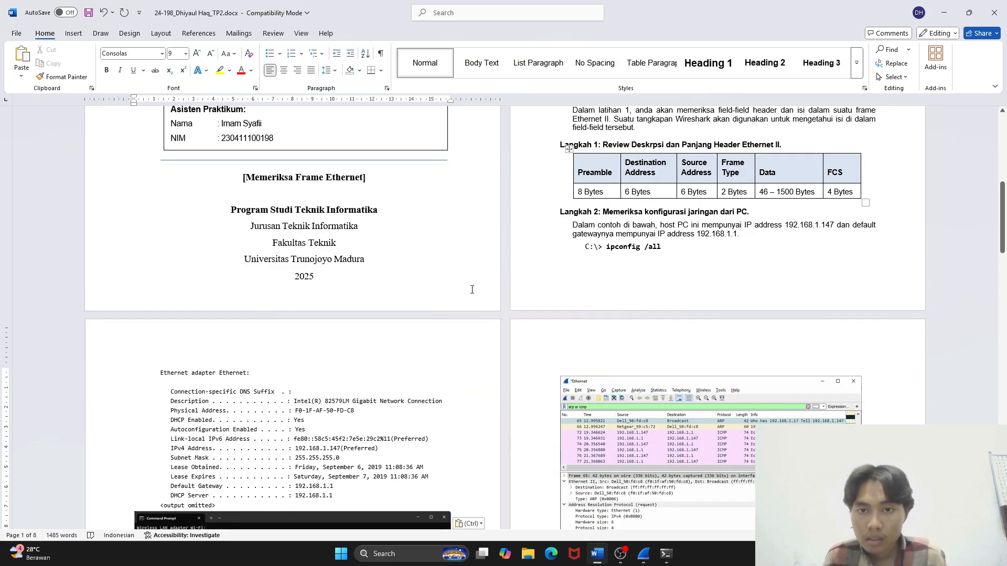
pyautogui.scroll(-4, 372, 330)
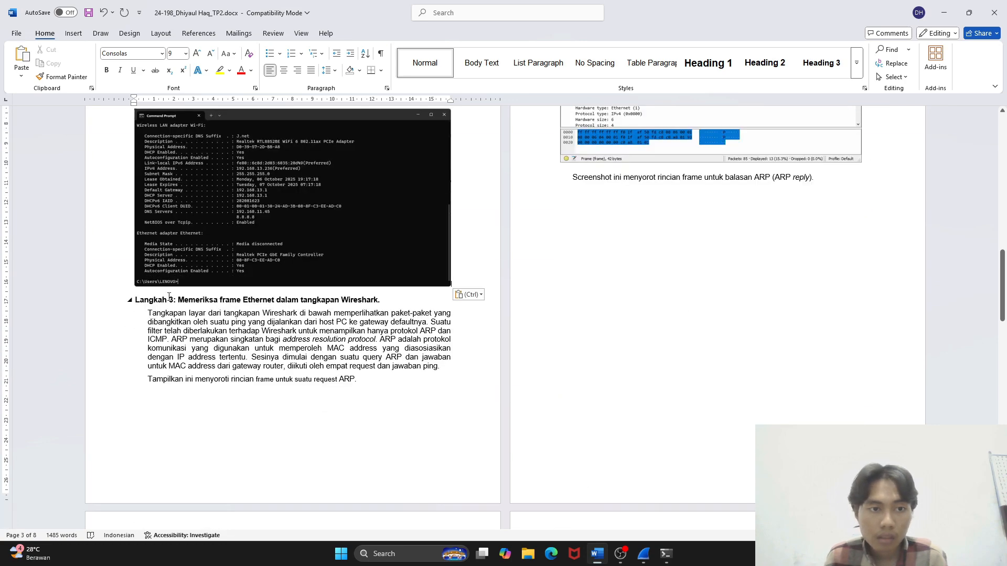
pyautogui.scroll(10, 169, 297)
pyautogui.scroll(-9, 211, 344)
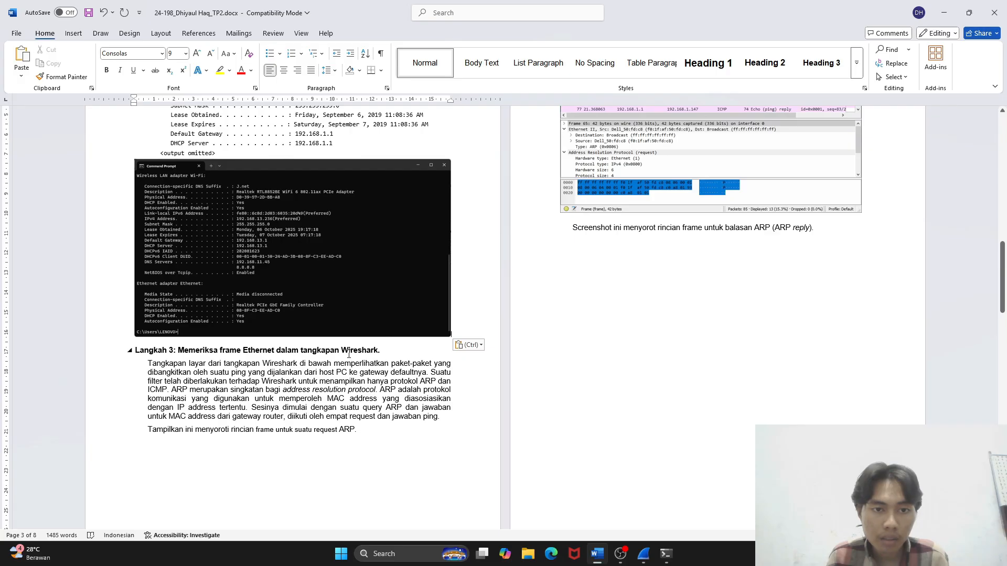
pyautogui.scroll(-3, 393, 393)
pyautogui.scroll(6, 442, 439)
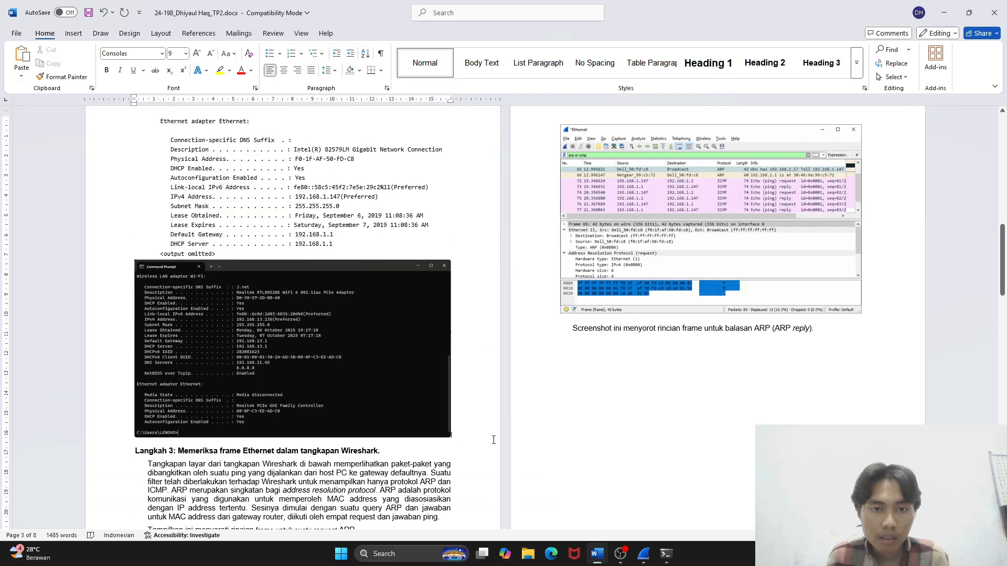
# Switch to Wireshark and start a live capture on the Wi-Fi interface
pyautogui.hotkey('alt', 'Tab')
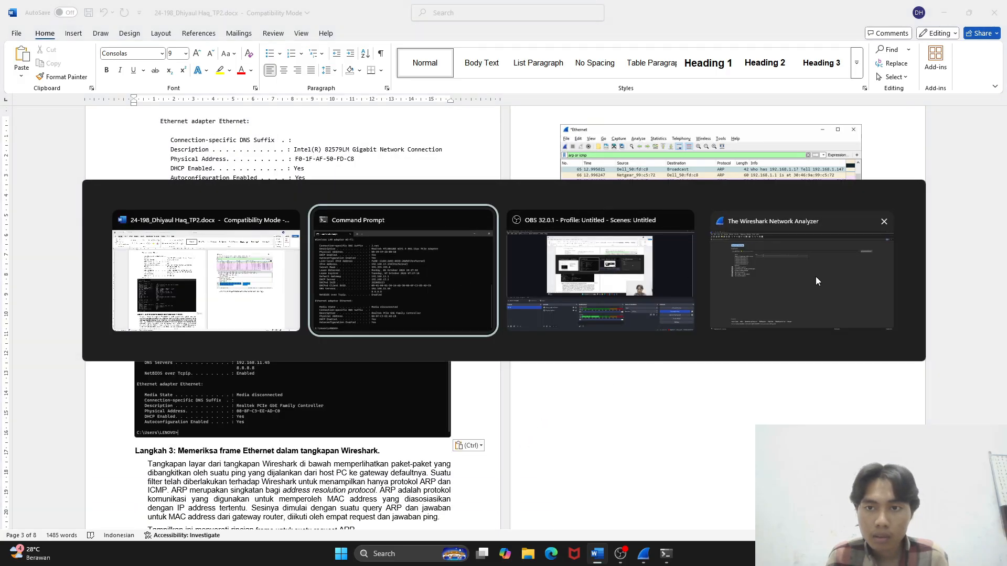
pyautogui.click(815, 276)
pyautogui.doubleClick(265, 128)
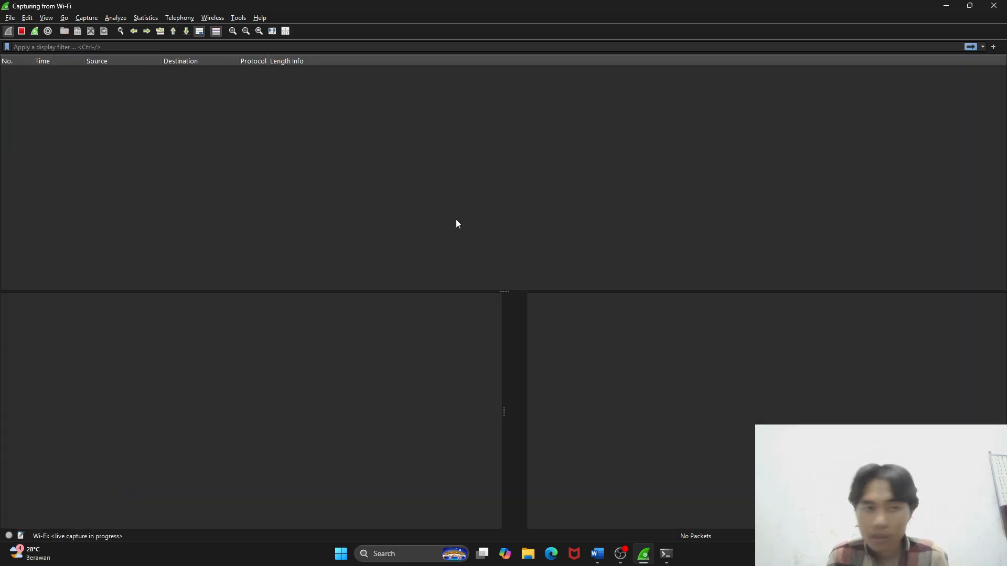
# Recheck the Langkah 3 text and sample capture in the Word report and return to the Wireshark capture
pyautogui.hotkey('alt', 'Tab')
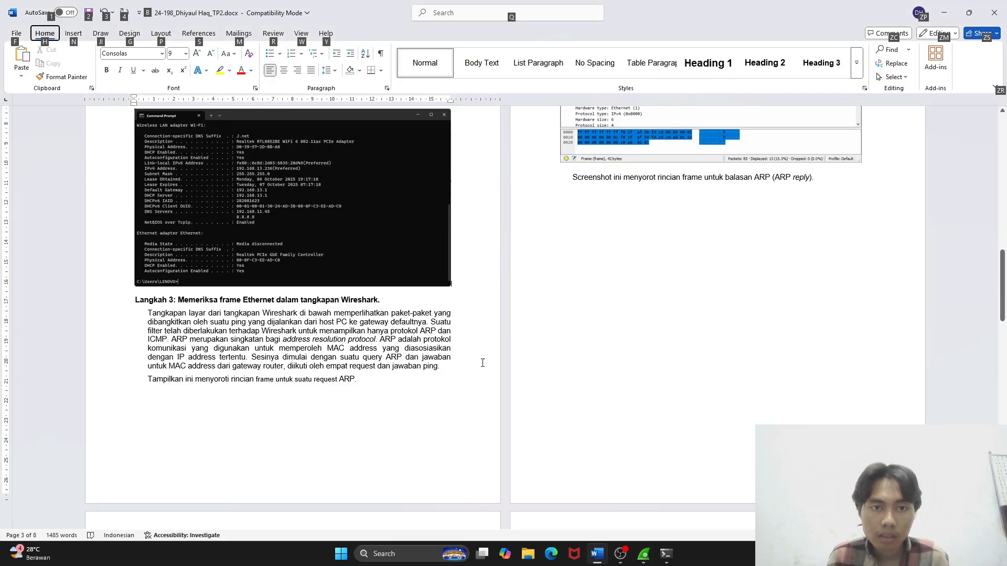
pyautogui.scroll(6, 483, 363)
pyautogui.click(664, 440)
pyautogui.scroll(-8, 561, 391)
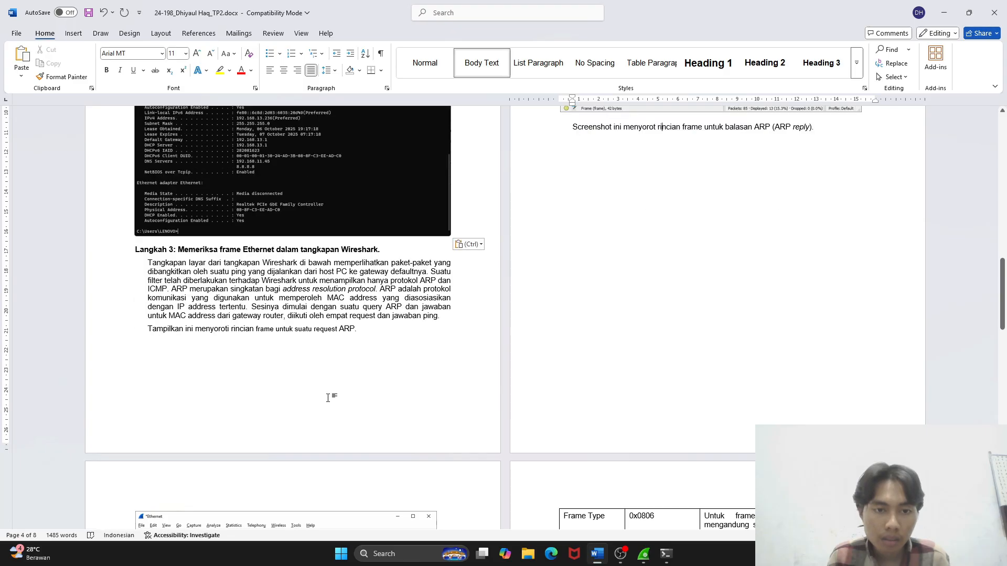
pyautogui.scroll(3, 328, 398)
pyautogui.hotkey('alt', 'Tab')
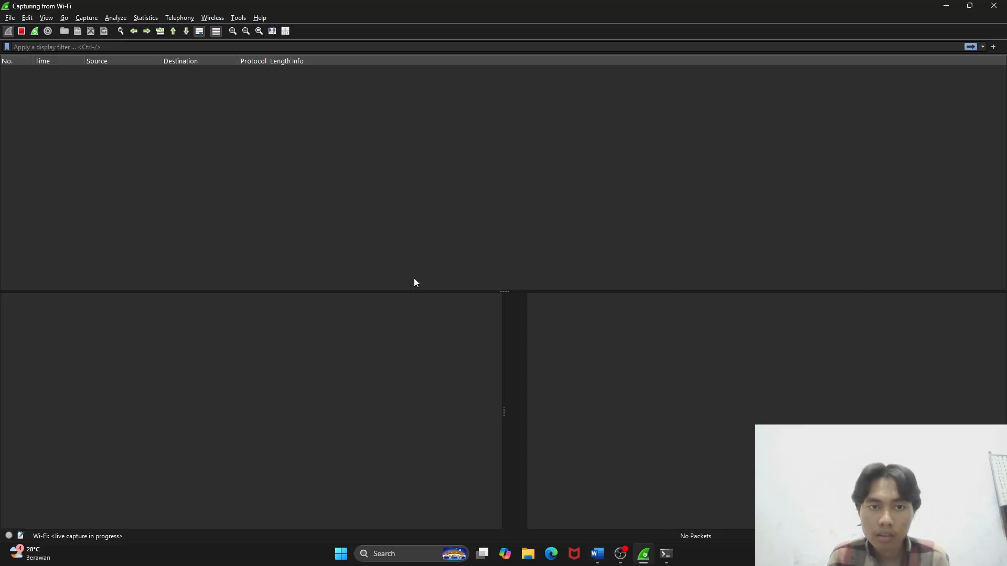
# Switch to Command Prompt and ping the default gateway at 192.168.13.1, copying its address from the ipconfig output
pyautogui.hotkey('alt', 'Tab')
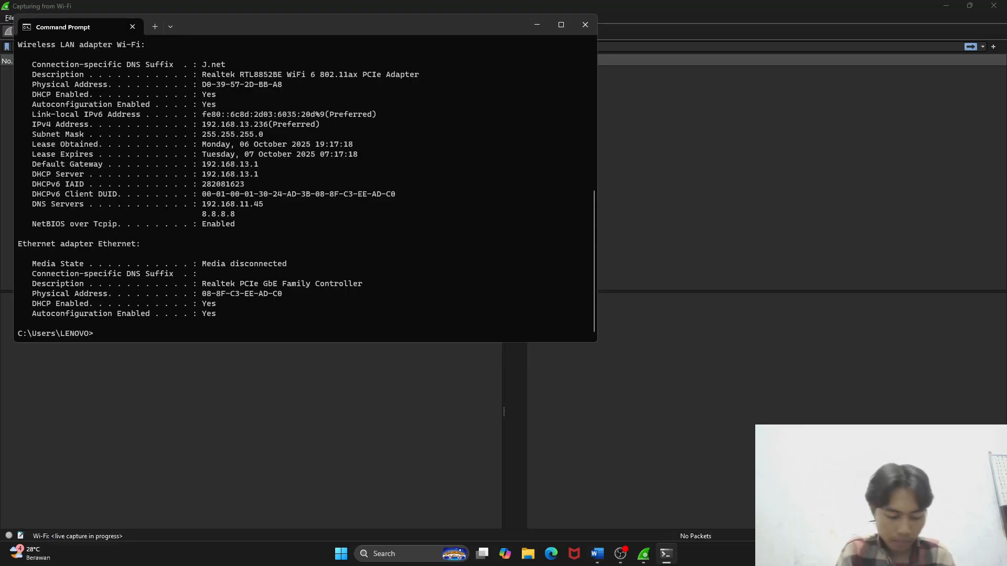
pyautogui.write('ping')
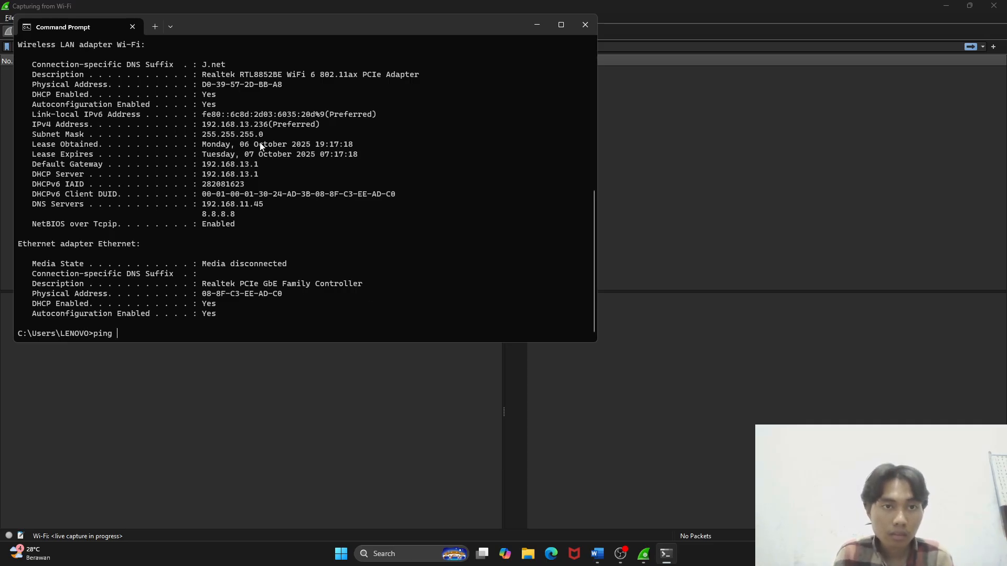
pyautogui.moveTo(258, 163); pyautogui.dragTo(199, 164)
pyautogui.hotkey('ctrl', 'c')
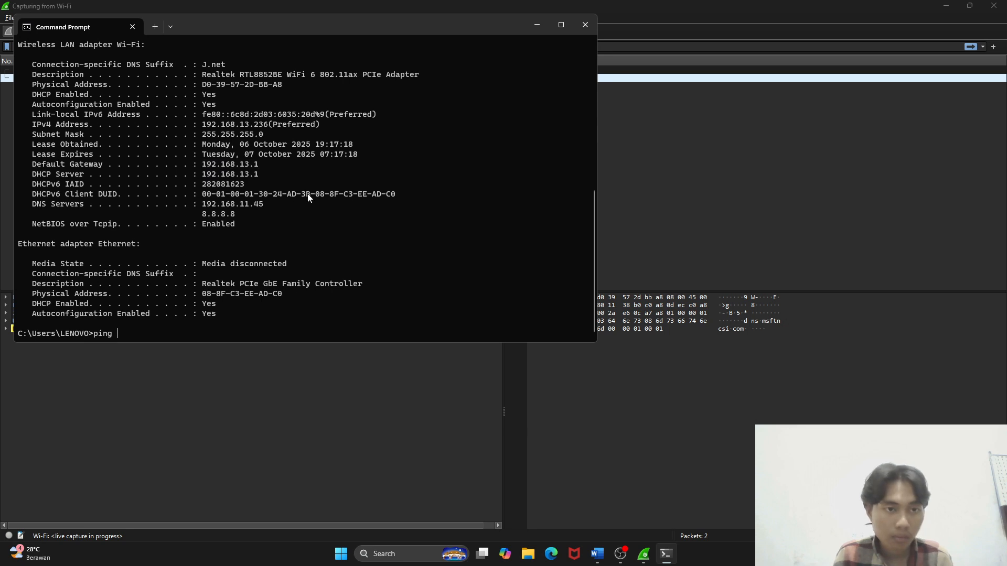
pyautogui.hotkey('ctrl', 'v')
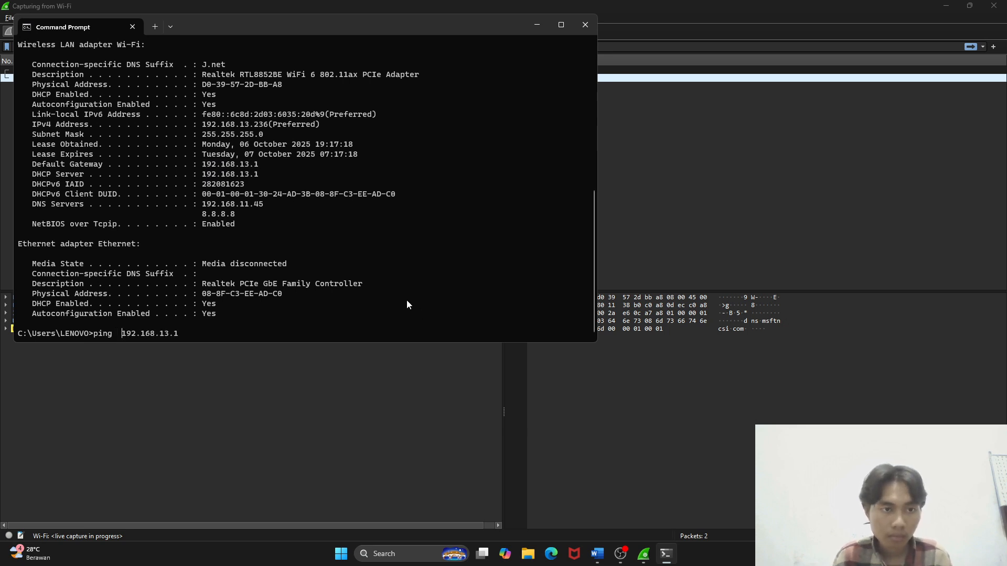
pyautogui.press('BackSpace')
pyautogui.press('Return')
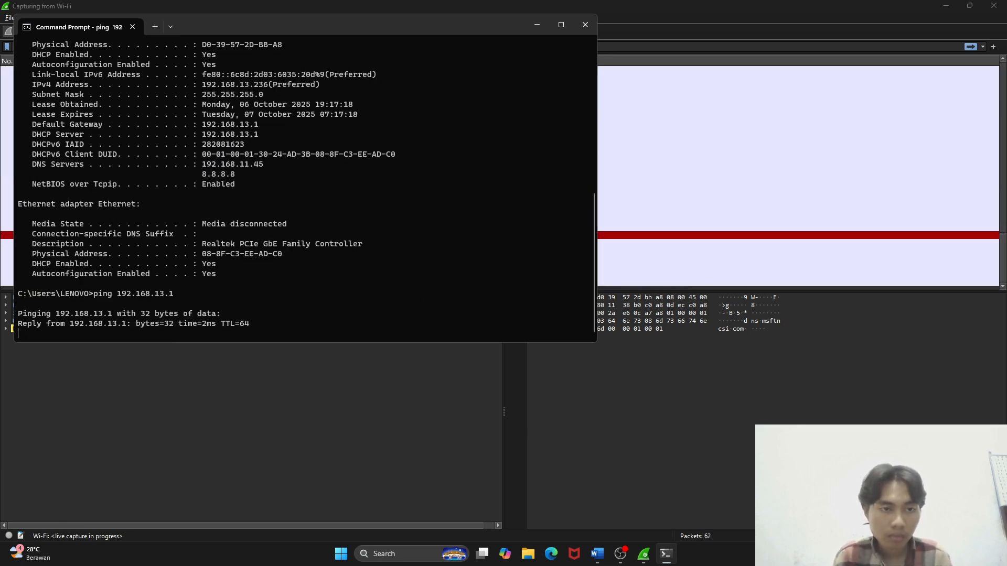
# Switch to Wireshark and apply the display filter "arp or icmp" to the Wi-Fi capture
pyautogui.hotkey('alt', 'Tab')
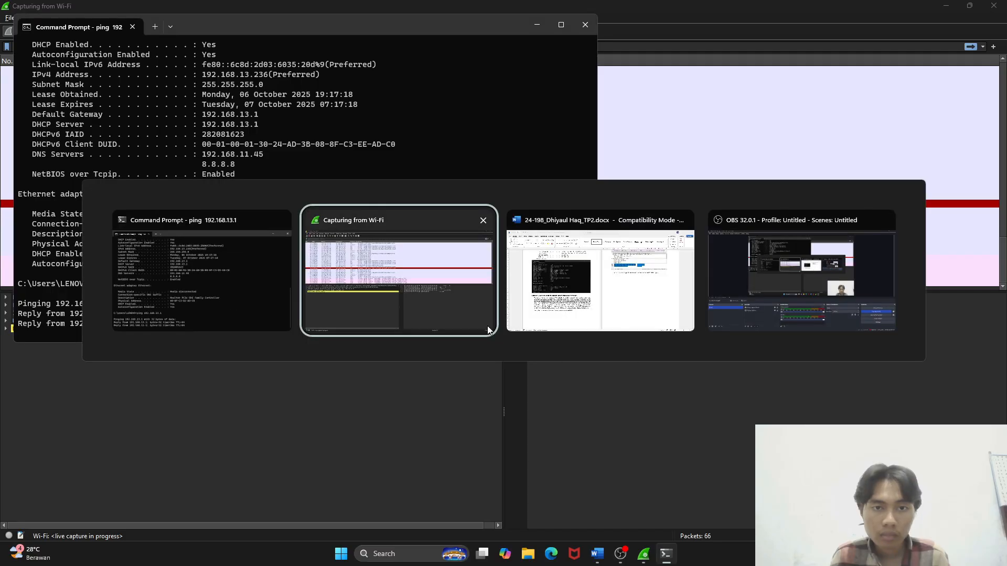
pyautogui.click(171, 48)
pyautogui.write('a')
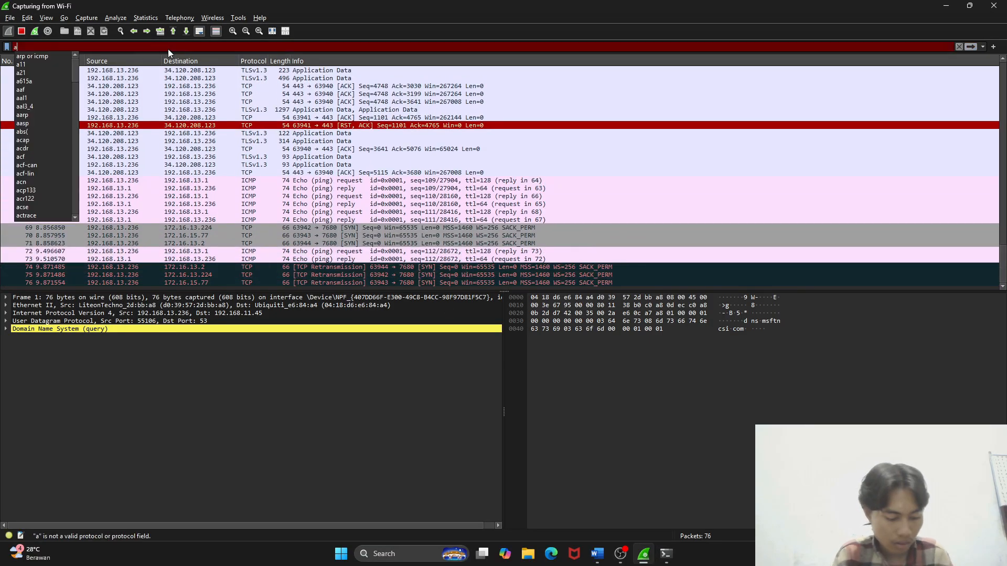
pyautogui.write('rp or icmp')
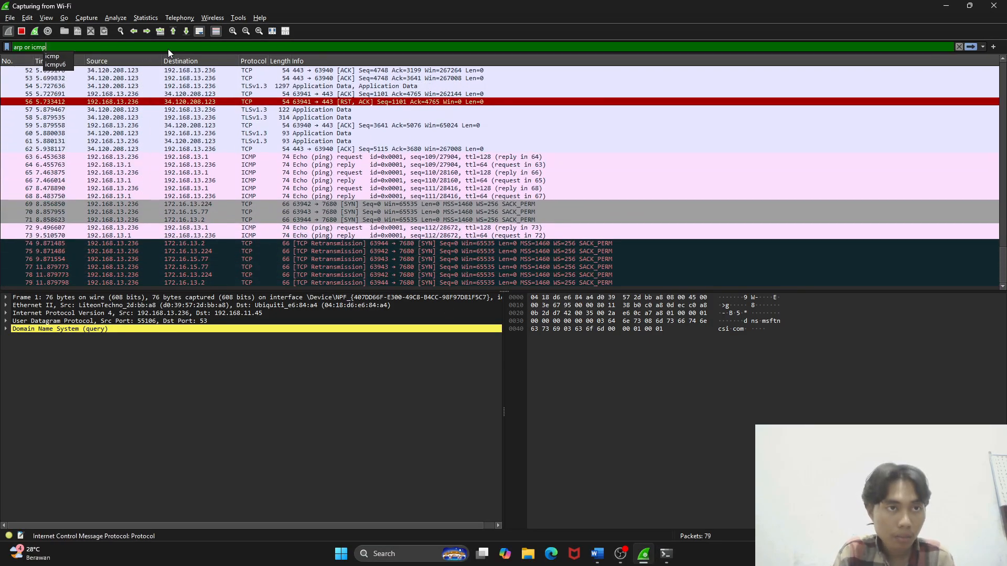
pyautogui.press('Return')
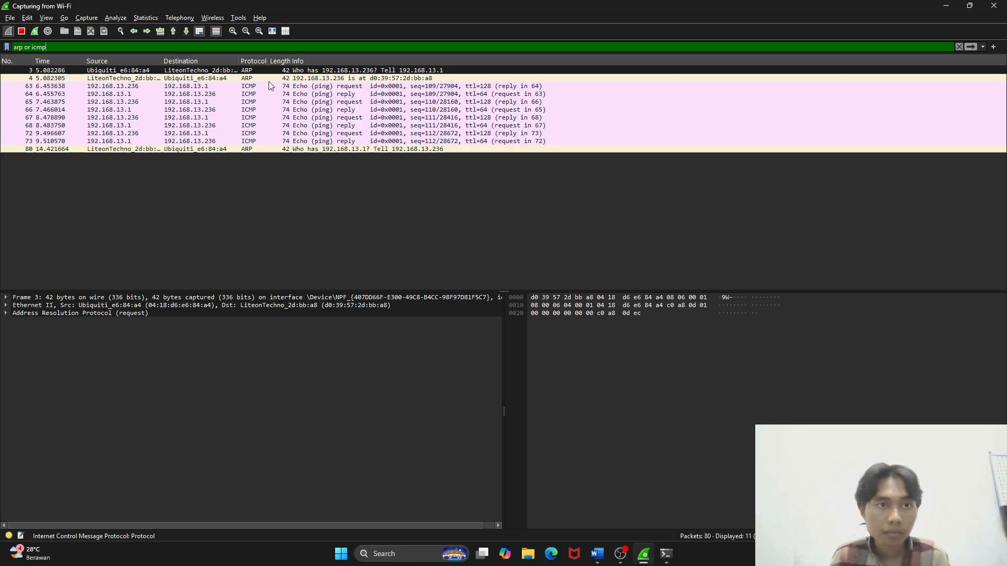
# Check the sample ARP capture image in the Word report and return to the filtered Wireshark capture
pyautogui.hotkey('alt', 'Tab')
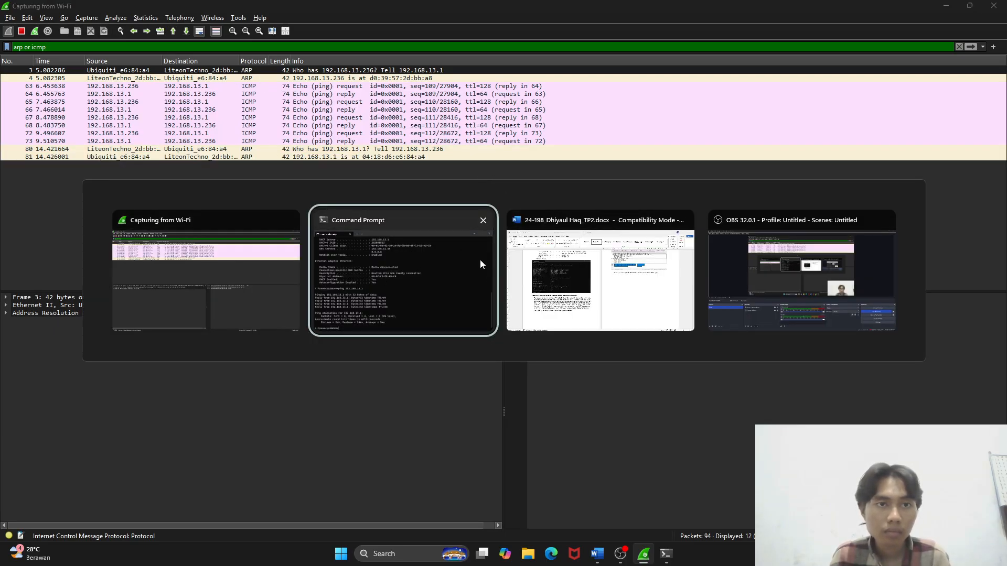
pyautogui.click(614, 303)
pyautogui.scroll(5, 529, 351)
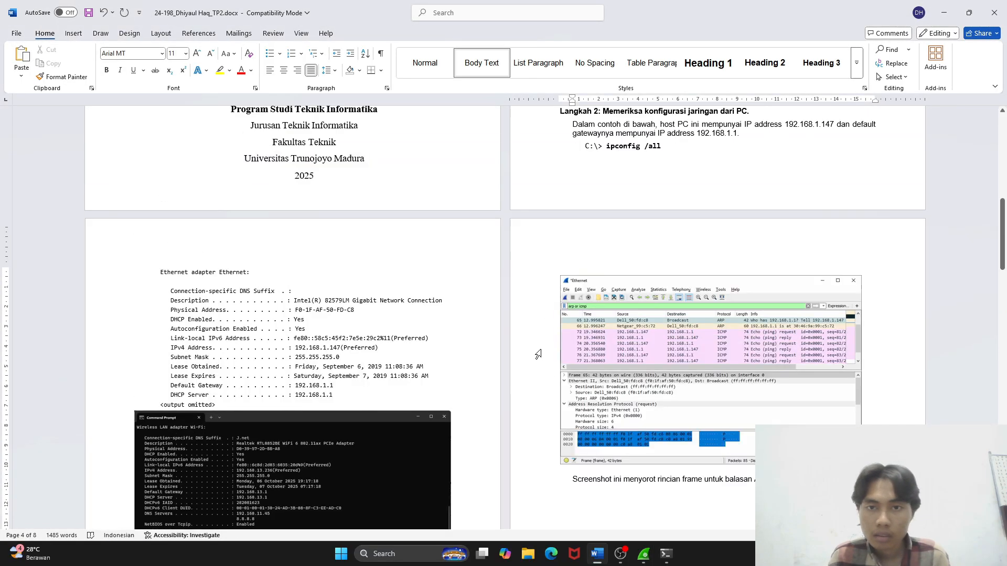
pyautogui.scroll(-6, 539, 355)
pyautogui.hotkey('alt', 'Tab')
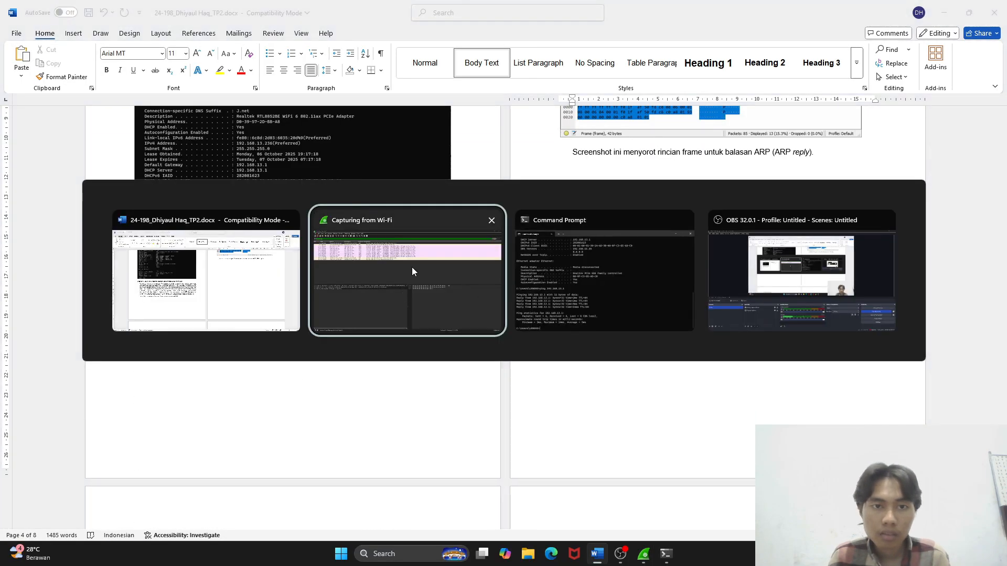
pyautogui.click(451, 269)
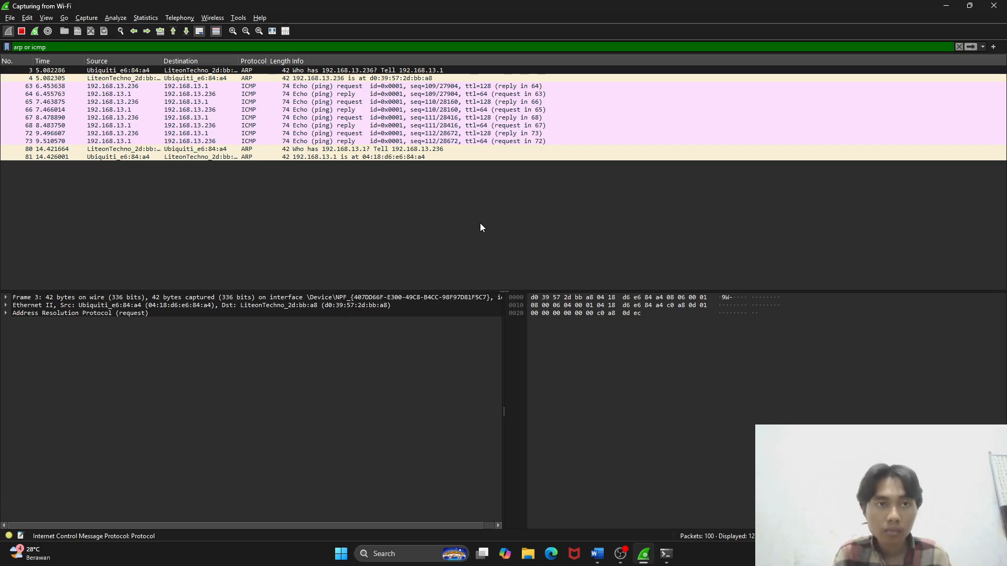
# Switch to the Word report and review the Langkah 3 text and its sample ARP request and reply captures
pyautogui.hotkey('alt', 'Tab')
pyautogui.click(480, 227)
pyautogui.scroll(-4, 330, 254)
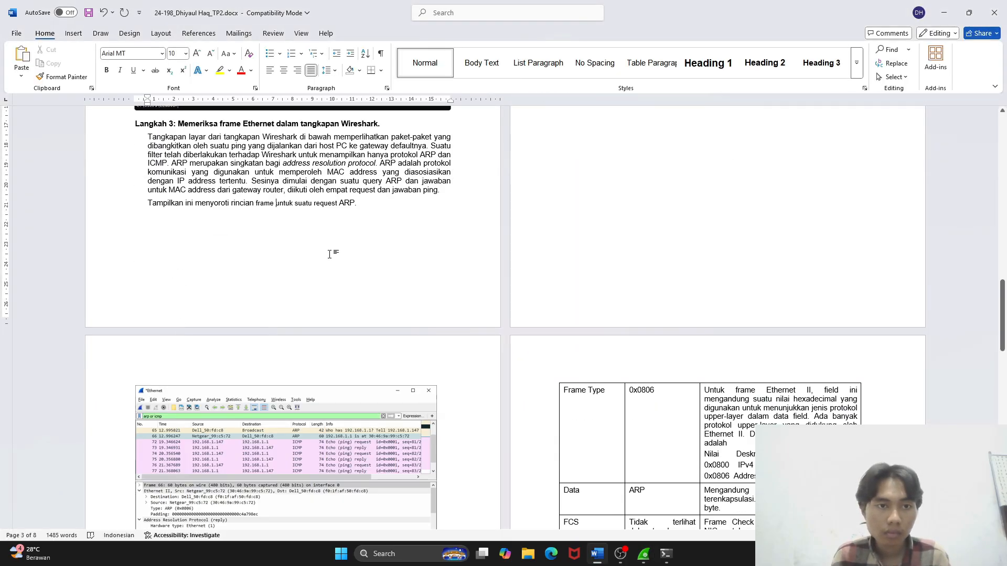
pyautogui.scroll(8, 517, 303)
pyautogui.scroll(-4, 657, 271)
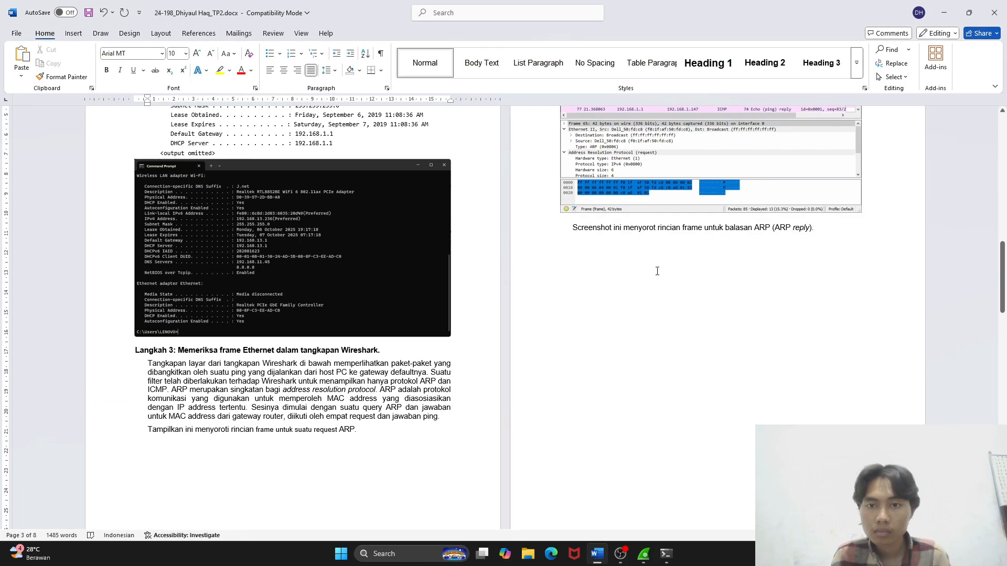
pyautogui.click(657, 271)
pyautogui.scroll(-6, 439, 288)
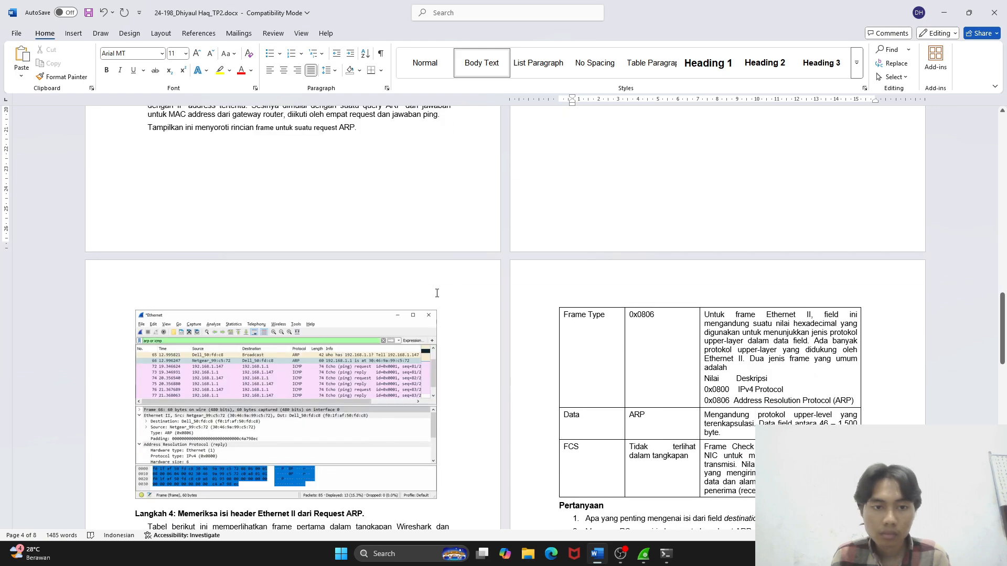
pyautogui.scroll(4, 437, 293)
# Paste the Wireshark ARP request screenshot on a new line after the "Tampilkan ini menyoroti rincian frame untuk suatu request ARP" sentence
pyautogui.click(372, 315)
pyautogui.scroll(1, 425, 292)
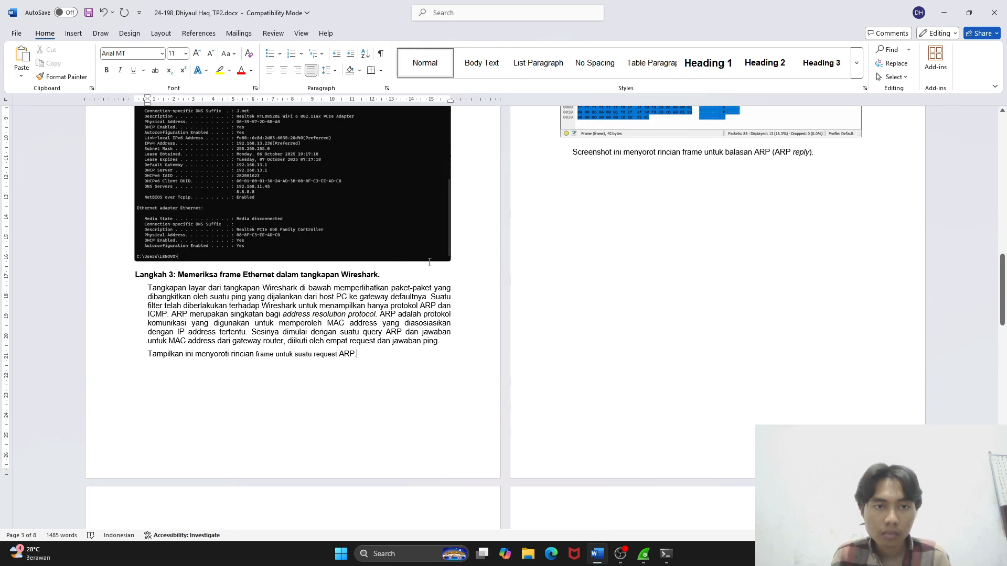
pyautogui.scroll(-5, 429, 262)
pyautogui.scroll(4, 408, 315)
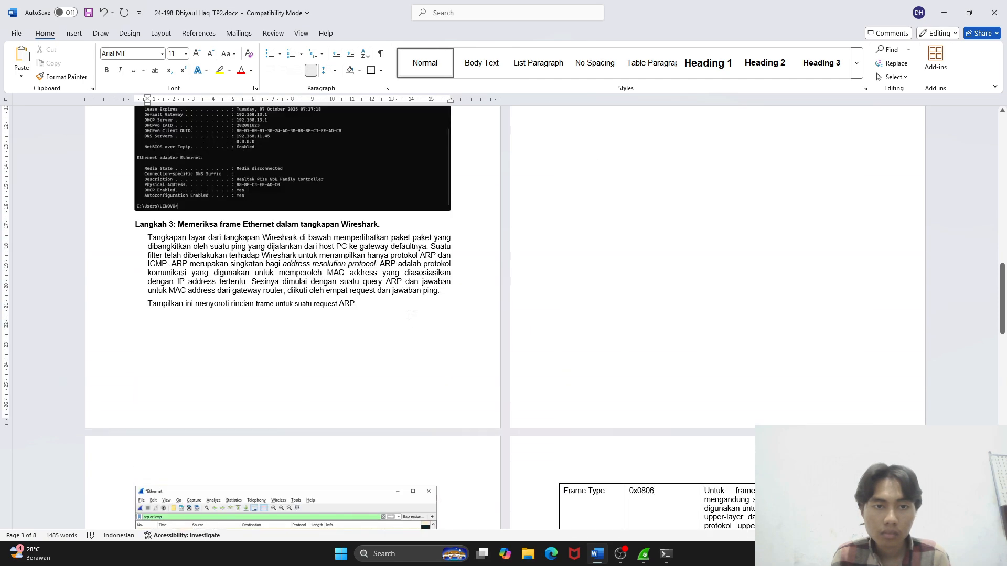
pyautogui.scroll(-7, 408, 315)
pyautogui.scroll(8, 407, 304)
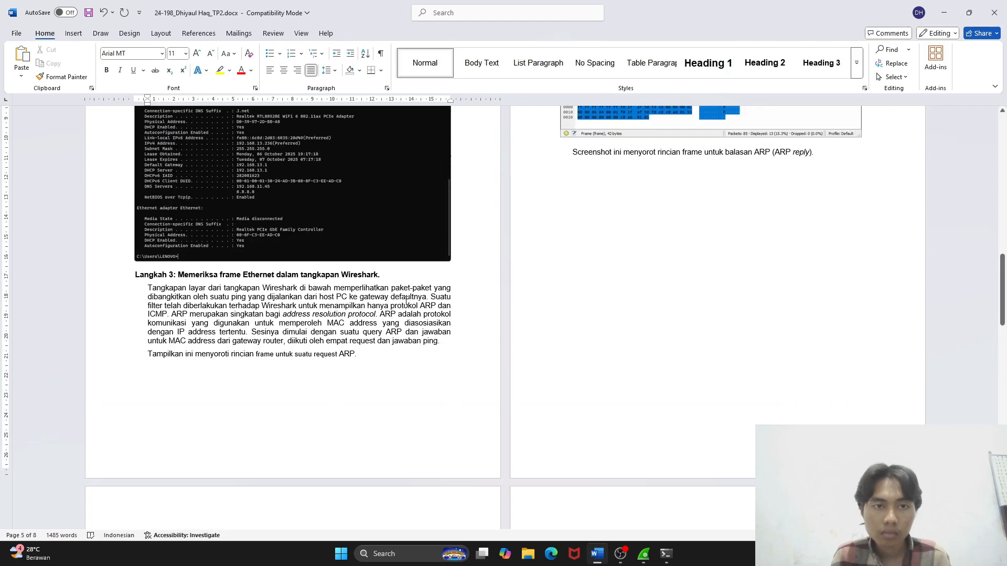
pyautogui.scroll(1, 404, 299)
pyautogui.press('Return')
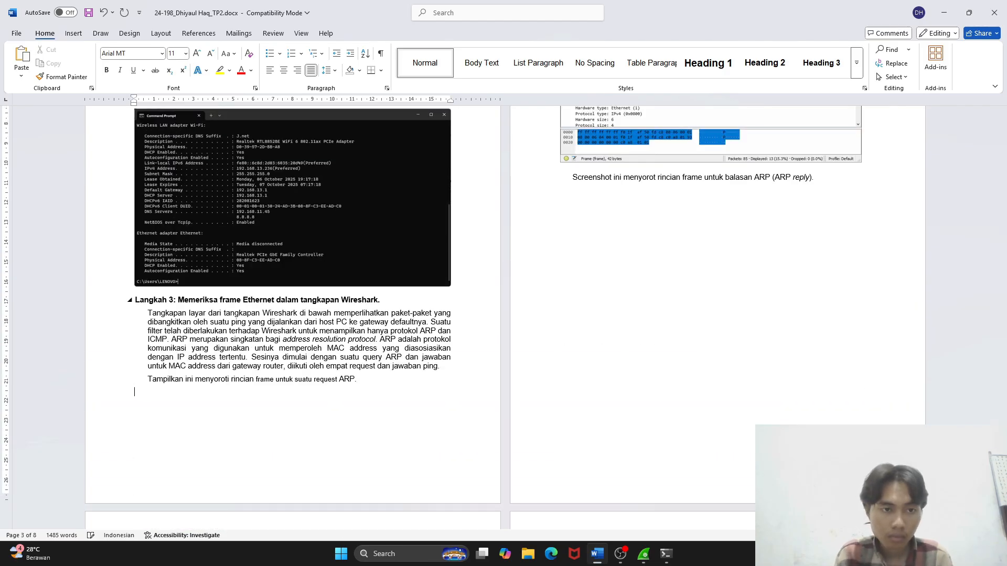
pyautogui.hotkey('ctrl', 'v')
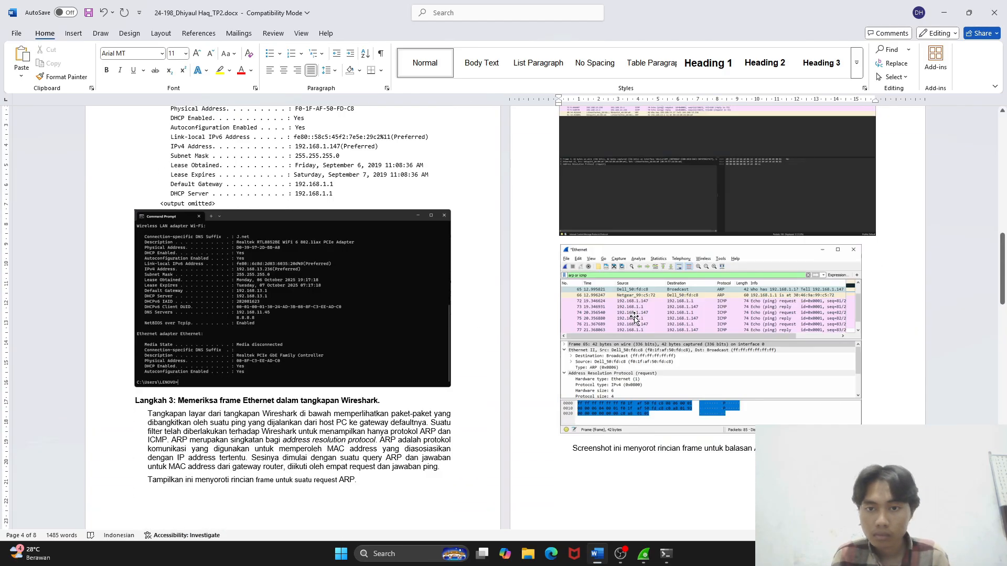
# Select ARP reply frame 4 in Wireshark and paste its screenshot after the "balasan ARP (ARP reply)" sentence in the Word report
pyautogui.hotkey('alt', 'Tab')
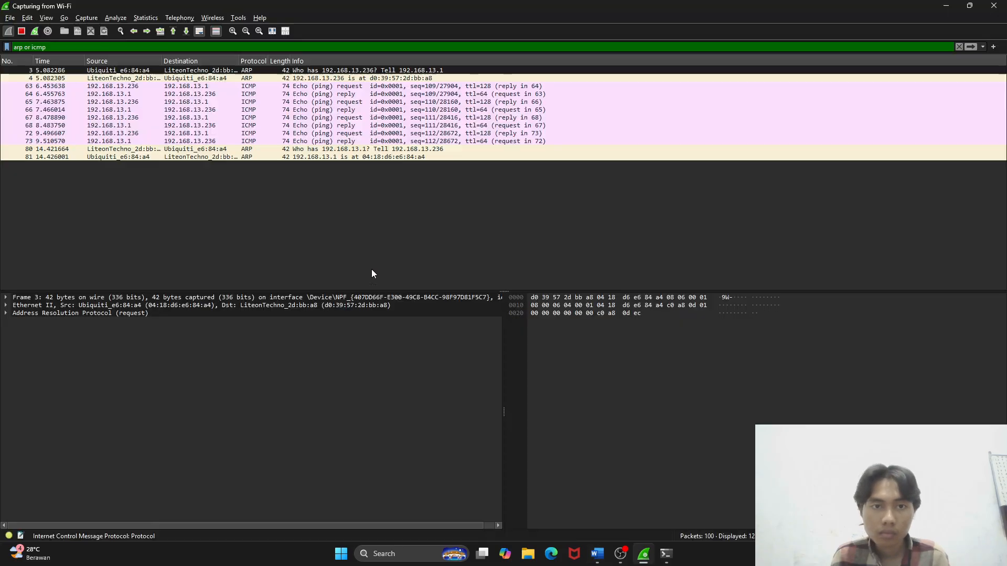
pyautogui.click(289, 77)
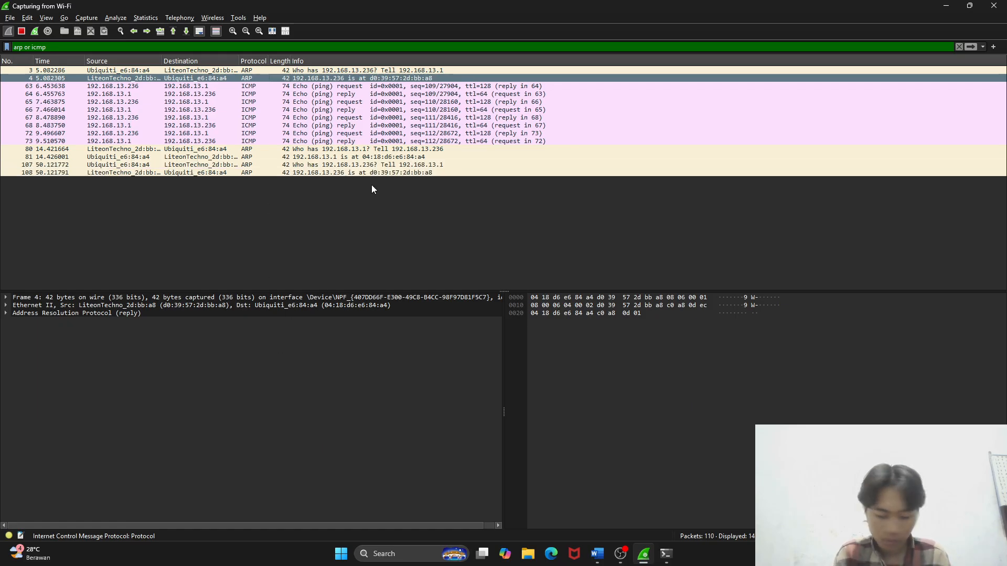
pyautogui.hotkey('alt', 'Tab')
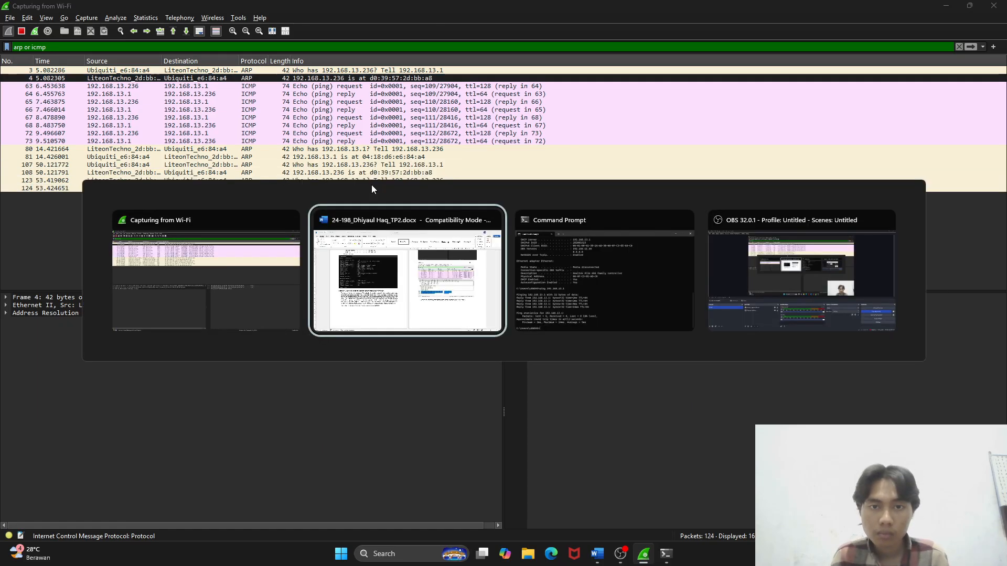
pyautogui.scroll(-3, 680, 259)
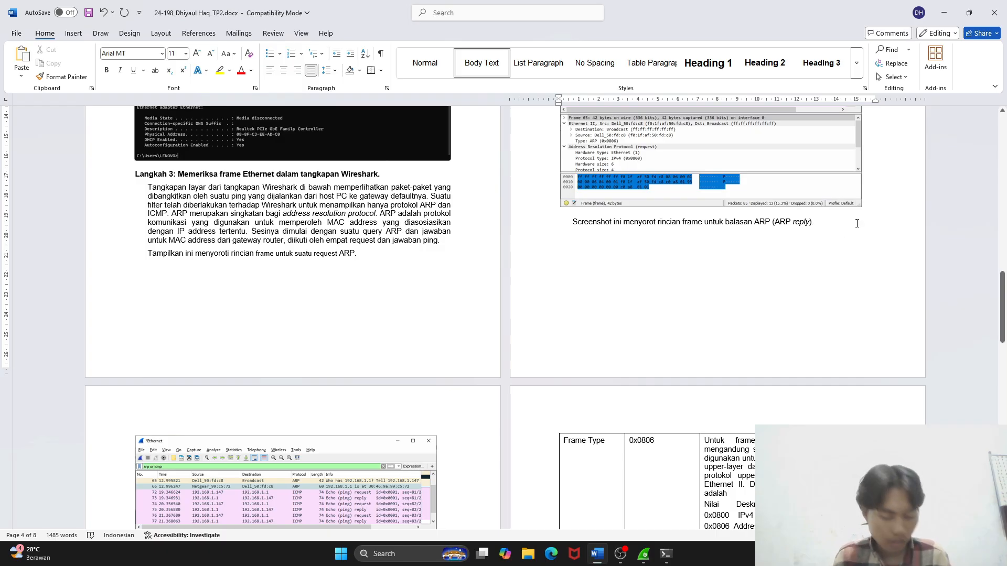
pyautogui.click(856, 223)
pyautogui.hotkey('ctrl', 'v')
# Read the Langkah 4 Ethernet II header table, from Preamble through FCS, in the report
pyautogui.scroll(-7, 768, 218)
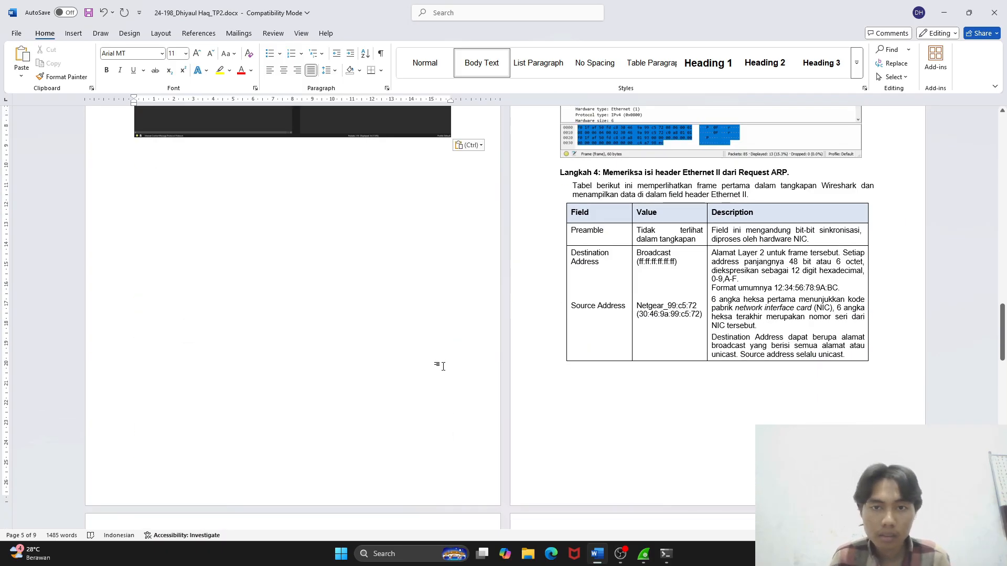
pyautogui.scroll(4, 446, 362)
pyautogui.scroll(-3, 450, 355)
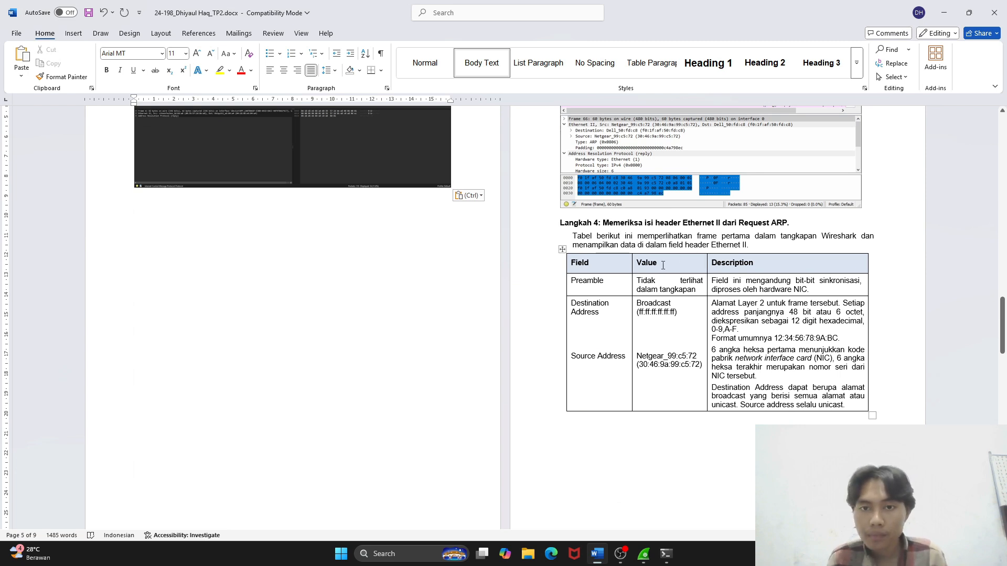
pyautogui.scroll(-2, 607, 264)
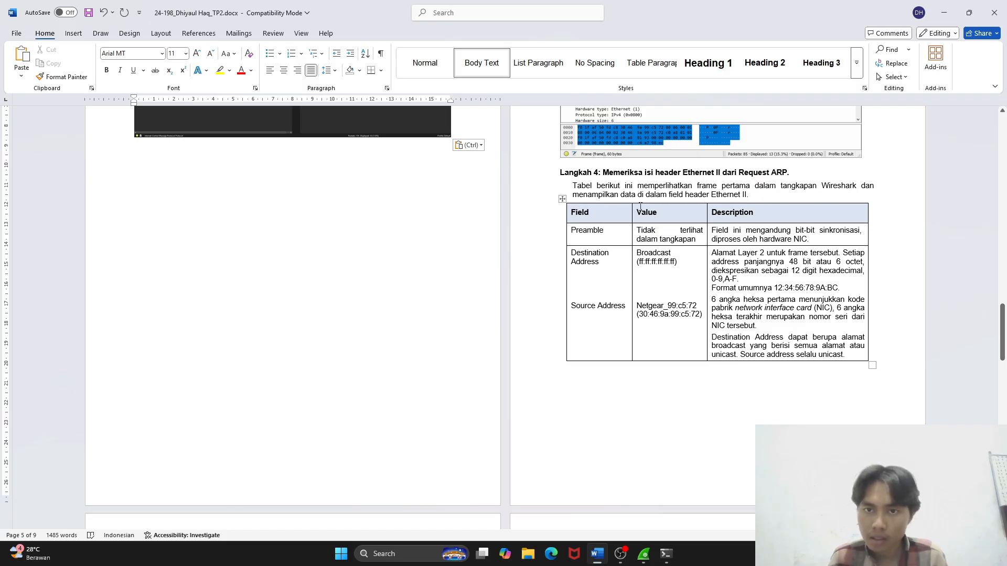
pyautogui.scroll(-1, 714, 207)
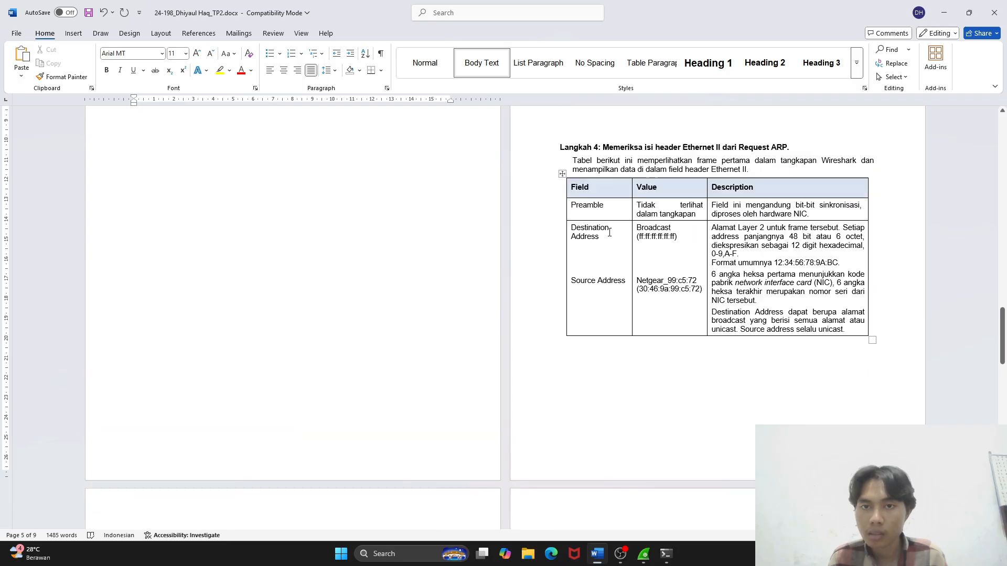
pyautogui.scroll(2, 656, 231)
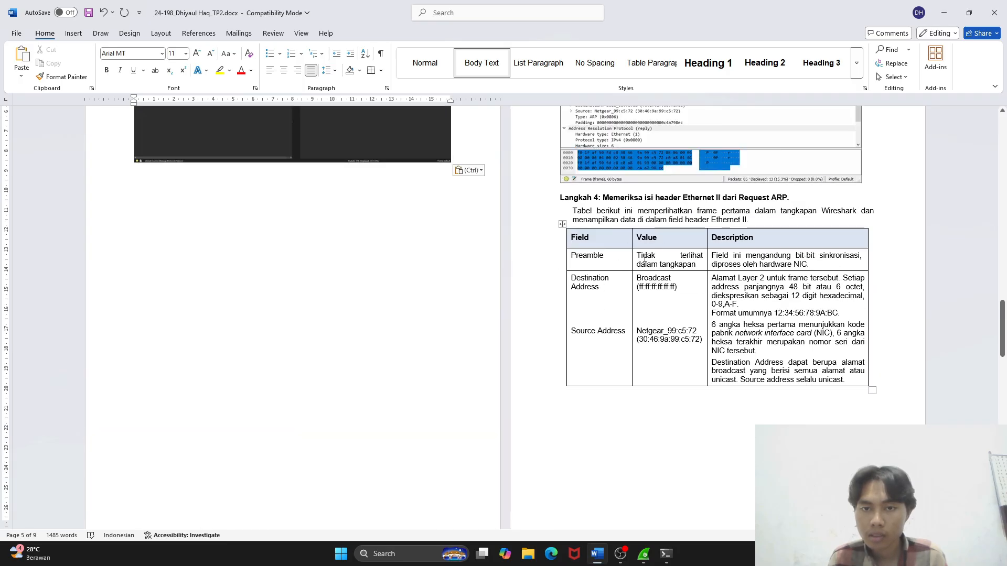
pyautogui.scroll(-2, 596, 258)
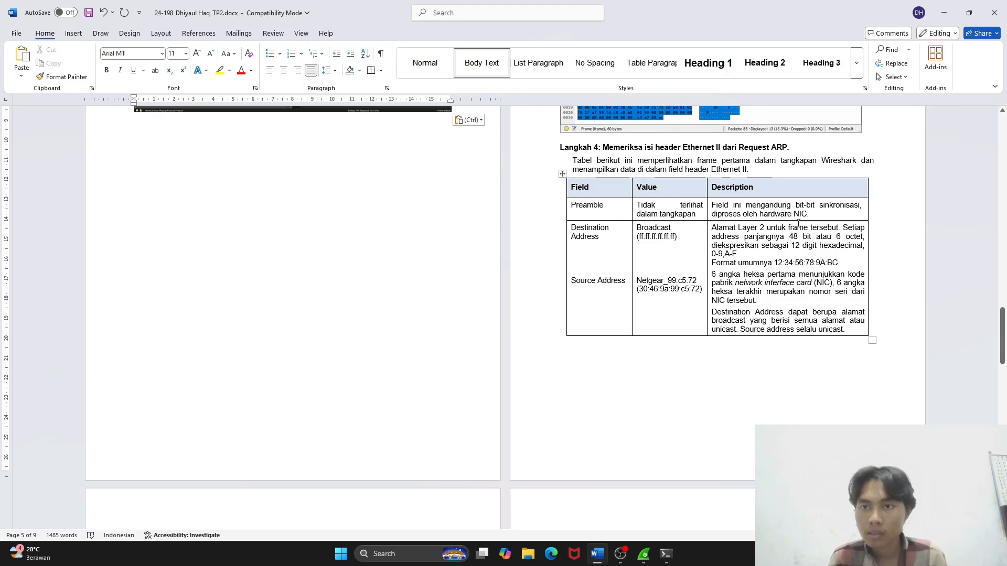
pyautogui.scroll(-8, 543, 215)
pyautogui.scroll(8, 544, 215)
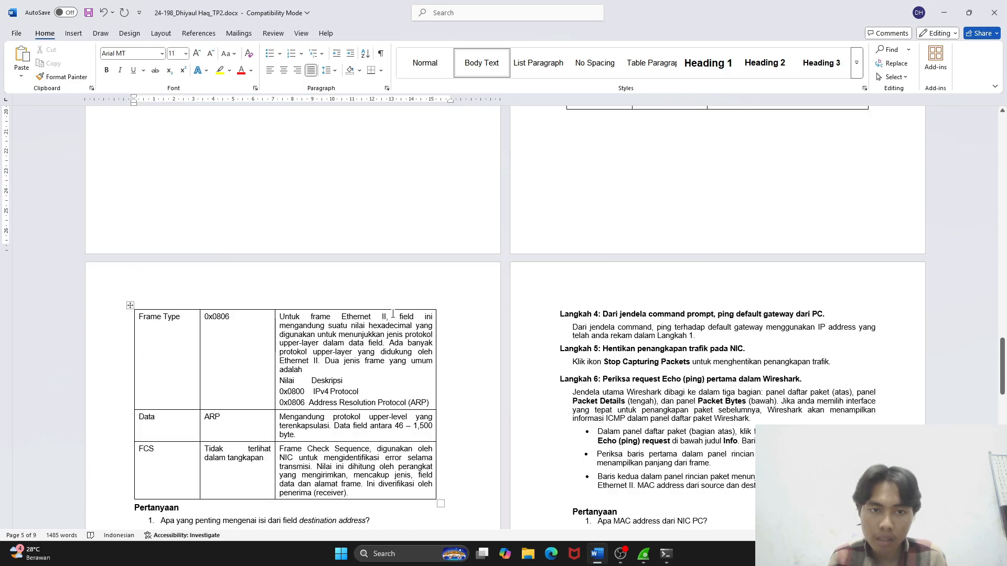
pyautogui.scroll(-3, 613, 302)
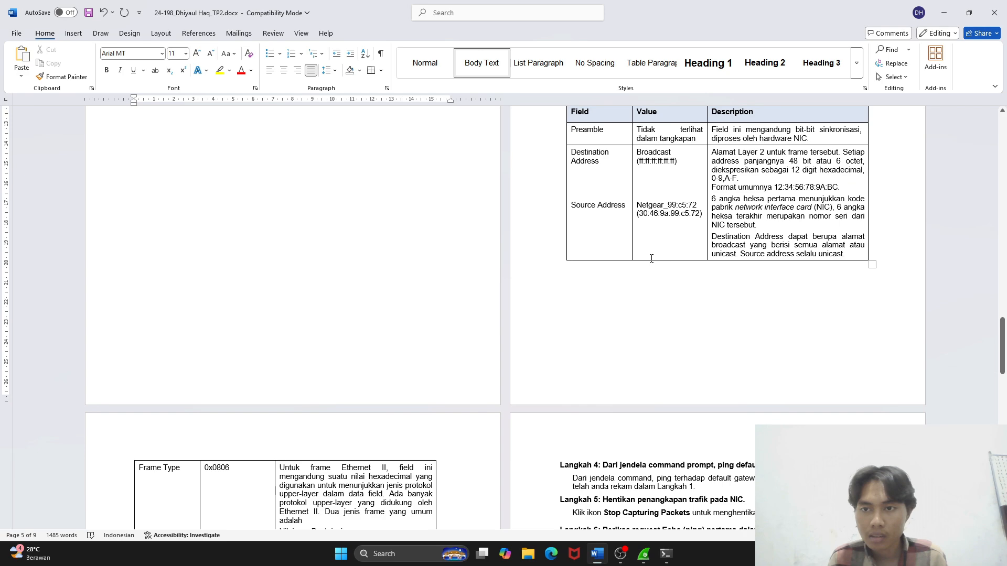
# Add a bold "Jawaban" heading below the six Pertanyaan questions, above the Latihan 2 heading
pyautogui.scroll(-15, 625, 240)
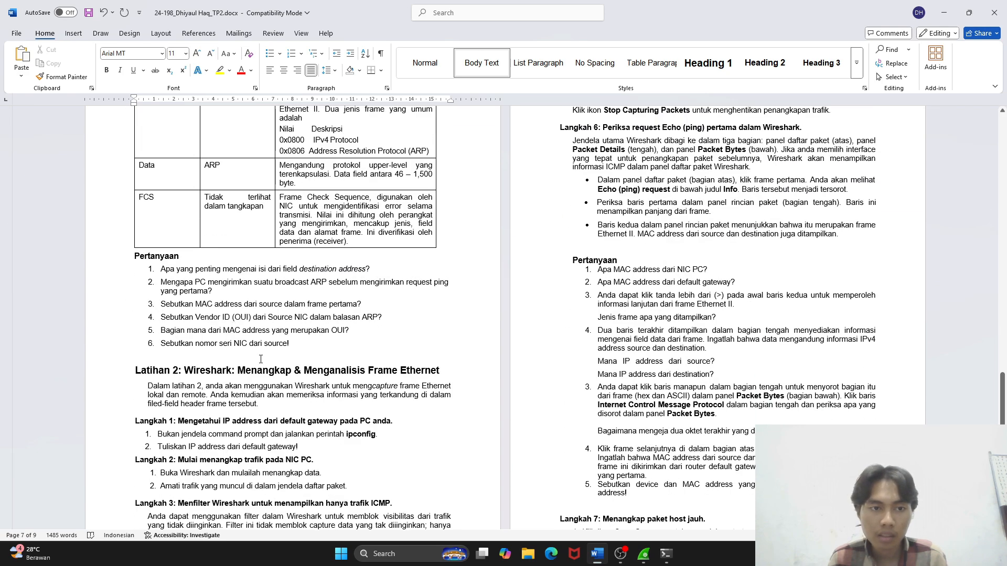
pyautogui.click(261, 360)
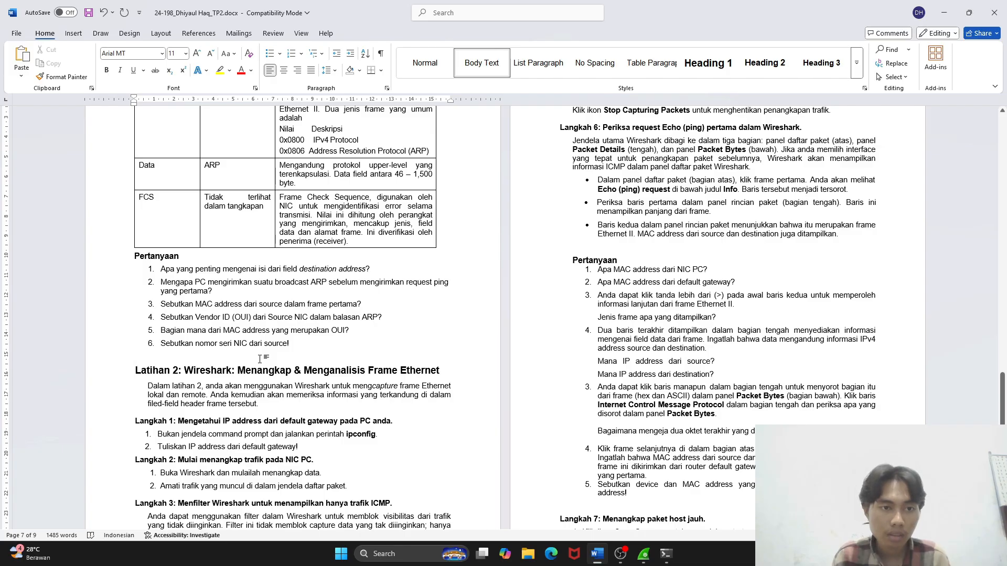
pyautogui.press('Return')
pyautogui.write('Jawaban')
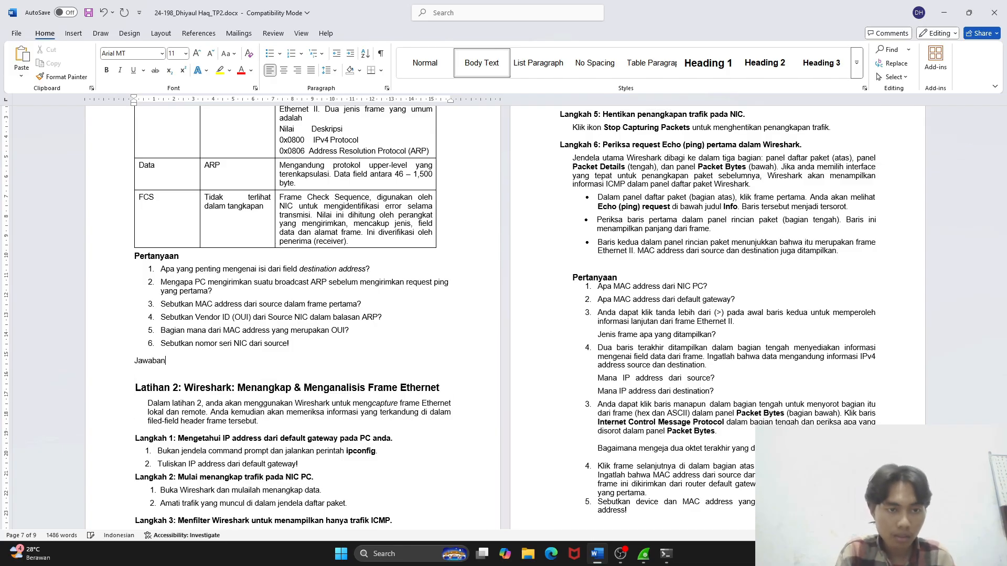
pyautogui.tripleClick(260, 360)
pyautogui.hotkey('ctrl', 'b')
pyautogui.press('Left')
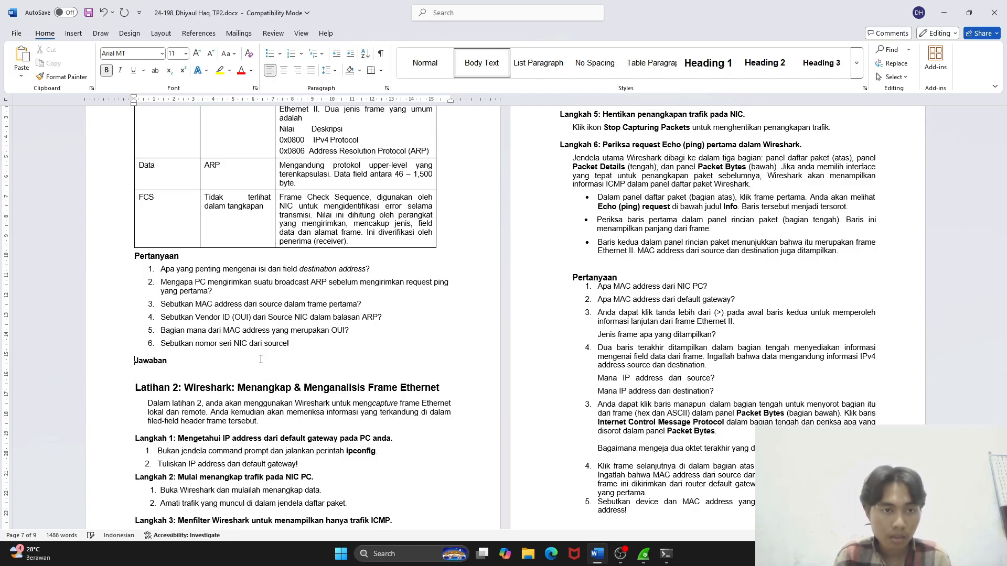
pyautogui.press('Tab')
# Start a numbered answer list under the Jawaban heading, with its first number in regular weight instead of bold
pyautogui.press('Return')
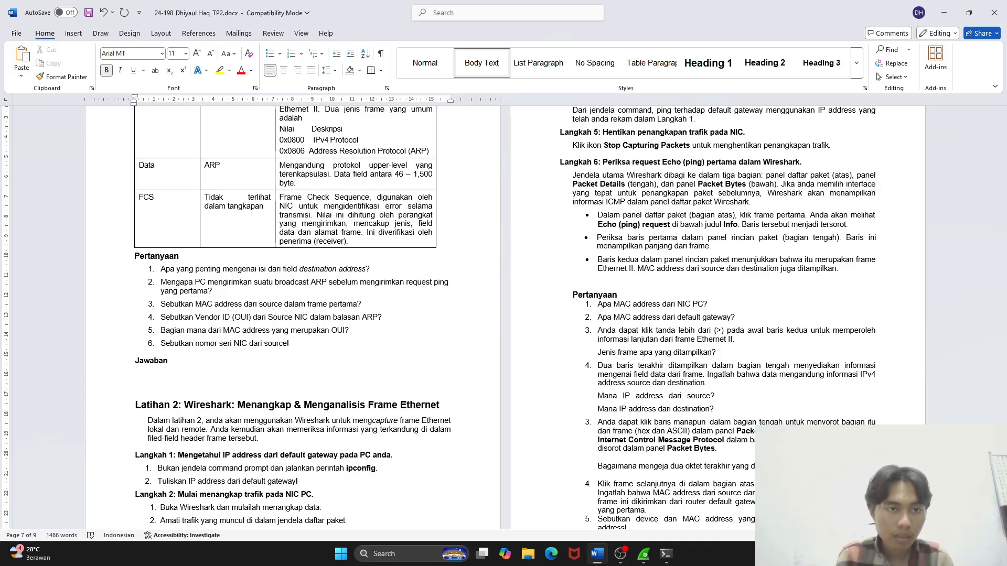
pyautogui.click(290, 54)
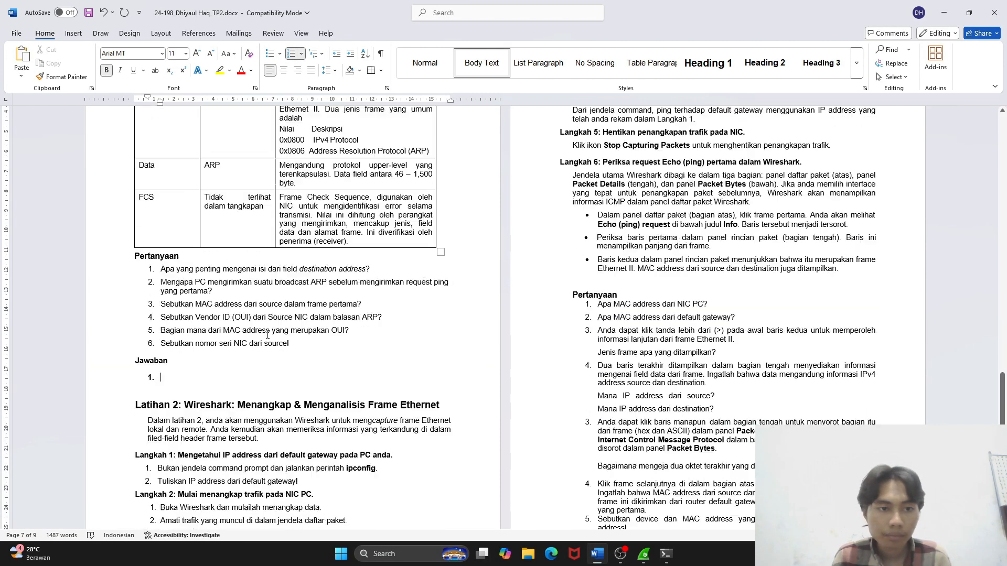
pyautogui.scroll(-3, 203, 298)
pyautogui.write('a')
pyautogui.hotkey('shift', 'Left')
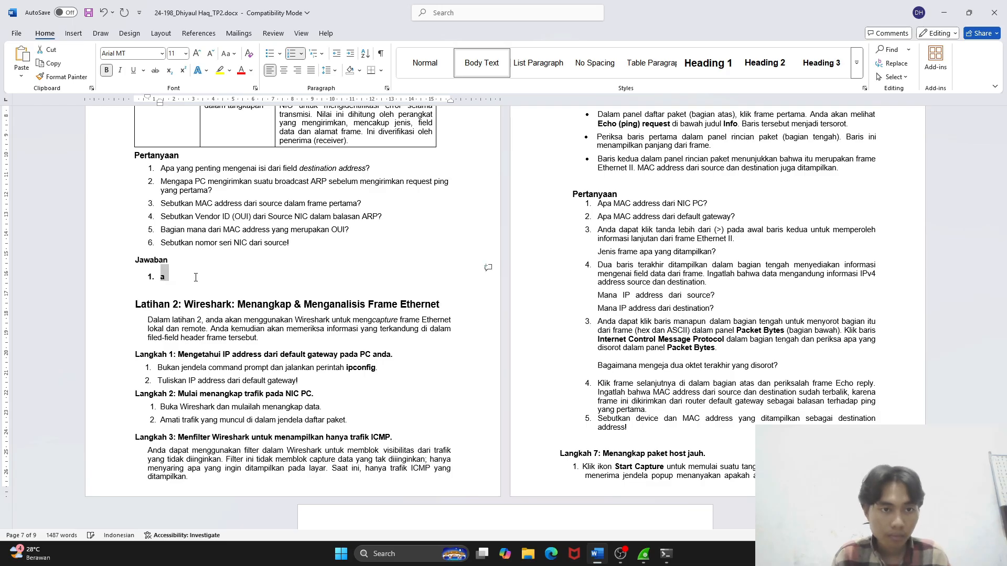
pyautogui.press('BackSpace')
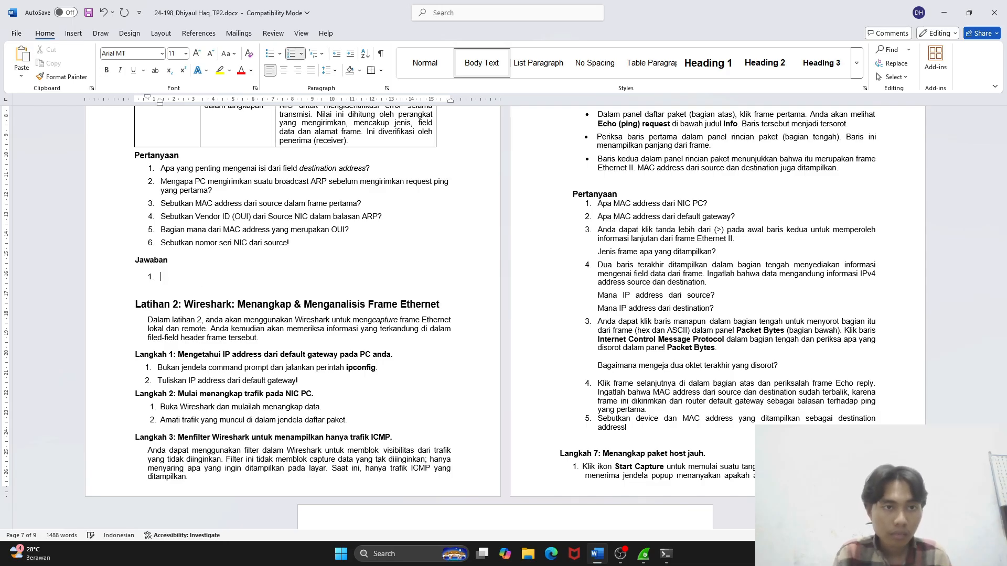
# Recheck the questions, switch to Wireshark, and examine ARP request frame 3's Ethernet II header, including its Type and expanded Destination fields
pyautogui.scroll(3, 291, 230)
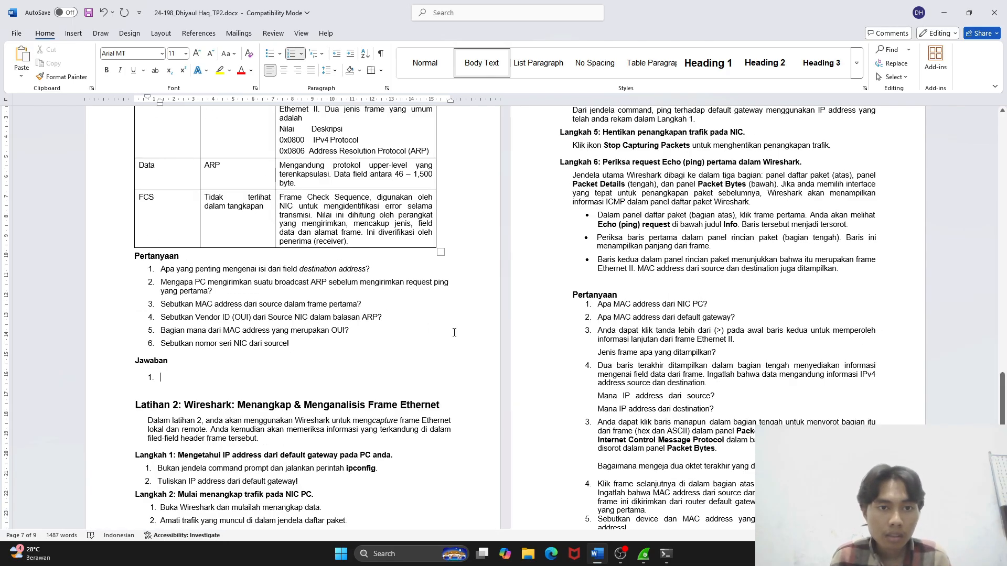
pyautogui.scroll(2, 454, 332)
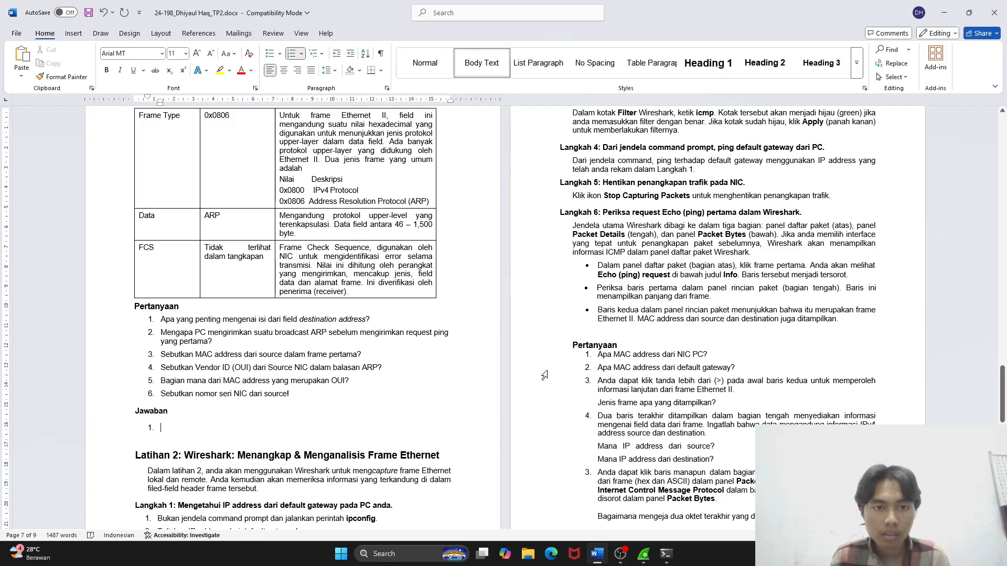
pyautogui.hotkey('alt', 'Tab')
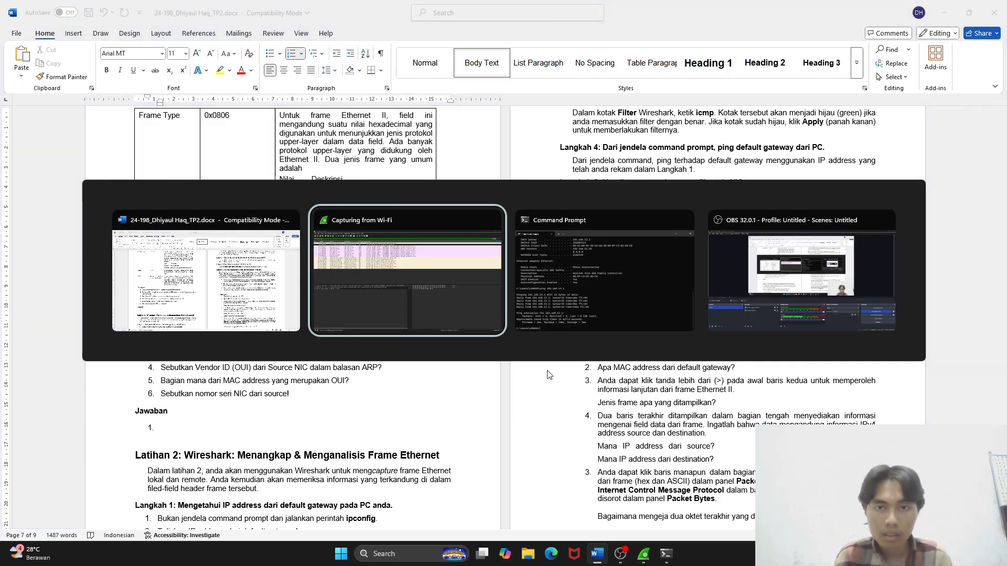
pyautogui.hotkey('alt', 'Tab')
pyautogui.hotkey('alt', 'Tab')
pyautogui.hotkey('alt', 'Tab')
pyautogui.hotkey('alt', 'Tab')
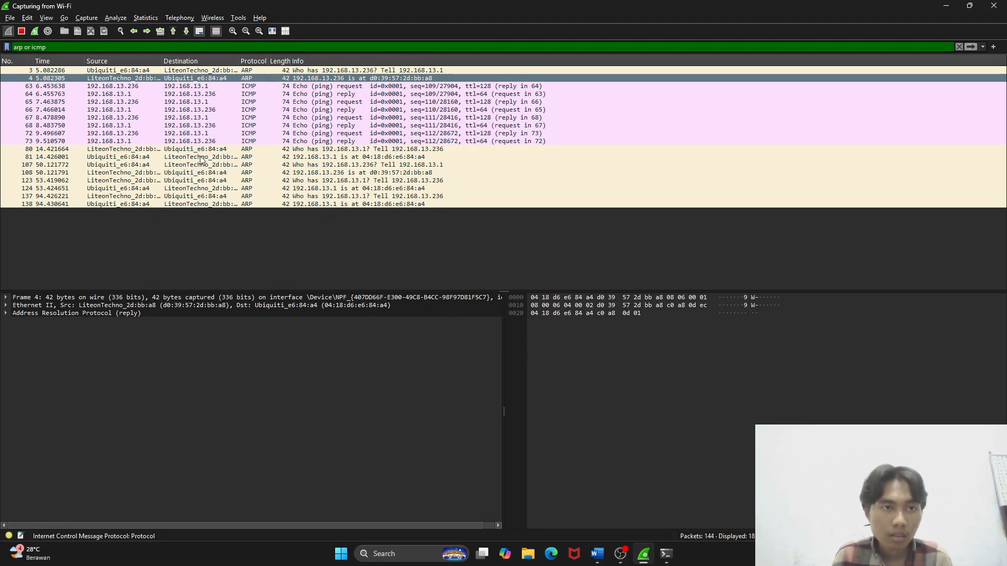
pyautogui.click(184, 70)
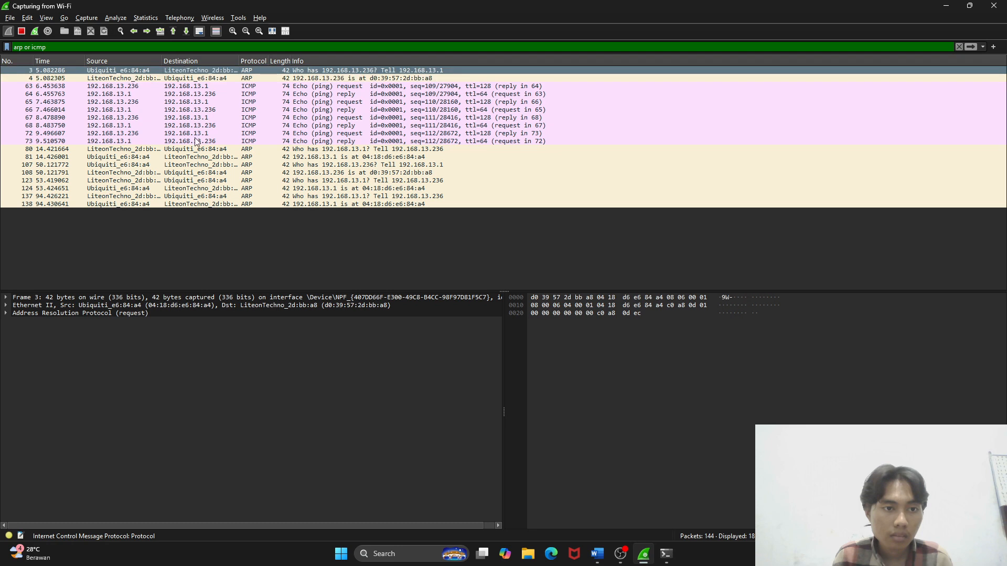
pyautogui.click(7, 306)
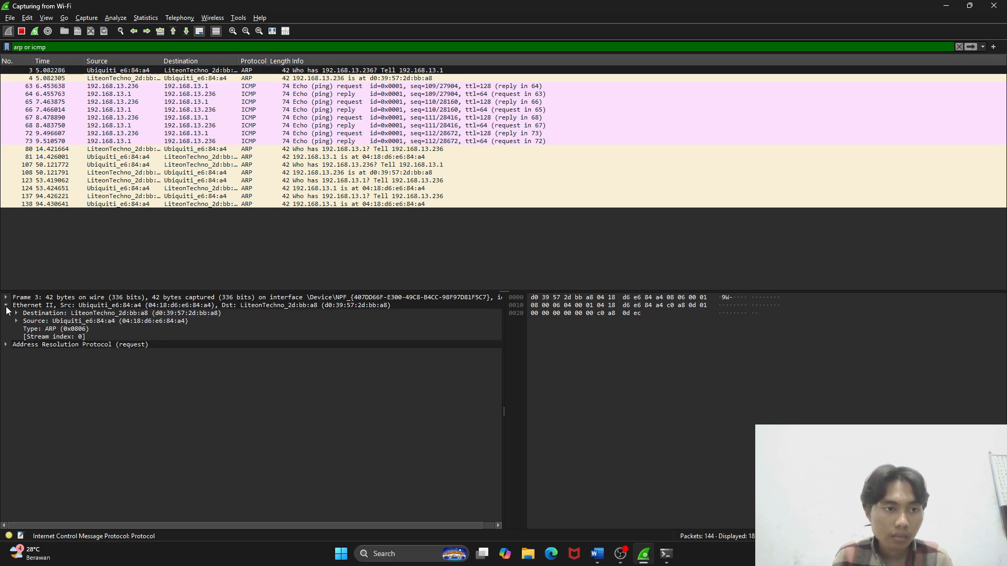
pyautogui.click(107, 328)
pyautogui.click(16, 313)
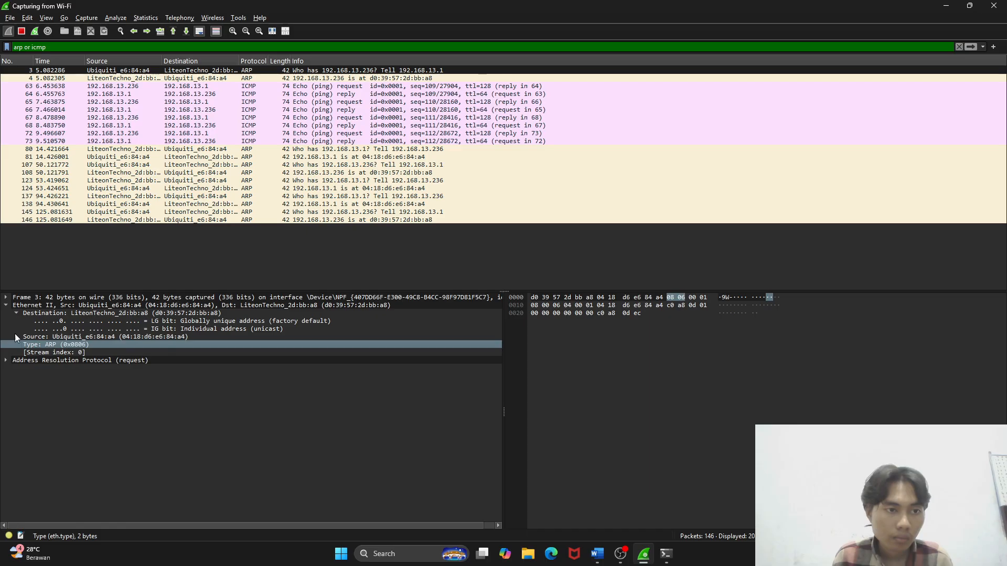
# Expand the Source field of frame 3's Ethernet II header, check it against the report's questions, and return to Word
pyautogui.click(17, 337)
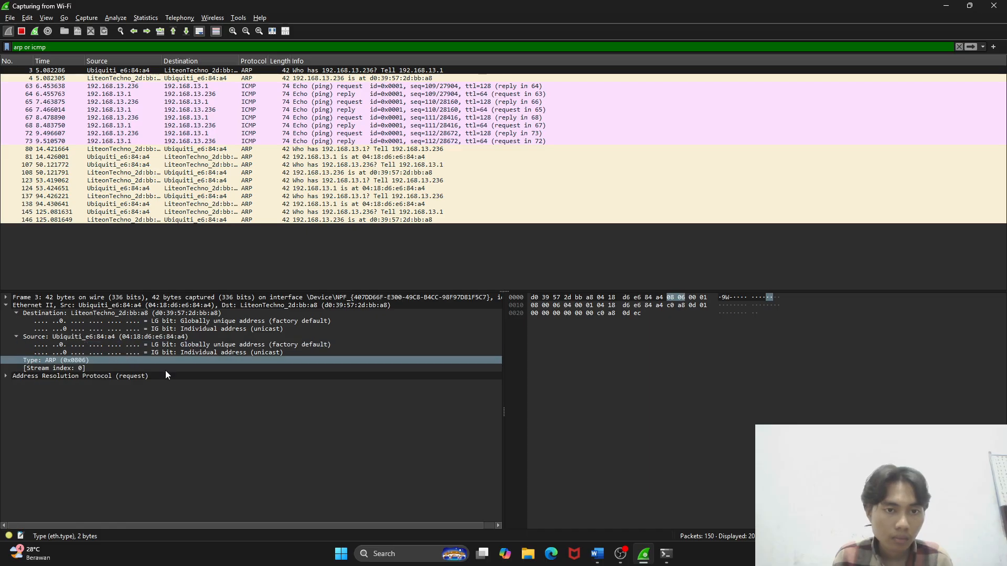
pyautogui.hotkey('alt', 'Tab')
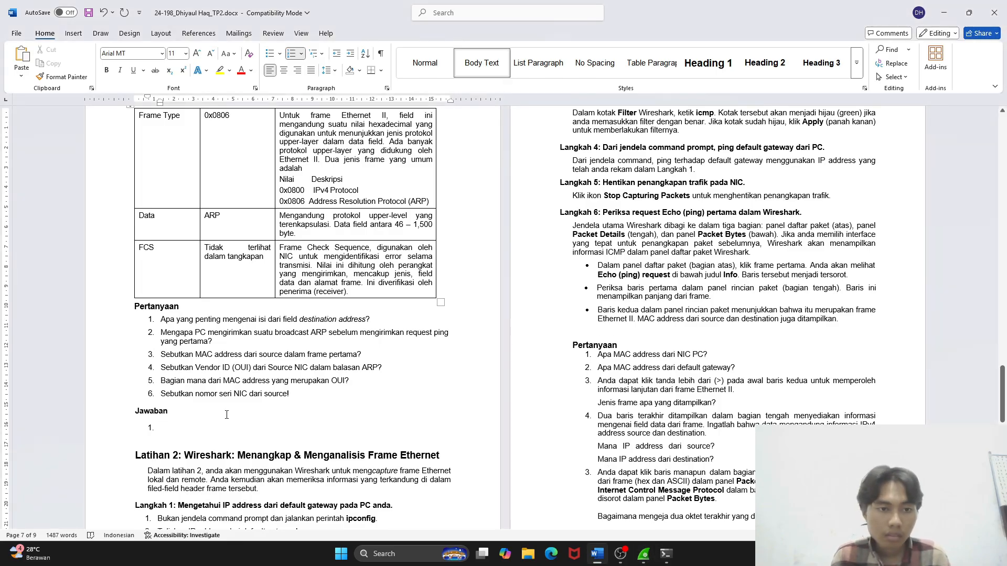
pyautogui.hotkey('alt', 'Tab')
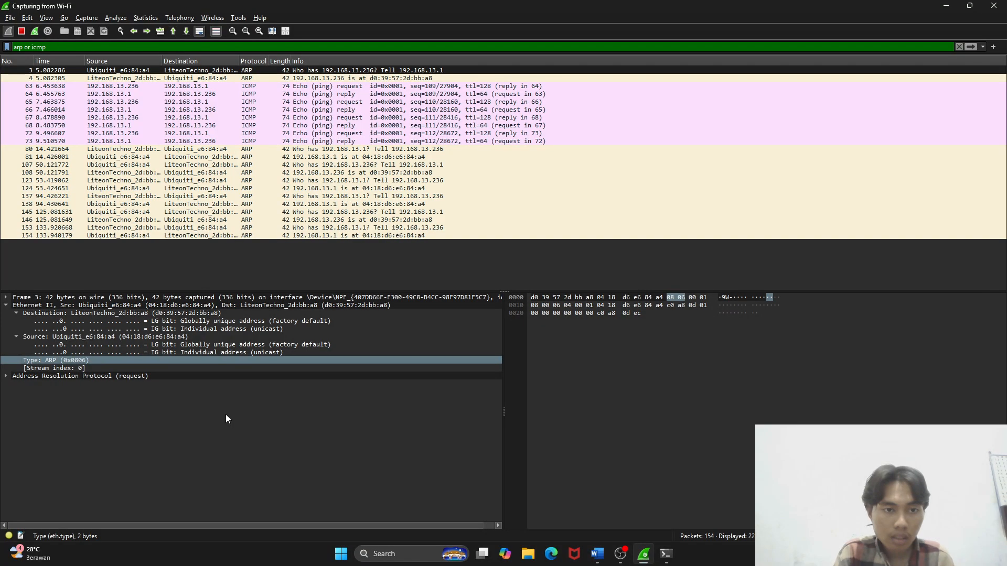
pyautogui.hotkey('alt', 'Tab')
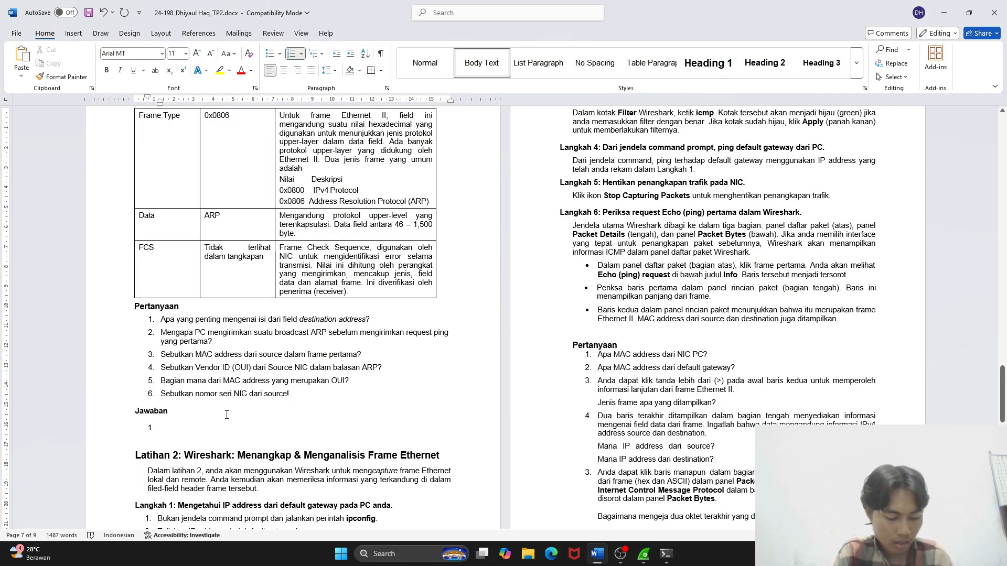
# Write answer 1 as "Semua device yang terhubung dengan menggunakan default gateway yang sama, akan menerima request dari default gateway." and start item 2
pyautogui.write('Semua de')
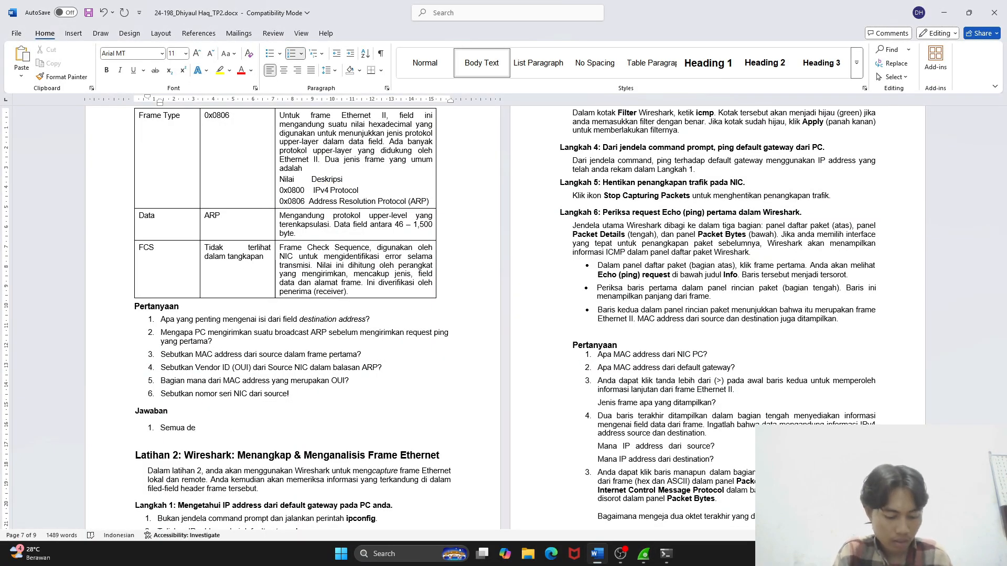
pyautogui.write('vice yang te')
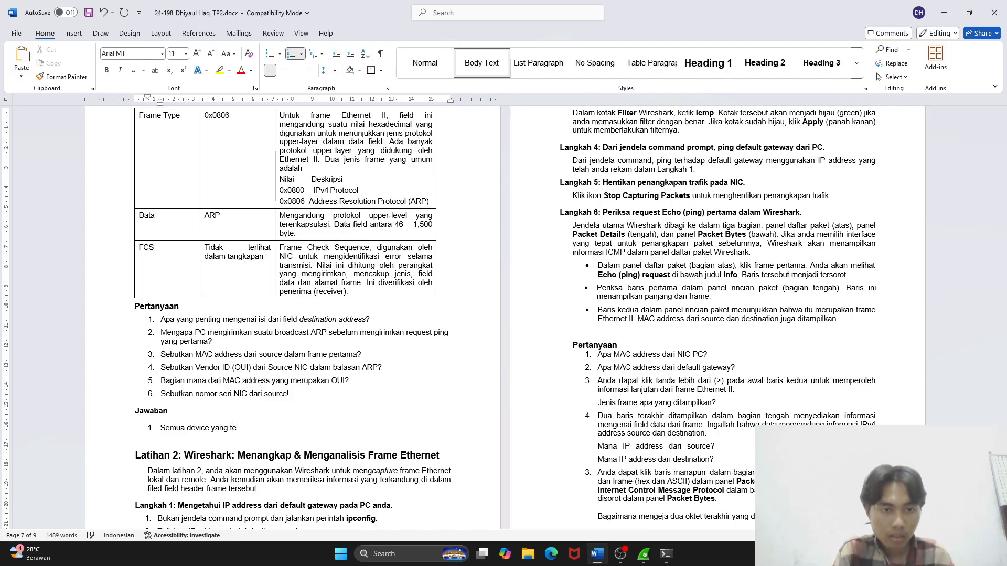
pyautogui.write('rhubung')
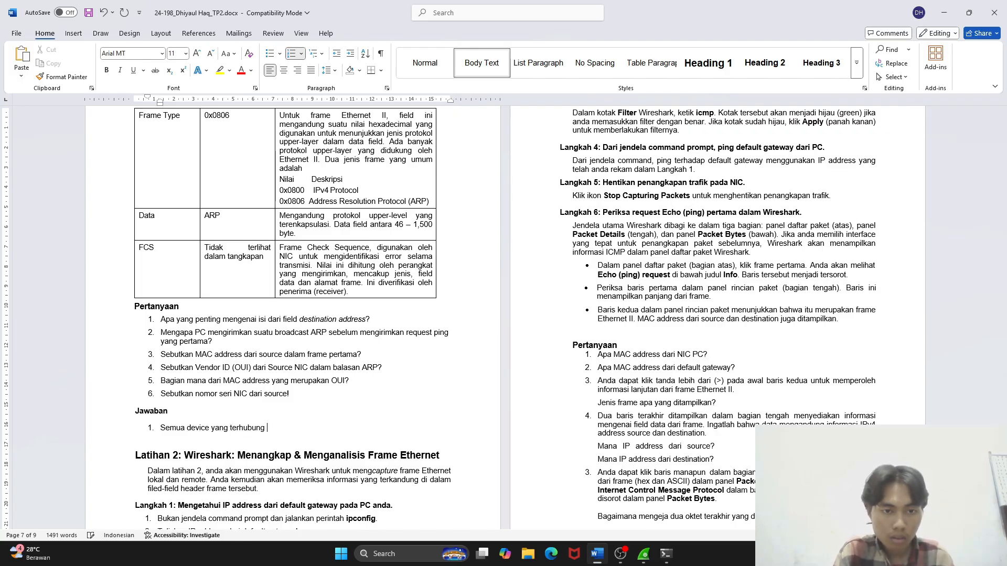
pyautogui.write(' dengan ')
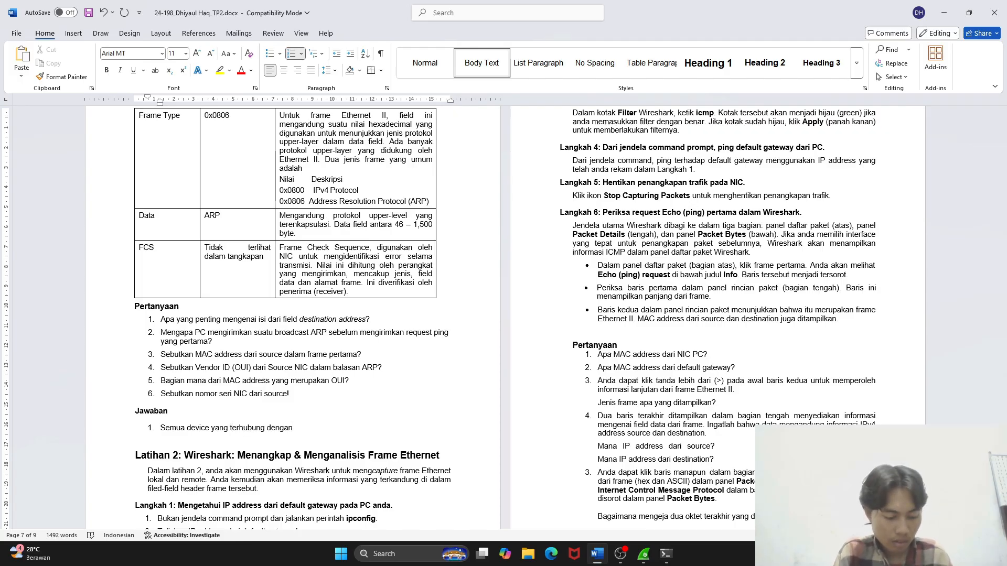
pyautogui.write('menggunak')
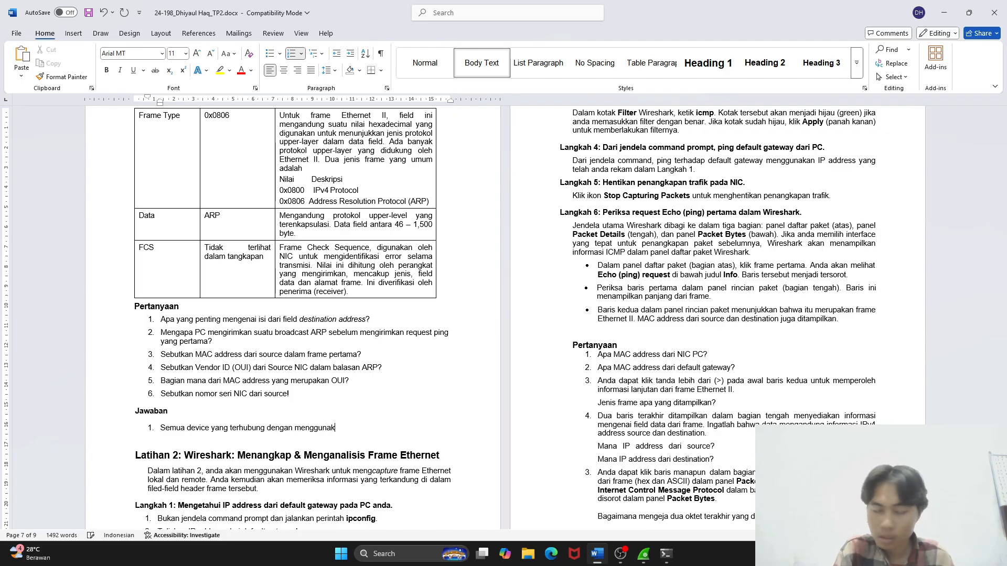
pyautogui.write('an default')
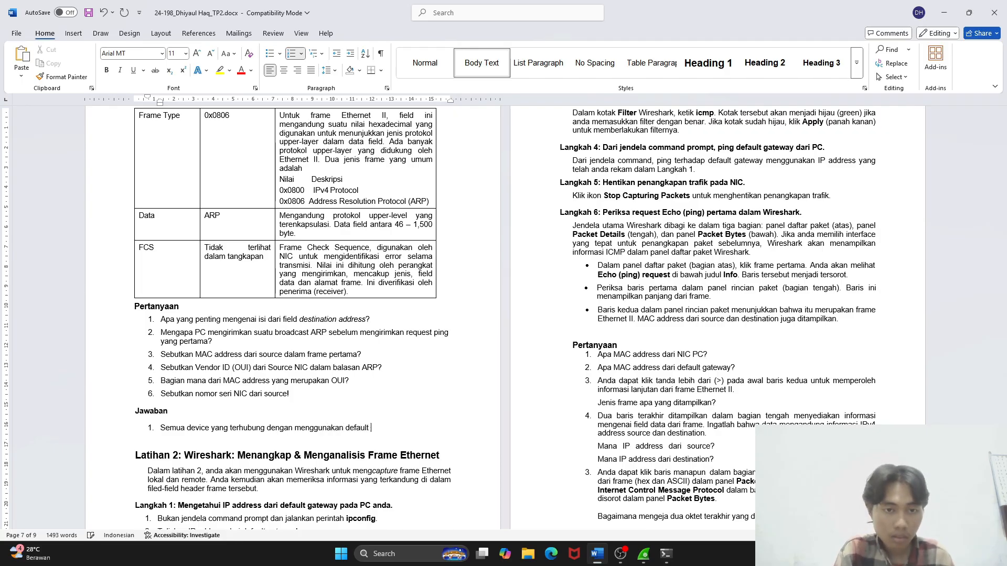
pyautogui.write(' gatewa')
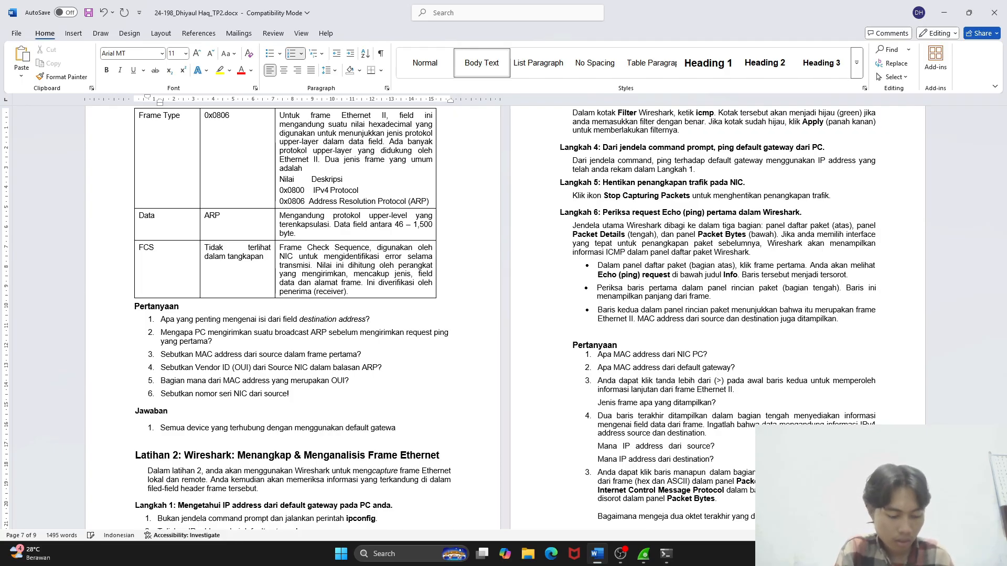
pyautogui.write('y yang sama')
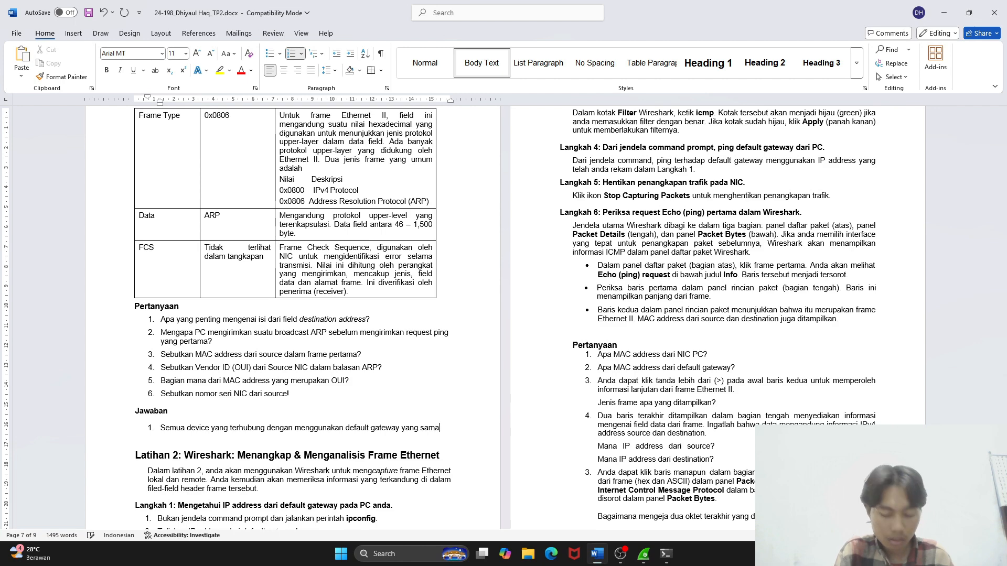
pyautogui.write(', akan ')
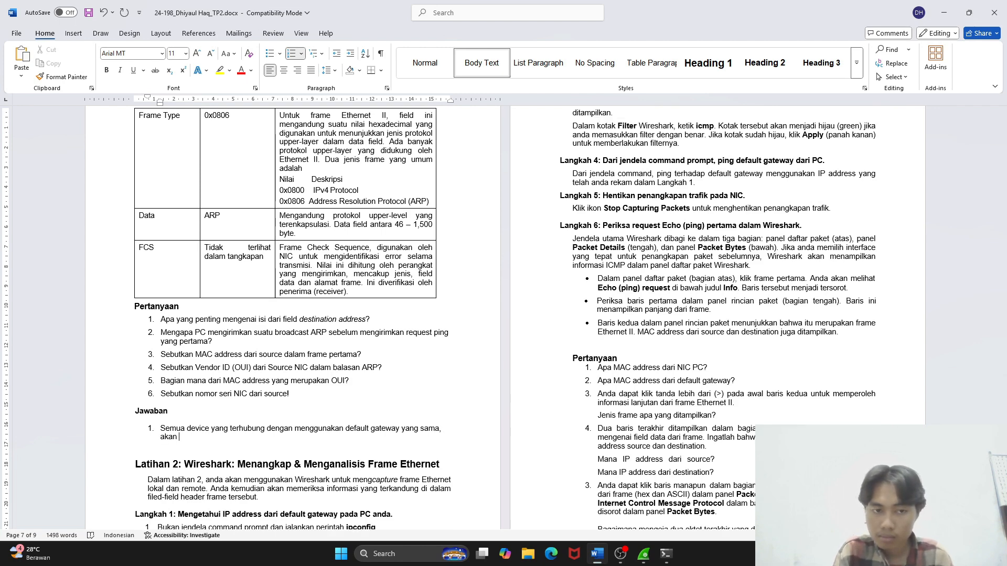
pyautogui.write('mener')
pyautogui.hotkey('ctrl', 'BackSpace')
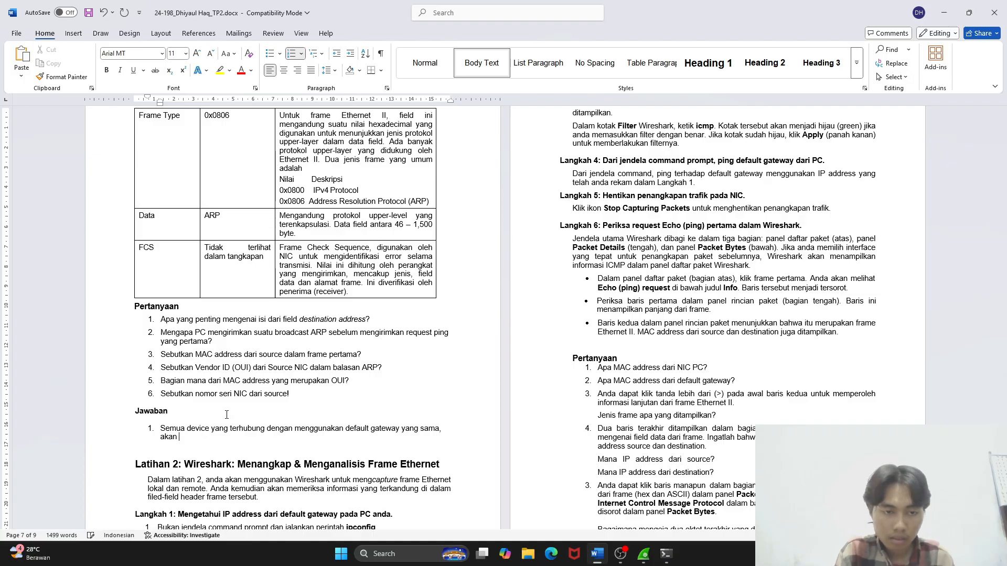
pyautogui.write('meneriama')
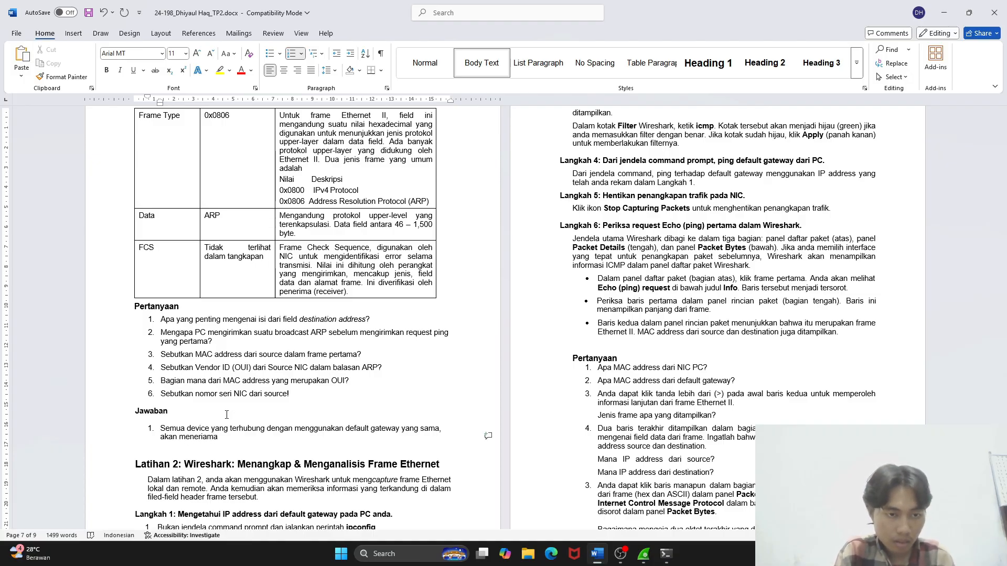
pyautogui.hotkey('ctrl', 'BackSpace')
pyautogui.write('me')
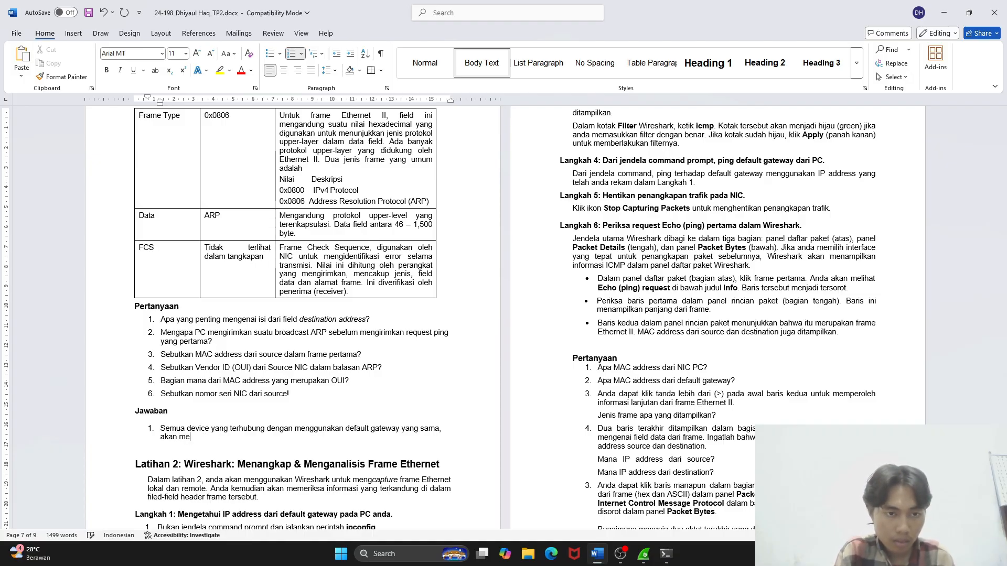
pyautogui.write('nerima ')
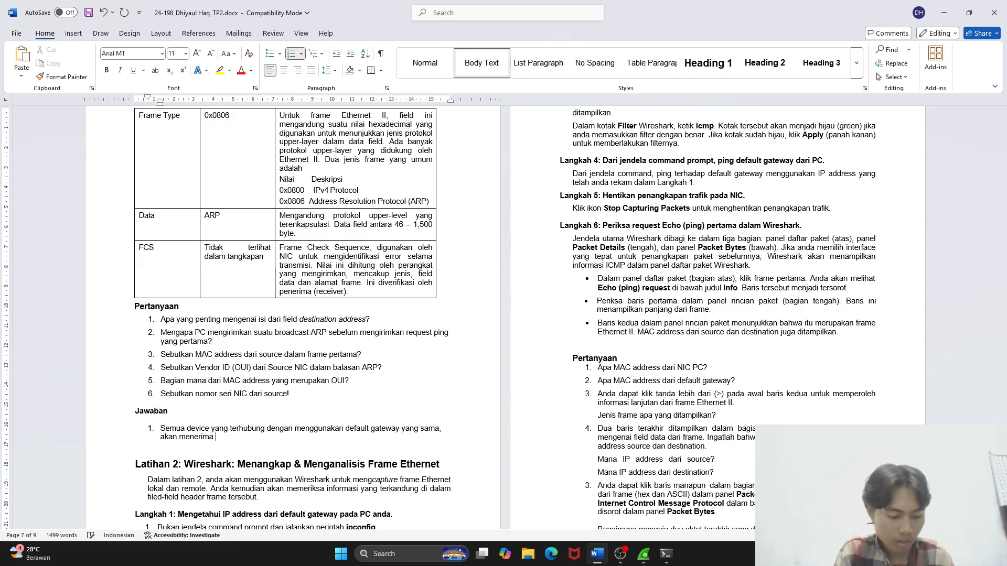
pyautogui.write('reques')
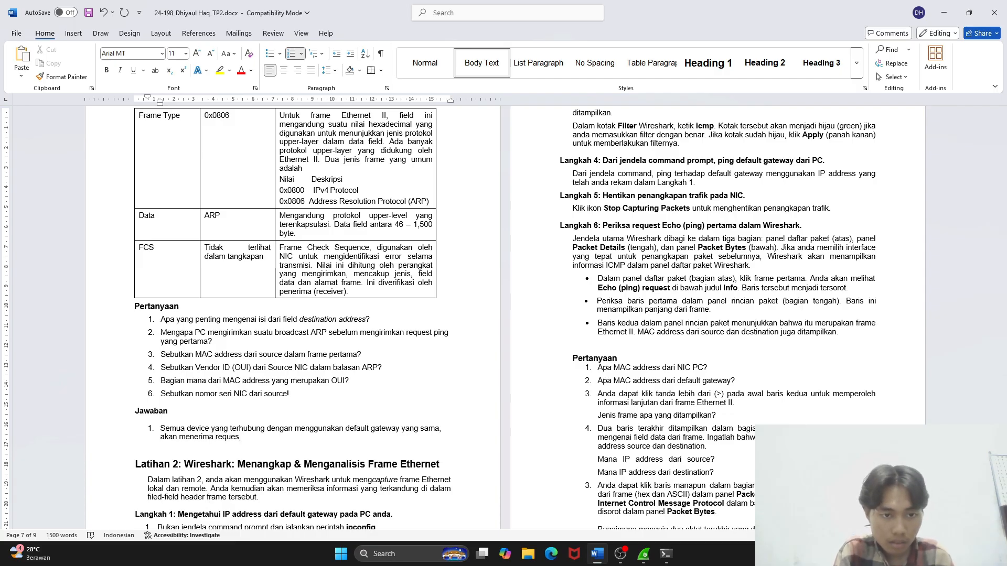
pyautogui.write('t dari d')
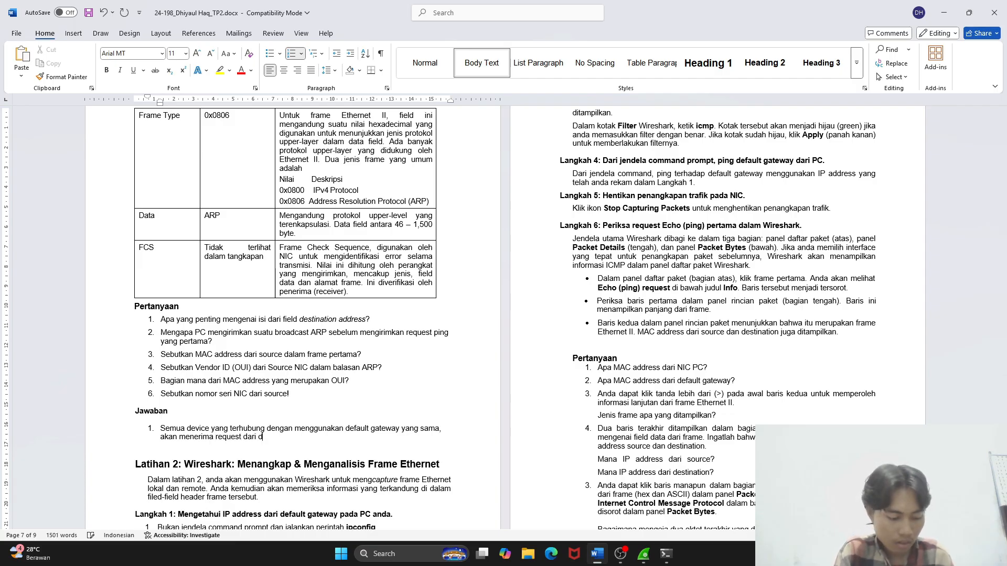
pyautogui.write('efault gate')
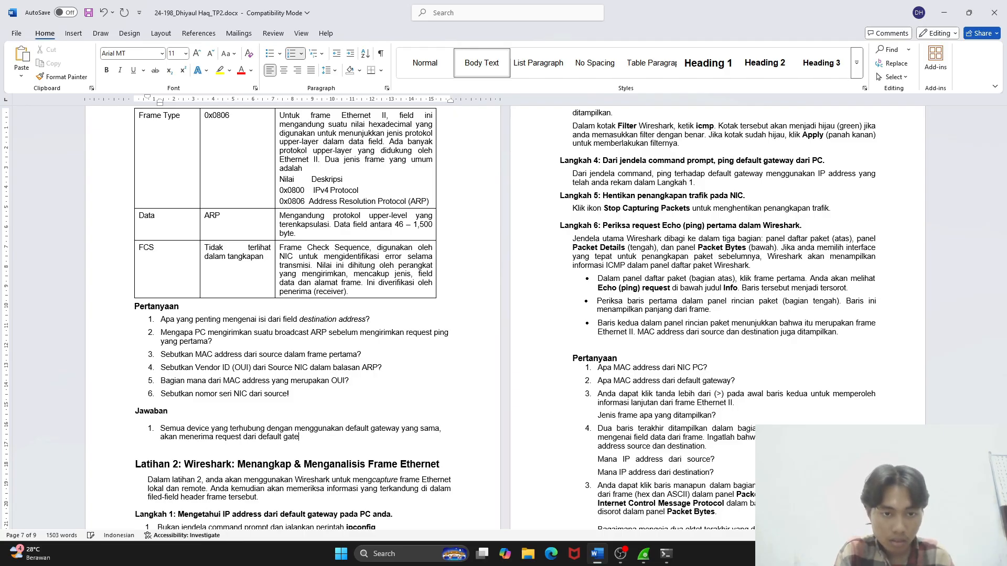
pyautogui.write('wa')
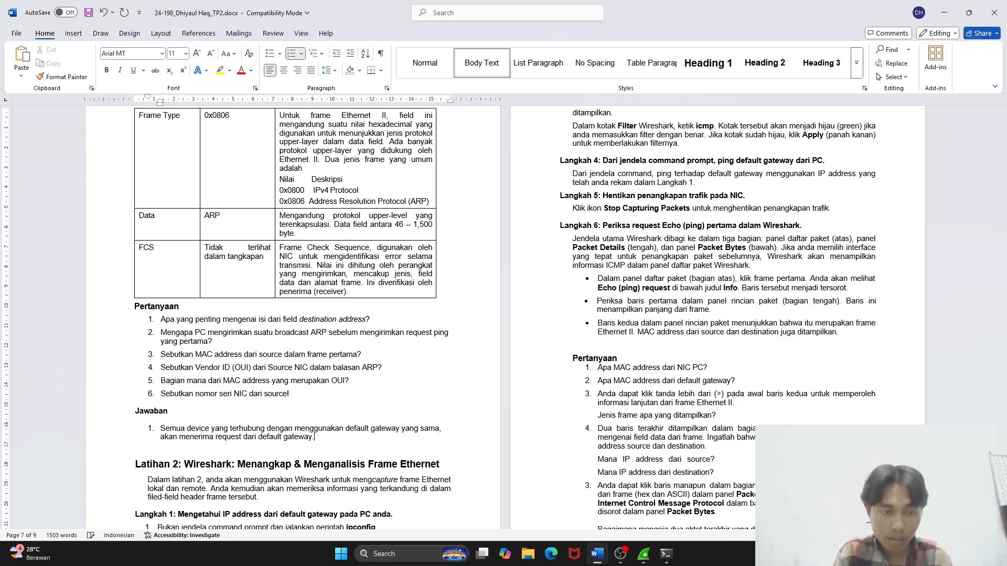
pyautogui.write('y.')
pyautogui.press('Return')
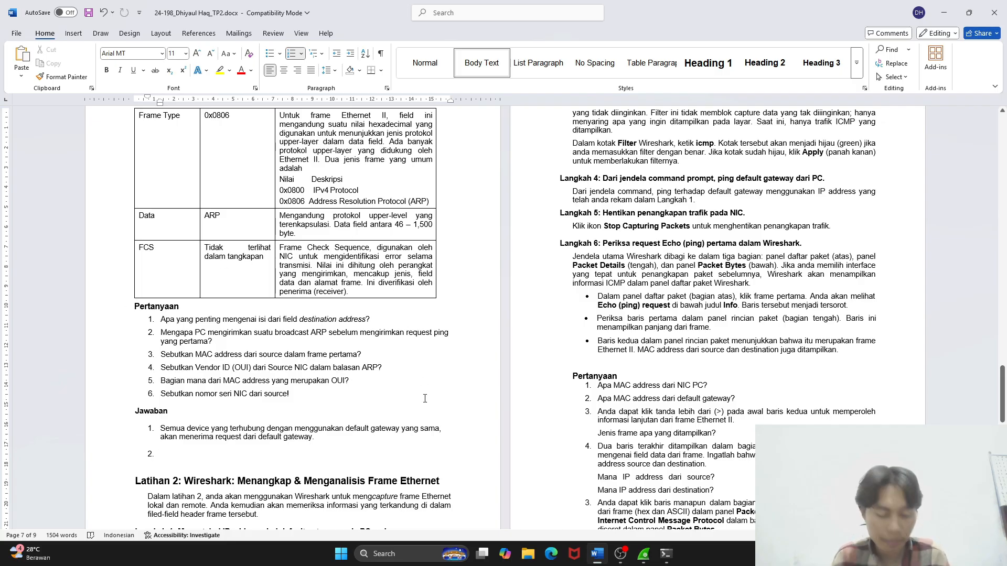
# Write answer 2 as "Request ARP digunakan untuk mencari destinasi IP yang digunakan untuk ping." and start item 3
pyautogui.write('Request ')
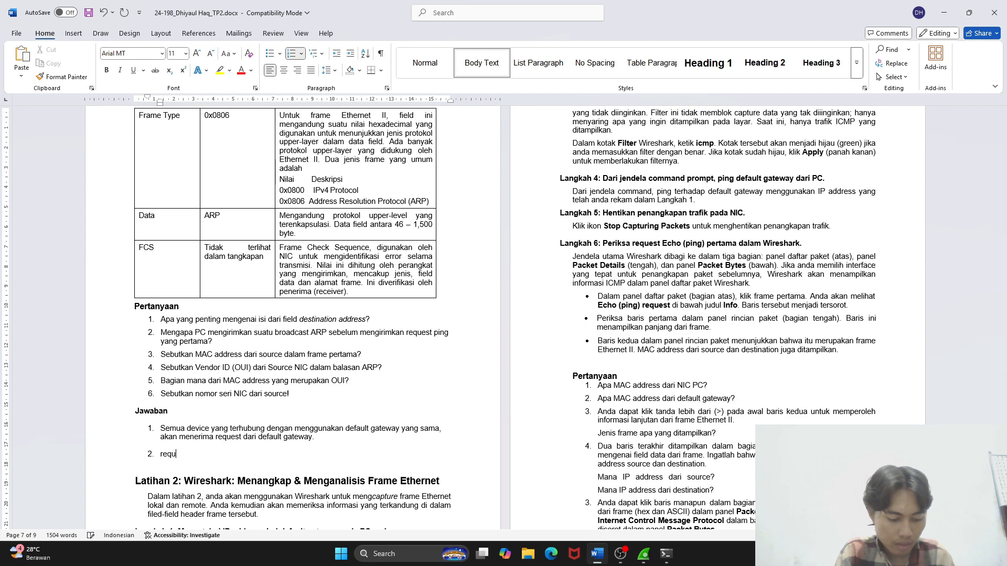
pyautogui.write('aR')
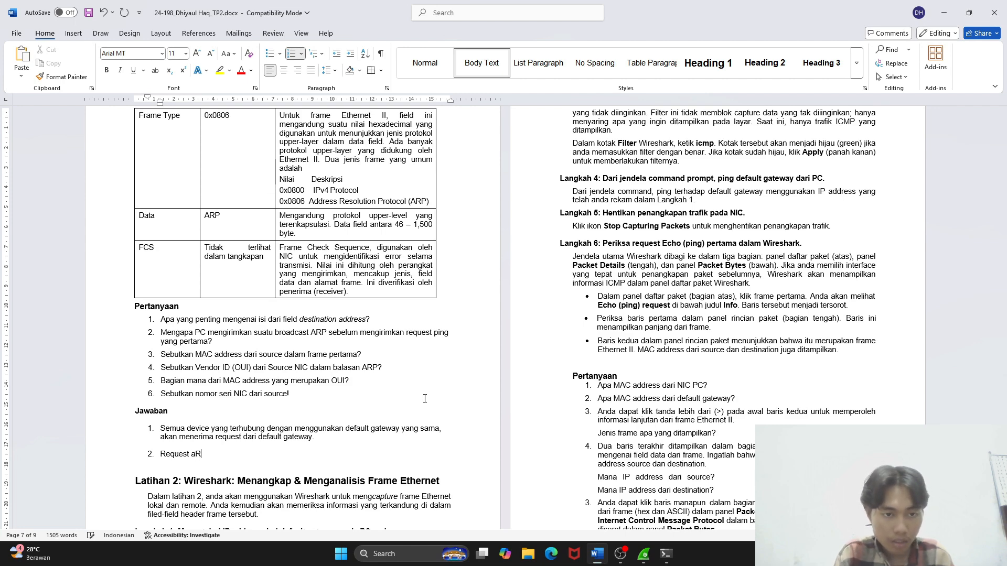
pyautogui.press('BackSpace')
pyautogui.write('ARP ')
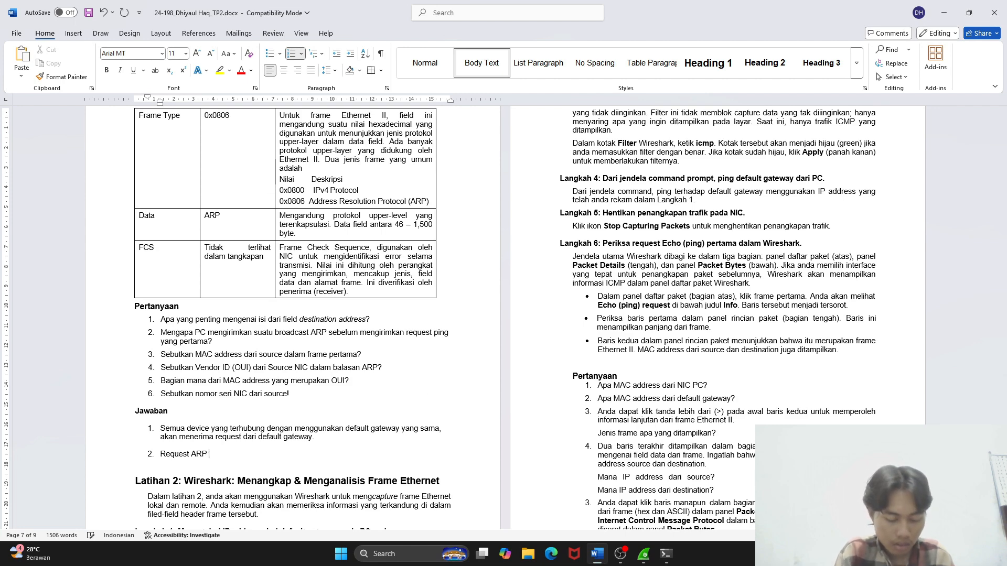
pyautogui.write('digunakan un')
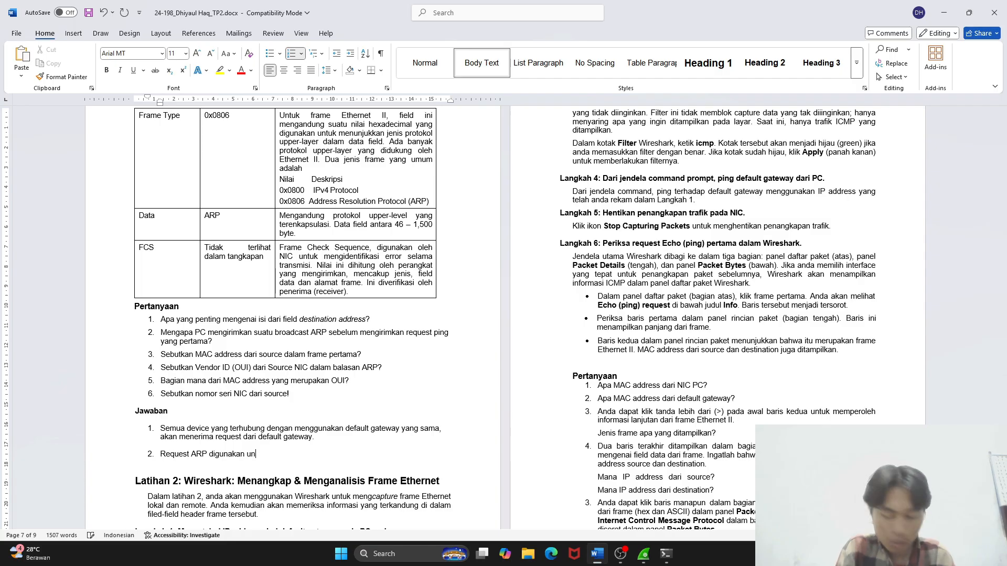
pyautogui.write('tuk mencatri')
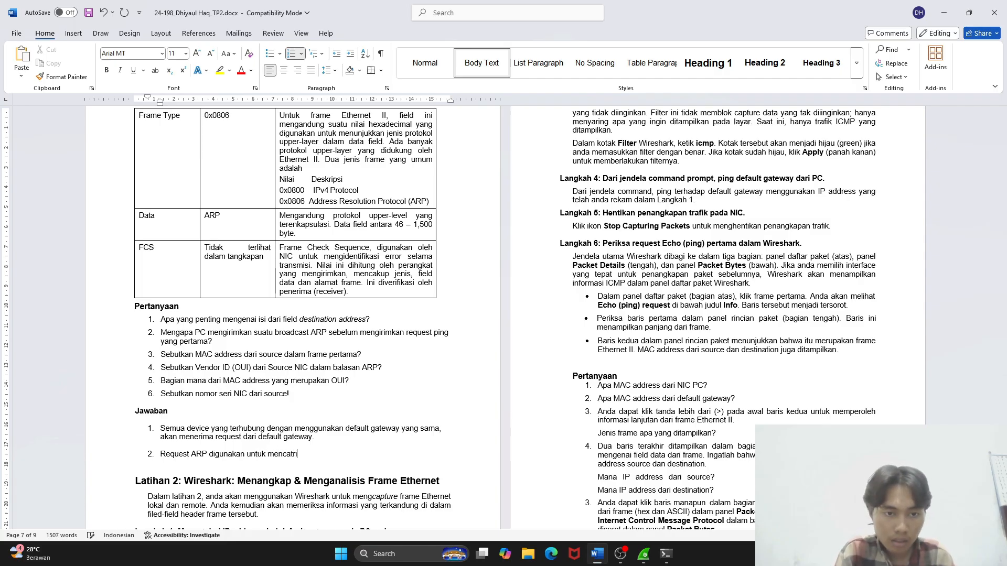
pyautogui.press('BackSpace')
pyautogui.press('BackSpace')
pyautogui.press('BackSpace')
pyautogui.write('ri des')
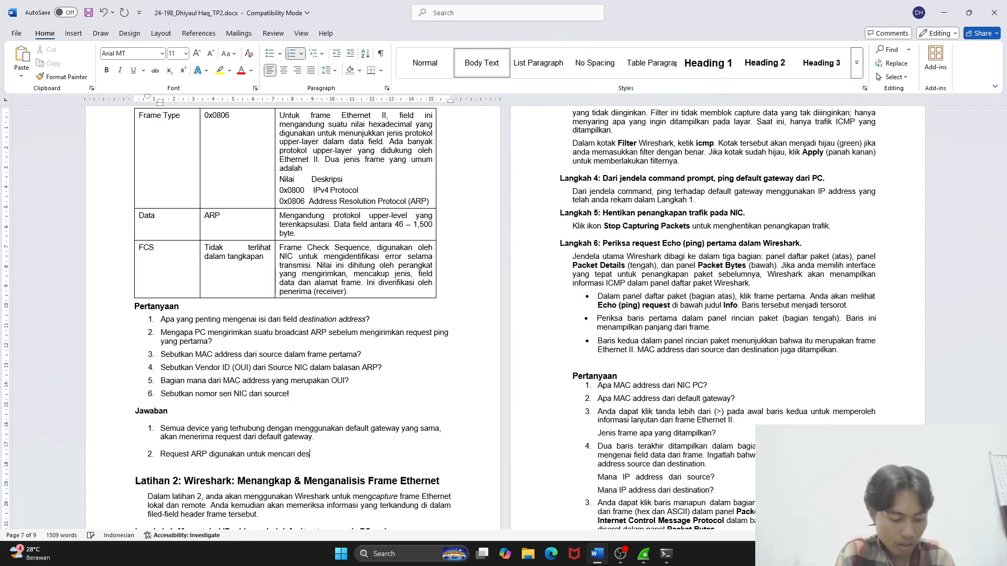
pyautogui.write('tina')
pyautogui.press('BackSpace')
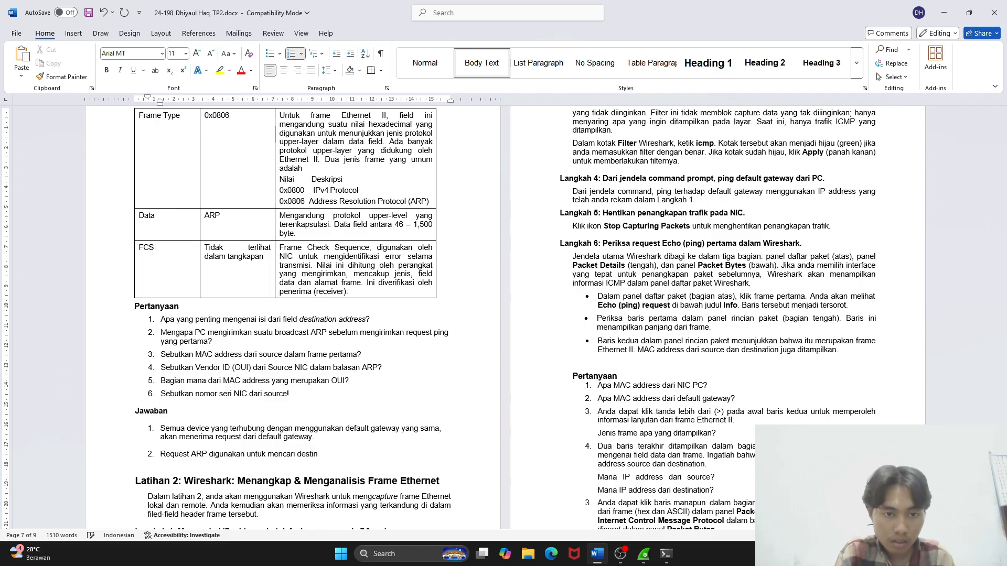
pyautogui.write('si')
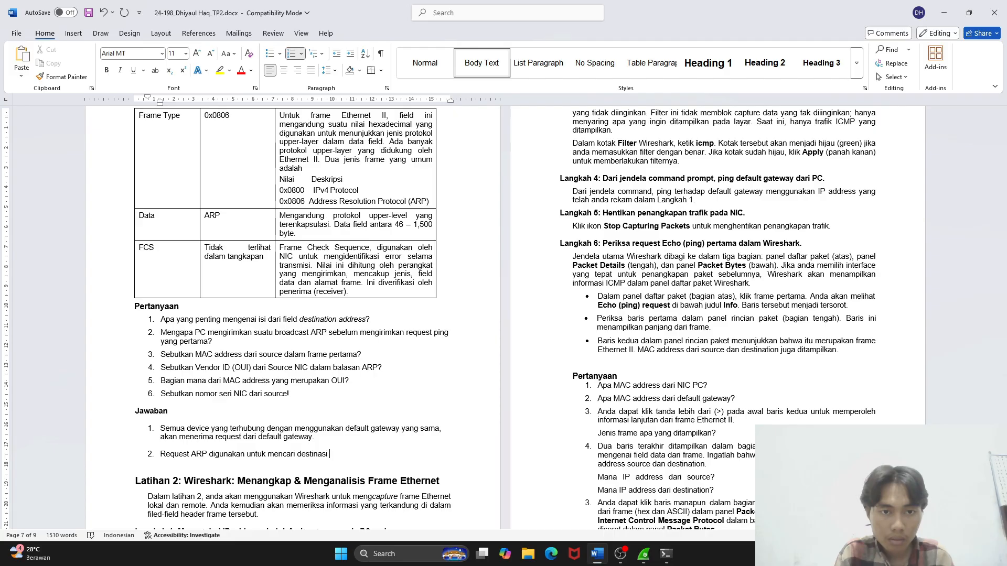
pyautogui.write('IP y')
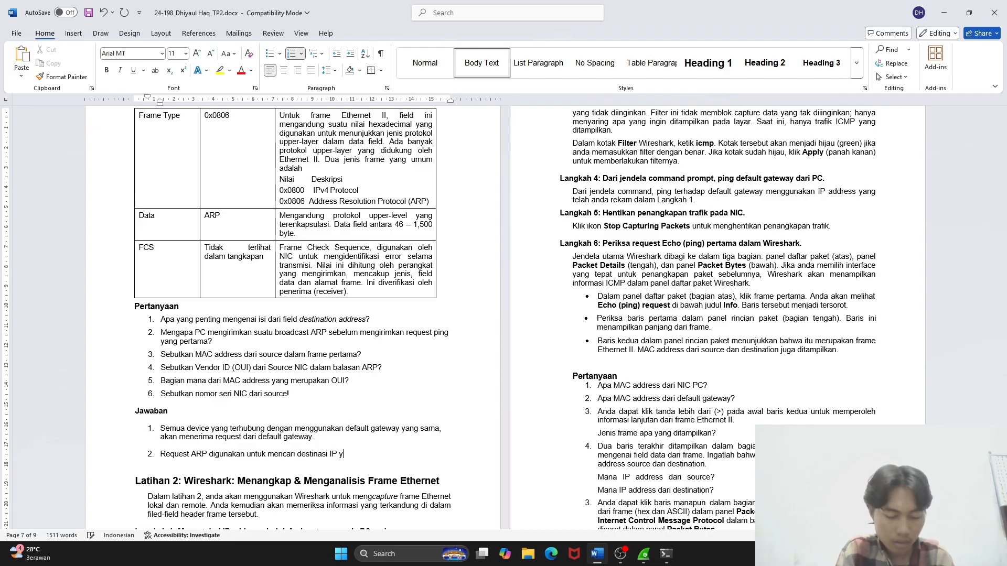
pyautogui.write('ang digunakan')
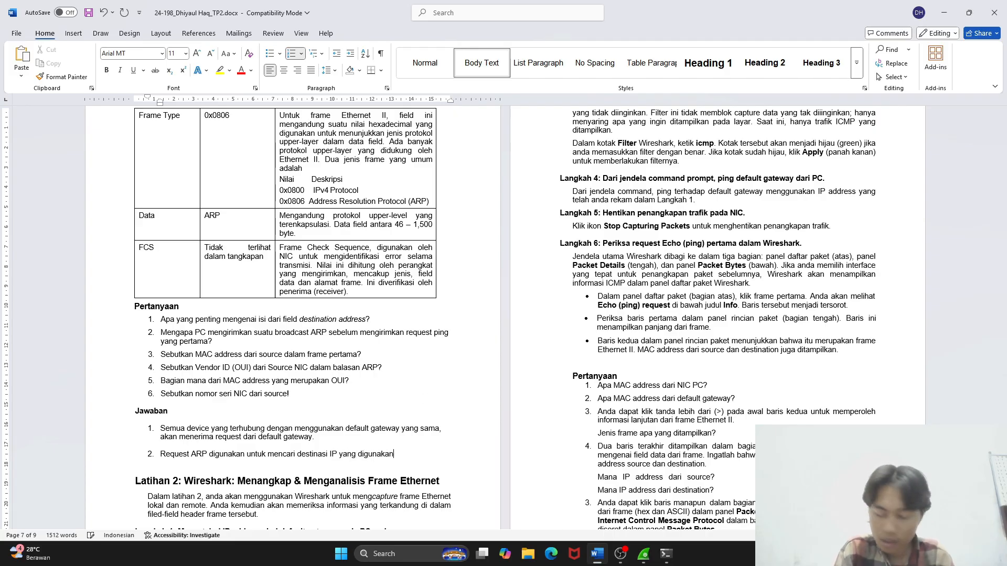
pyautogui.write(' utntuk ')
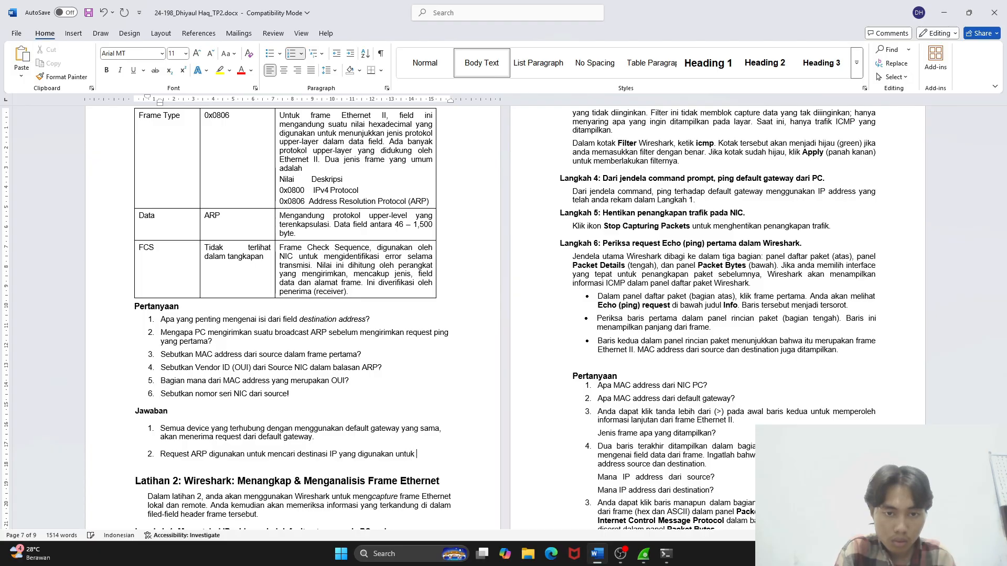
pyautogui.write('ping.')
pyautogui.press('Return')
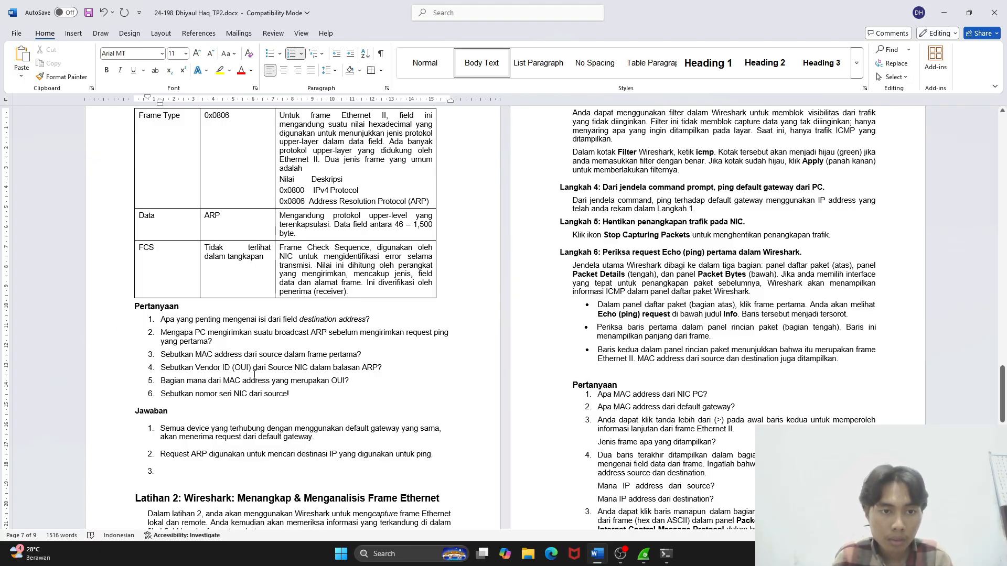
# Switch to Wireshark, select the Source field of ARP request frame 3, and insert its details as item 3 under Jawaban in Word
pyautogui.hotkey('alt', 'Tab')
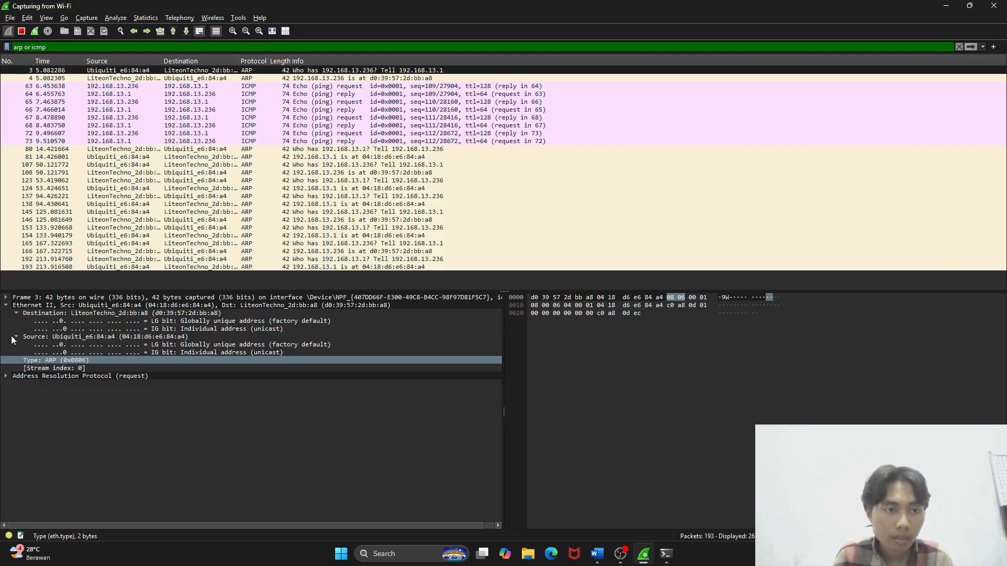
pyautogui.click(112, 338)
pyautogui.hotkey('alt', 'Tab')
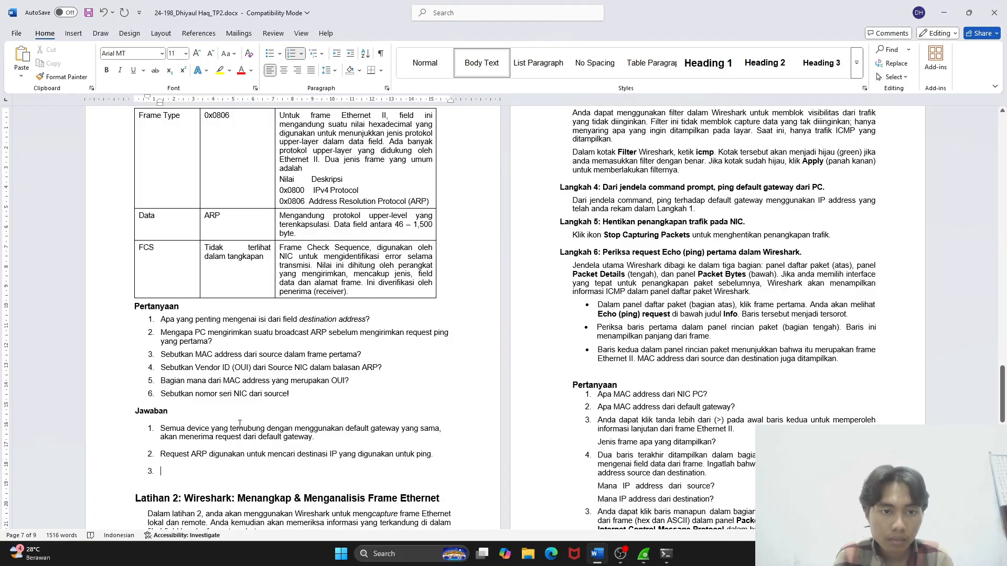
pyautogui.hotkey('alt', 'Tab')
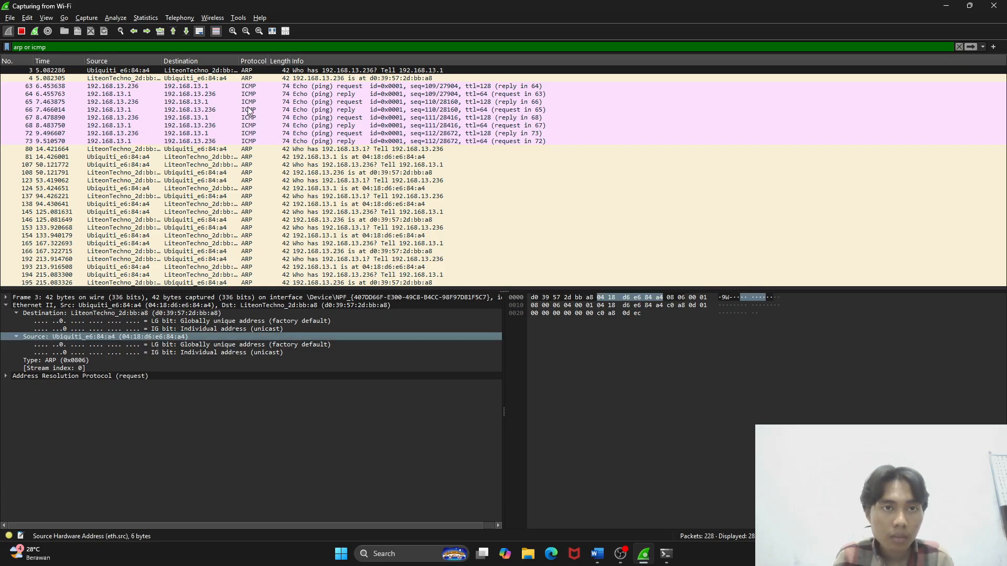
pyautogui.click(223, 78)
pyautogui.click(208, 70)
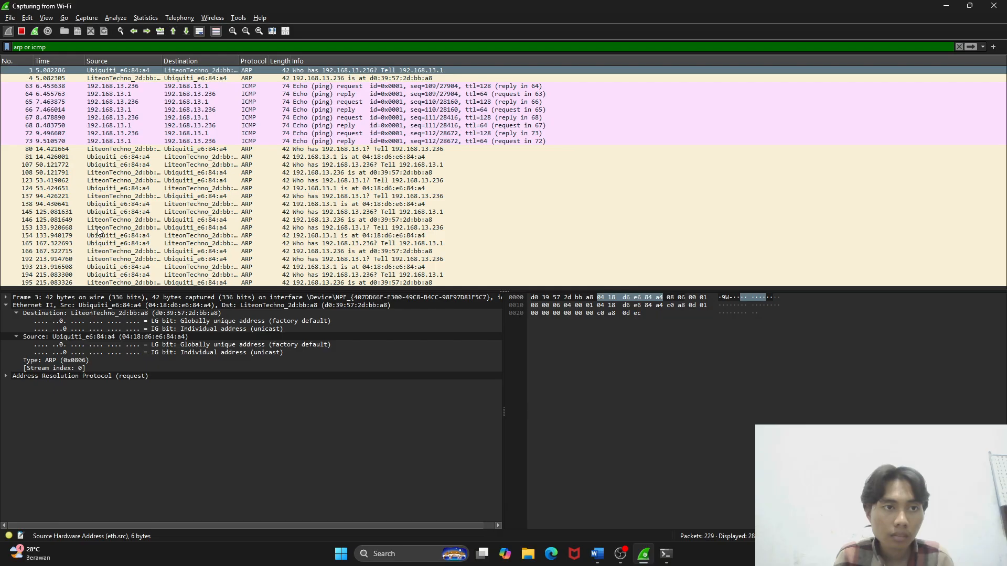
pyautogui.click(61, 336)
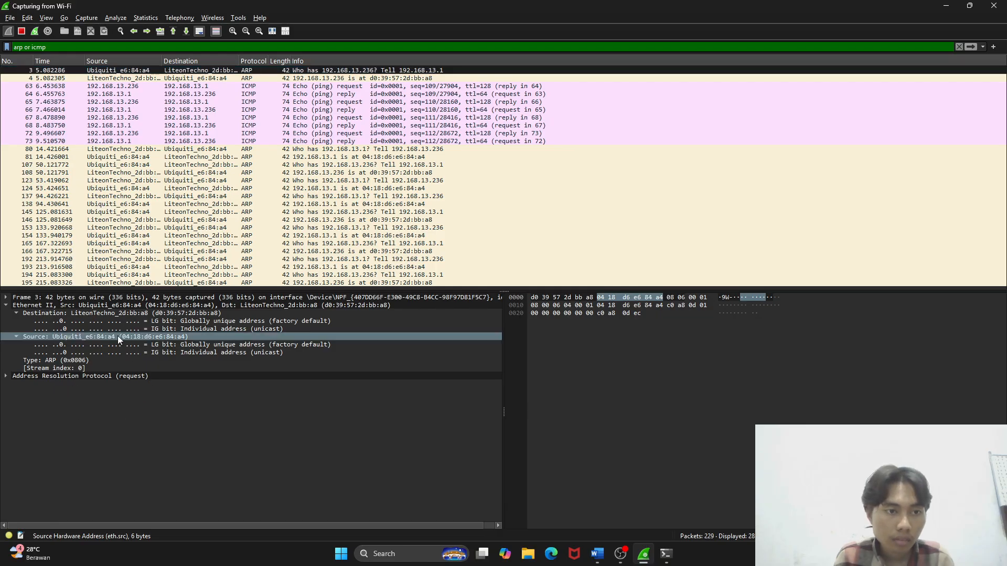
pyautogui.moveTo(117, 336); pyautogui.dragTo(283, 476)
pyautogui.scroll(-3, 265, 379)
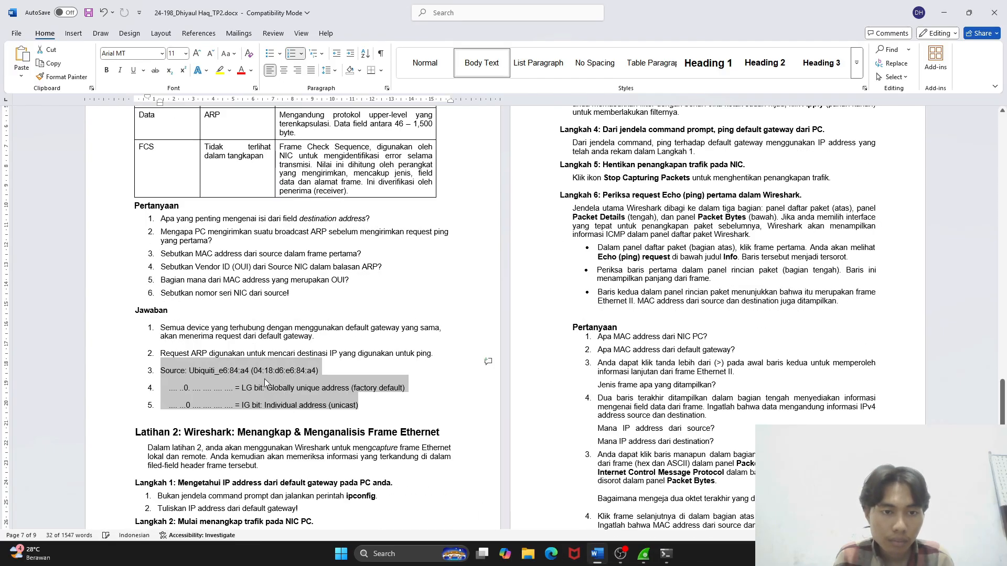
# Trim answer 3 to just the source MAC address 04:18:d6:e6:84:a4, removing the "Source: Ubiquiti_e6:84:a4" label and the parentheses
pyautogui.click(263, 388)
pyautogui.click(335, 366)
pyautogui.press('F12')
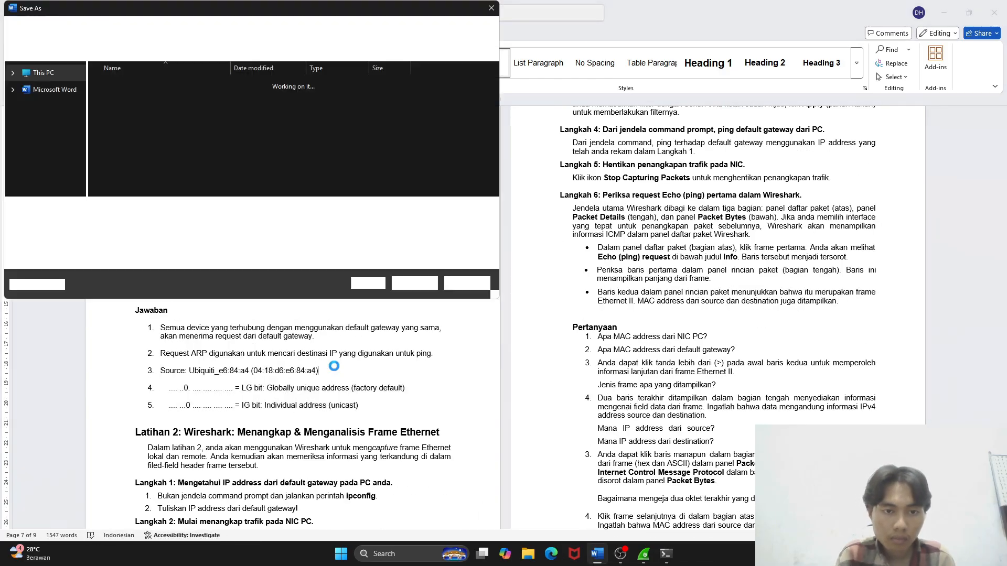
pyautogui.press('Escape')
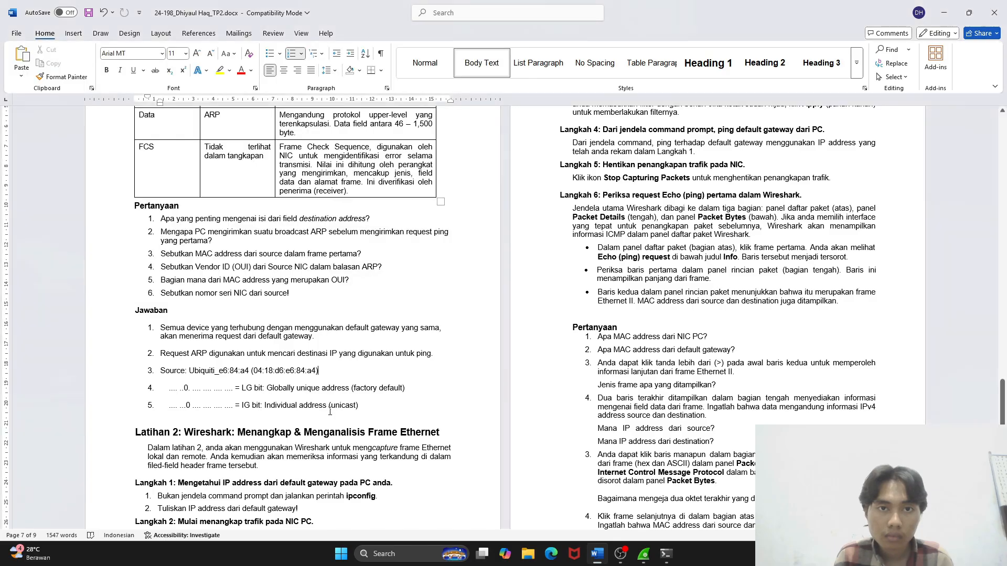
pyautogui.press('BackSpace')
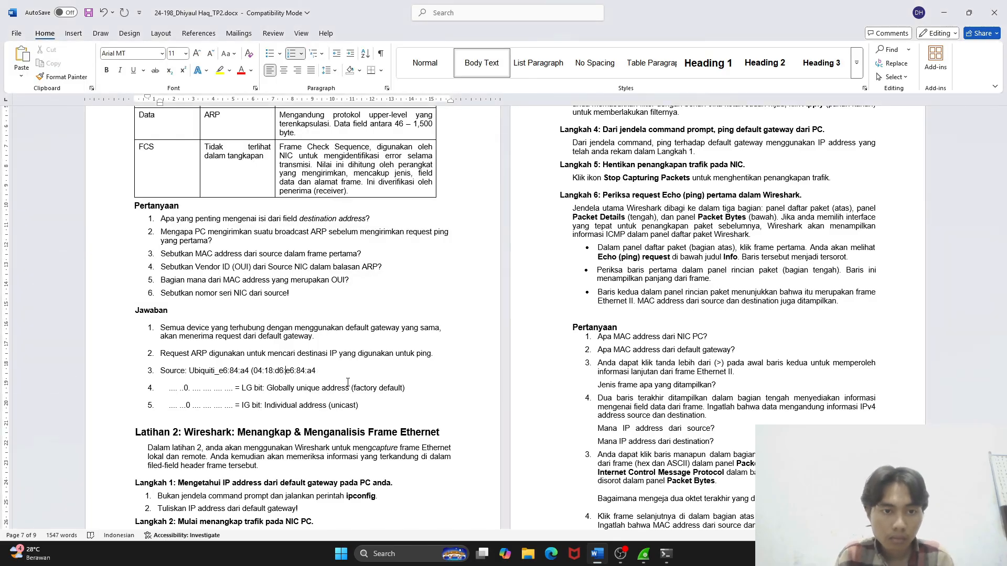
pyautogui.hotkey('ctrl', 'shift', 'Left')
pyautogui.hotkey('ctrl', 'shift', 'Left')
pyautogui.hotkey('ctrl', 'shift', 'Left')
pyautogui.hotkey('ctrl', 'shift', 'Left')
pyautogui.hotkey('ctrl', 'shift', 'Left')
pyautogui.hotkey('ctrl', 'shift', 'Left')
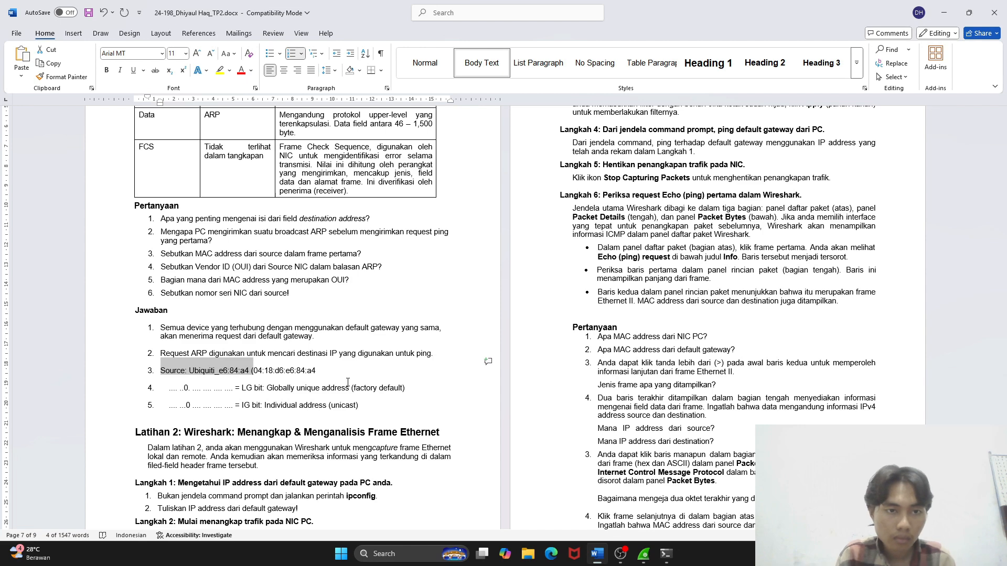
pyautogui.press('BackSpace')
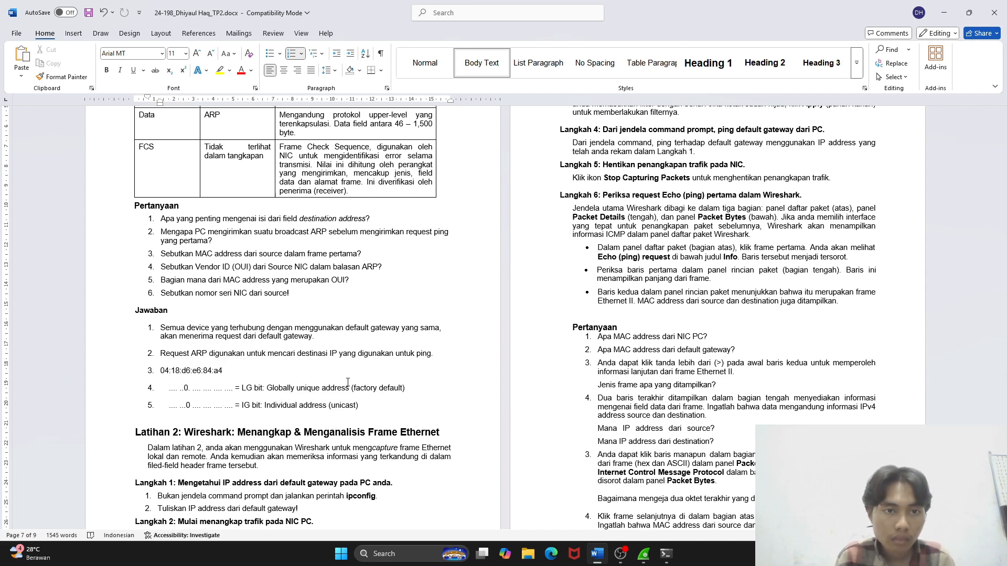
# Delete the leftover LG bit and IG bit lines below answer 3, keeping an empty item 4
pyautogui.hotkey('shift', 'Down')
pyautogui.hotkey('shift', 'Down')
pyautogui.press('BackSpace')
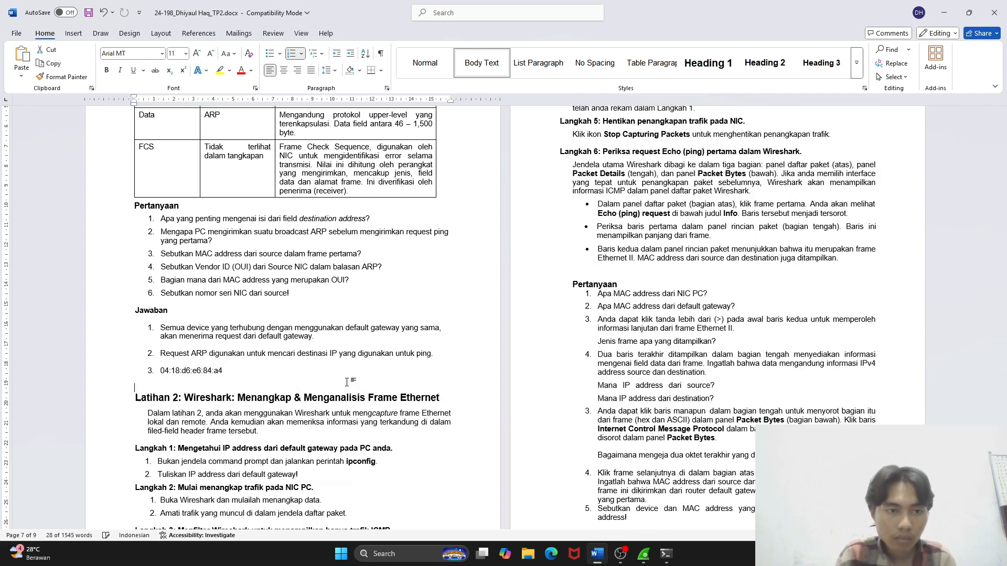
pyautogui.hotkey('ctrl', 'z')
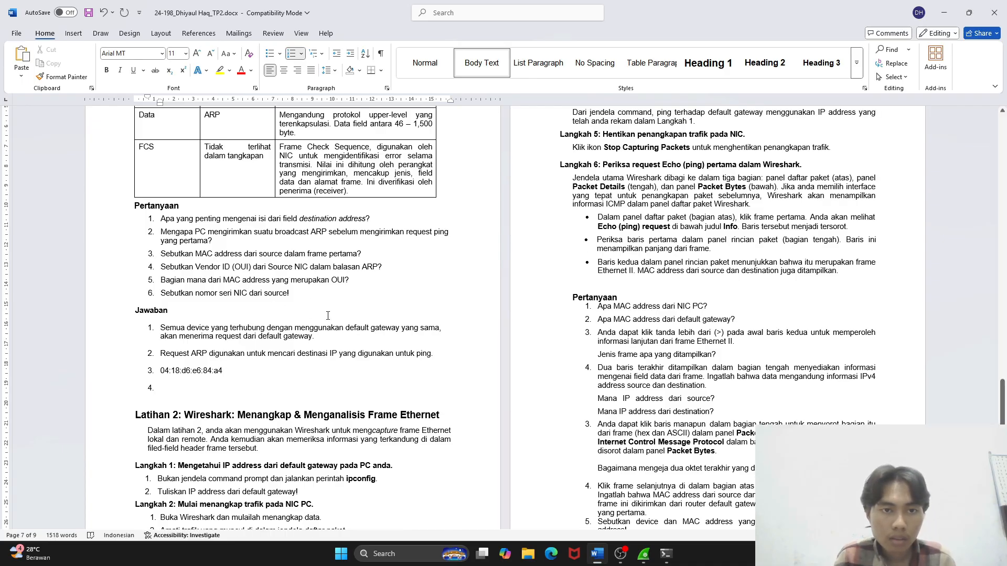
# Check question 4, select the Source field of ARP reply frame 4 in Wireshark, and insert its details as answer 4 in Word
pyautogui.hotkey('alt', 'Tab')
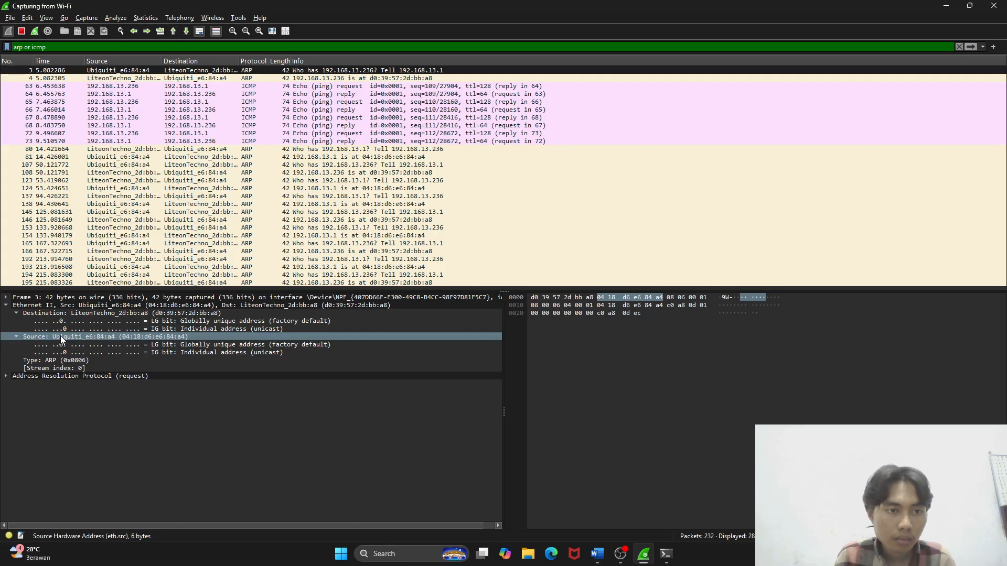
pyautogui.hotkey('alt', 'Tab')
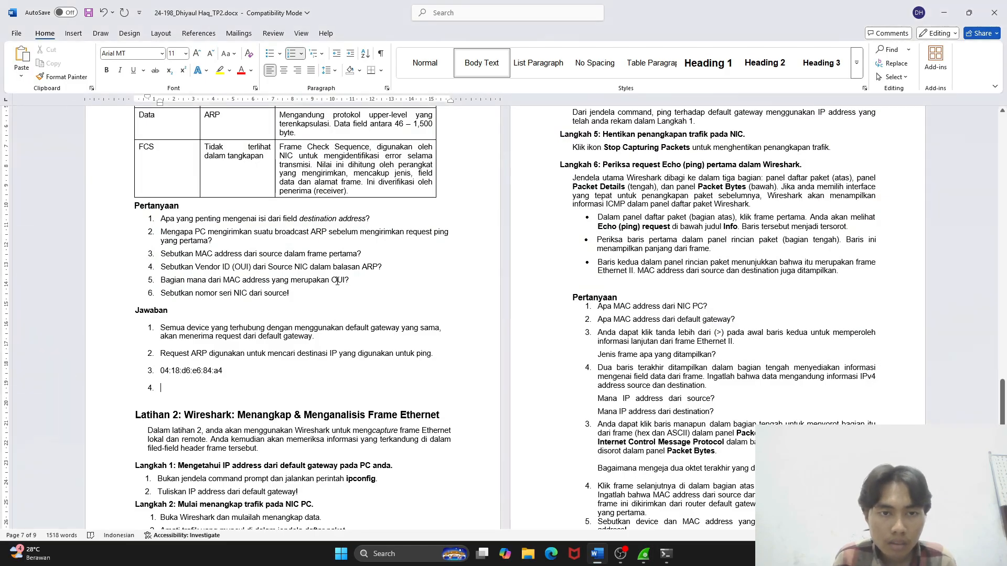
pyautogui.hotkey('alt', 'Tab')
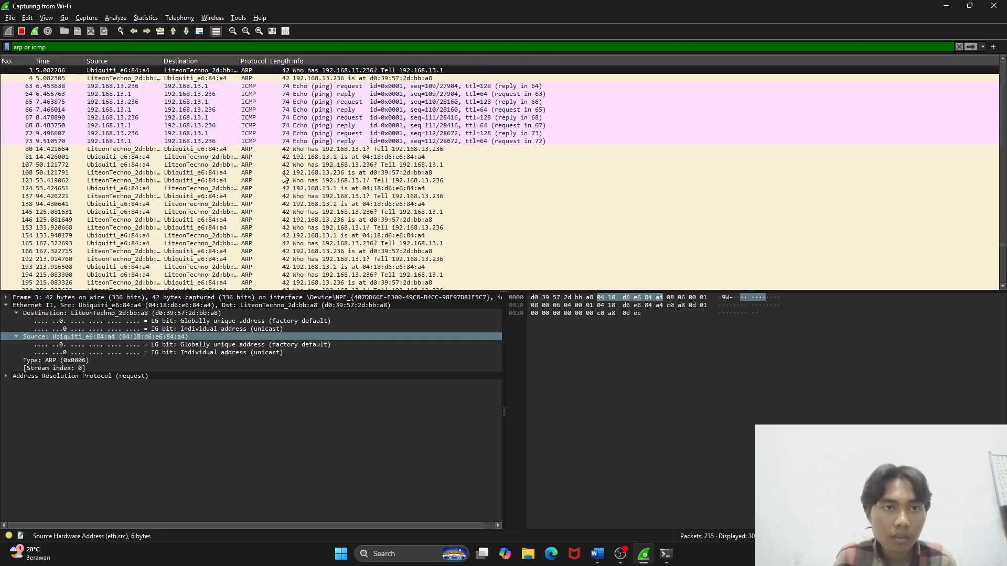
pyautogui.click(227, 77)
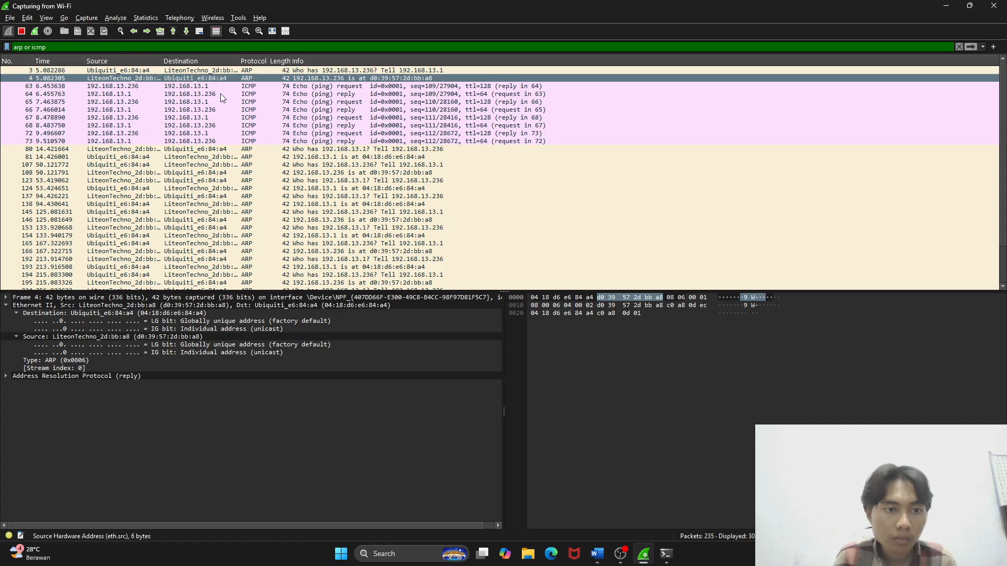
pyautogui.click(76, 336)
pyautogui.hotkey('alt', 'Tab')
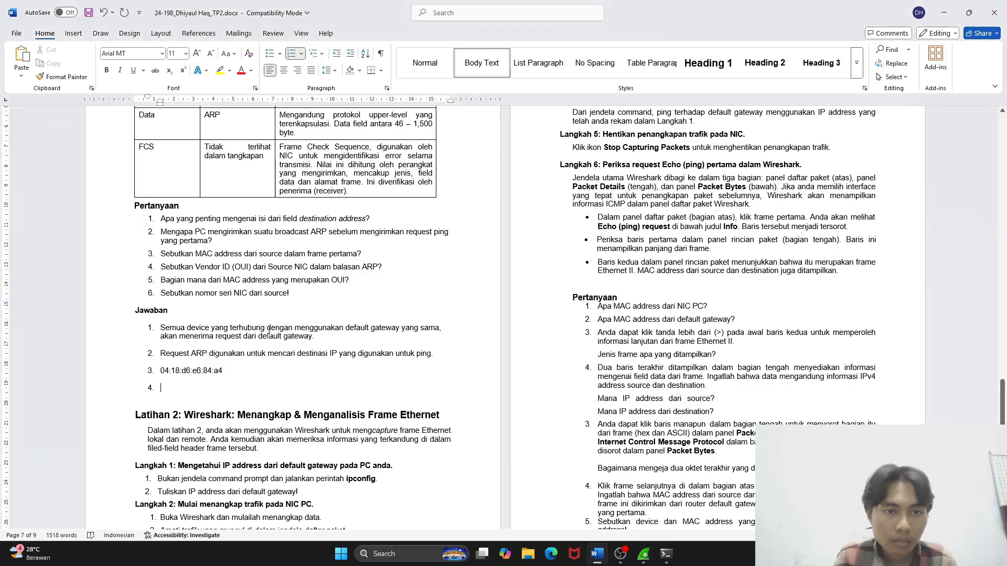
pyautogui.hotkey('alt', 'Tab')
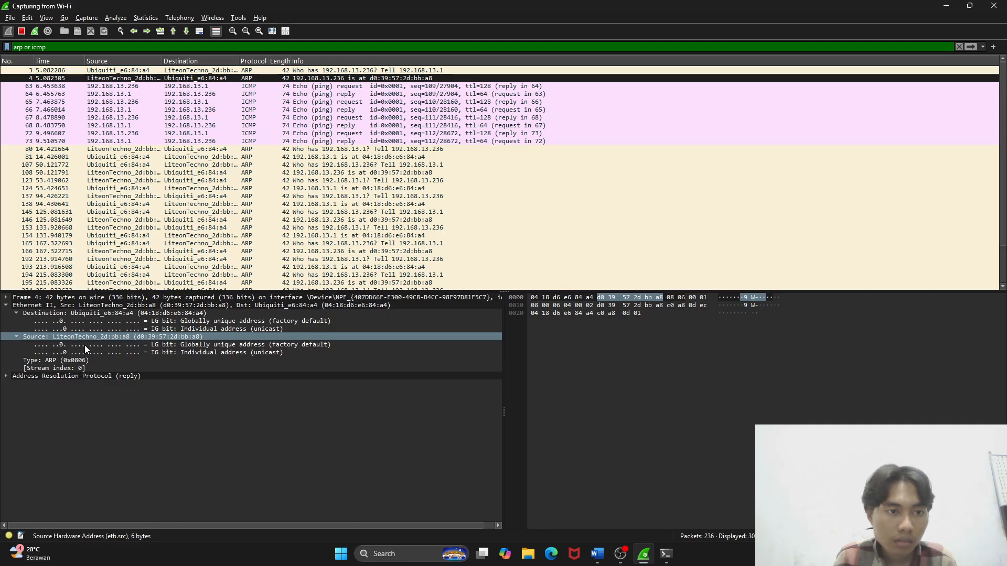
pyautogui.hotkey('alt', 'Tab')
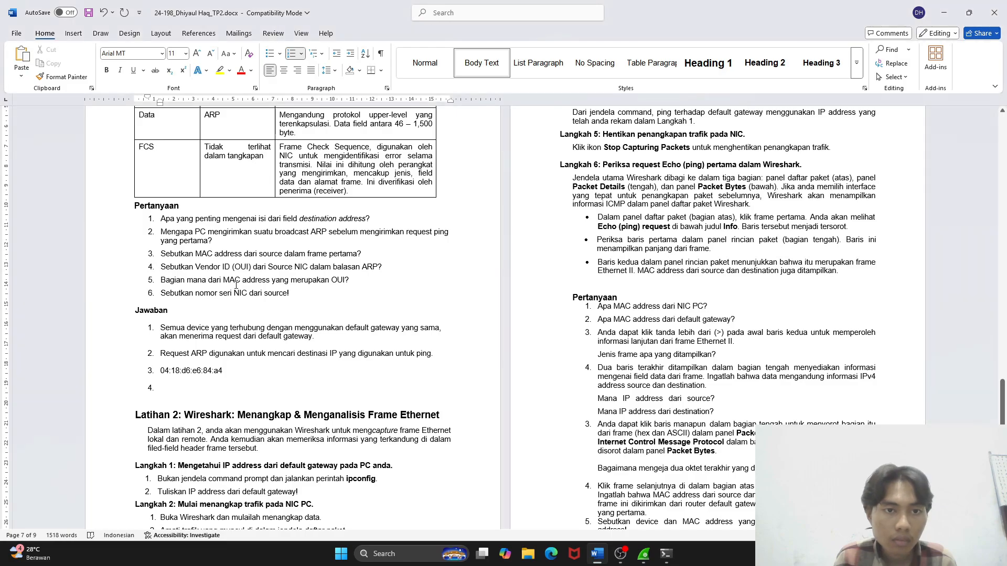
pyautogui.hotkey('alt', 'Tab')
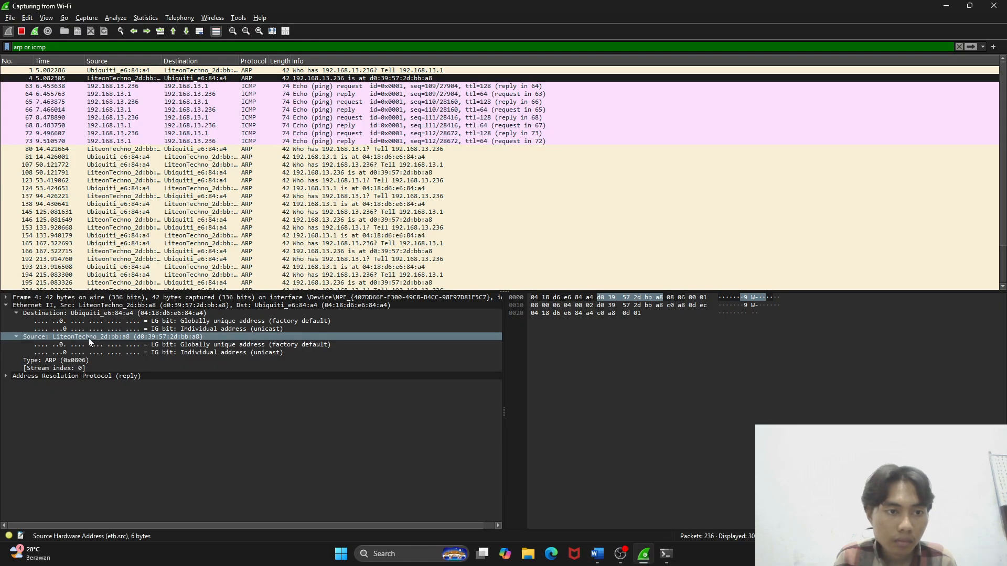
pyautogui.moveTo(89, 341); pyautogui.dragTo(200, 399)
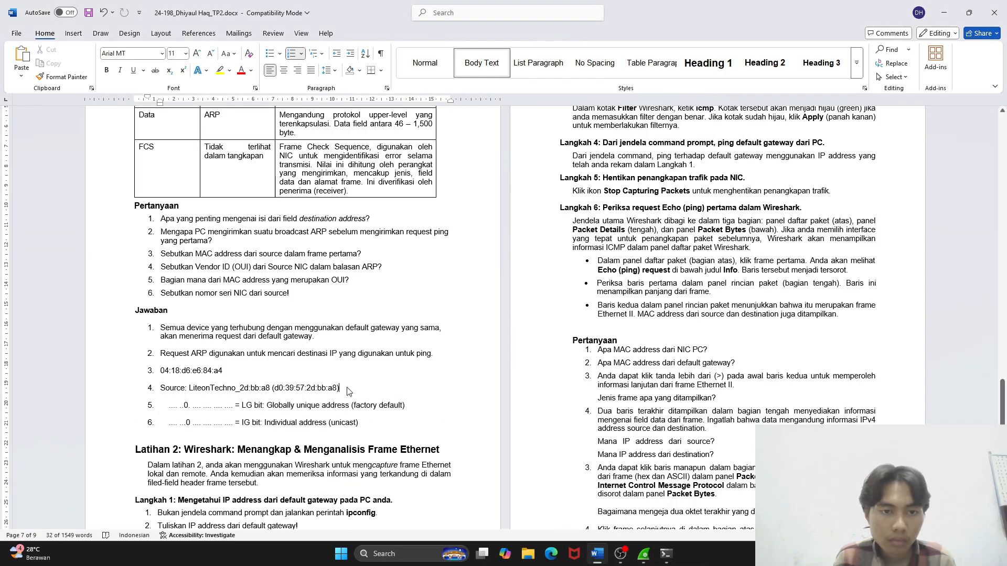
# Trim answer 4 to just the MAC address d0:39:57:2d:bb:a8, removing the "Source: LiteonTechno_2d:bb:a8" label and the parentheses
pyautogui.hotkey('ctrl', 'z')
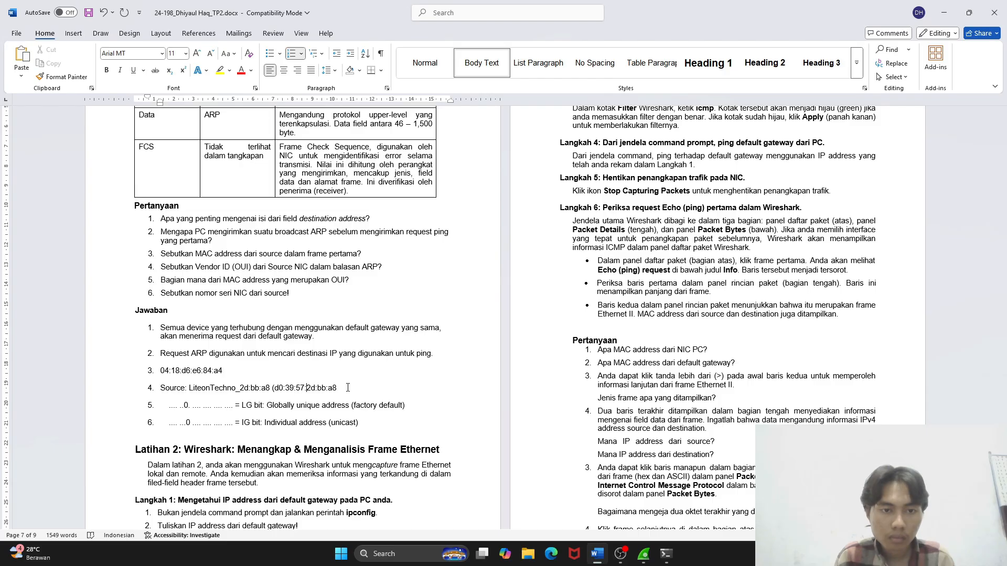
pyautogui.hotkey('shift', 'Left')
pyautogui.hotkey('shift', 'Left')
pyautogui.hotkey('shift', 'Left')
pyautogui.hotkey('shift', 'Left')
pyautogui.hotkey('shift', 'Left')
pyautogui.hotkey('shift', 'Left')
pyautogui.hotkey('shift', 'Left')
pyautogui.hotkey('shift', 'Left')
pyautogui.hotkey('shift', 'Left')
pyautogui.hotkey('shift', 'Left')
pyautogui.hotkey('shift', 'Left')
pyautogui.hotkey('shift', 'Left')
pyautogui.hotkey('shift', 'Left')
pyautogui.hotkey('shift', 'Left')
pyautogui.hotkey('shift', 'Left')
pyautogui.hotkey('shift', 'Left')
pyautogui.hotkey('shift', 'Left')
pyautogui.hotkey('shift', 'Left')
pyautogui.hotkey('shift', 'Left')
pyautogui.hotkey('shift', 'Left')
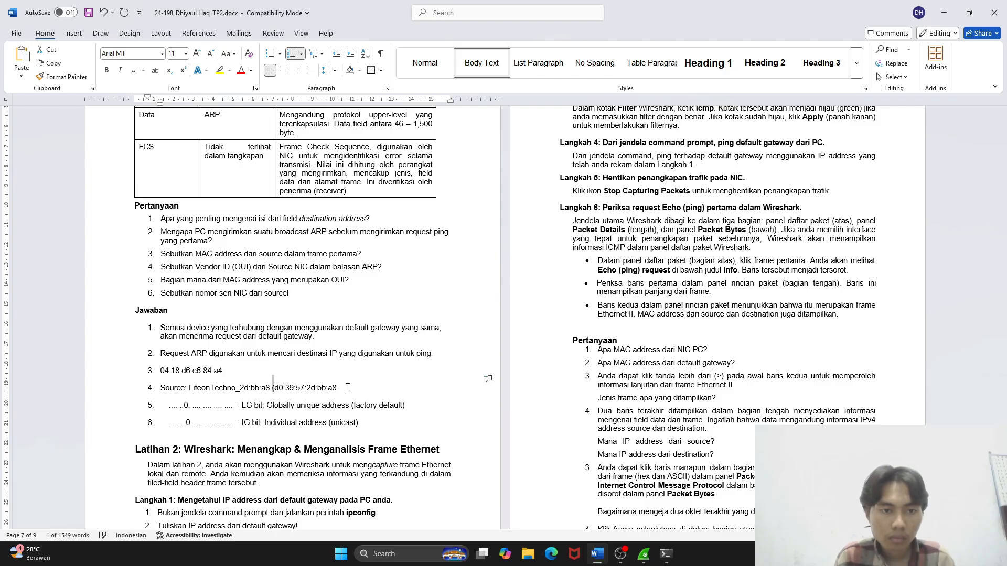
pyautogui.press('BackSpace')
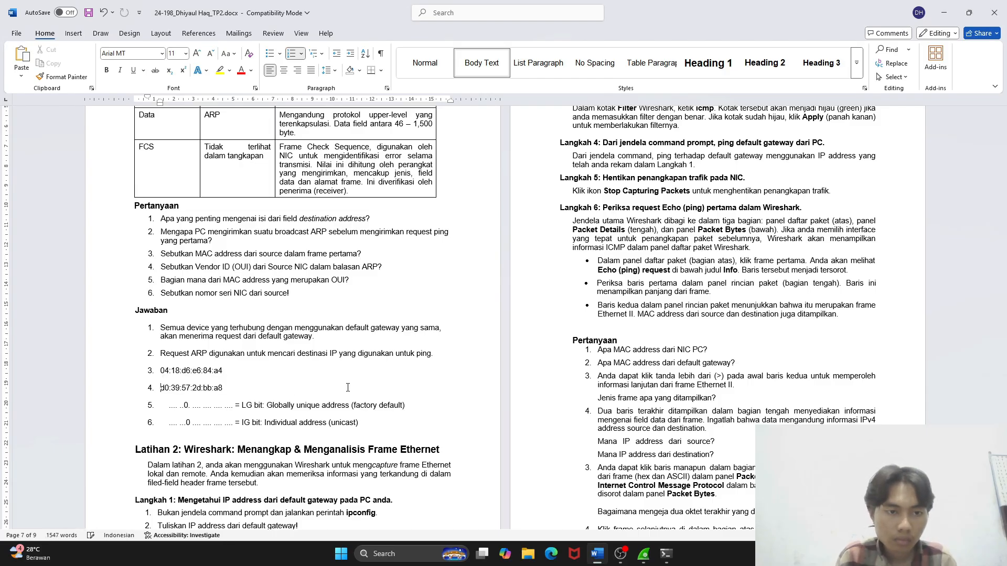
# Delete the leftover LG bit and IG bit lines below answer 4 and start item 5
pyautogui.hotkey('shift', 'Down')
pyautogui.hotkey('shift', 'Down')
pyautogui.press('BackSpace')
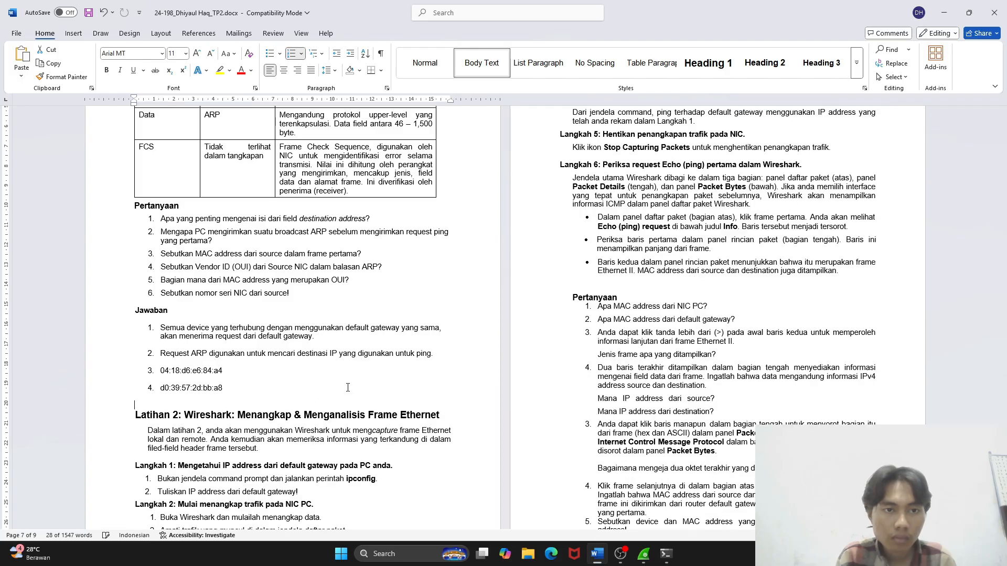
pyautogui.press('Return')
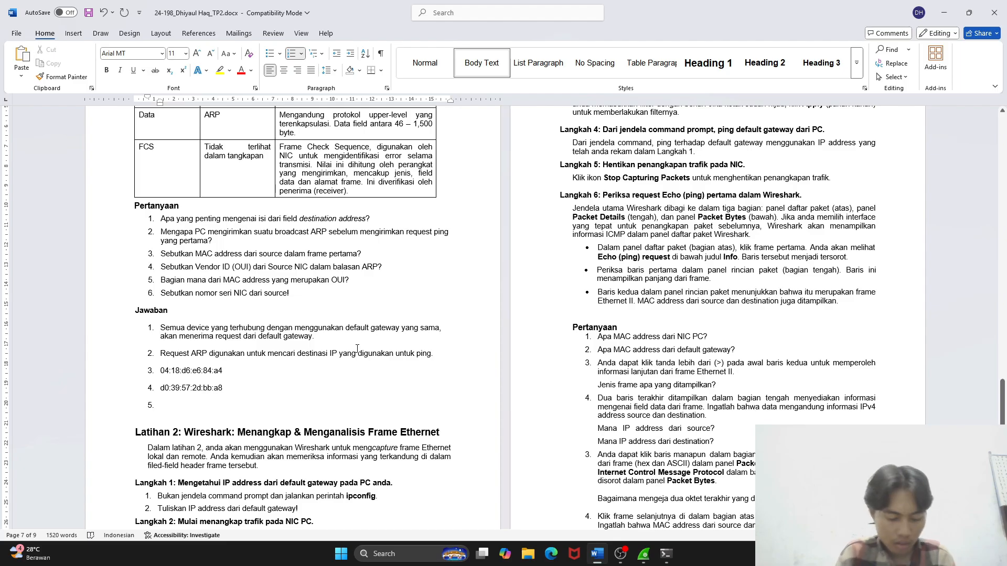
# Write answer 5 as "3 oktet pertama" and start item 6
pyautogui.write('3 ok')
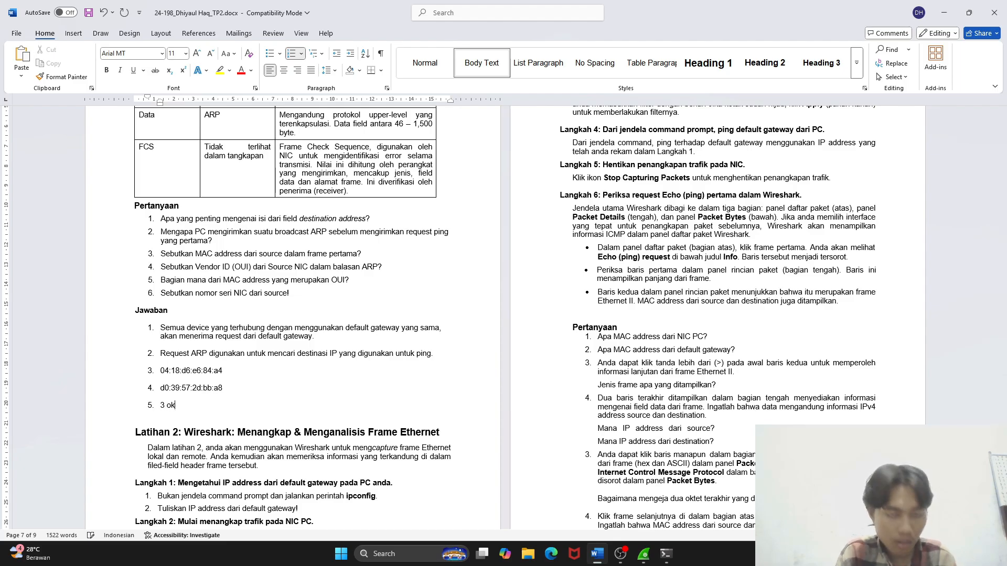
pyautogui.write('tet per')
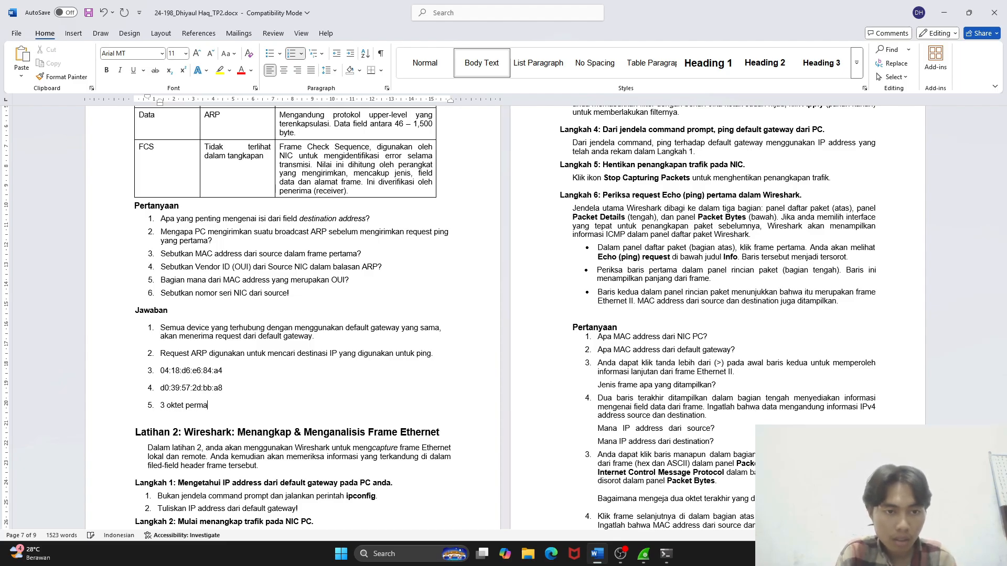
pyautogui.write('tama')
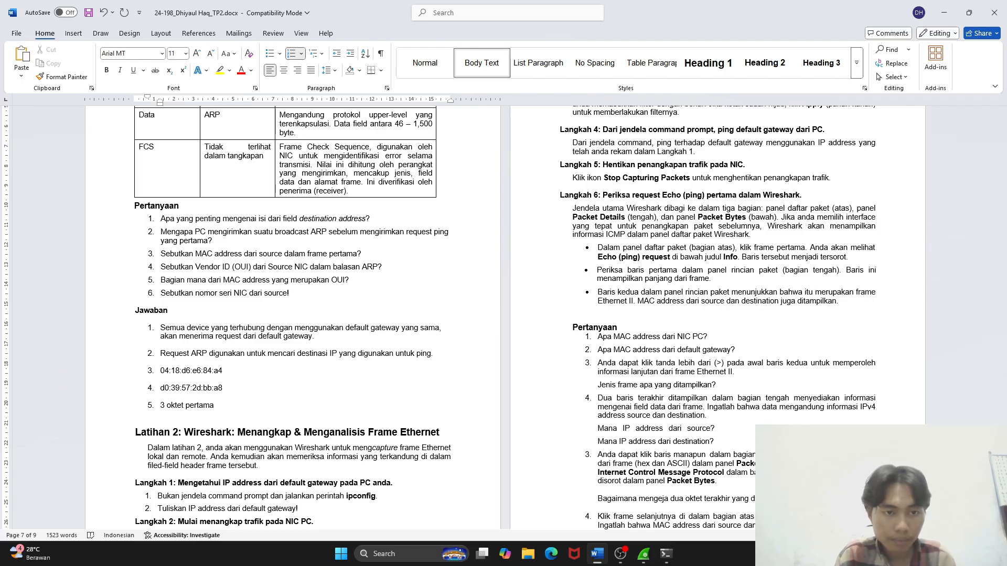
pyautogui.press('Return')
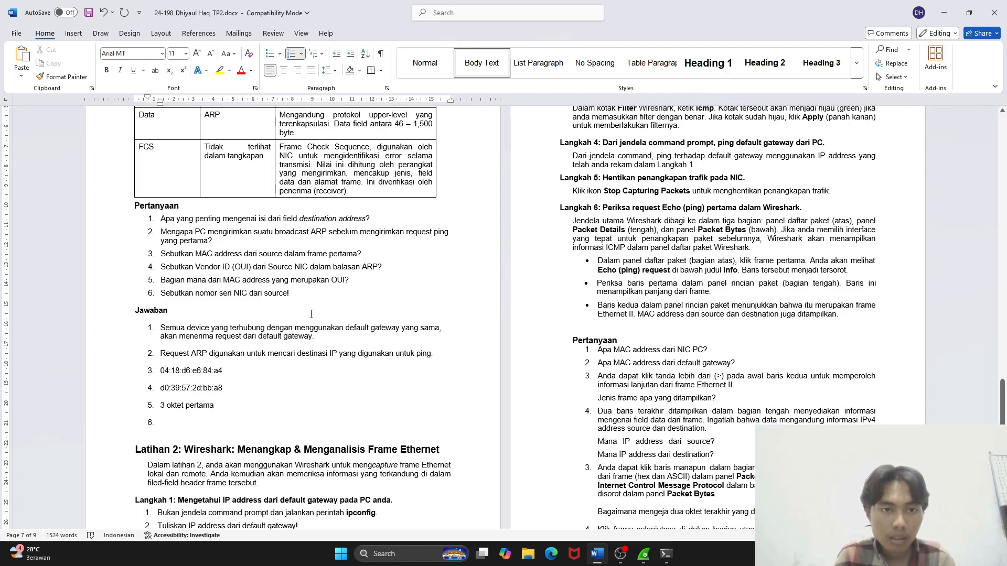
# Compare question 6 with the Source address of ARP reply frame 4 in Wireshark, then return to Word
pyautogui.hotkey('alt', 'Tab')
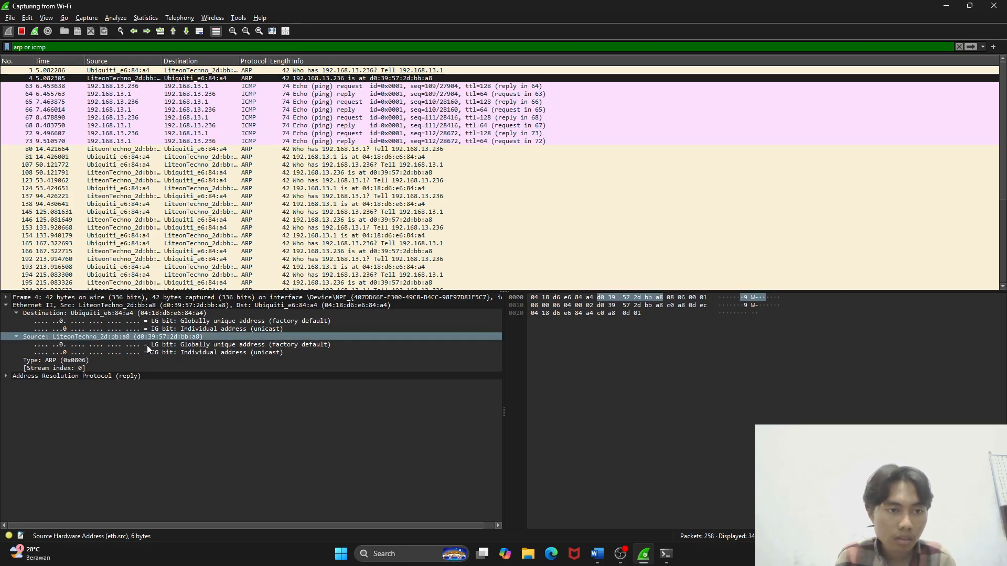
pyautogui.hotkey('alt', 'Tab')
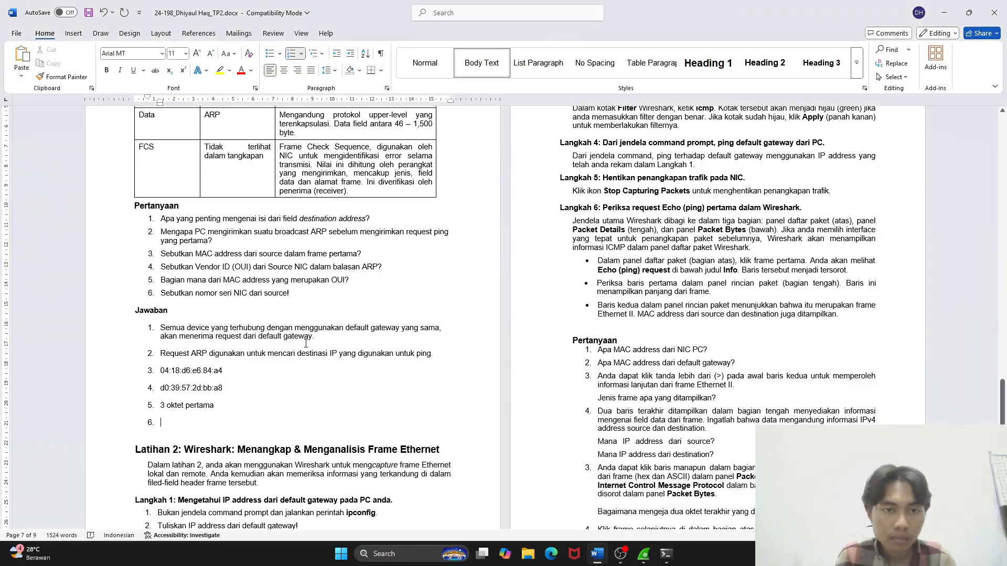
pyautogui.hotkey('alt', 'Tab')
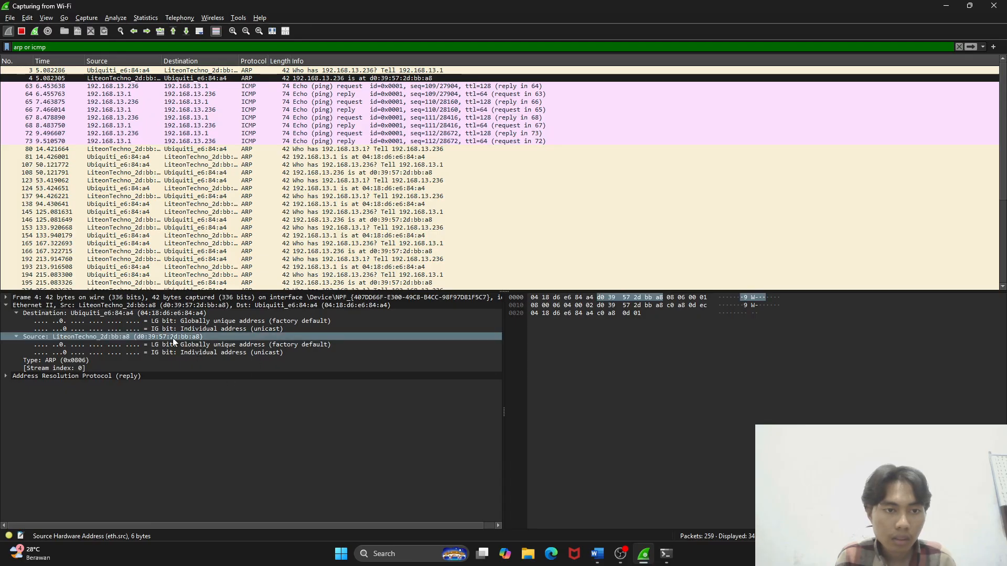
pyautogui.hotkey('alt', 'Tab')
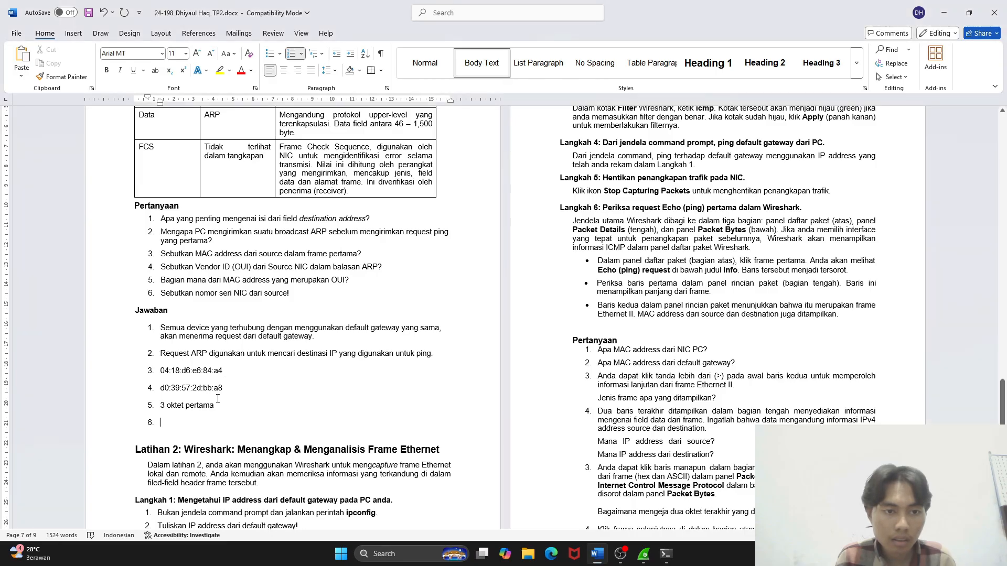
# Copy the Source details of ARP reply frame 4 from Wireshark and paste them into answer 6 in Word
pyautogui.hotkey('alt', 'Tab')
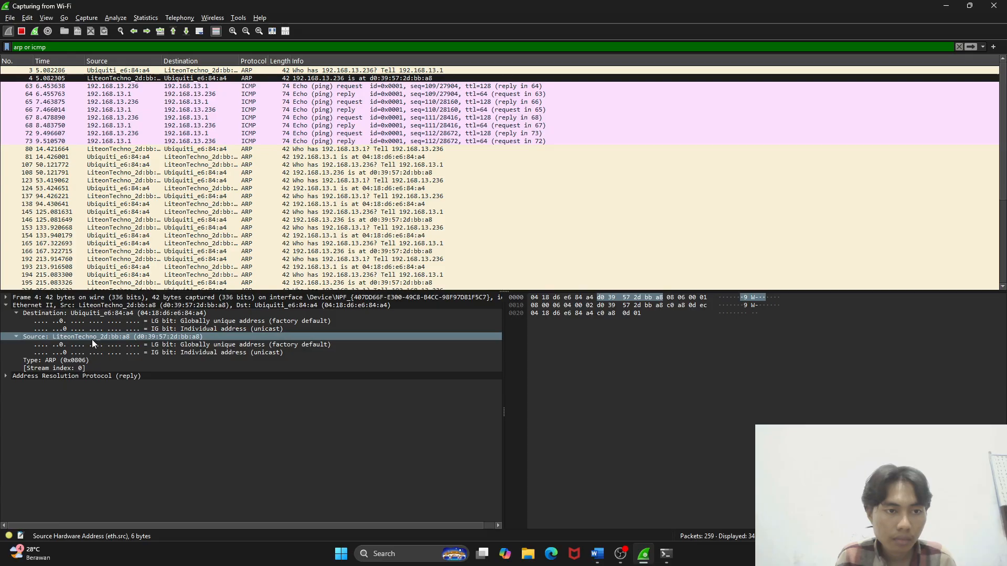
pyautogui.moveTo(92, 339); pyautogui.dragTo(319, 442)
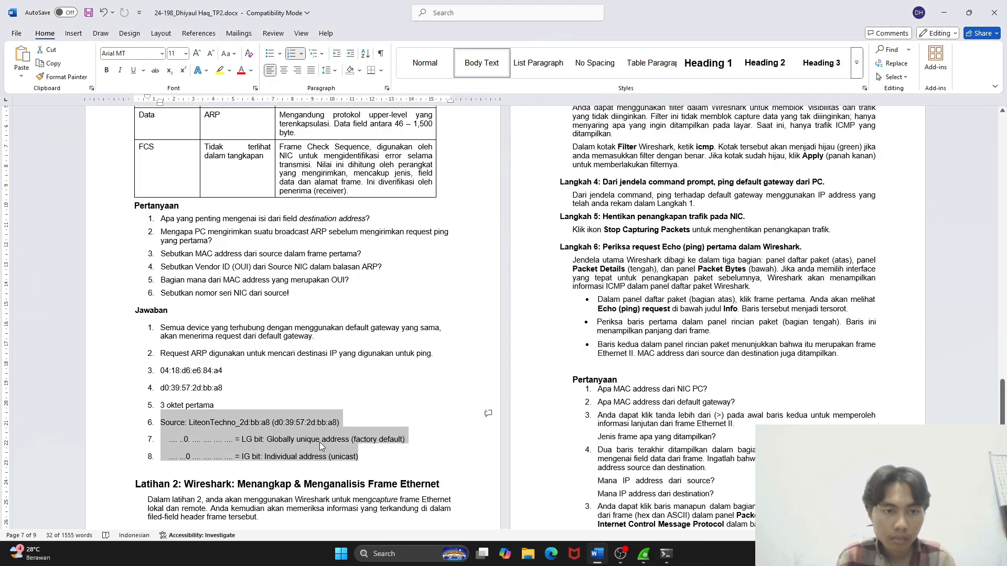
pyautogui.click(320, 442)
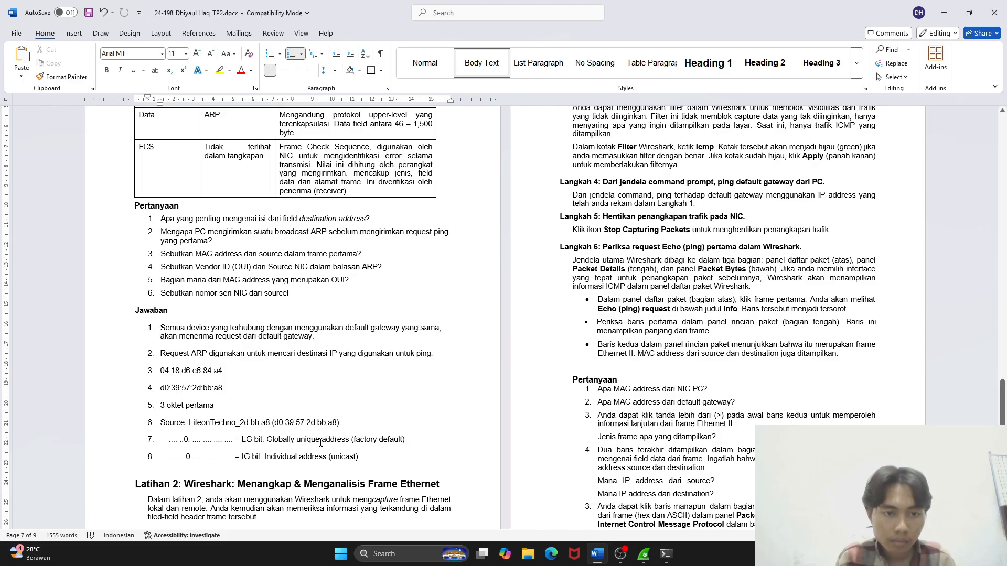
# Remove the leading "Source: LiteonTechno_" from answer 6
pyautogui.hotkey('shift', 'Left')
pyautogui.hotkey('shift', 'Left')
pyautogui.hotkey('shift', 'Left')
pyautogui.hotkey('shift', 'Left')
pyautogui.hotkey('shift', 'Left')
pyautogui.hotkey('shift', 'Left')
pyautogui.hotkey('shift', 'Left')
pyautogui.hotkey('shift', 'Left')
pyautogui.hotkey('shift', 'Left')
pyautogui.hotkey('shift', 'Left')
pyautogui.hotkey('shift', 'Left')
pyautogui.hotkey('shift', 'Left')
pyautogui.hotkey('shift', 'Left')
pyautogui.hotkey('shift', 'Left')
pyautogui.hotkey('shift', 'Left')
pyautogui.hotkey('shift', 'Left')
pyautogui.hotkey('shift', 'Left')
pyautogui.hotkey('shift', 'Left')
pyautogui.hotkey('shift', 'Left')
pyautogui.hotkey('shift', 'Left')
pyautogui.press('BackSpace')
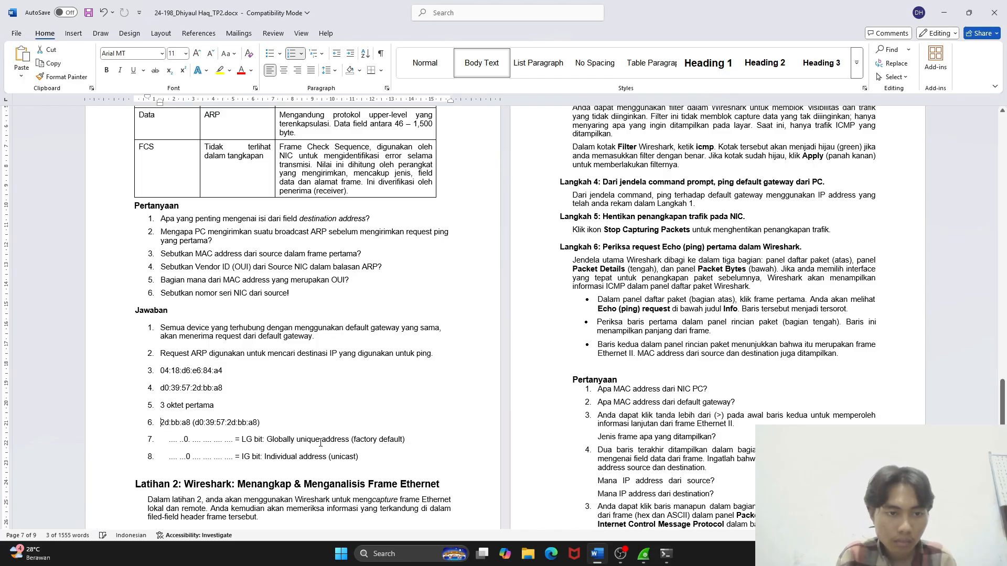
# Trim answer 6 to 2d:bb:a8, deleting everything after it through the LG and IG bit lines, and restore the blank line before Latihan 2
pyautogui.press('Right')
pyautogui.press('Right')
pyautogui.press('Right')
pyautogui.press('Right')
pyautogui.press('Right')
pyautogui.press('Right')
pyautogui.hotkey('shift', 'Left')
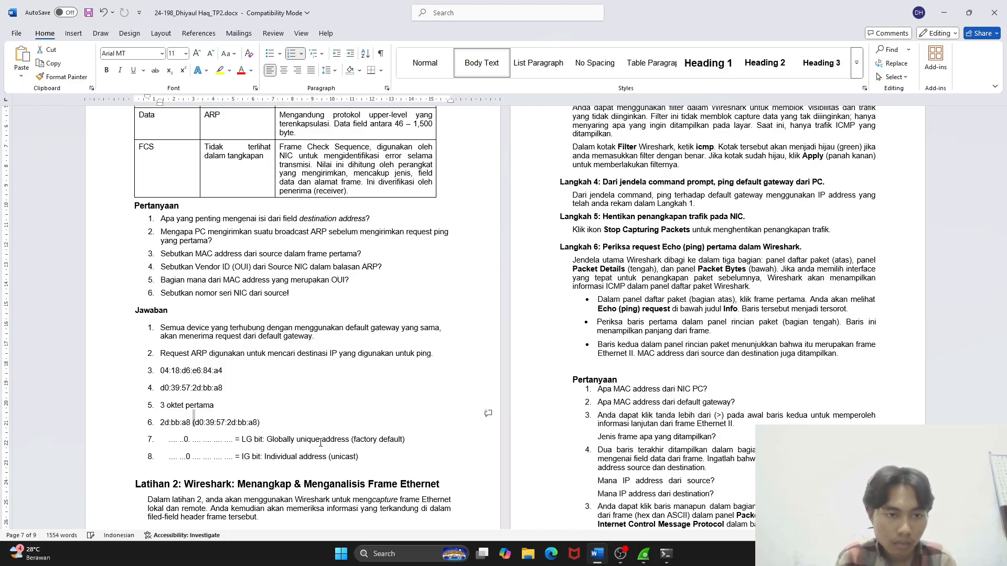
pyautogui.hotkey('shift', 'Right')
pyautogui.hotkey('shift', 'Right')
pyautogui.hotkey('shift', 'Right')
pyautogui.hotkey('shift', 'Left')
pyautogui.hotkey('shift', 'Left')
pyautogui.hotkey('shift', 'Left')
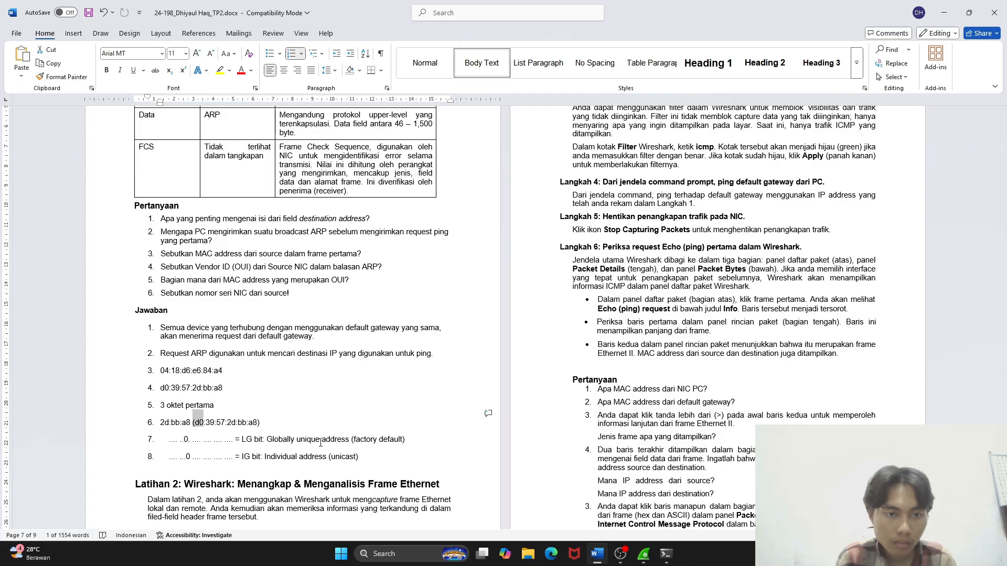
pyautogui.hotkey('shift', 'End')
pyautogui.hotkey('shift', 'Down')
pyautogui.hotkey('shift', 'Down')
pyautogui.press('BackSpace')
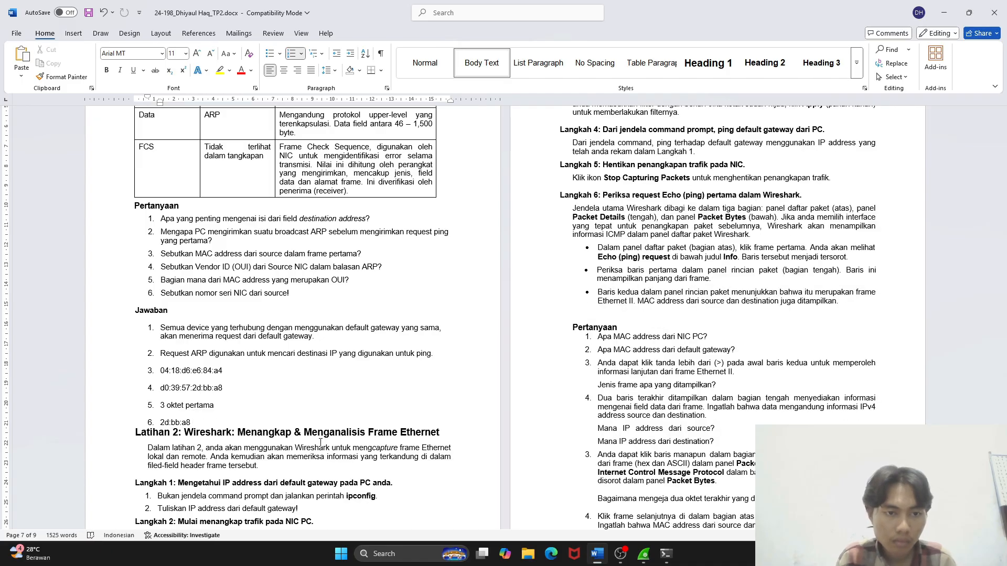
pyautogui.press('Return')
pyautogui.press('Return')
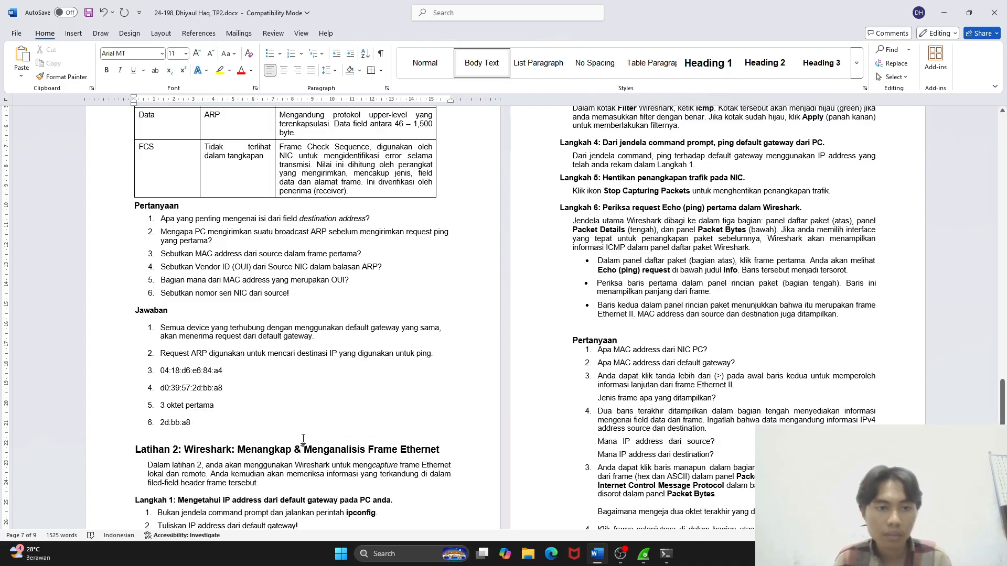
# Add the label "Jawaban:" after "Tuliskan IP address dari default gateway!" in Langkah 1 of Latihan 2
pyautogui.scroll(3, 256, 380)
pyautogui.scroll(-5, 256, 380)
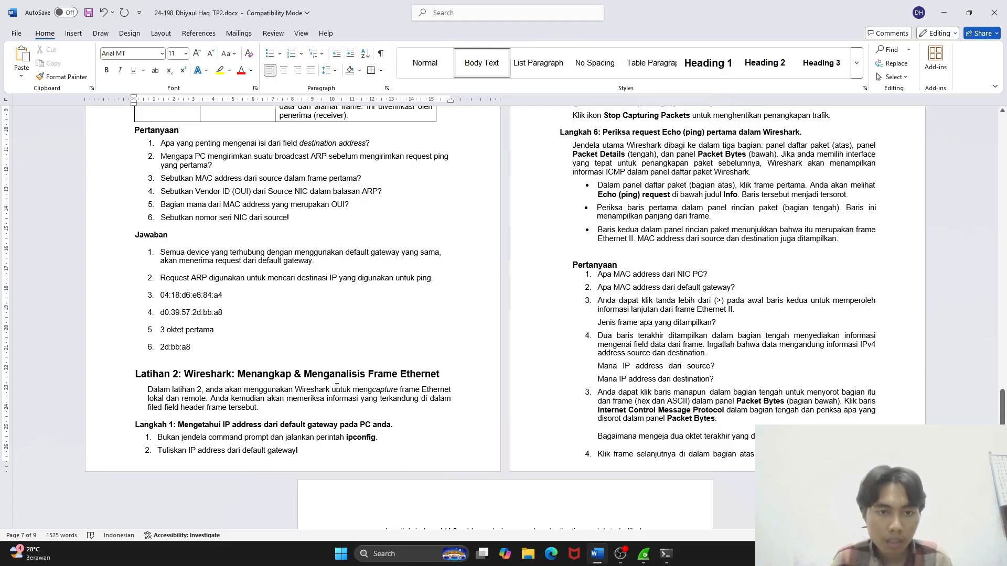
pyautogui.scroll(-3, 355, 391)
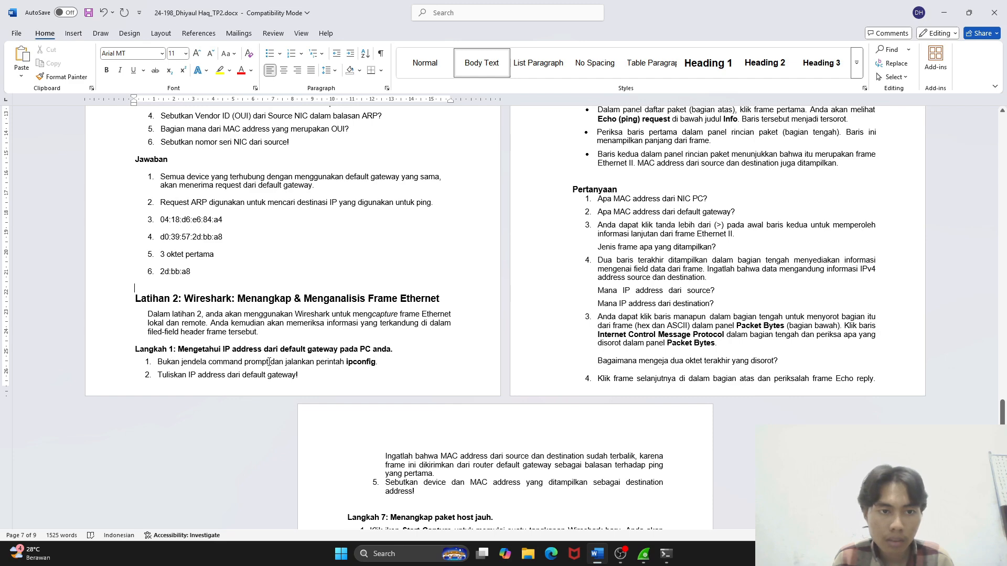
pyautogui.click(386, 376)
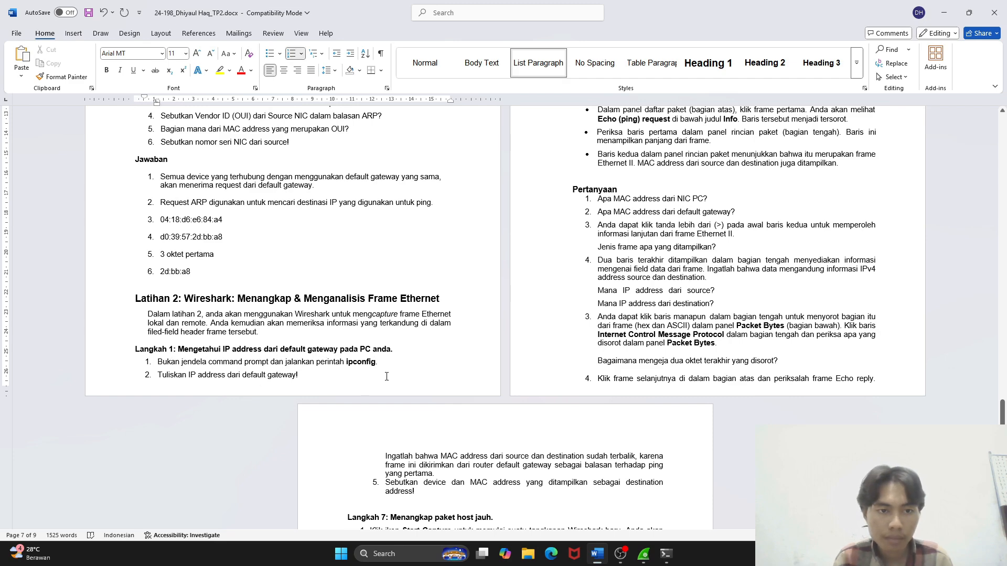
pyautogui.hotkey('shift', 'Return')
pyautogui.write('I')
pyautogui.scroll(4, 387, 377)
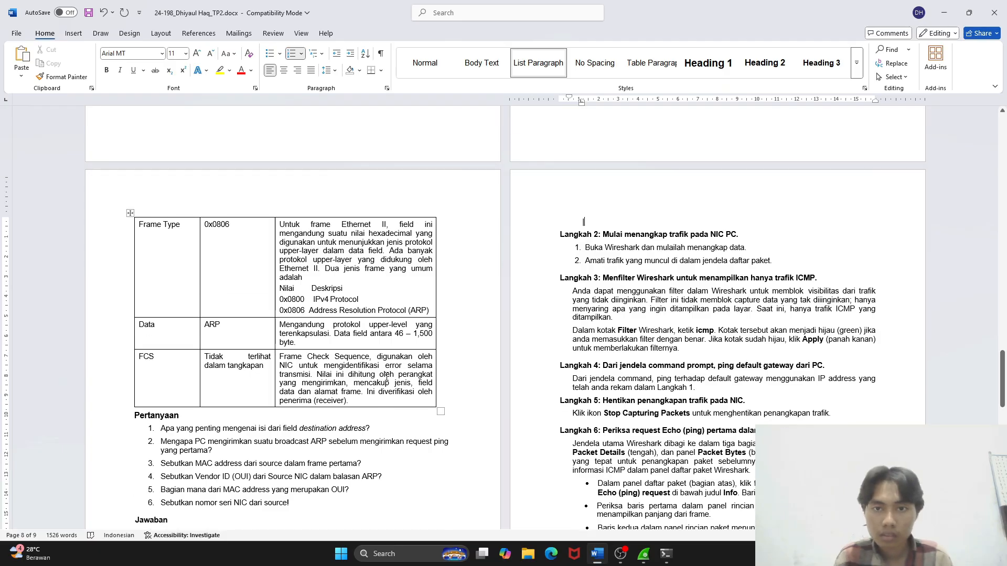
pyautogui.press('BackSpace')
pyautogui.press('BackSpace')
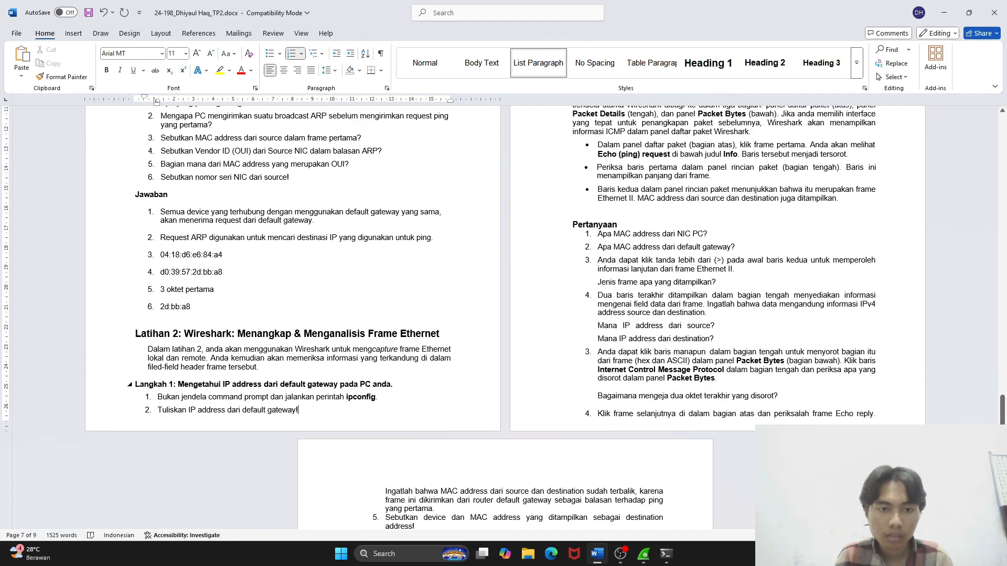
pyautogui.scroll(1, 504, 317)
pyautogui.write('Jawaban:')
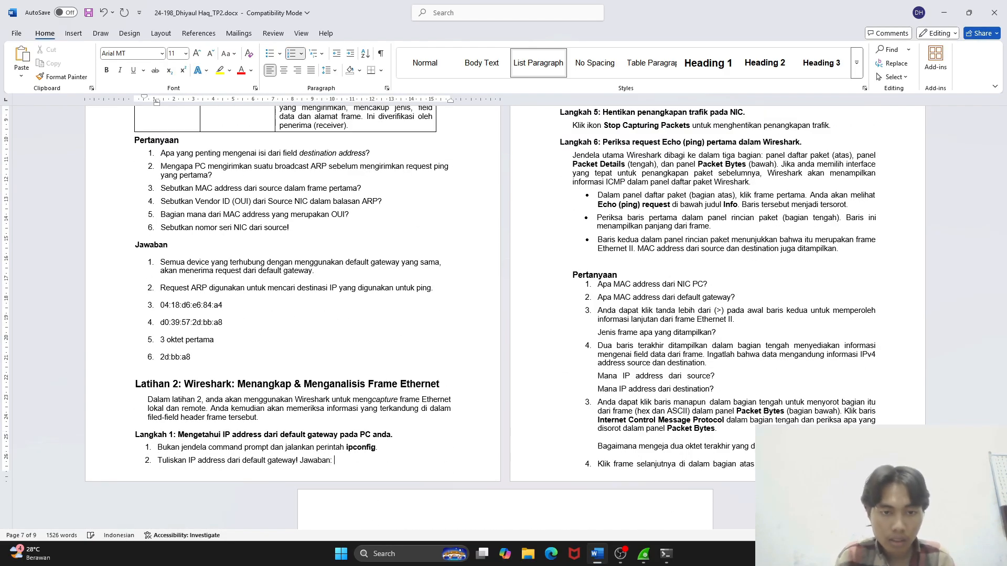
# Copy the Wi-Fi adapter's default gateway address 192.168.13.1 from Command Prompt and paste it after "Jawaban:" in Word
pyautogui.hotkey('alt', 'Tab')
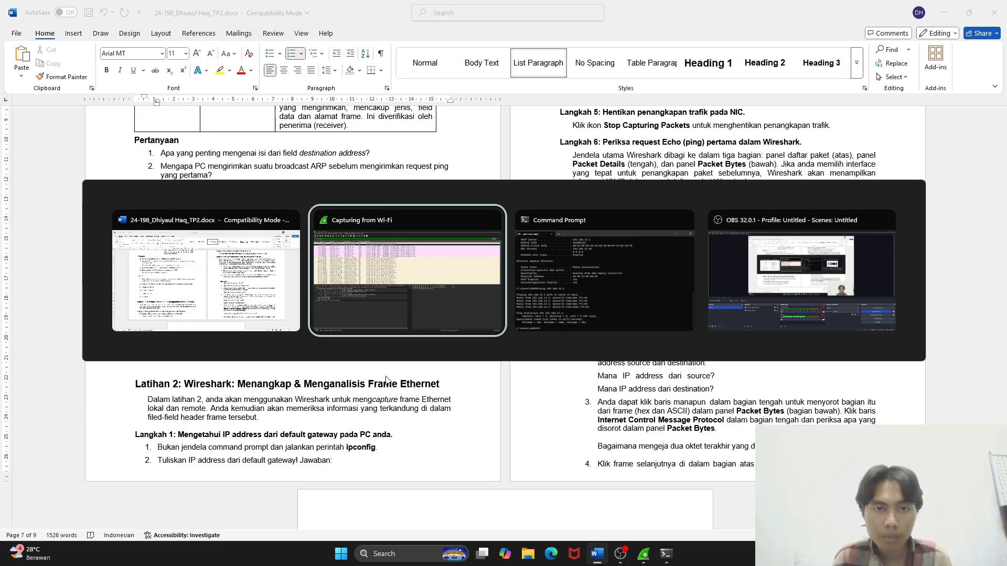
pyautogui.click(629, 272)
pyautogui.scroll(6, 347, 292)
pyautogui.scroll(1, 323, 265)
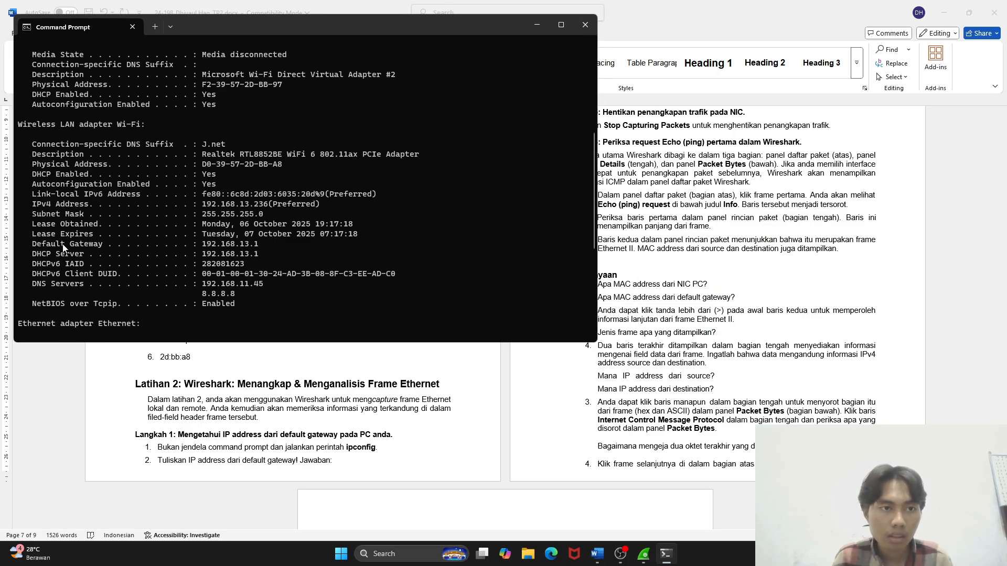
pyautogui.moveTo(56, 244); pyautogui.dragTo(245, 243)
pyautogui.click(259, 243)
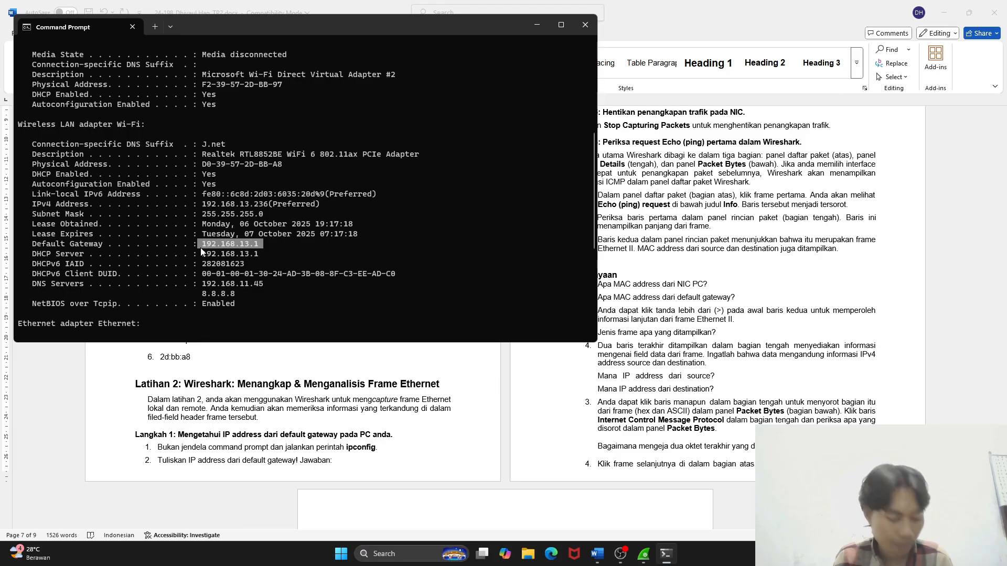
pyautogui.hotkey('ctrl', 'c')
pyautogui.hotkey('alt', 'Tab')
pyautogui.scroll(-3, 384, 387)
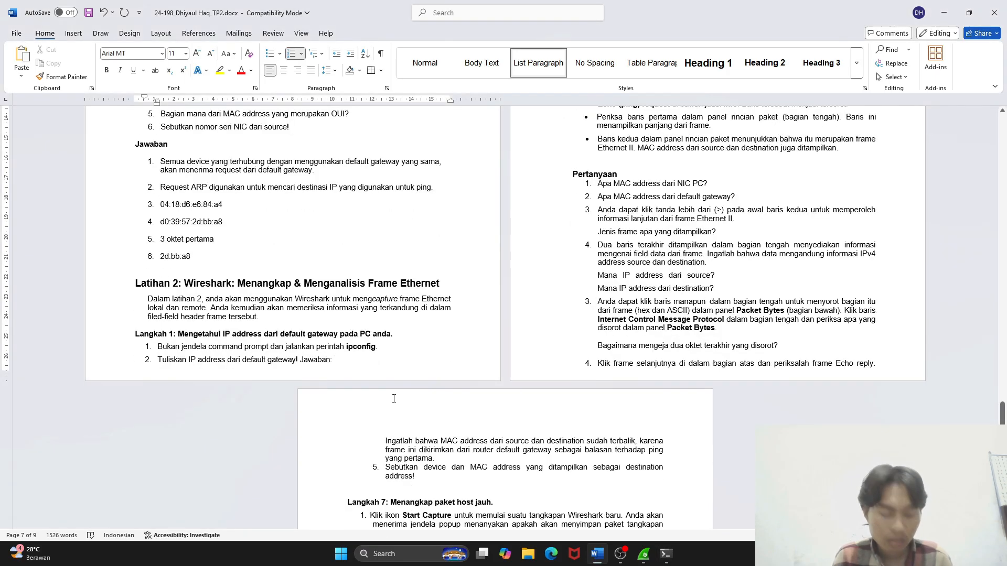
pyautogui.hotkey('ctrl', 'v')
pyautogui.scroll(2, 383, 387)
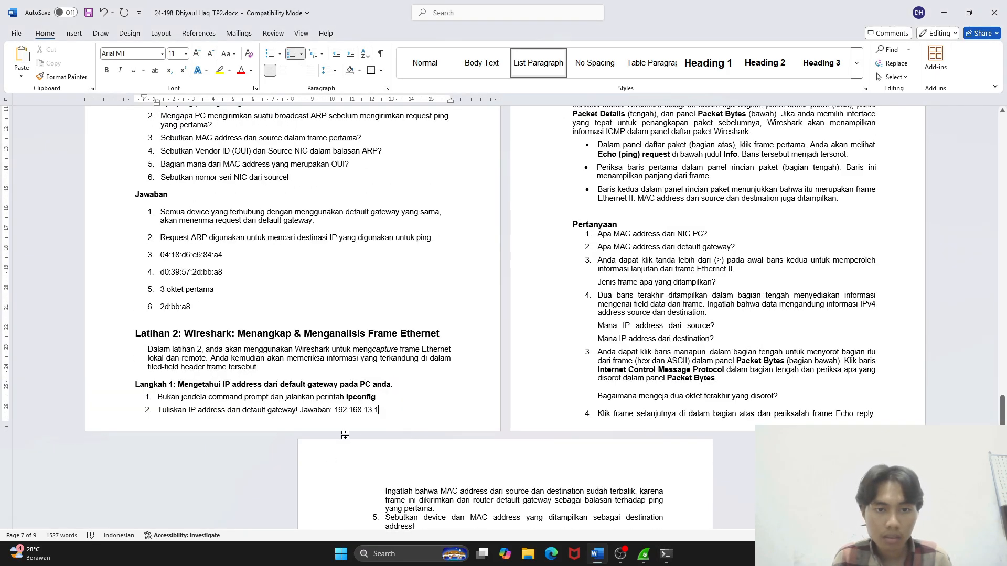
# Insert a screenshot of the Command Prompt window's ipconfig output on a new unnumbered line below the Langkah 1 answer
pyautogui.scroll(-3, 399, 422)
pyautogui.press('Return')
pyautogui.press('Return')
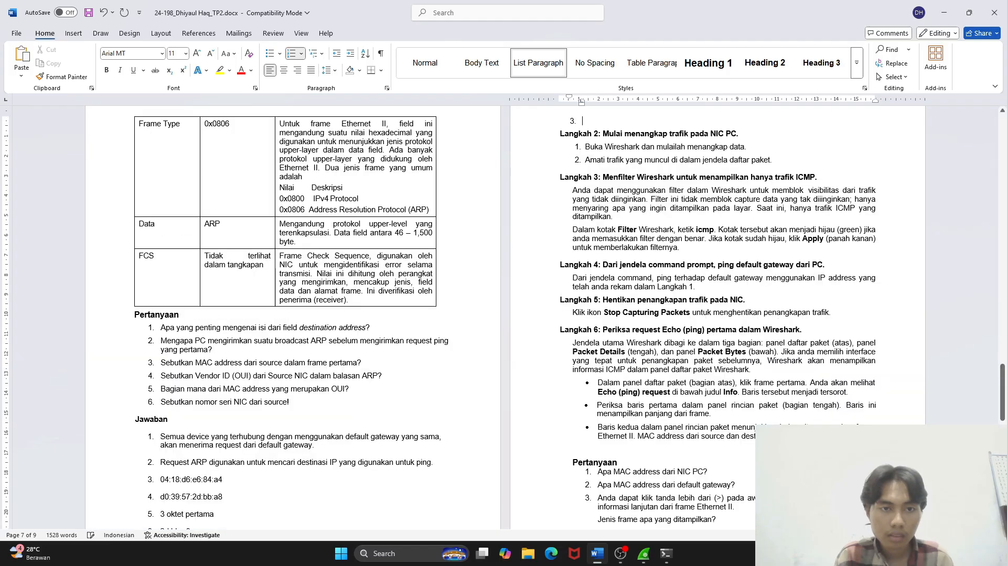
pyautogui.press('BackSpace')
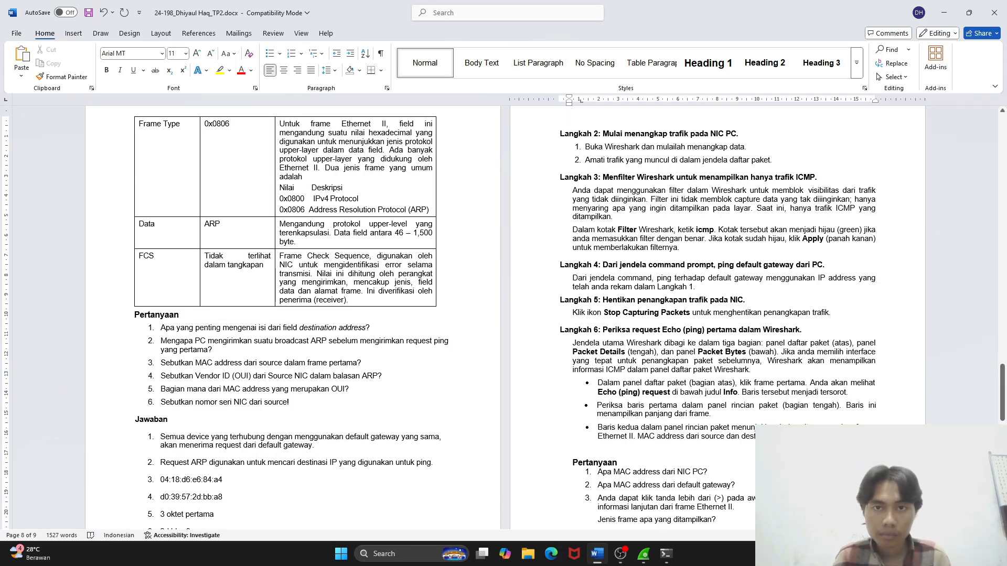
pyautogui.hotkey('alt', 'Tab')
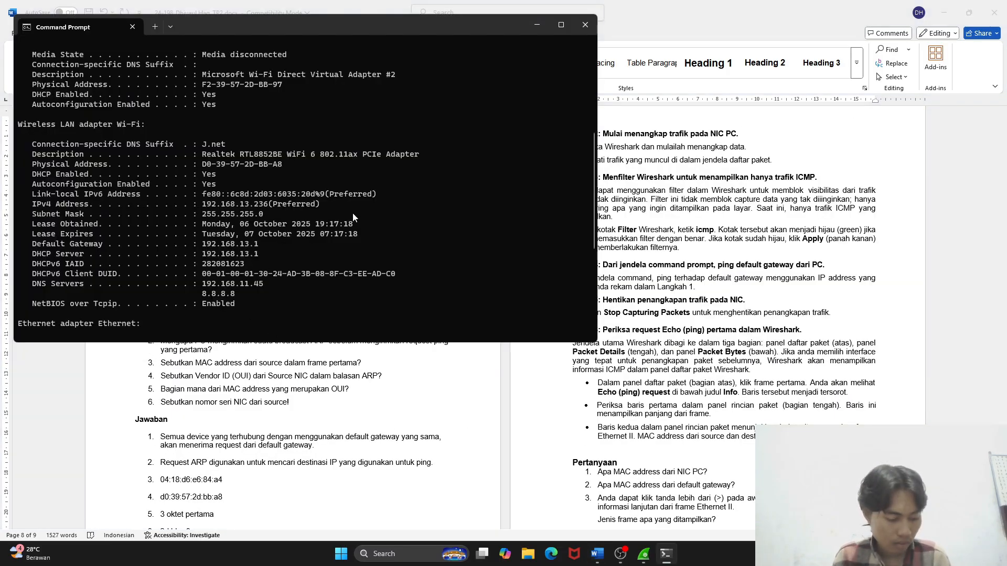
pyautogui.hotkey('alt', 'Tab')
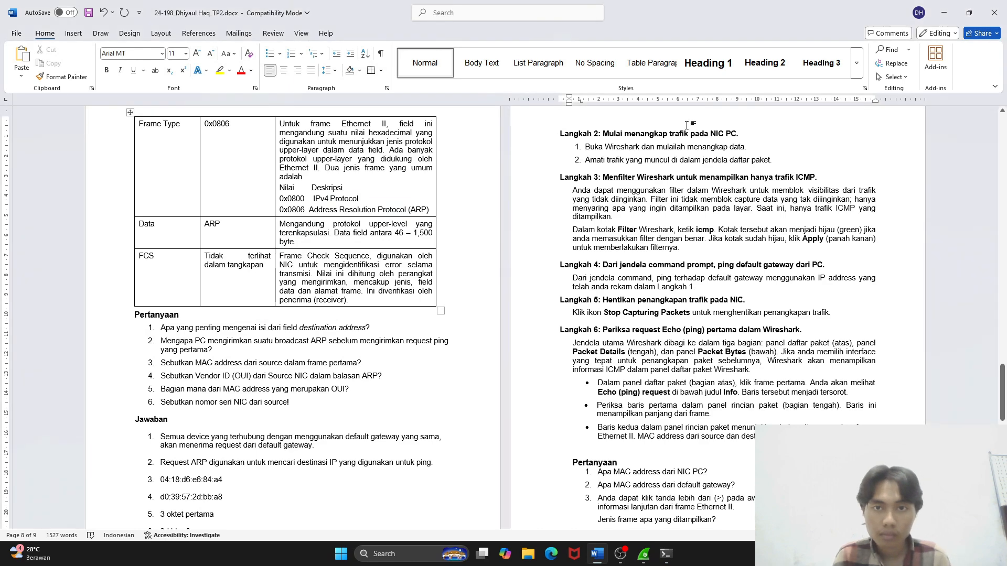
pyautogui.scroll(2, 681, 253)
pyautogui.hotkey('ctrl', 'v')
pyautogui.scroll(-2, 681, 252)
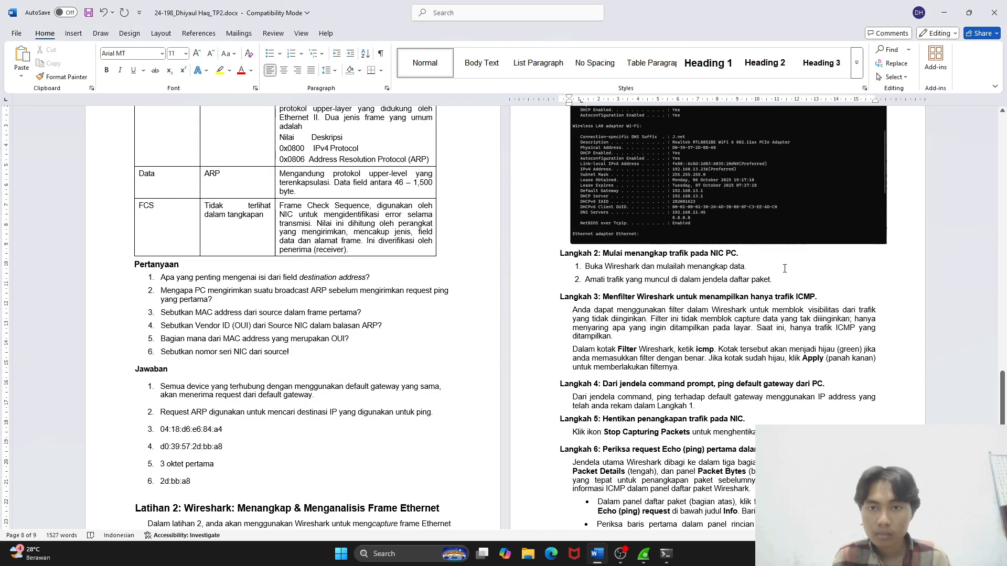
# Add an empty unnumbered line below item 2 of Langkah 2, "Amati trafik yang muncul di dalam jendela daftar paket."
pyautogui.click(807, 285)
pyautogui.click(792, 273)
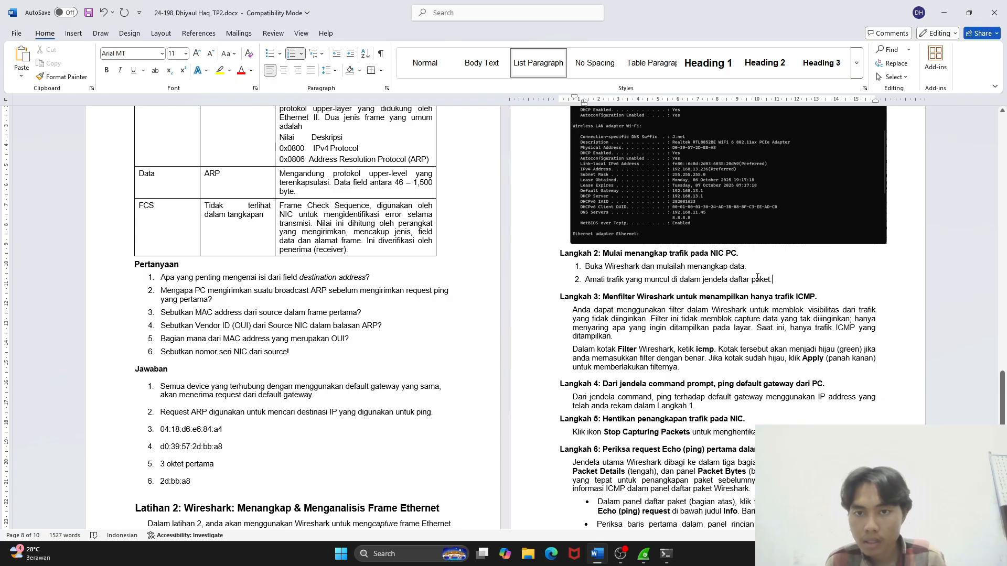
pyautogui.hotkey('alt', 'Tab')
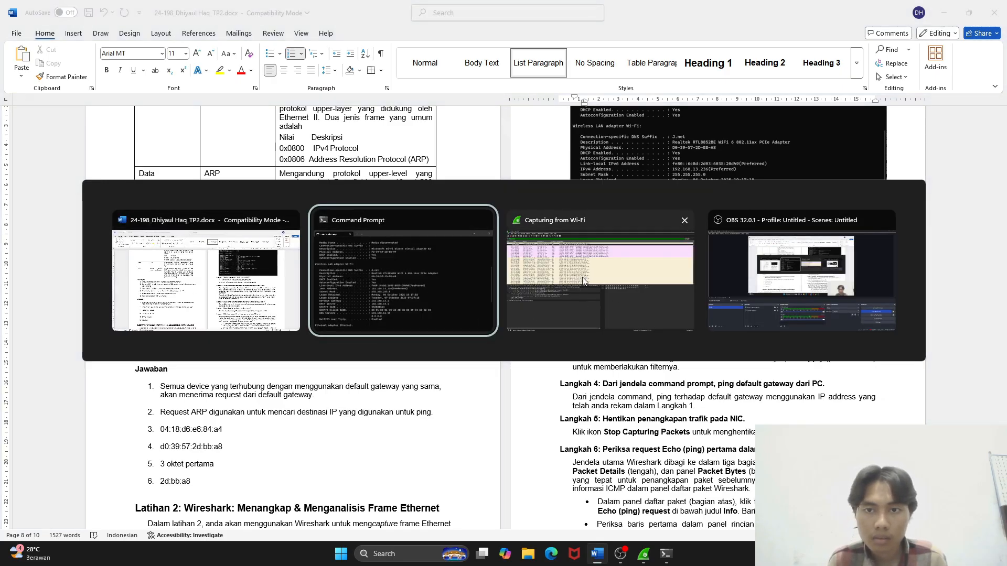
pyautogui.click(629, 293)
pyautogui.hotkey('alt', 'Tab')
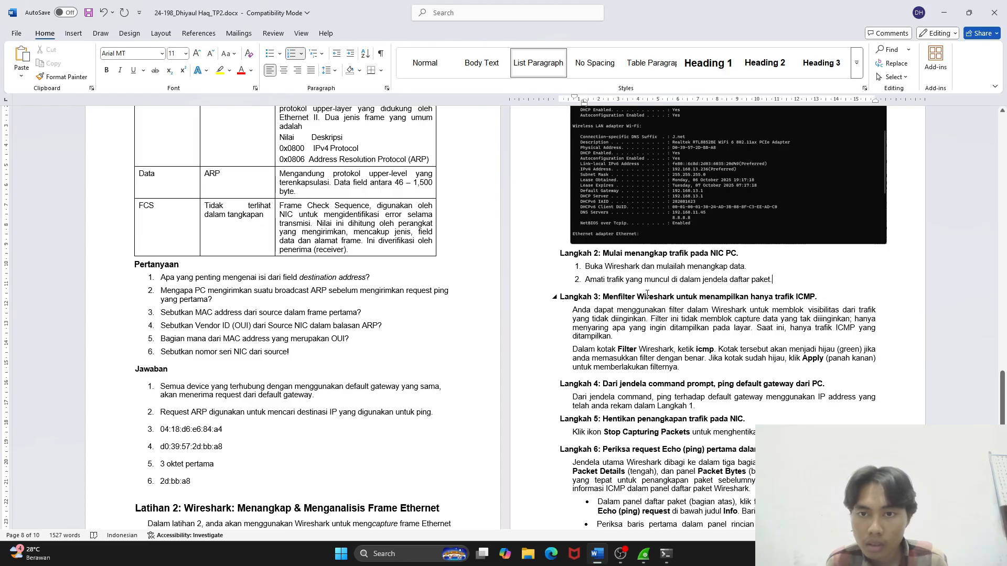
pyautogui.scroll(-3, 646, 294)
pyautogui.scroll(3, 619, 285)
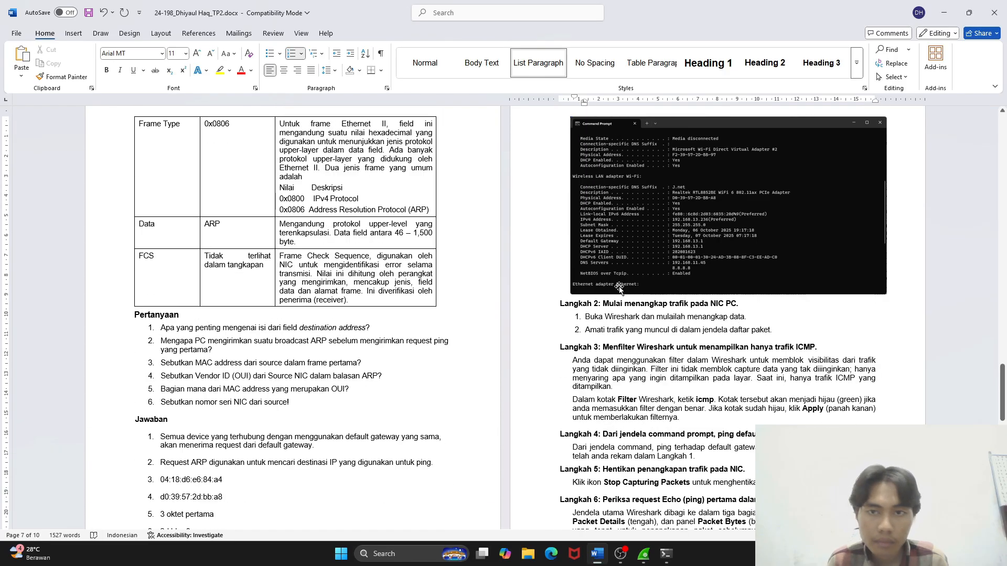
pyautogui.hotkey('alt', 'Tab')
pyautogui.hotkey('alt', 'Tab')
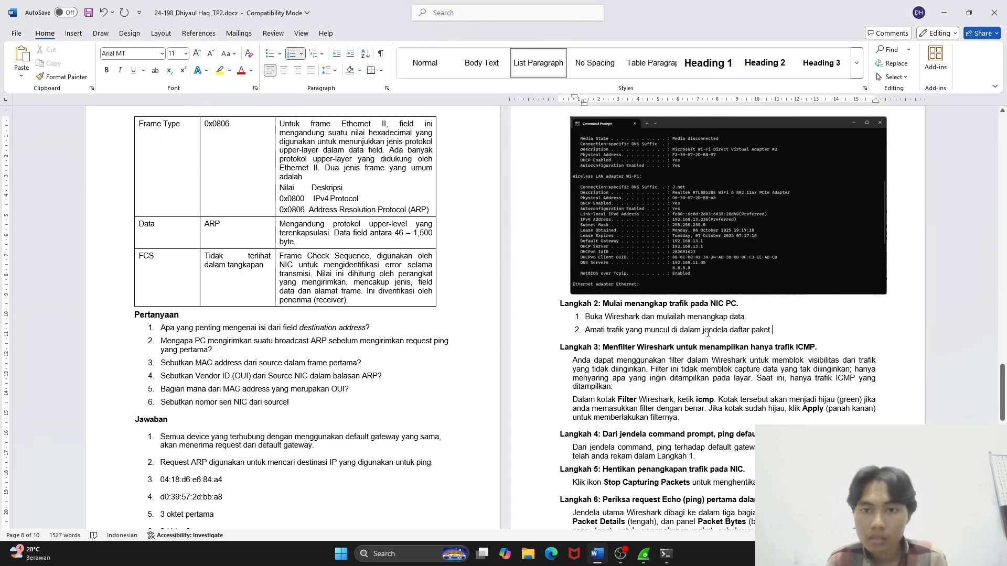
pyautogui.scroll(-1, 668, 347)
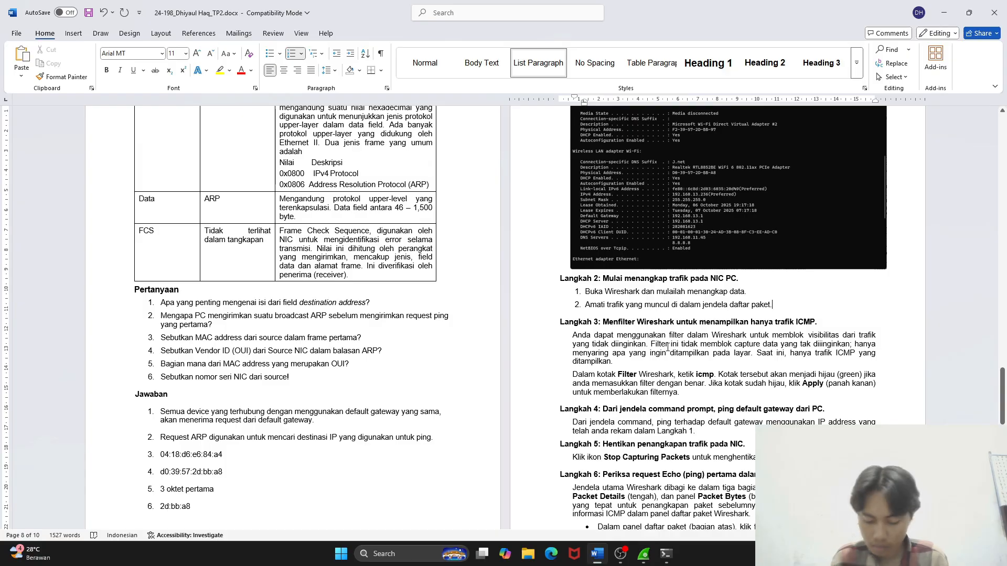
pyautogui.press('Return')
pyautogui.press('BackSpace')
pyautogui.press('BackSpace')
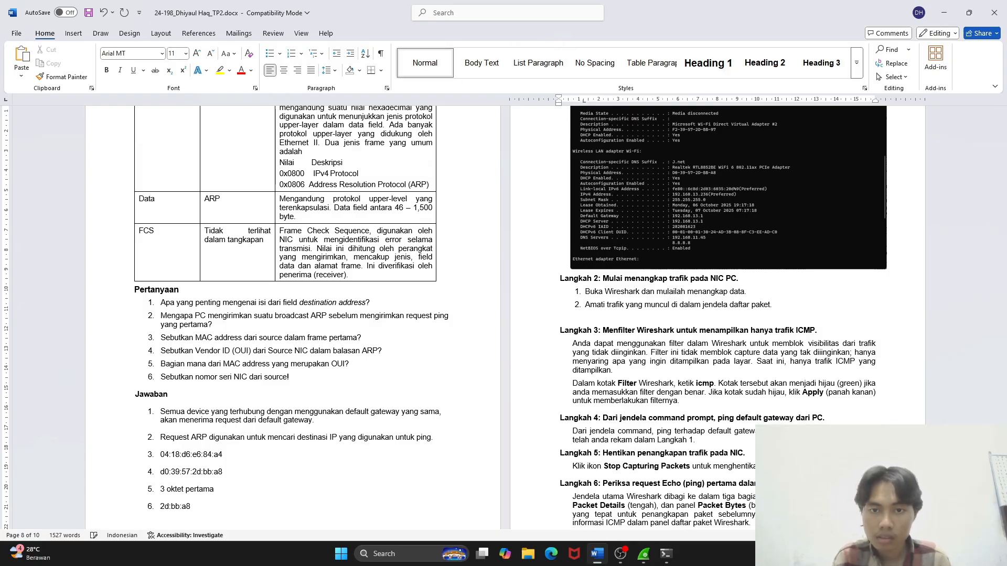
# Capture the Wireshark window with its arp or icmp traffic and paste the screenshot on the empty line below Langkah 2
pyautogui.hotkey('alt', 'Tab')
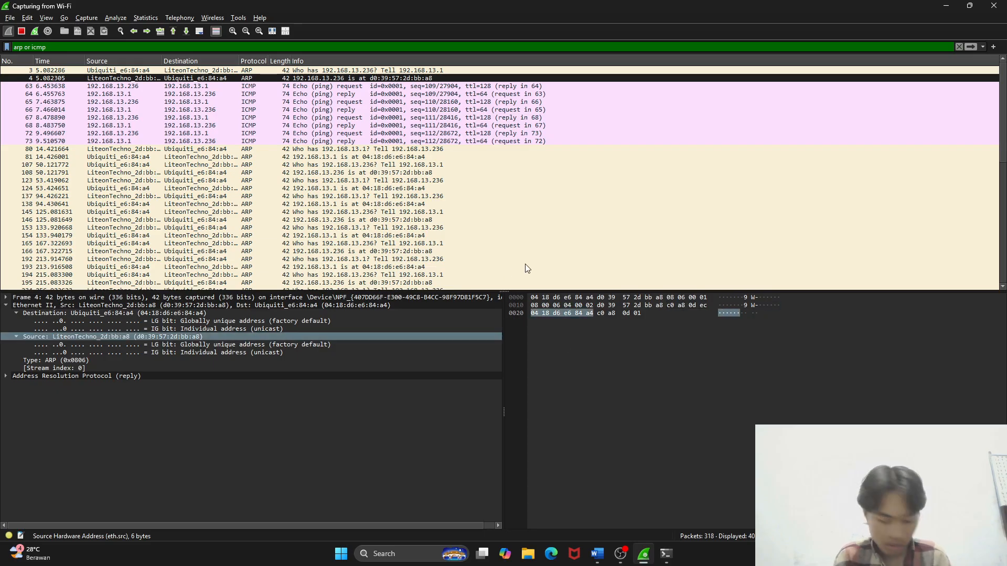
pyautogui.hotkey('alt', 'Tab')
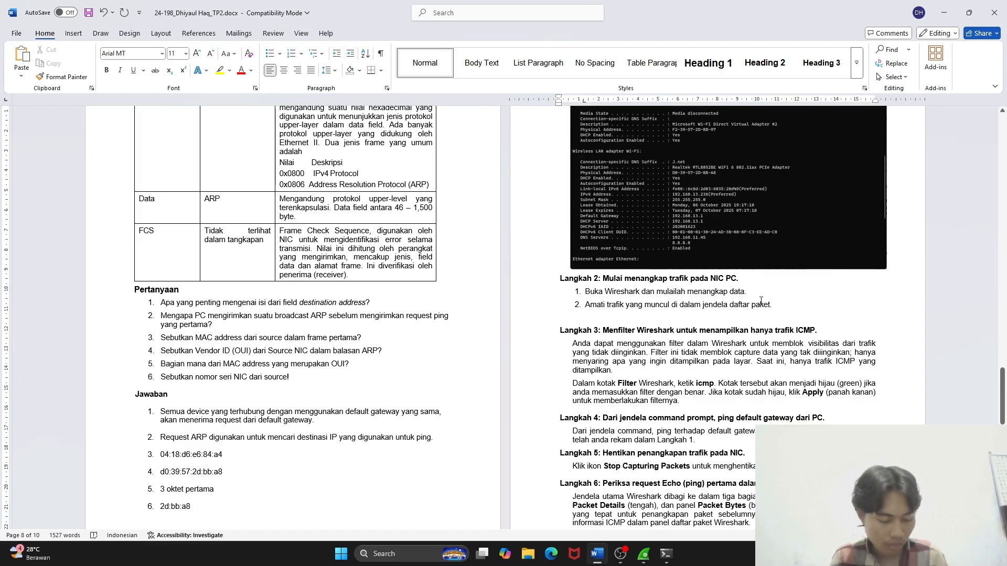
pyautogui.hotkey('ctrl', 'v')
pyautogui.scroll(-8, 280, 387)
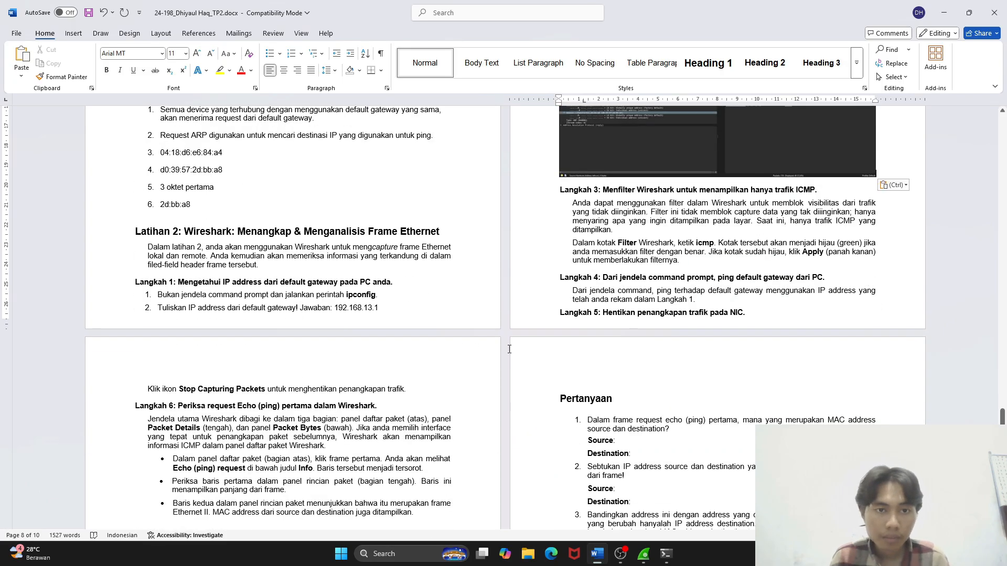
pyautogui.scroll(1, 509, 349)
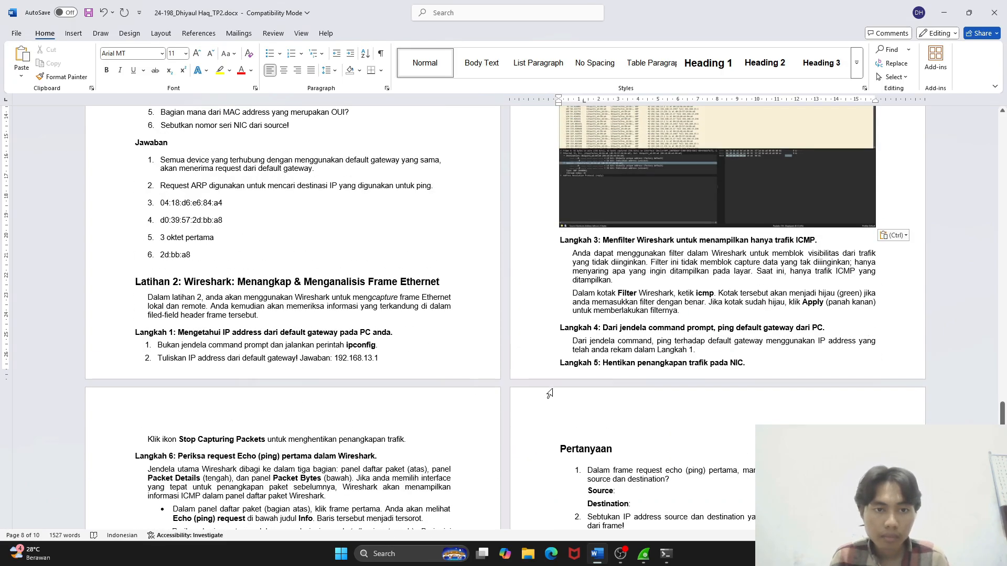
# Switch to Wireshark and change the display filter to icmp so that only ICMP traffic is listed
pyautogui.scroll(5, 549, 393)
pyautogui.scroll(-4, 635, 323)
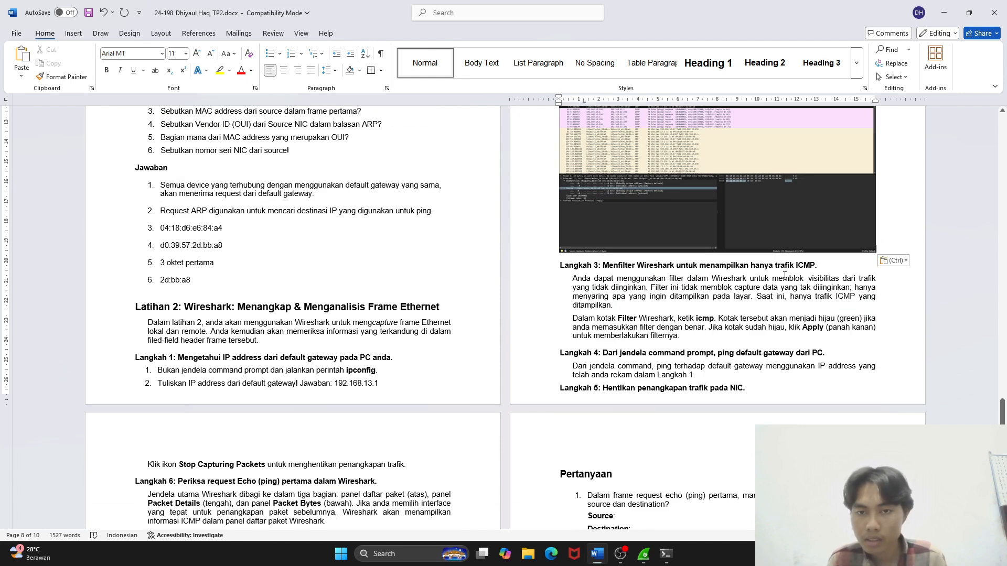
pyautogui.hotkey('alt', 'Tab')
pyautogui.click(56, 44)
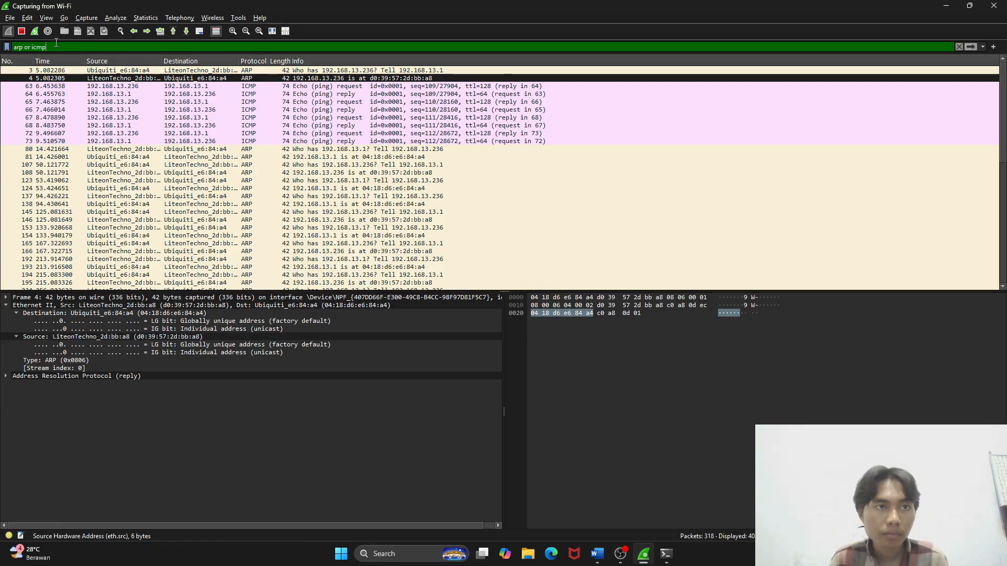
pyautogui.press('BackSpace')
pyautogui.press('BackSpace')
pyautogui.press('BackSpace')
pyautogui.press('BackSpace')
pyautogui.press('BackSpace')
pyautogui.press('BackSpace')
pyautogui.press('BackSpace')
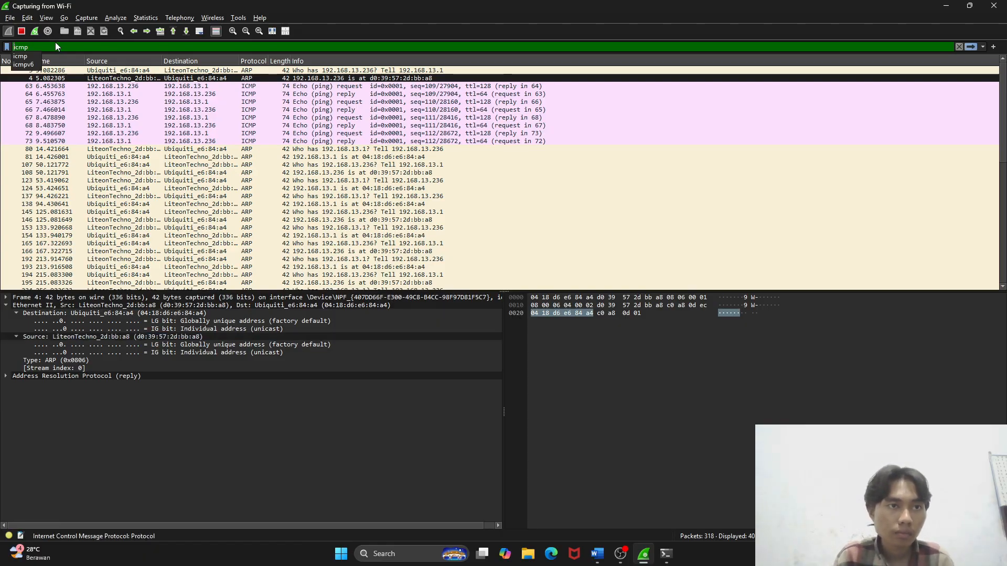
pyautogui.press('Return')
# Capture the icmp-filtered Wireshark window and paste the screenshot on a new line below the Langkah 3 text in Word
pyautogui.hotkey('alt', 'Tab')
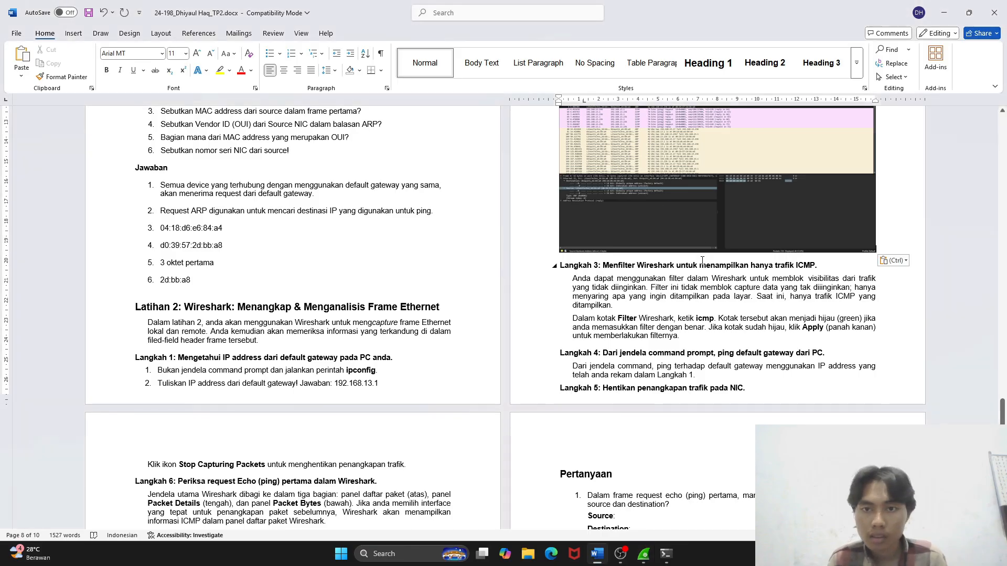
pyautogui.hotkey('alt', 'Tab')
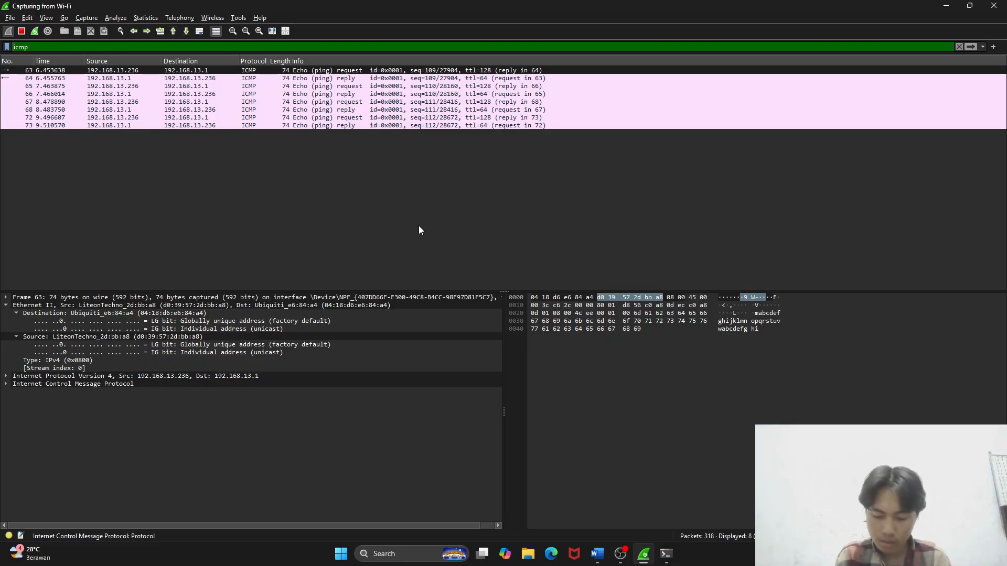
pyautogui.hotkey('alt', 'Tab')
pyautogui.scroll(-2, 679, 224)
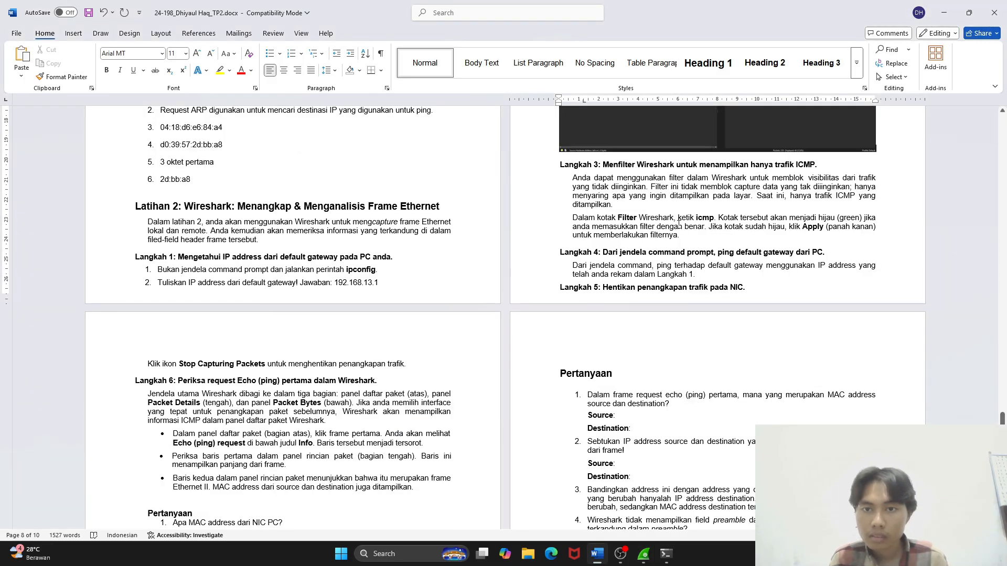
pyautogui.click(712, 241)
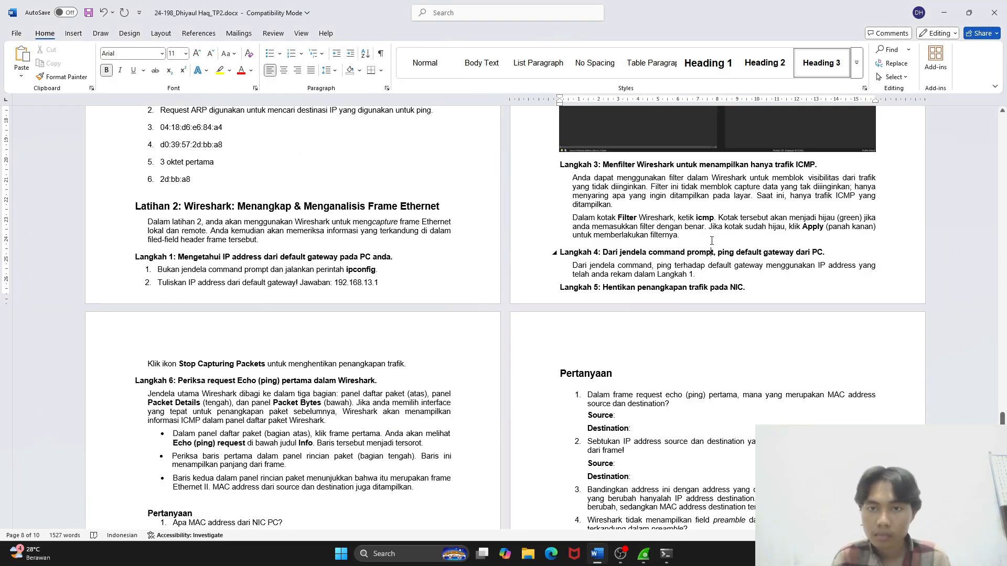
pyautogui.press('Up')
pyautogui.press('Return')
pyautogui.hotkey('ctrl', 'v')
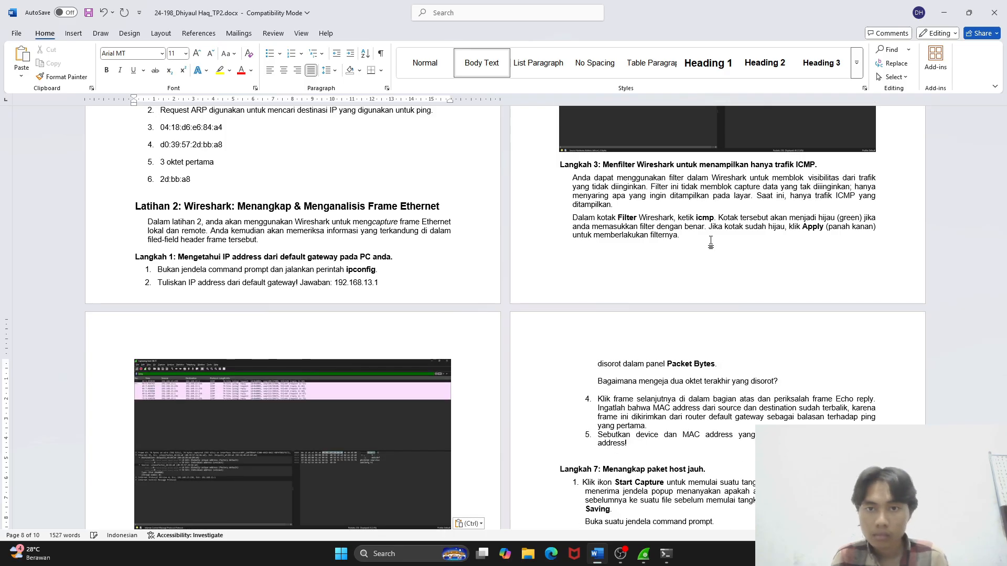
# Add an empty line below the Langkah 4 paragraph about pinging the default gateway
pyautogui.scroll(-5, 710, 242)
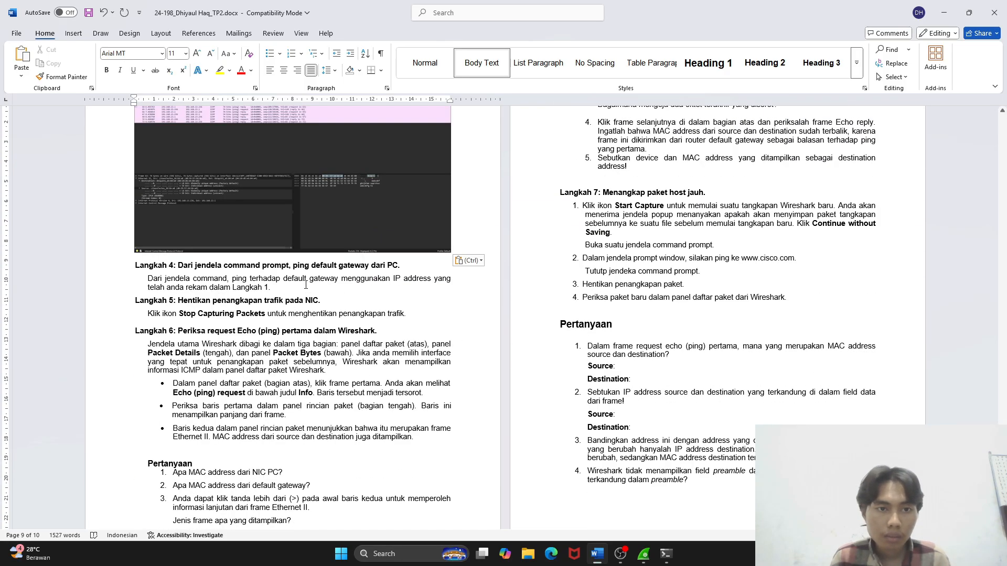
pyautogui.click(305, 285)
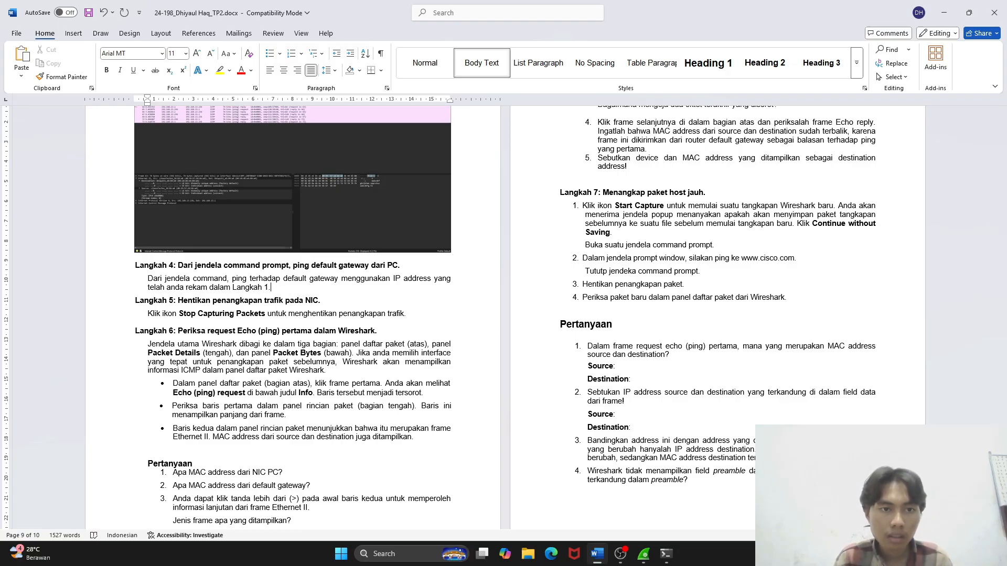
pyautogui.press('Return')
pyautogui.scroll(2, 503, 314)
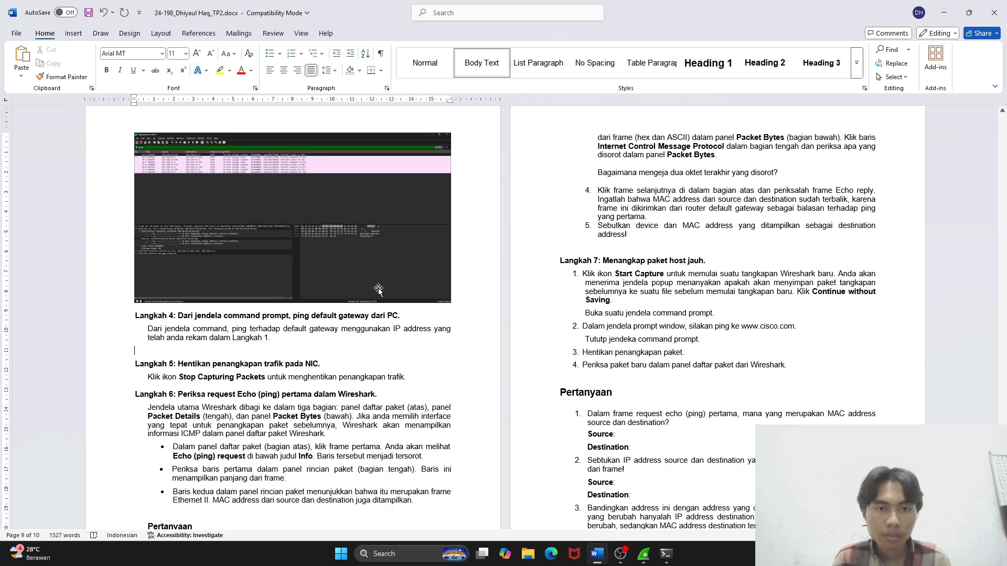
# Switch to Command Prompt and ping the default gateway 192.168.13.1 again
pyautogui.hotkey('alt', 'Tab')
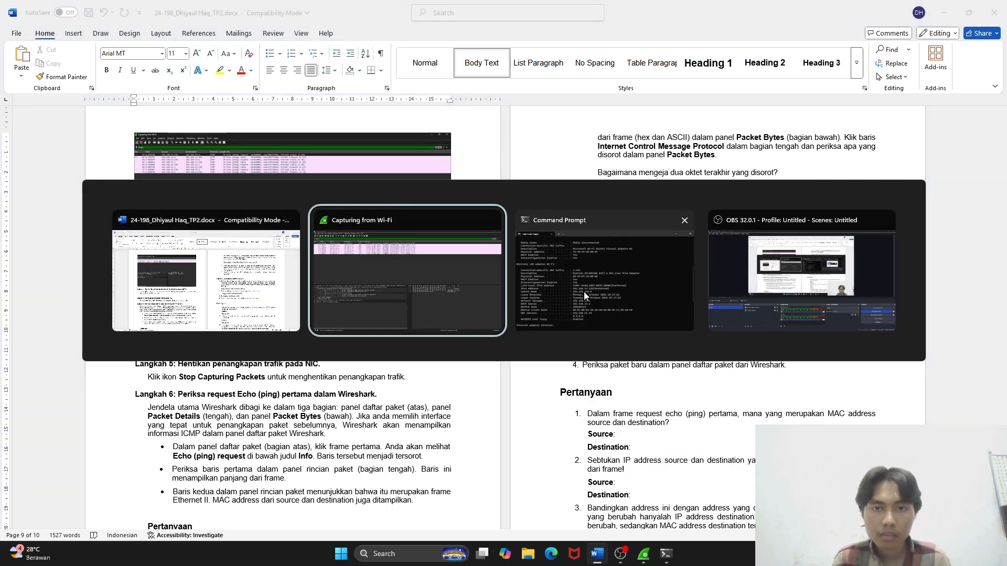
pyautogui.click(600, 288)
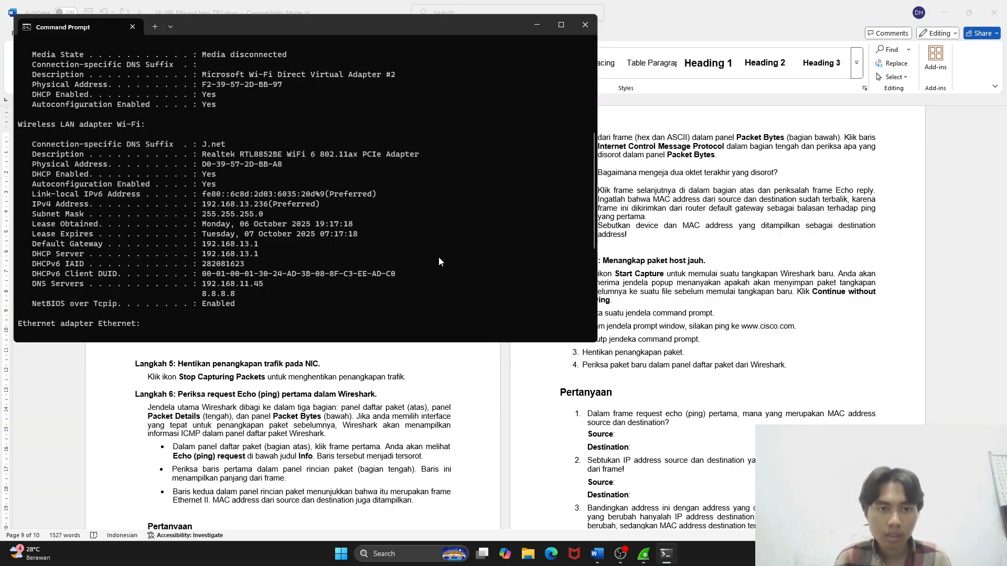
pyautogui.press('Up')
pyautogui.press('Return')
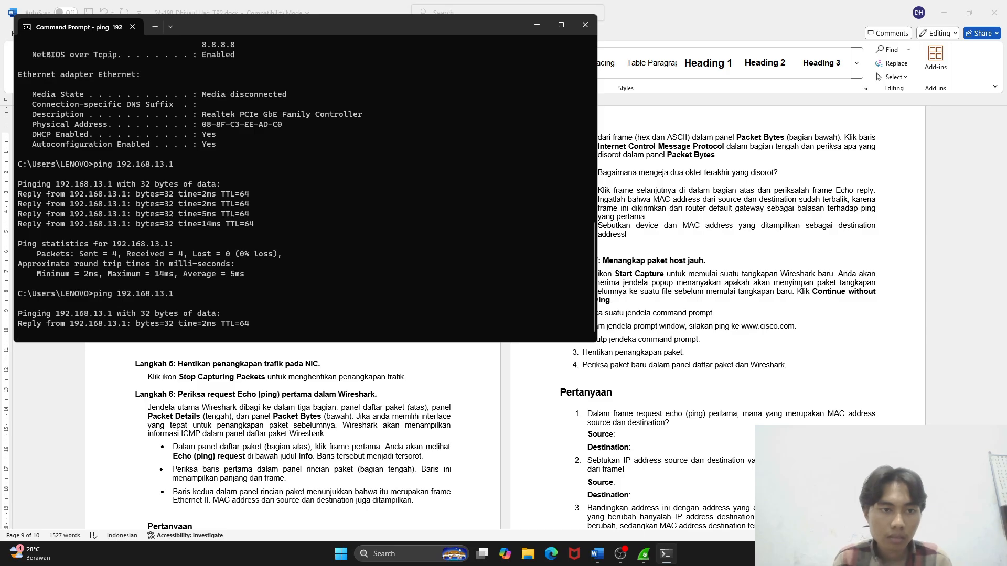
# Select packet 345 in Wireshark, capture the window with the new ping traffic, and paste the screenshot below the Langkah 4 text in Word
pyautogui.hotkey('alt', 'Tab')
pyautogui.click(600, 264)
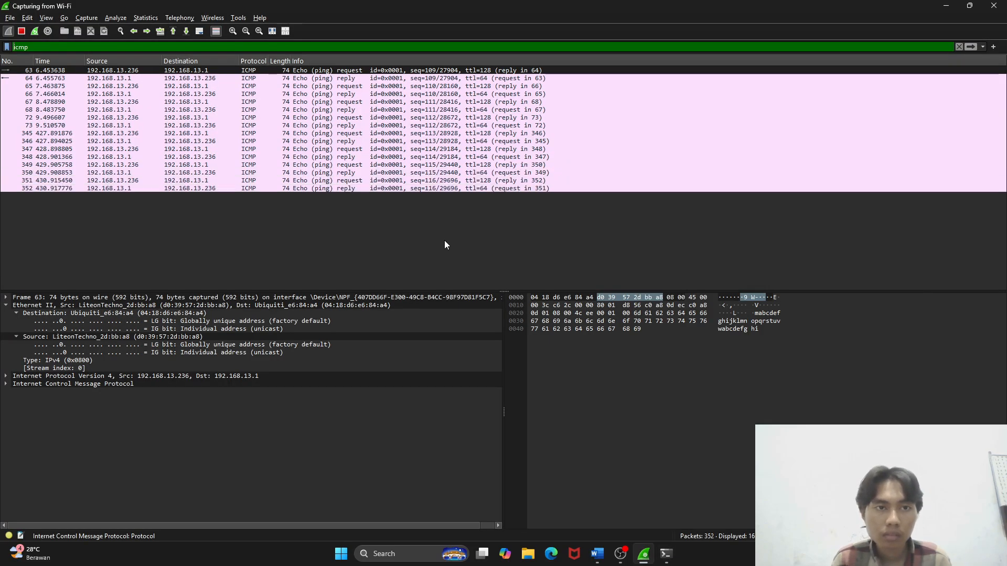
pyautogui.click(208, 134)
pyautogui.hotkey('alt', 'Tab')
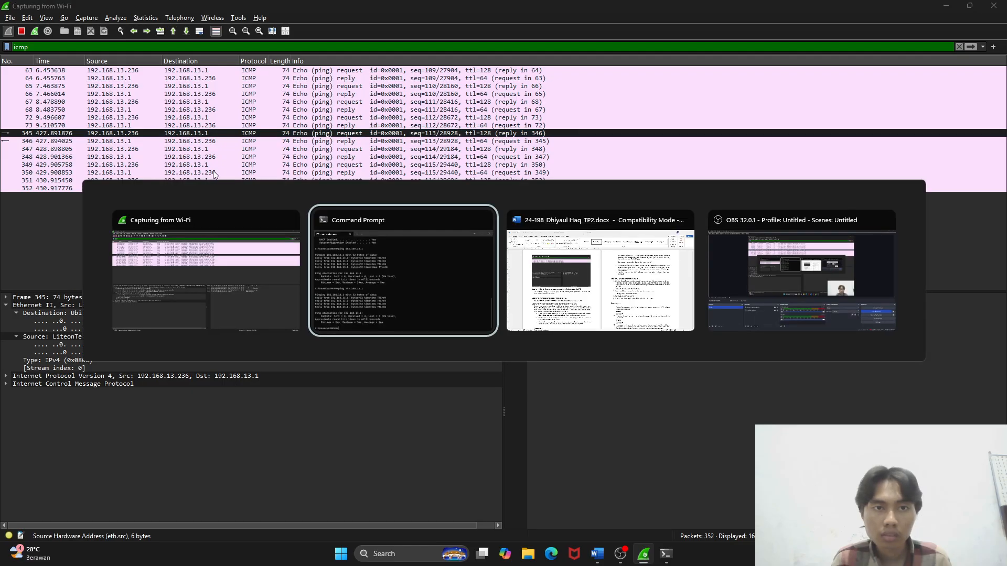
pyautogui.click(547, 272)
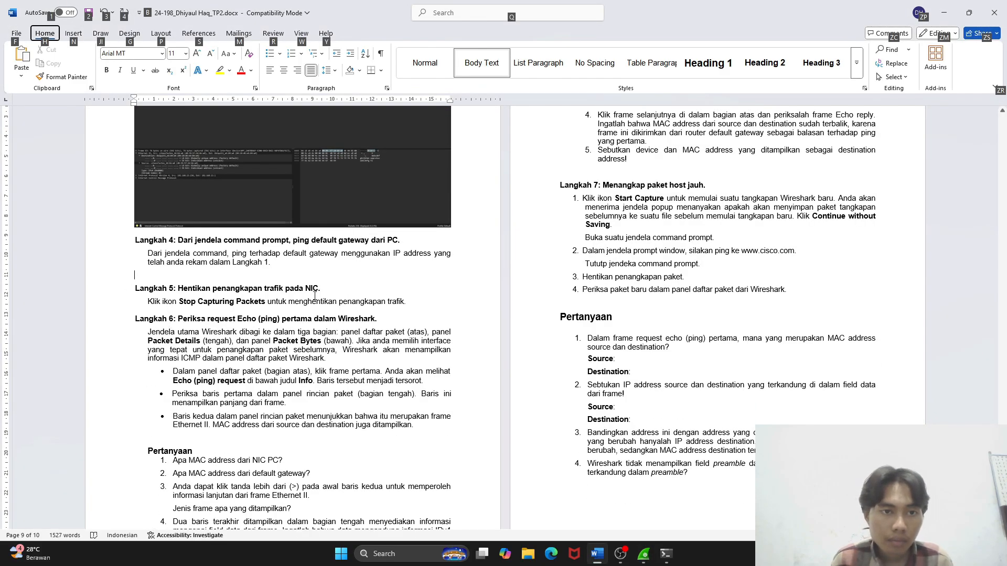
pyautogui.hotkey('alt', 'Tab')
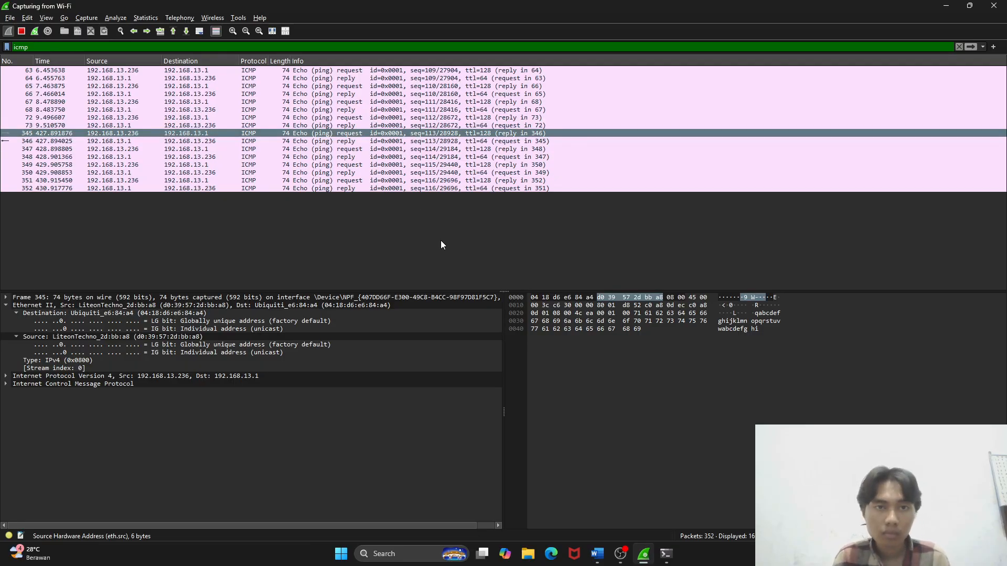
pyautogui.hotkey('alt', 'Tab')
pyautogui.hotkey('ctrl', 'v')
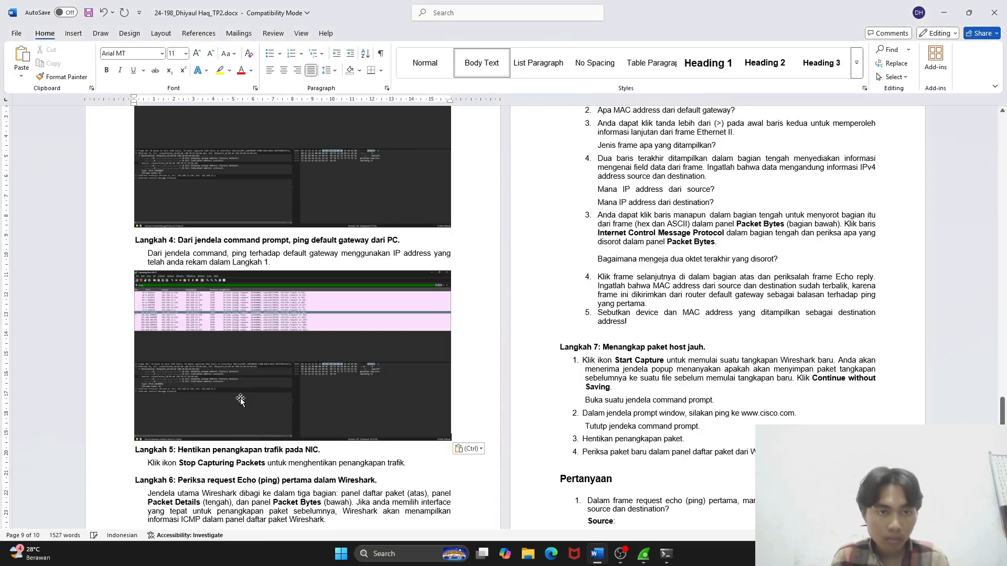
# Add an empty line below the Langkah 5 sentence about Stop Capturing Packets
pyautogui.click(410, 356)
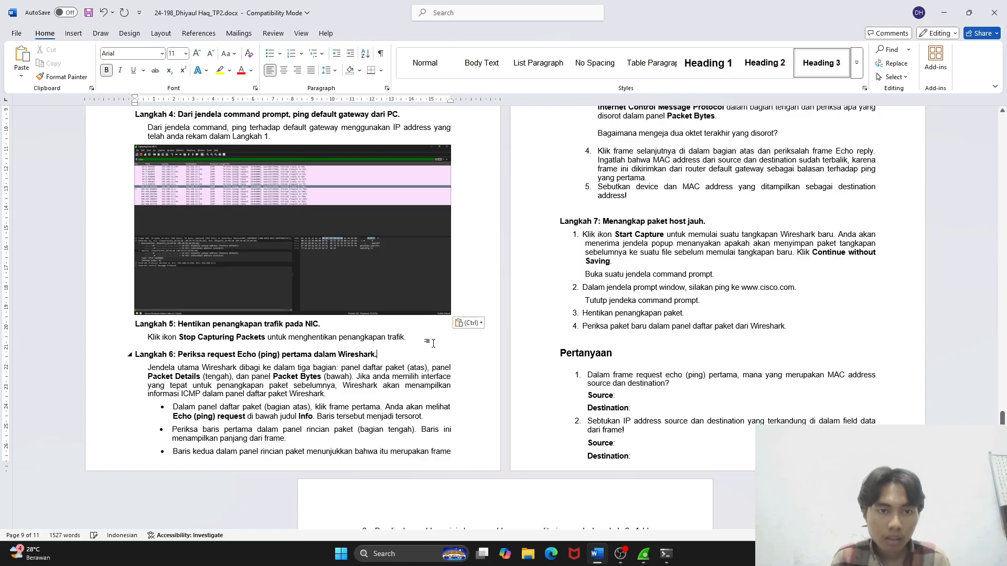
pyautogui.press('Right')
pyautogui.press('Right')
pyautogui.press('Right')
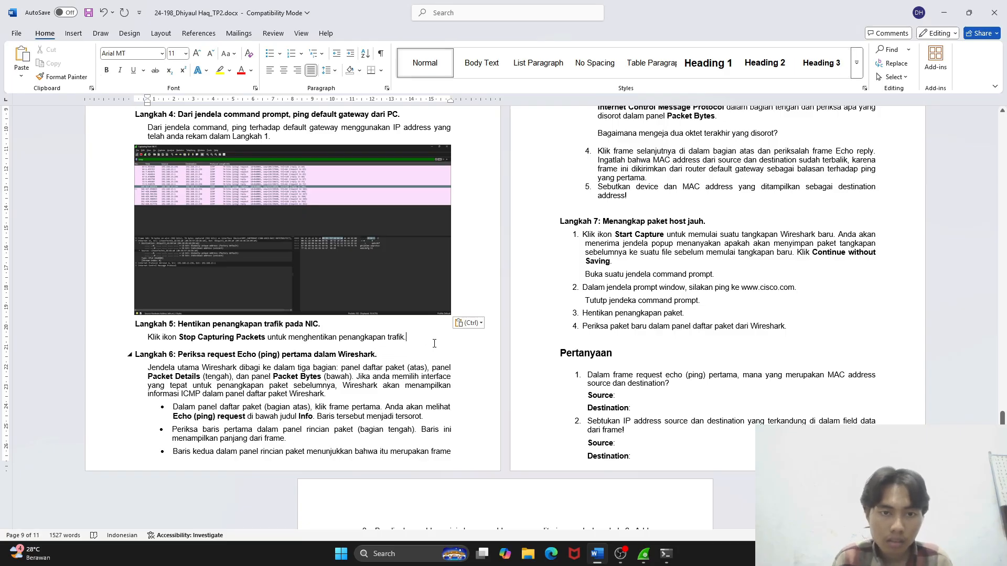
pyautogui.press('Return')
# Stop the Wireshark packet capture and paste a screenshot of its window on the empty line below Langkah 5 in Word
pyautogui.hotkey('alt', 'Tab')
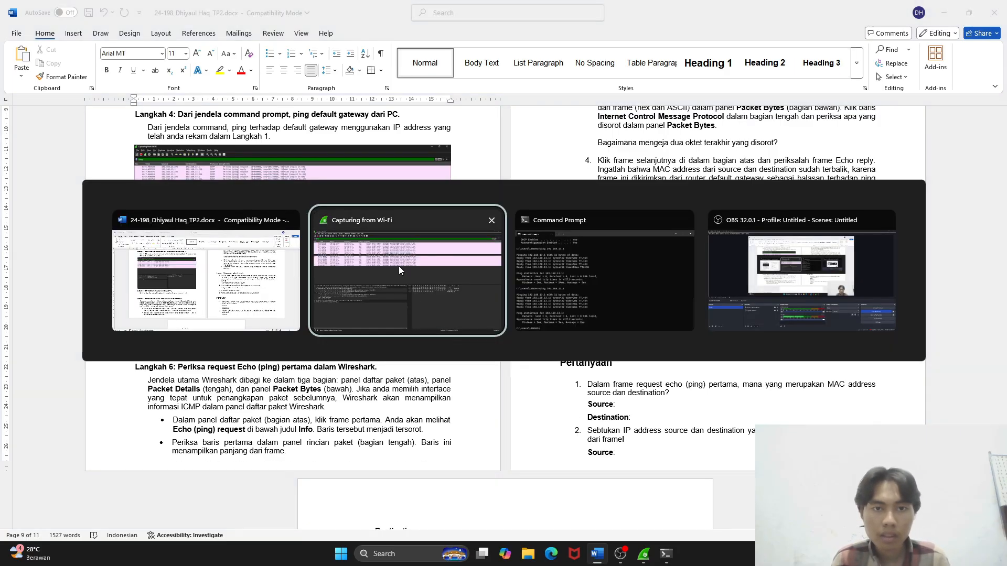
pyautogui.click(22, 31)
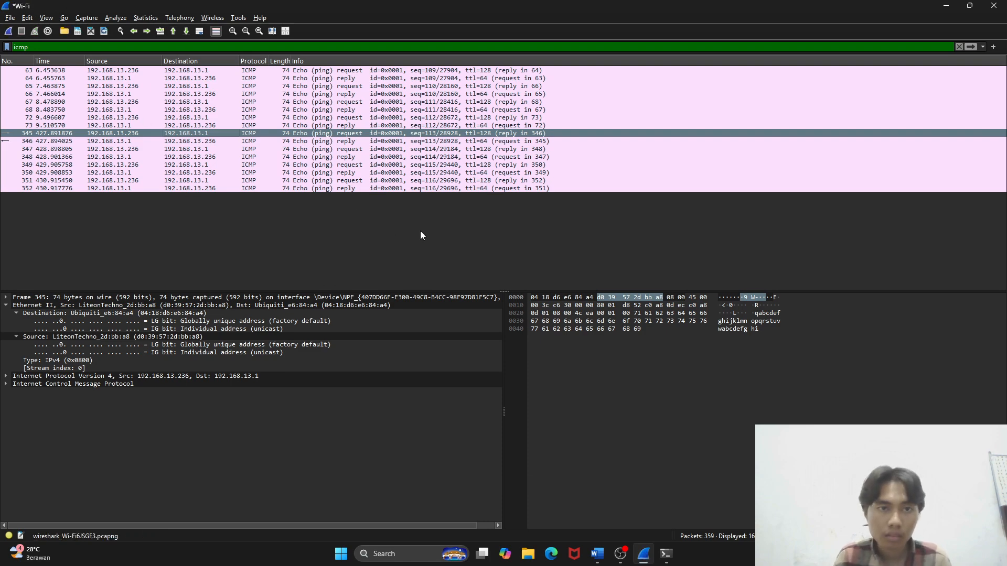
pyautogui.hotkey('alt', 'Tab')
pyautogui.hotkey('ctrl', 'v')
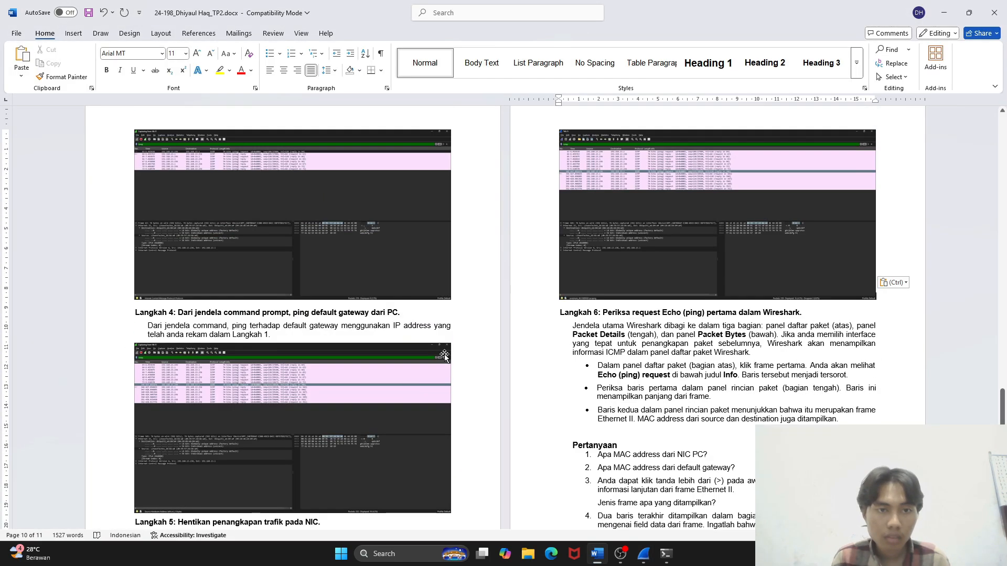
# Add an empty line between the Langkah 6 bullet list and the Pertanyaan heading
pyautogui.scroll(-3, 544, 340)
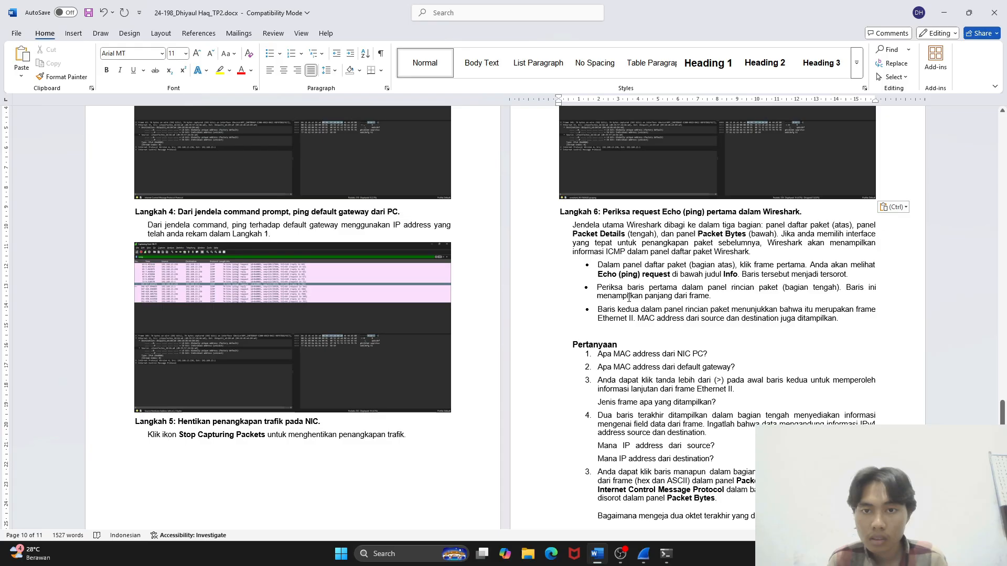
pyautogui.click(728, 333)
pyautogui.press('Return')
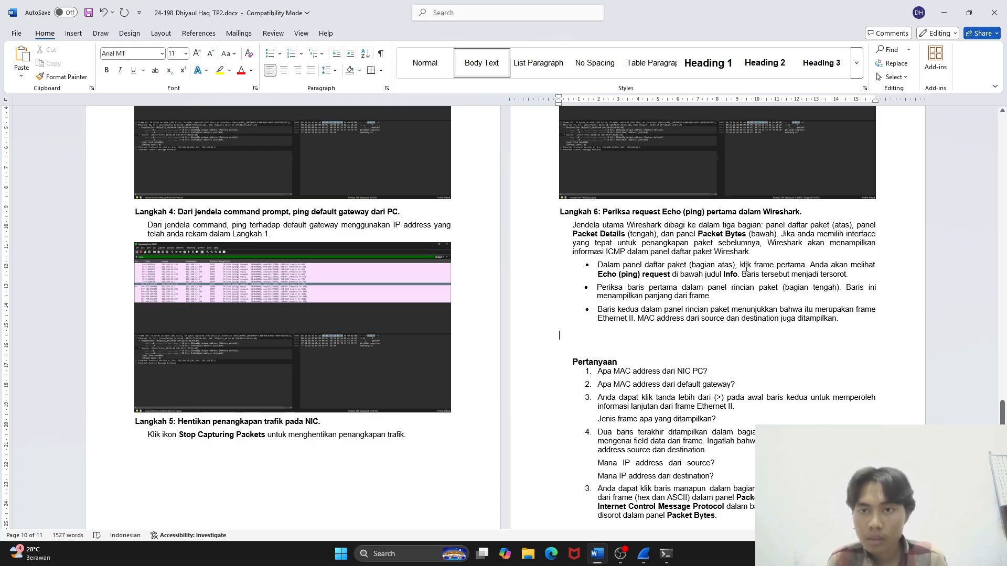
# Select Echo (ping) request packet 345 in Wireshark and check it against the Langkah 6 instructions in Word
pyautogui.hotkey('alt', 'Tab')
pyautogui.click(277, 230)
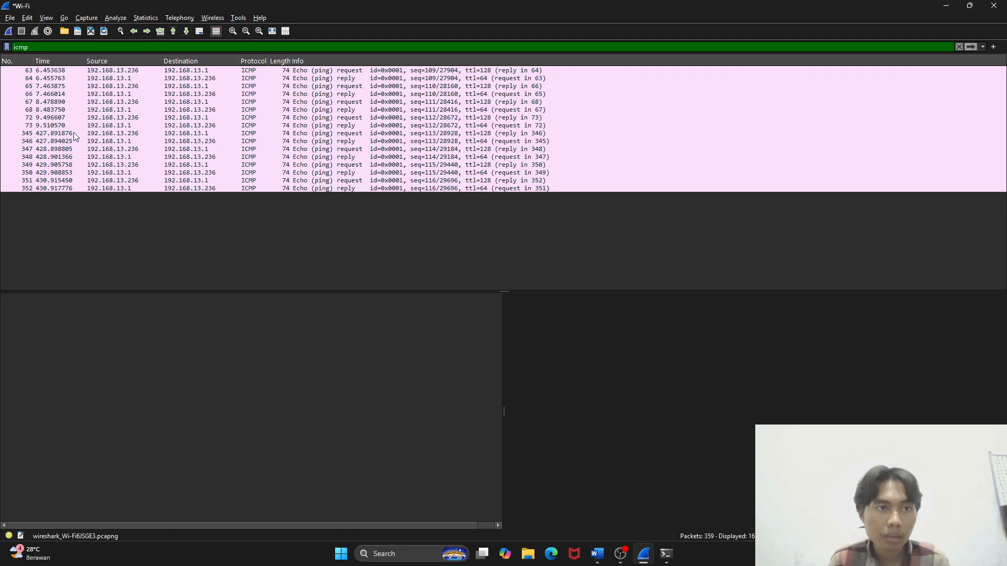
pyautogui.click(98, 135)
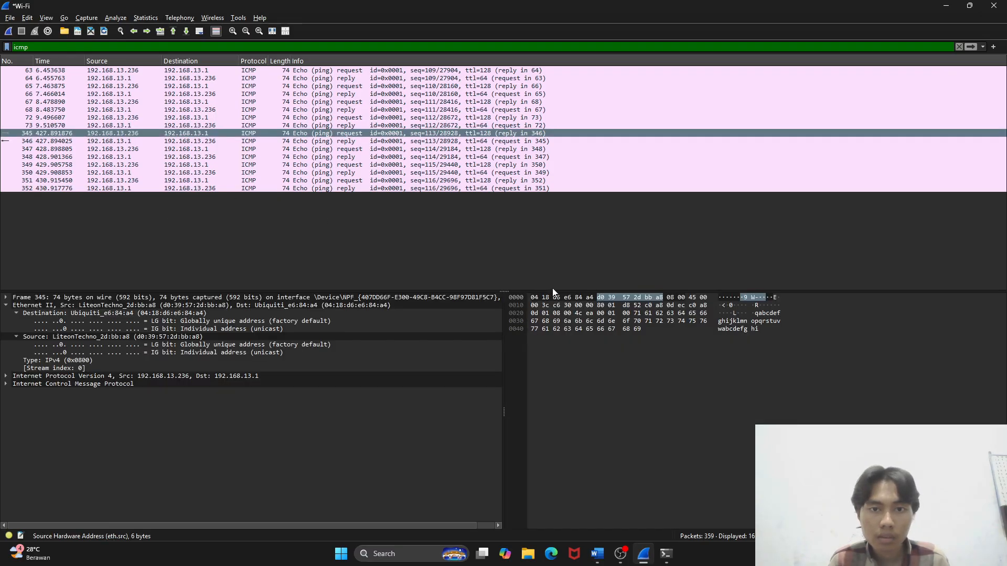
pyautogui.hotkey('alt', 'Tab')
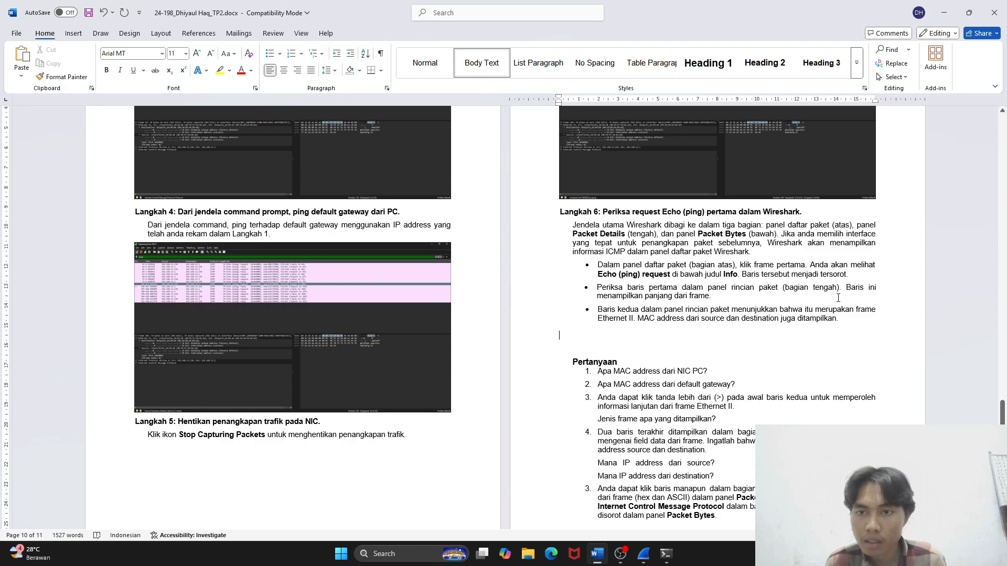
pyautogui.hotkey('alt', 'Tab')
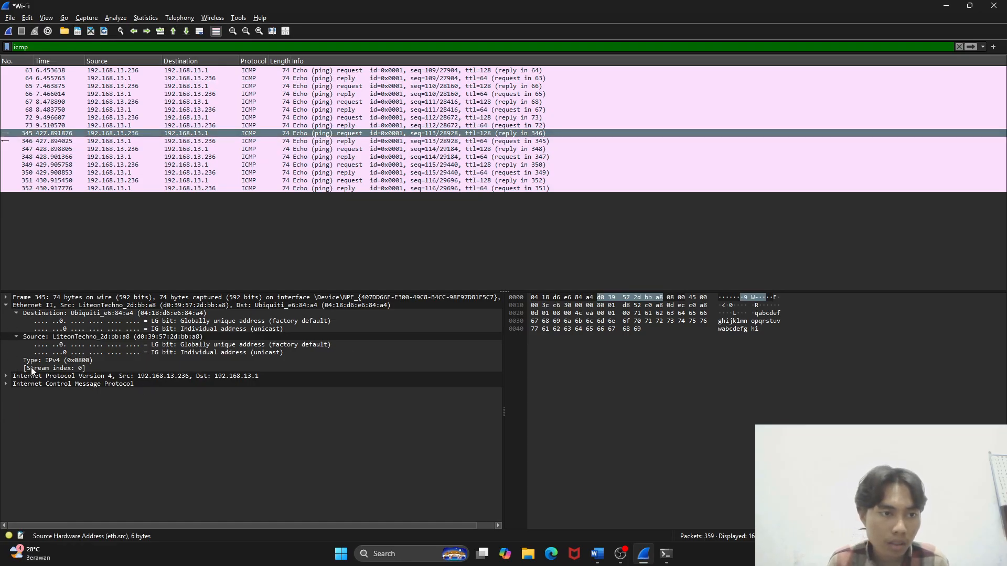
# Expand the Frame 345 details and select the Destination field under Ethernet II to examine the MAC addresses
pyautogui.click(6, 298)
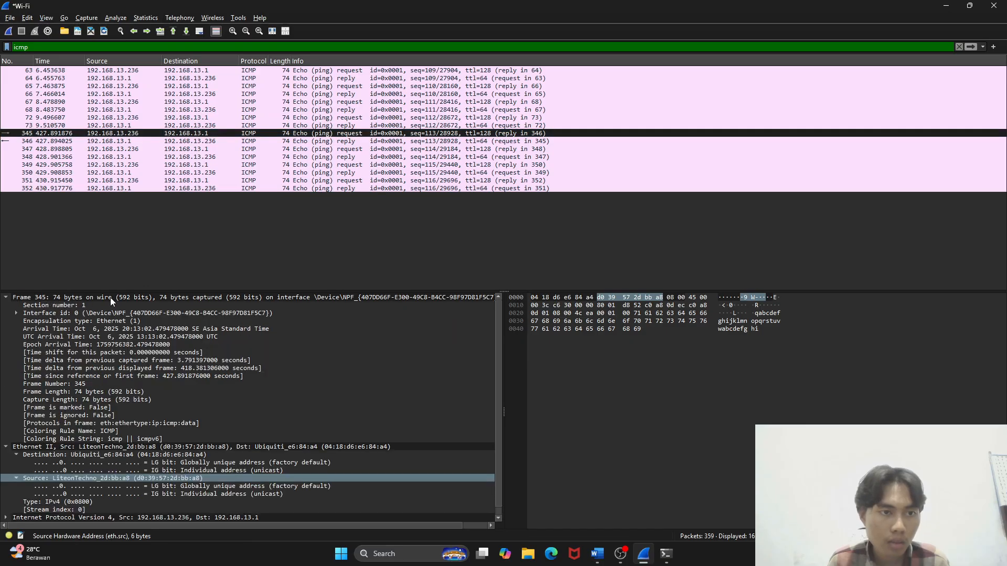
pyautogui.hotkey('alt', 'Tab')
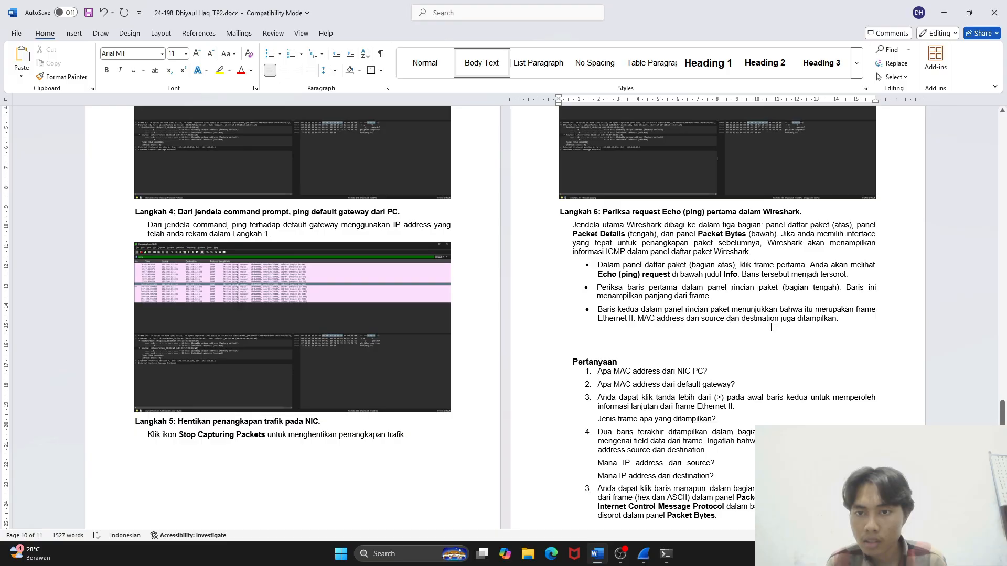
pyautogui.hotkey('alt', 'Tab')
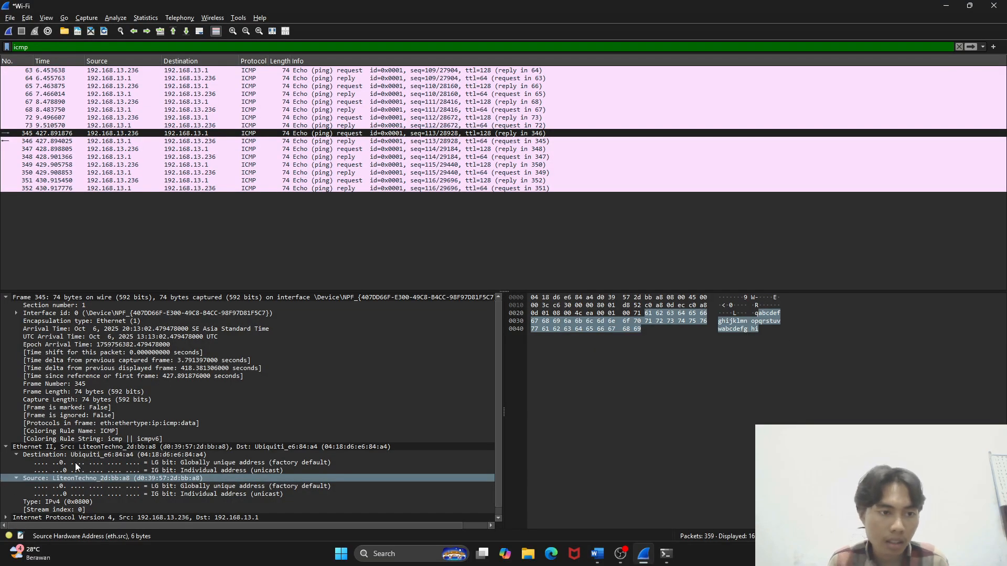
pyautogui.scroll(-1, 83, 459)
pyautogui.scroll(1, 42, 458)
pyautogui.scroll(-1, 99, 447)
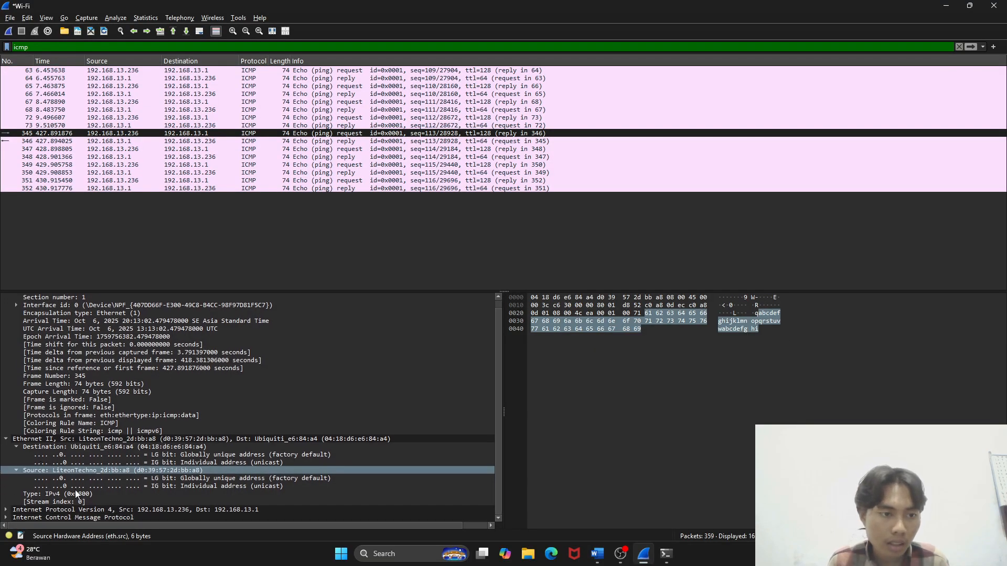
pyautogui.click(56, 447)
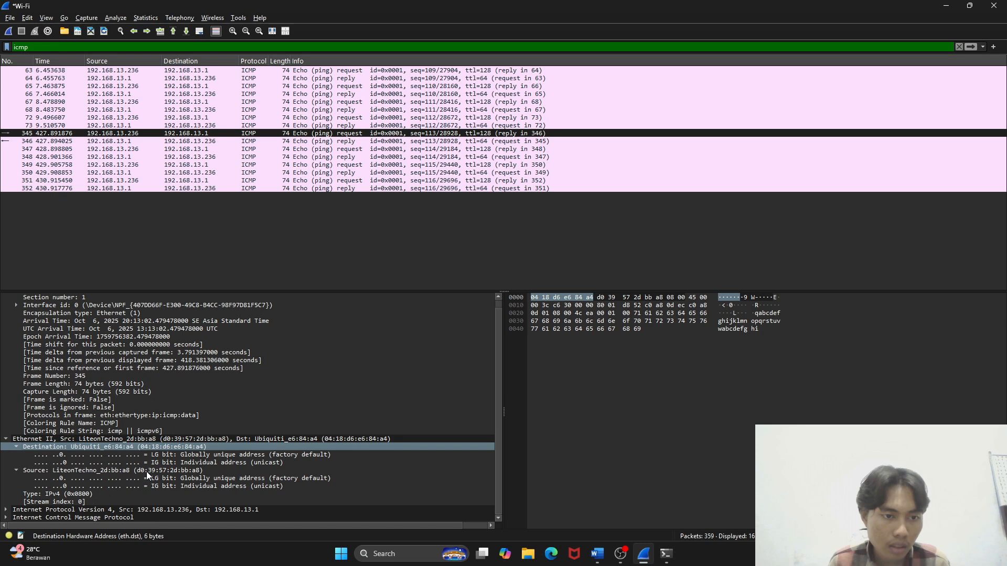
# Switch to Word and paste the screenshot of the Wireshark packet 345 details on the empty line below the Langkah 6 bullet list
pyautogui.scroll(1, 220, 409)
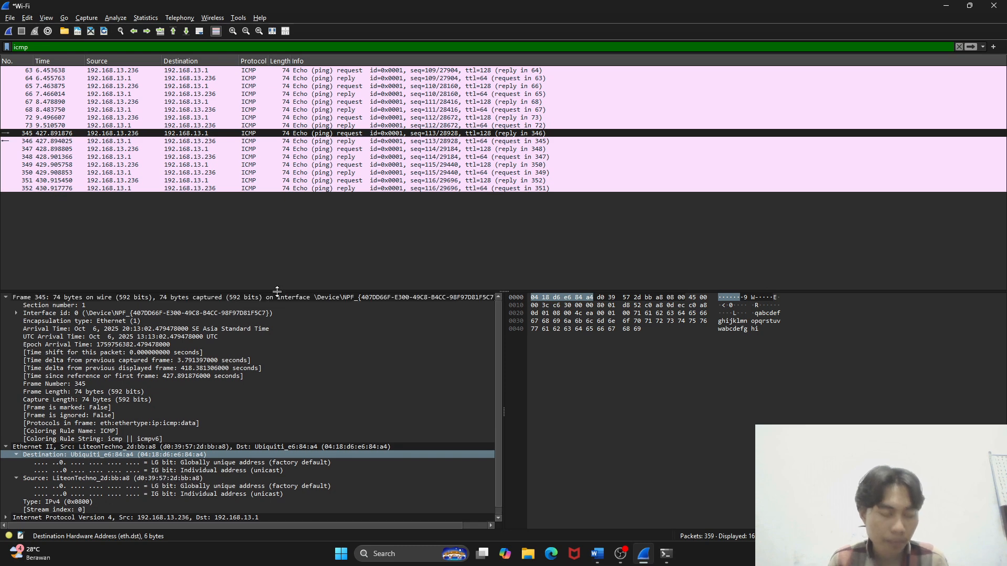
pyautogui.hotkey('alt', 'Tab')
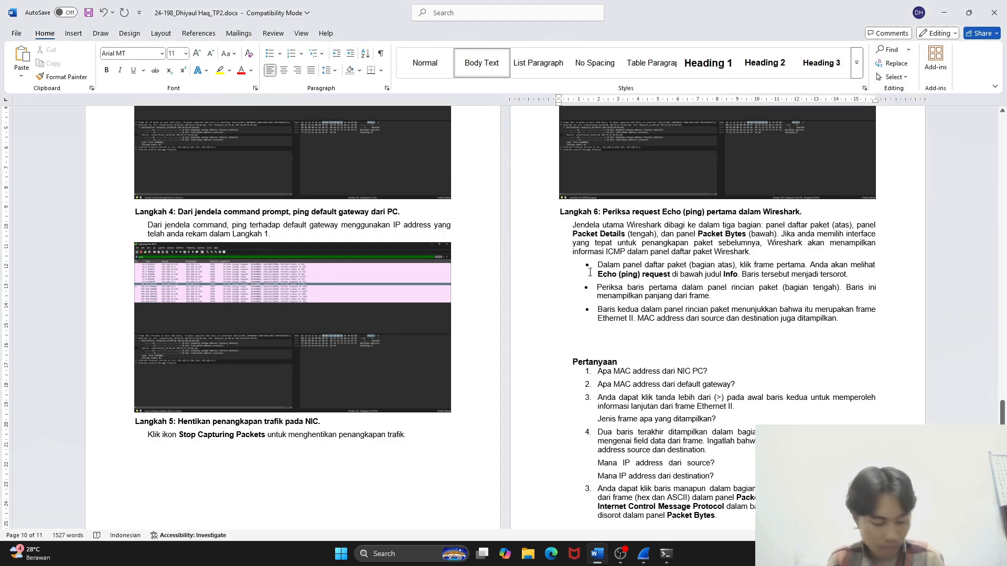
pyautogui.hotkey('ctrl', 'v')
pyautogui.scroll(-15, 728, 234)
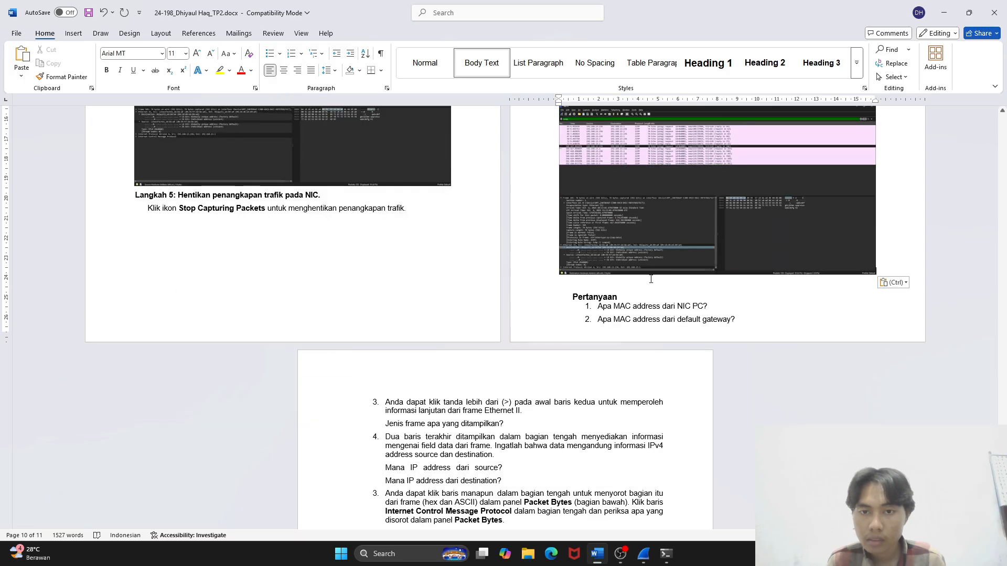
# Add a bold "Jawaban" heading after question 5 of Langkah 6 and start an indented numbered list below it
pyautogui.scroll(8, 640, 283)
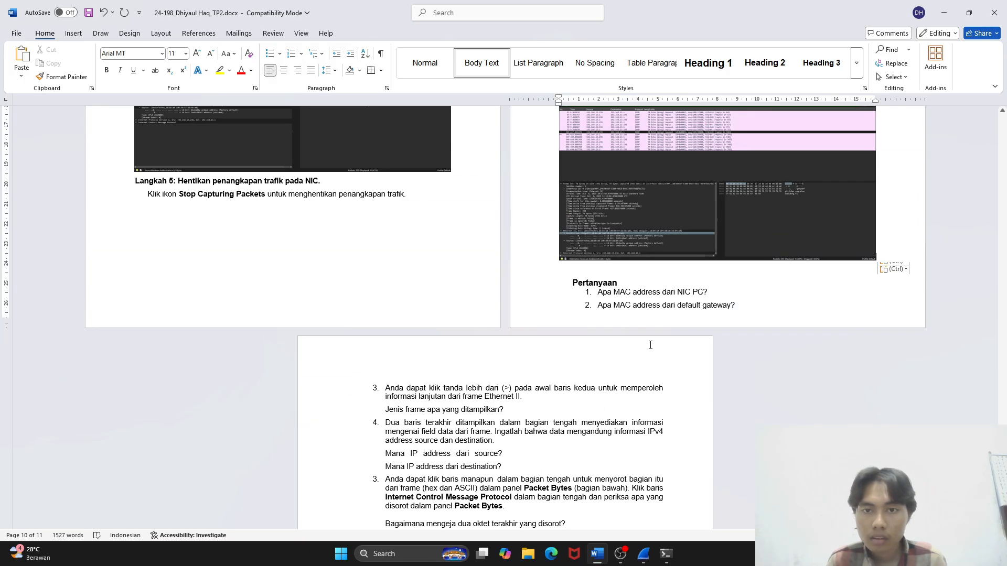
pyautogui.scroll(-5, 645, 301)
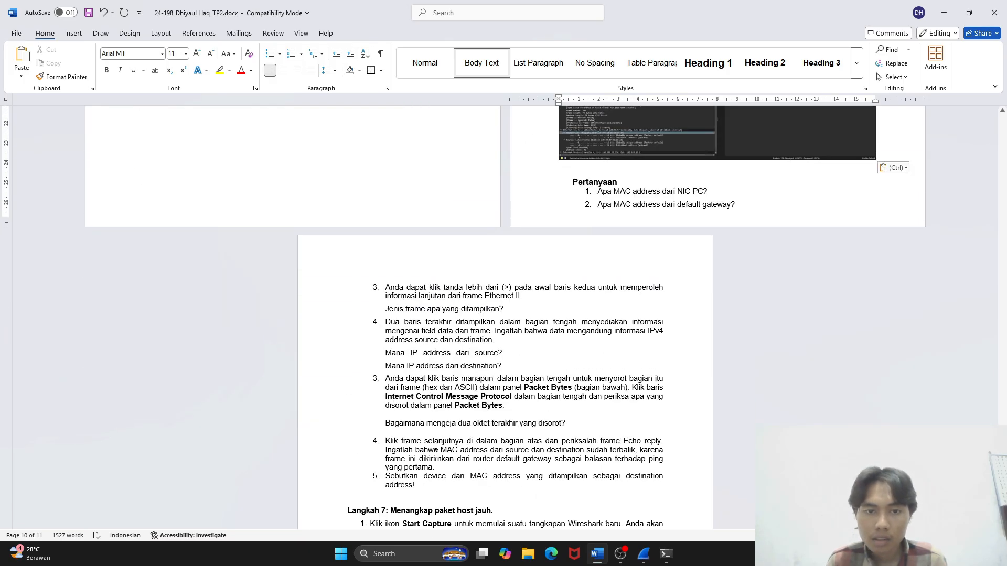
pyautogui.press('Return')
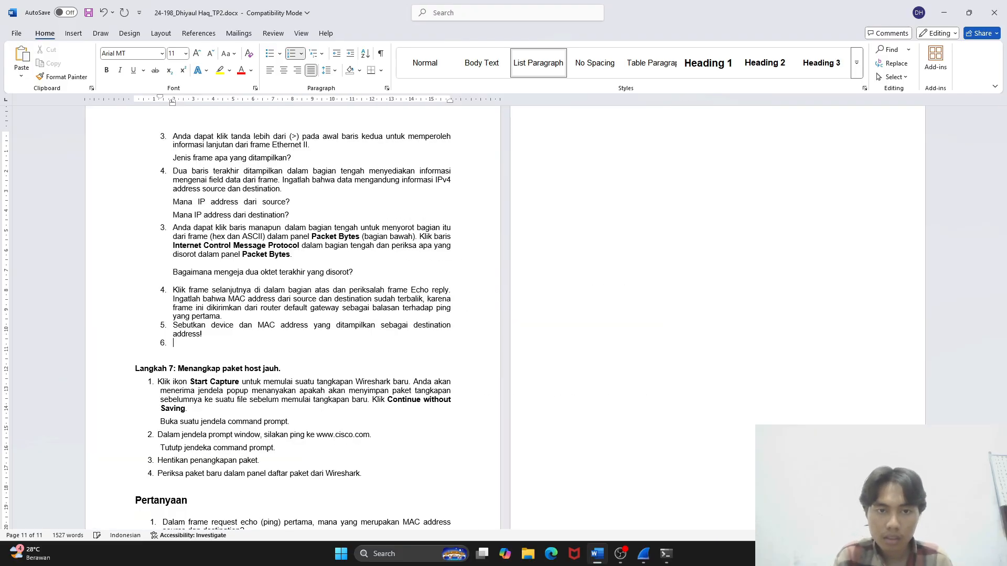
pyautogui.press('BackSpace')
pyautogui.press('BackSpace')
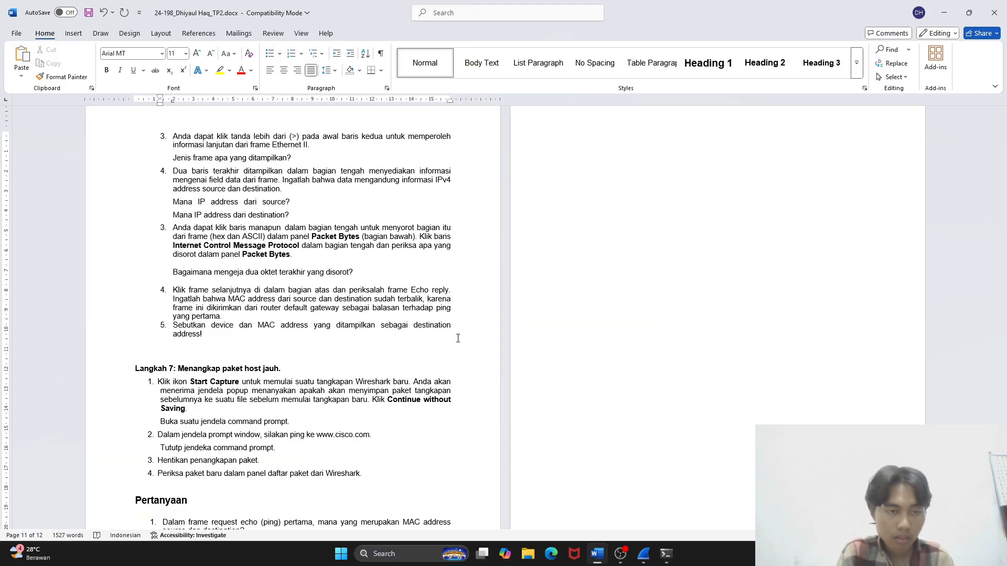
pyautogui.write('Jawaba')
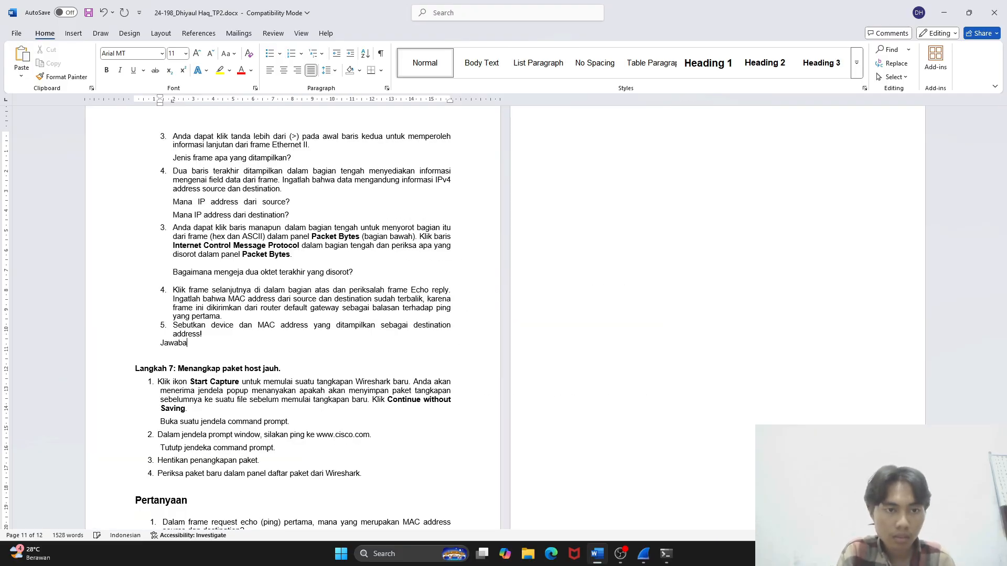
pyautogui.write('n')
pyautogui.hotkey('shift', 'Home')
pyautogui.hotkey('ctrl', 'b')
pyautogui.press('Down')
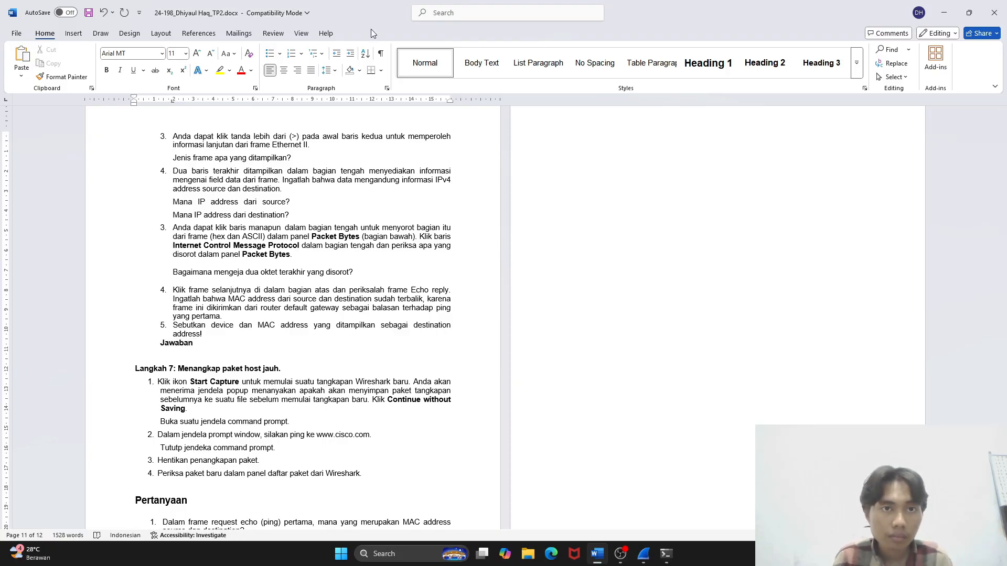
pyautogui.click(291, 53)
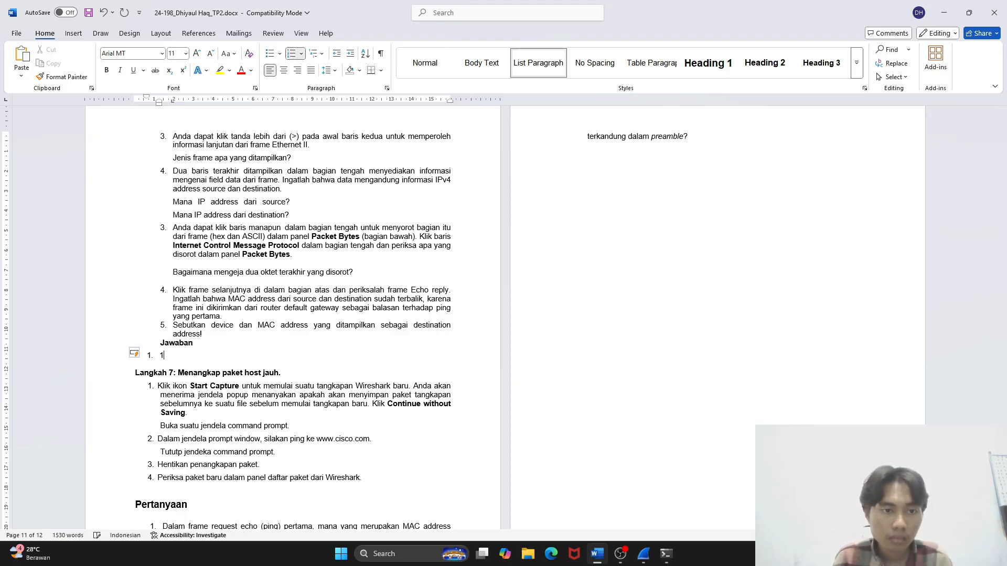
pyautogui.press('Tab')
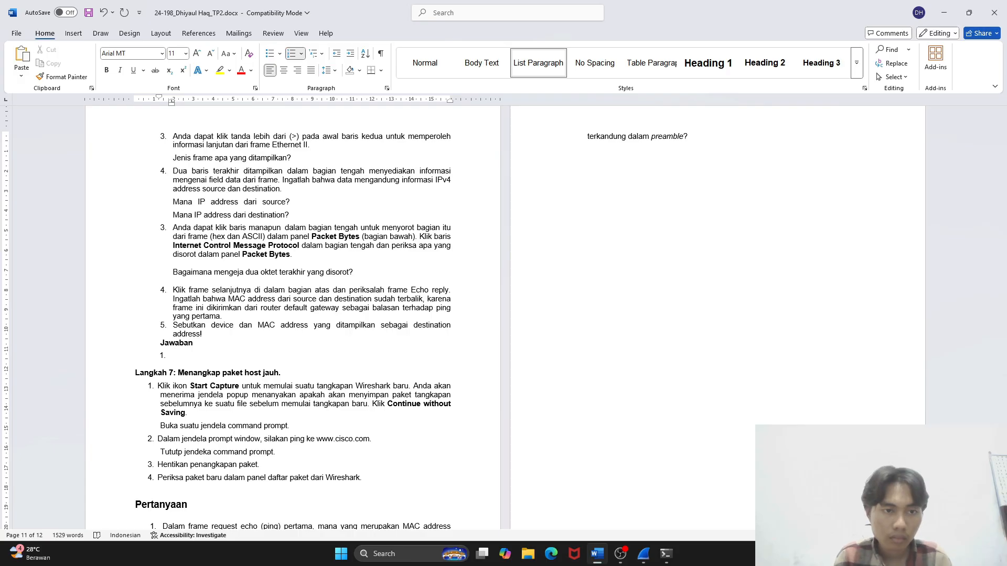
# Select the Source field under Ethernet II of packet 345 in Wireshark to check the PC NIC's MAC address for question 1
pyautogui.scroll(5, 656, 255)
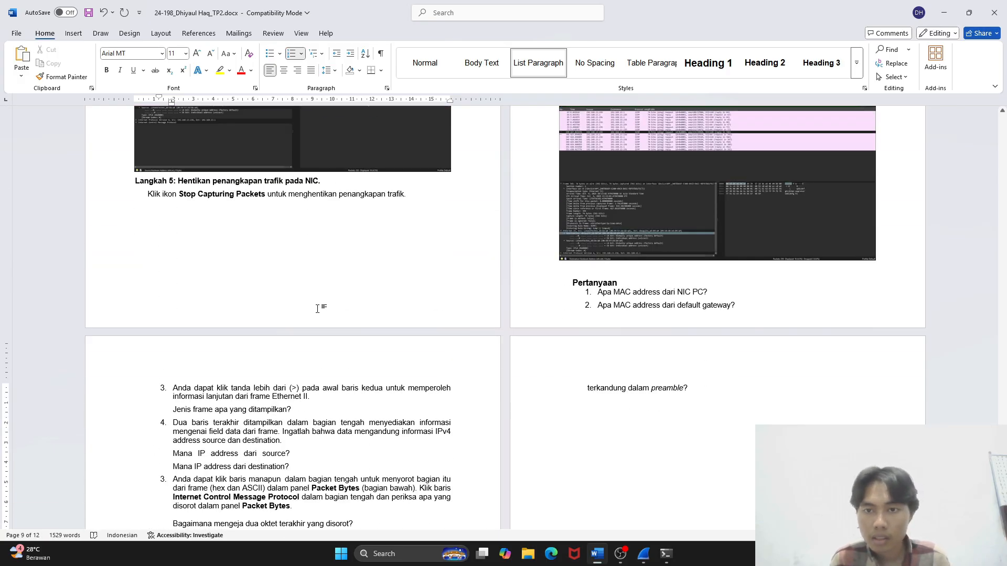
pyautogui.hotkey('alt', 'Tab')
pyautogui.scroll(-1, 146, 469)
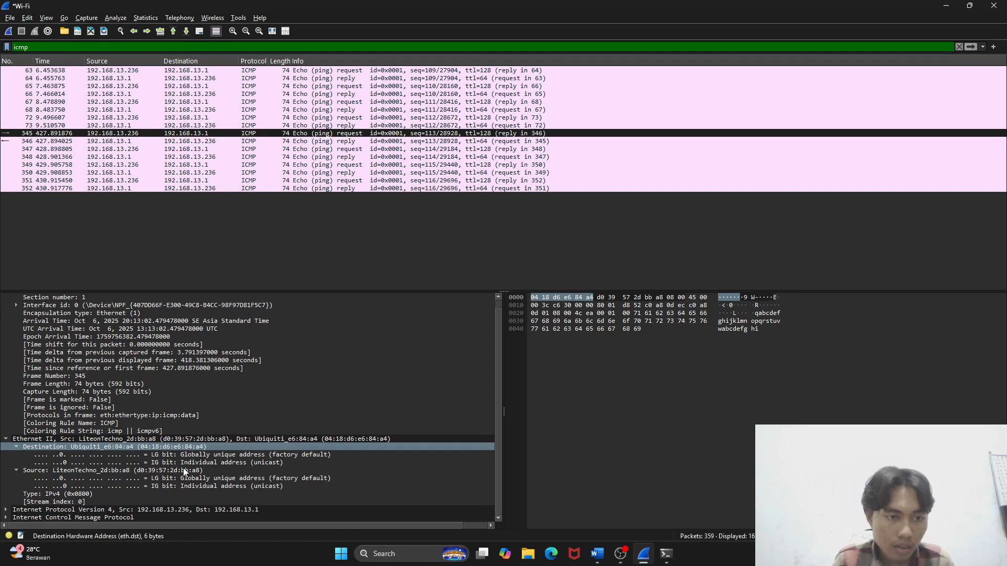
pyautogui.click(184, 469)
pyautogui.hotkey('alt', 'Tab')
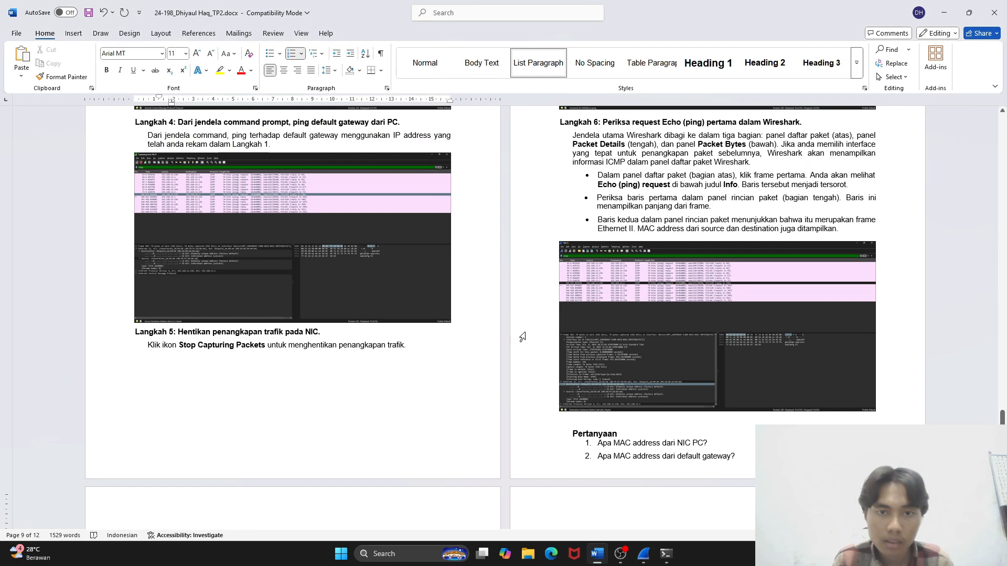
# Copy d0:39:57:2d:bb:a8 from answer 4 of the Latihan 1 Jawaban list and paste it as answer 1 under the Langkah 6 Jawaban
pyautogui.scroll(10, 204, 361)
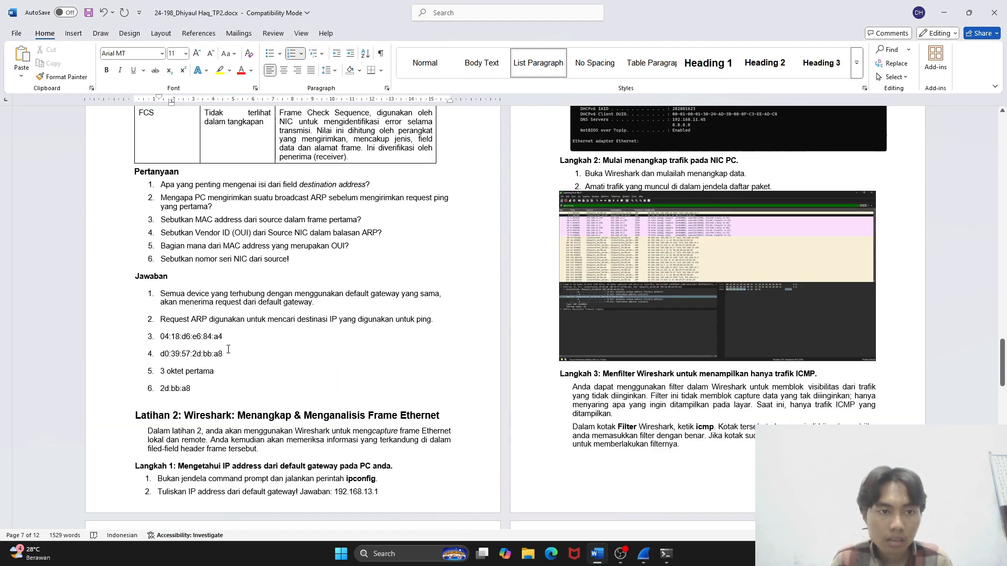
pyautogui.click(254, 349)
pyautogui.hotkey('shift', 'Left')
pyautogui.hotkey('shift', 'Left')
pyautogui.hotkey('shift', 'Left')
pyautogui.hotkey('shift', 'Left')
pyautogui.hotkey('shift', 'Left')
pyautogui.hotkey('shift', 'Left')
pyautogui.hotkey('shift', 'Left')
pyautogui.hotkey('shift', 'Left')
pyautogui.hotkey('shift', 'Left')
pyautogui.hotkey('shift', 'Left')
pyautogui.hotkey('shift', 'Left')
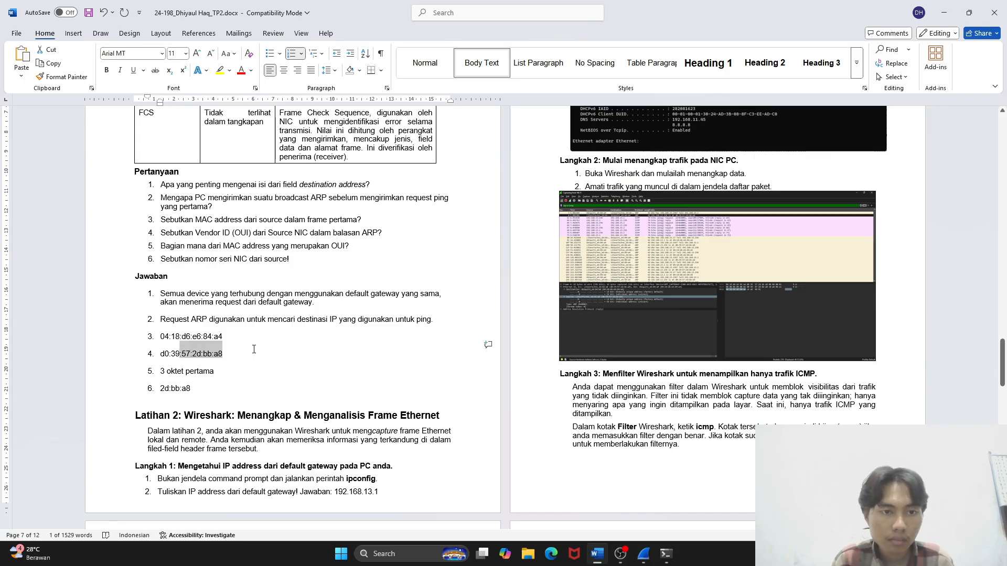
pyautogui.hotkey('shift', 'Left')
pyautogui.hotkey('shift', 'Left')
pyautogui.hotkey('shift', 'Left')
pyautogui.hotkey('shift', 'Left')
pyautogui.hotkey('shift', 'Left')
pyautogui.hotkey('shift', 'Left')
pyautogui.hotkey('ctrl', 'c')
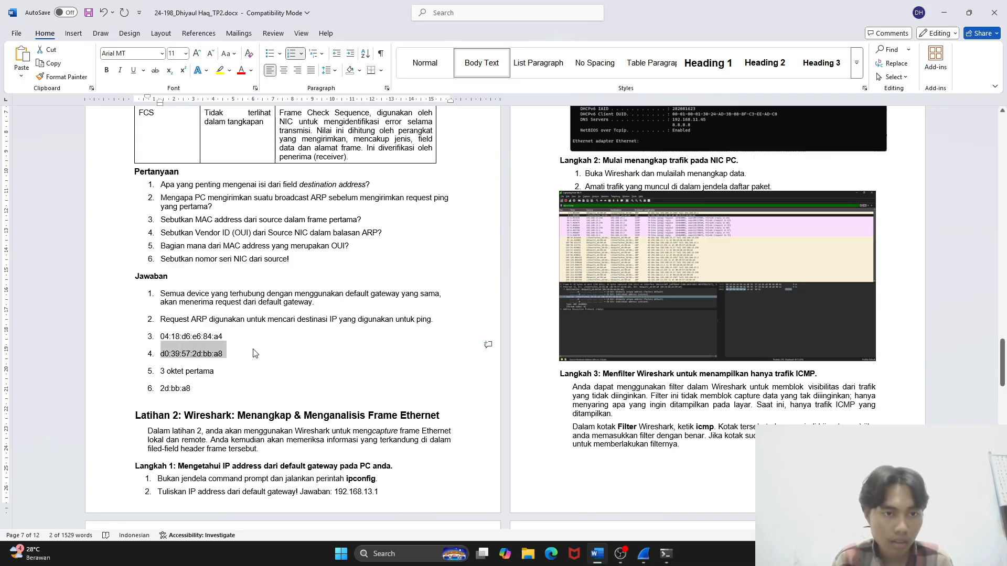
pyautogui.scroll(-20, 254, 353)
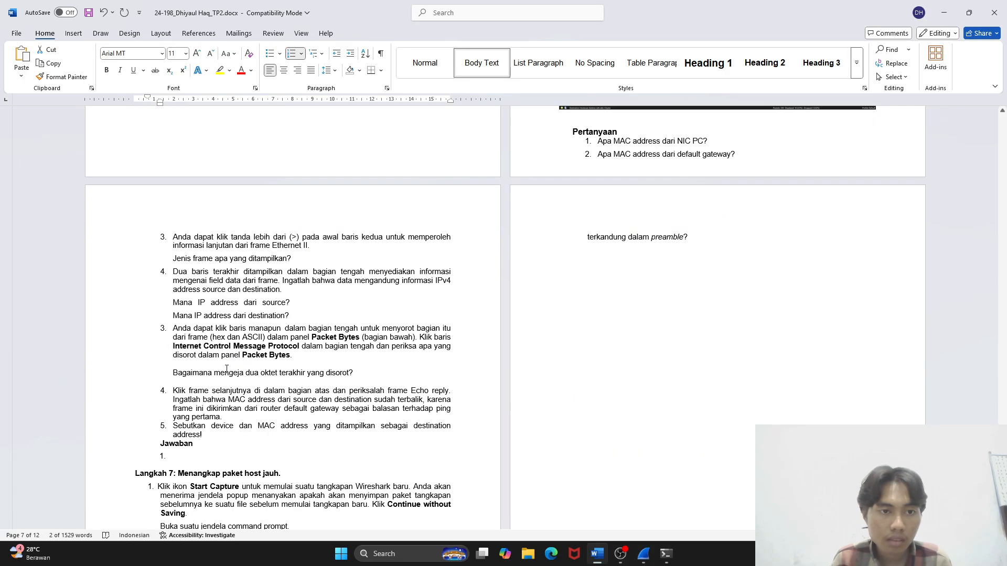
pyautogui.click(234, 460)
pyautogui.hotkey('ctrl', 'v')
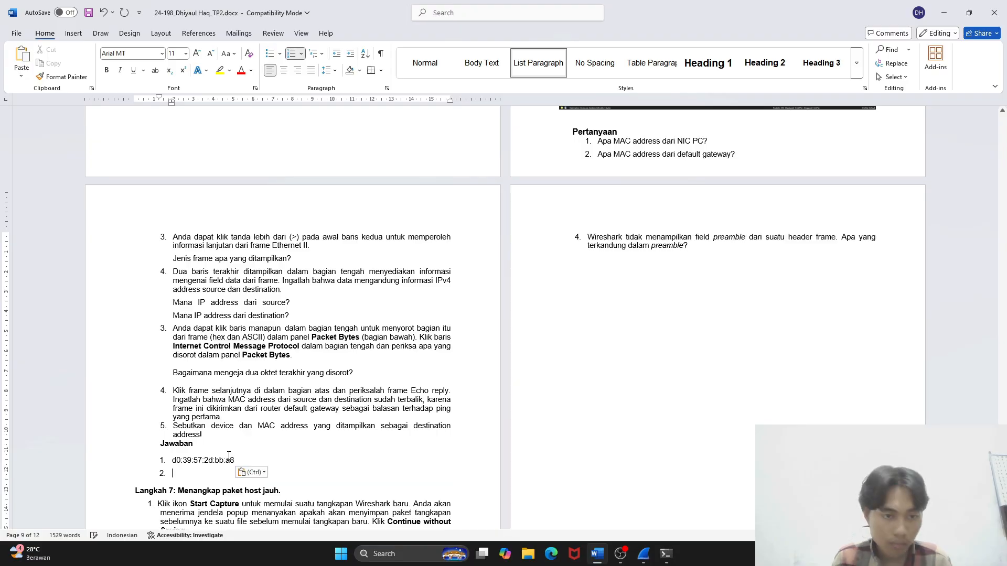
pyautogui.press('Return')
# Copy 04:18:d6:e6:84:a4 from answer 3 of the Latihan 1 Jawaban list and paste it as answer 2 under the Langkah 6 Jawaban
pyautogui.scroll(-2, 309, 399)
pyautogui.scroll(10, 309, 398)
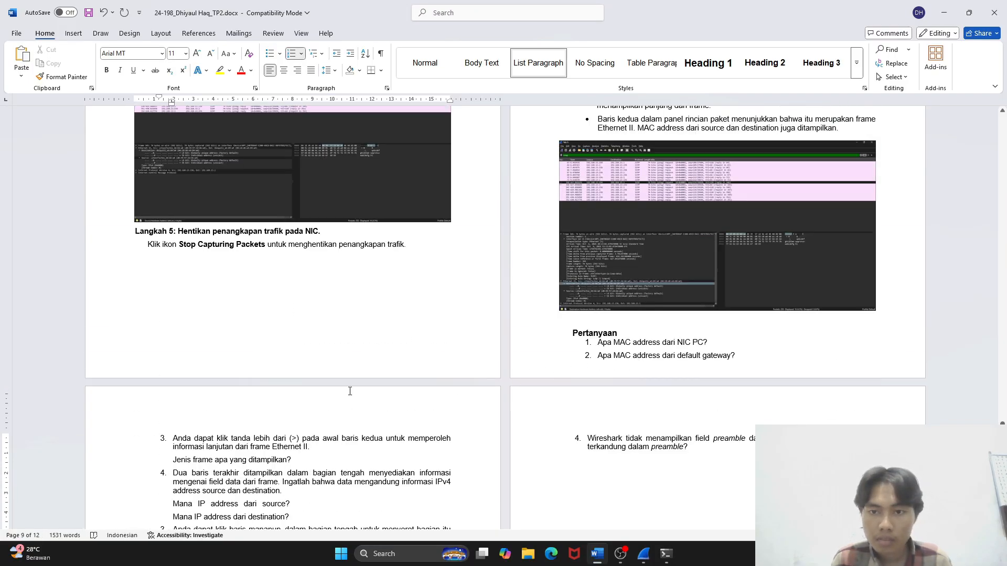
pyautogui.scroll(20, 350, 391)
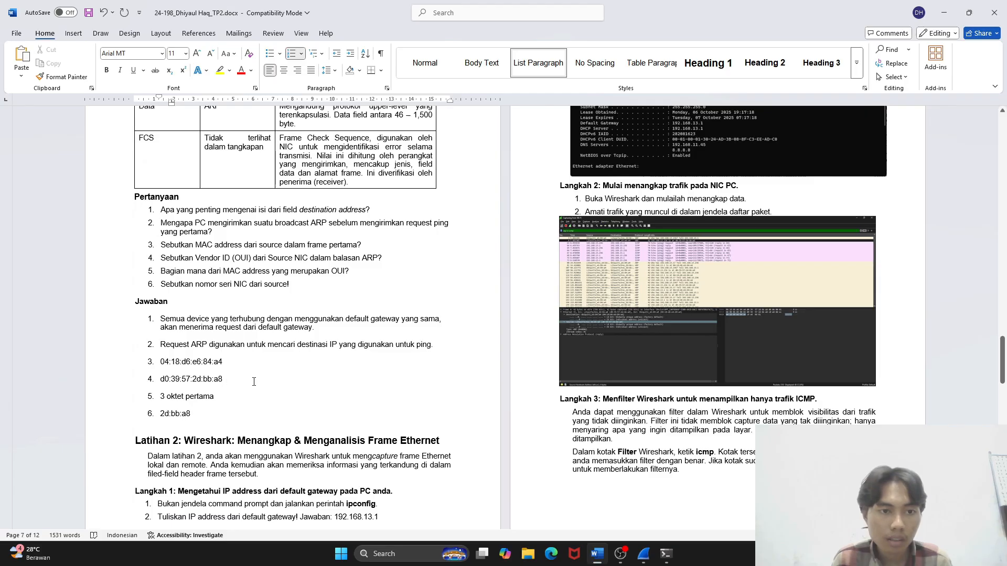
pyautogui.click(265, 375)
pyautogui.hotkey('alt', 'Tab')
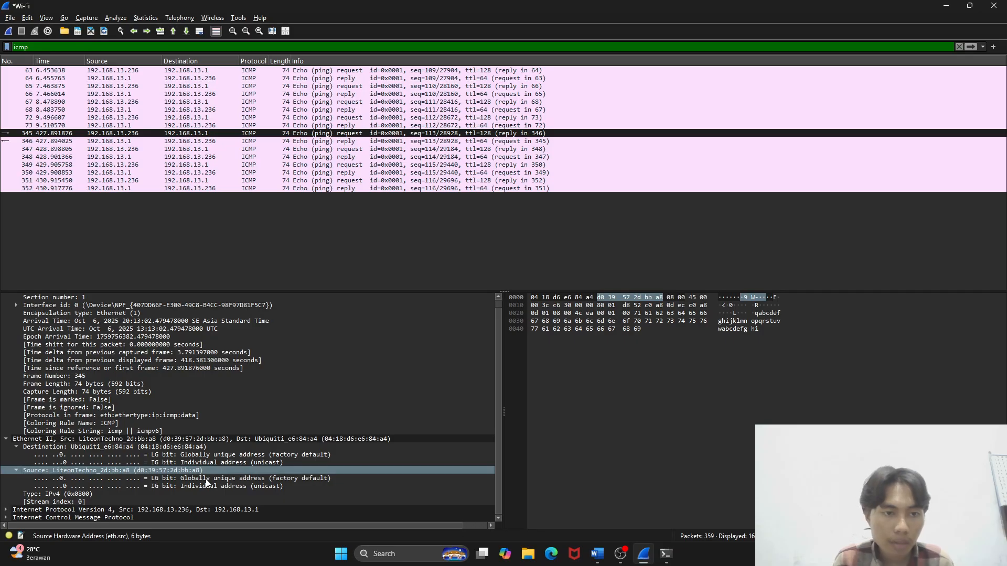
pyautogui.hotkey('alt', 'Tab')
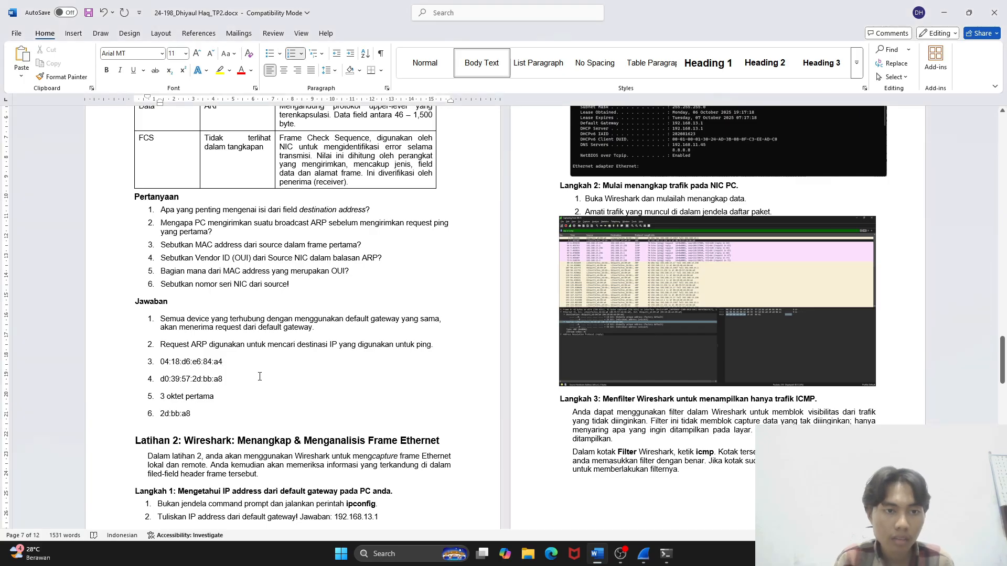
pyautogui.hotkey('ctrl', 'shift', 'Left')
pyautogui.hotkey('ctrl', 'shift', 'Left')
pyautogui.hotkey('ctrl', 'shift', 'Left')
pyautogui.hotkey('ctrl', 'shift', 'Left')
pyautogui.hotkey('ctrl', 'shift', 'Left')
pyautogui.hotkey('ctrl', 'shift', 'Left')
pyautogui.hotkey('ctrl', 'shift', 'Left')
pyautogui.hotkey('ctrl', 'shift', 'Left')
pyautogui.hotkey('ctrl', 'shift', 'Left')
pyautogui.hotkey('ctrl', 'shift', 'Left')
pyautogui.hotkey('ctrl', 'shift', 'Left')
pyautogui.hotkey('ctrl', 'c')
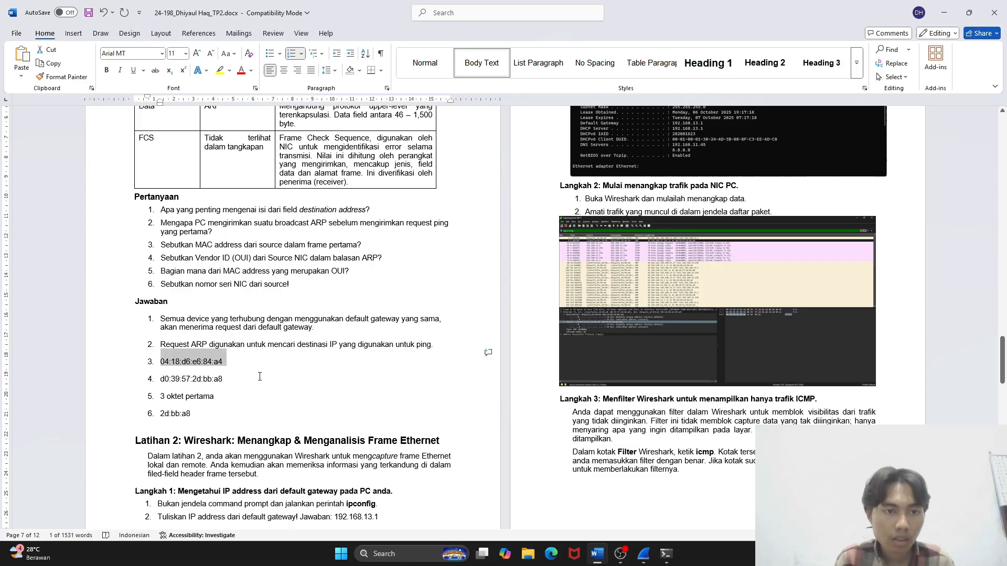
pyautogui.scroll(-20, 260, 377)
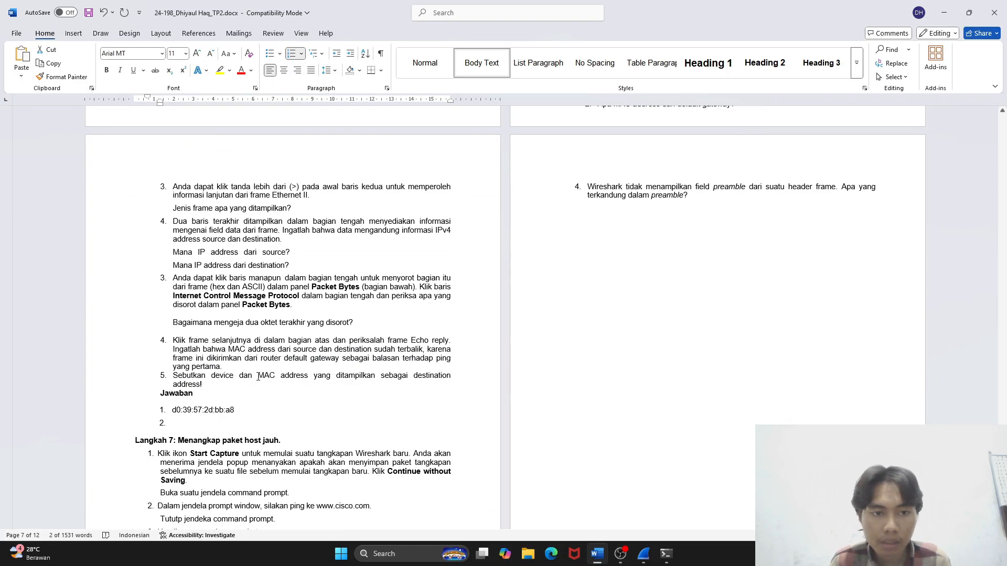
pyautogui.click(277, 273)
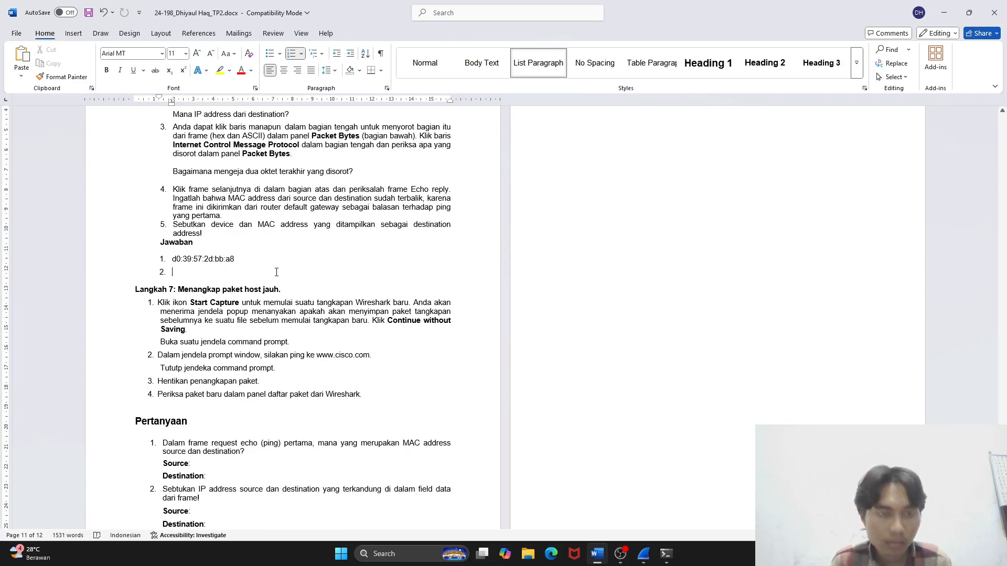
pyautogui.hotkey('ctrl', 'v')
# Check the Ethernet II frame type in Wireshark, enter "Type: IPv4 (0x0800)" as answer 3 in Word, and start item 4
pyautogui.scroll(5, 218, 343)
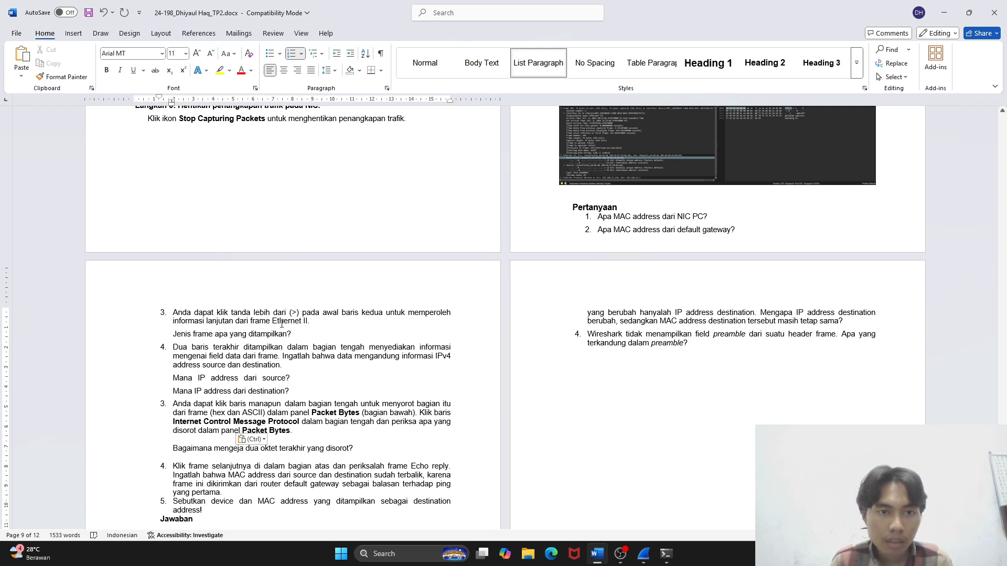
pyautogui.hotkey('alt', 'Tab')
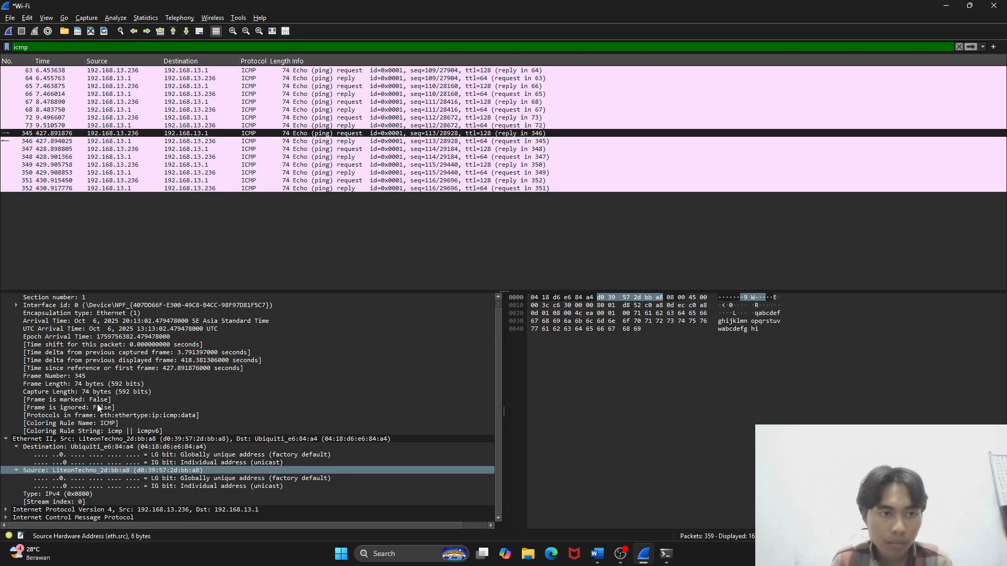
pyautogui.click(36, 438)
pyautogui.hotkey('alt', 'Tab')
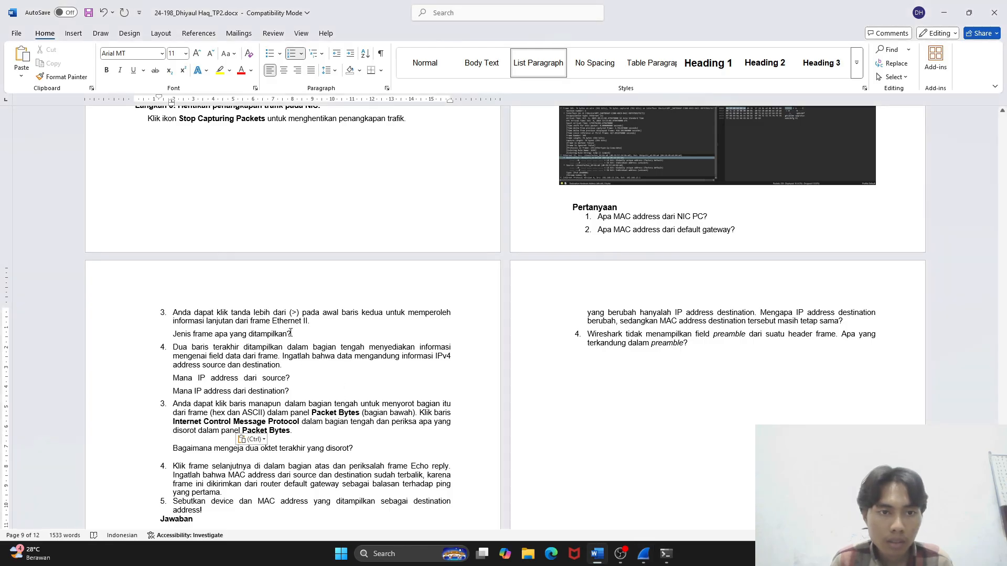
pyautogui.hotkey('alt', 'Tab')
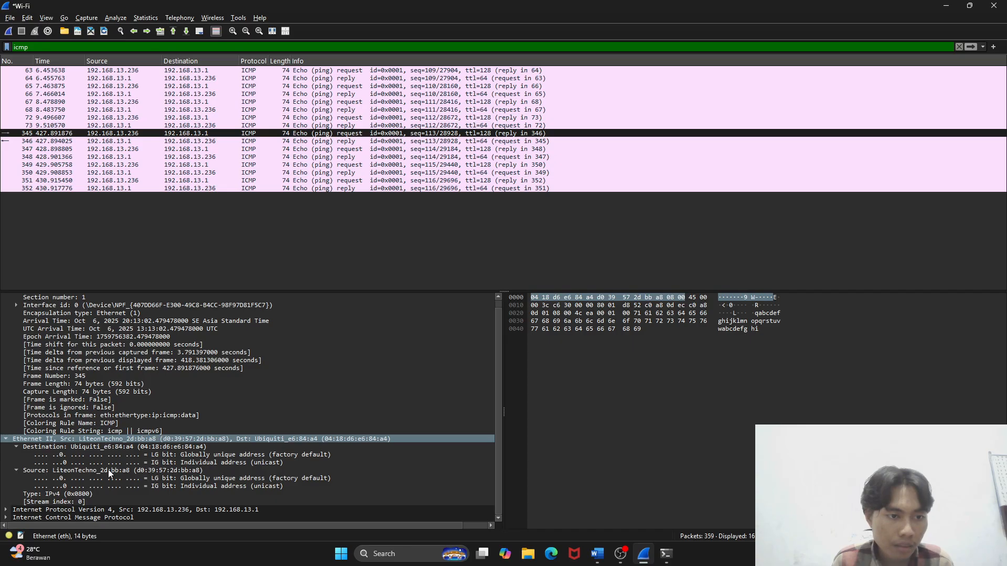
pyautogui.moveTo(53, 491); pyautogui.dragTo(272, 456)
pyautogui.scroll(-3, 273, 456)
pyautogui.click(254, 298)
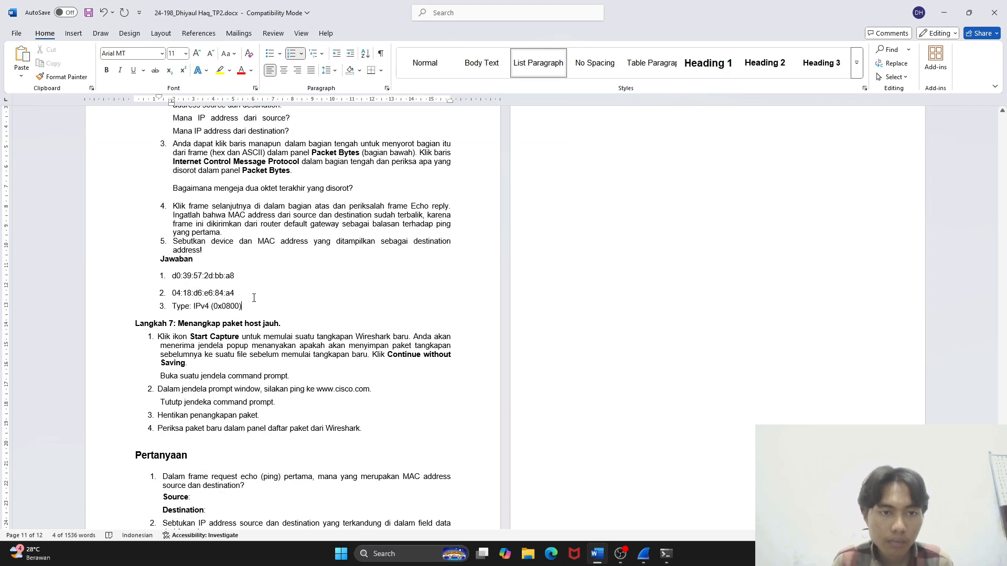
pyautogui.press('Return')
# Expand the Internet Protocol Version 4 section of packet 345 in Wireshark and insert its contents as answer 4 in Word
pyautogui.scroll(4, 246, 293)
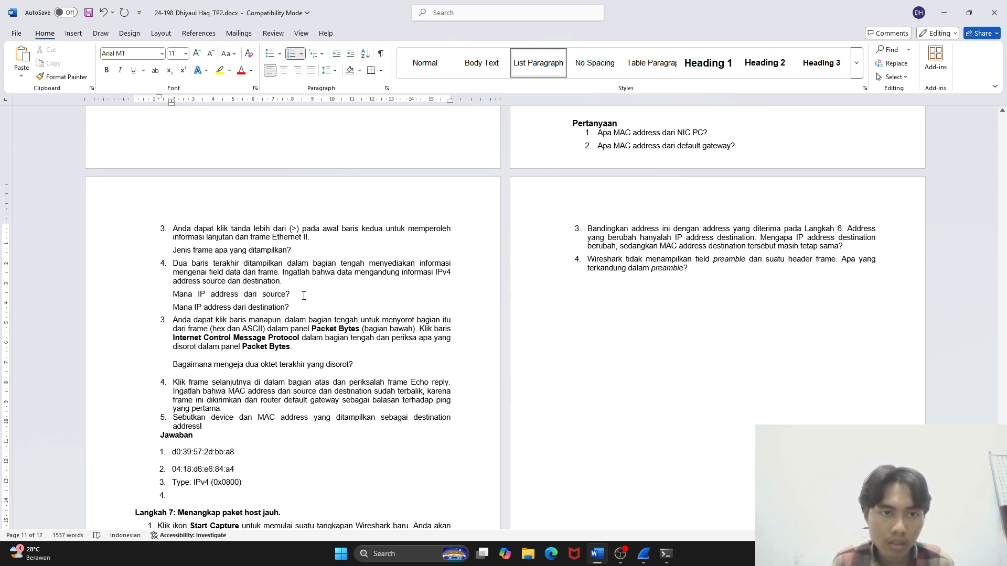
pyautogui.scroll(-1, 304, 296)
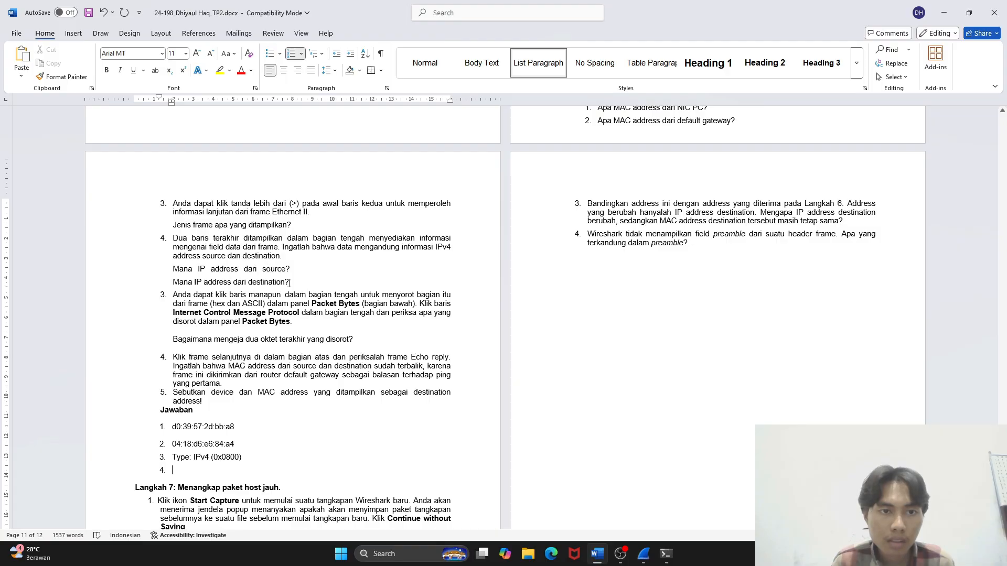
pyautogui.hotkey('alt', 'Tab')
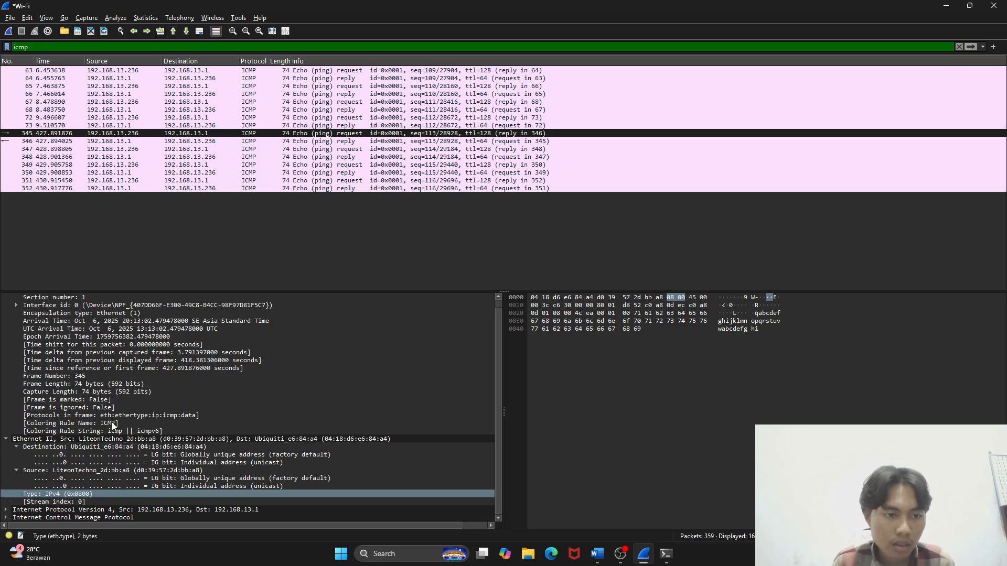
pyautogui.click(6, 510)
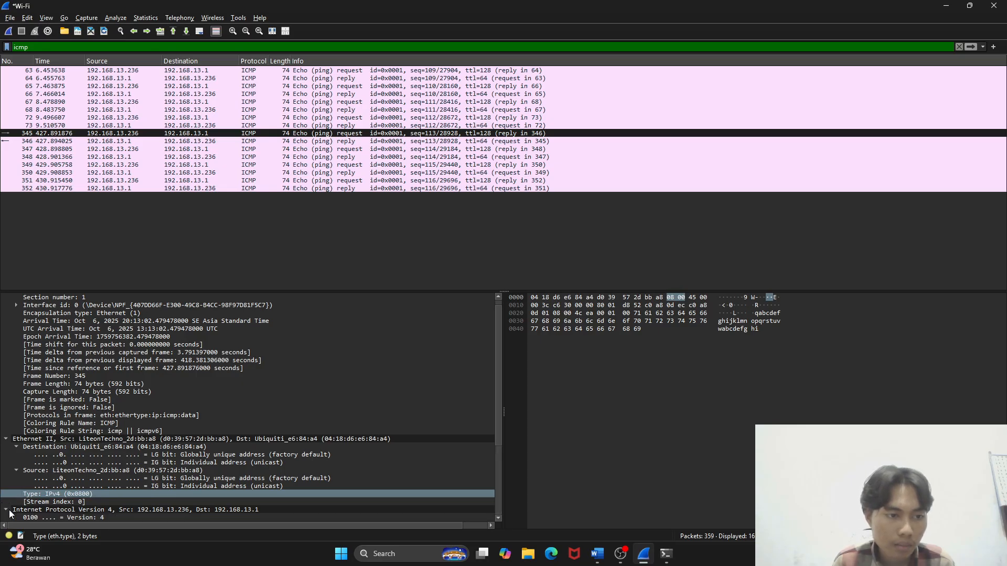
pyautogui.click(125, 400)
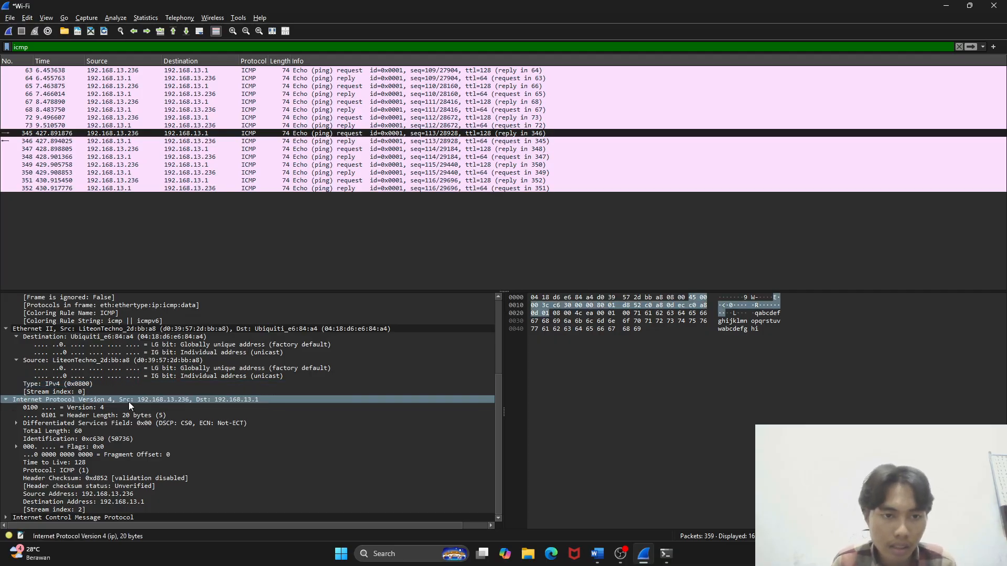
pyautogui.moveTo(232, 401); pyautogui.dragTo(251, 478)
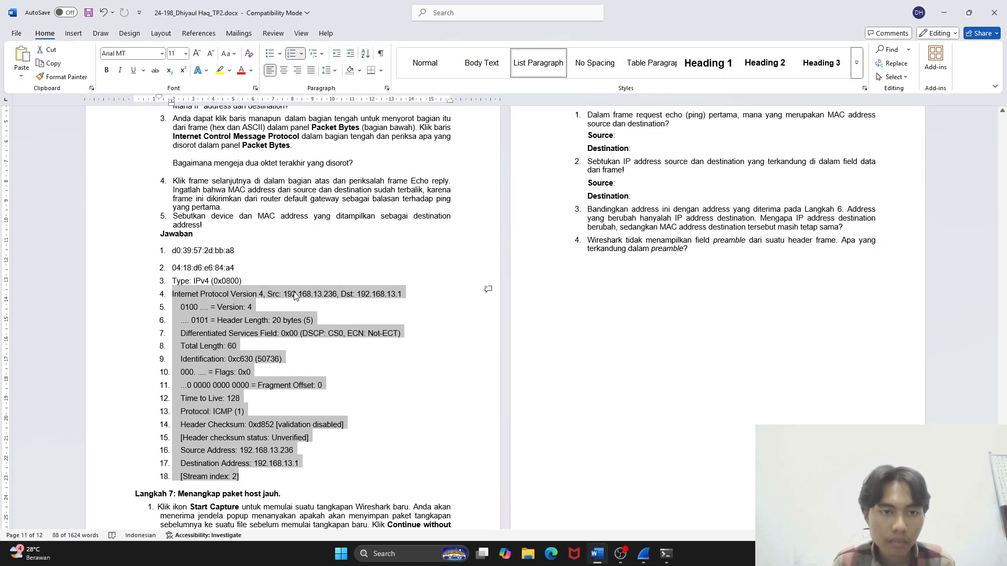
# Remove "Internet Protocol Version 4," from the start of answer 4 so it begins with "Src: 192.168.13.236"
pyautogui.click(315, 303)
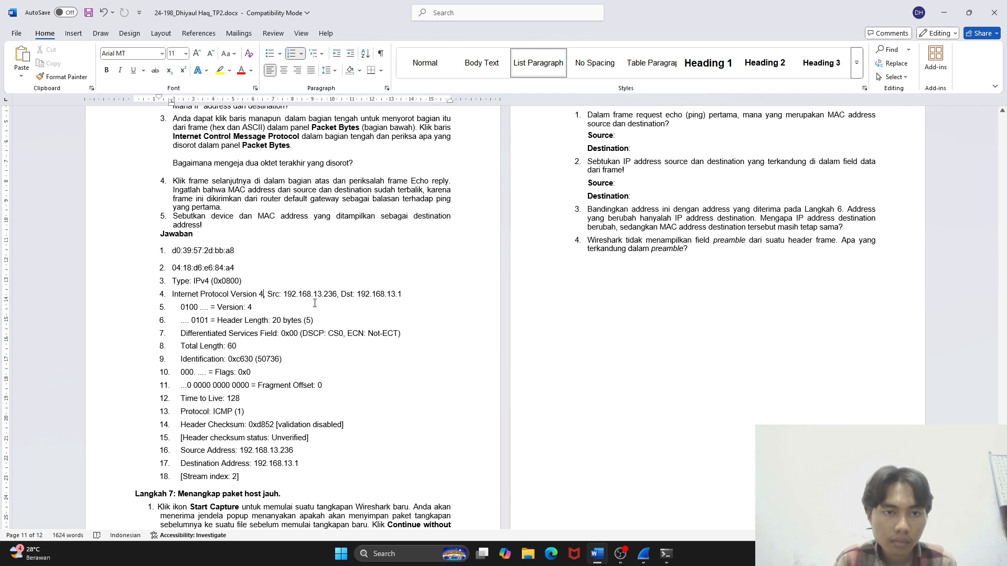
pyautogui.hotkey('ctrl', 'shift', 'Left')
pyautogui.hotkey('ctrl', 'shift', 'Left')
pyautogui.hotkey('ctrl', 'shift', 'Left')
pyautogui.hotkey('ctrl', 'shift', 'Left')
pyautogui.hotkey('ctrl', 'shift', 'Left')
pyautogui.press('BackSpace')
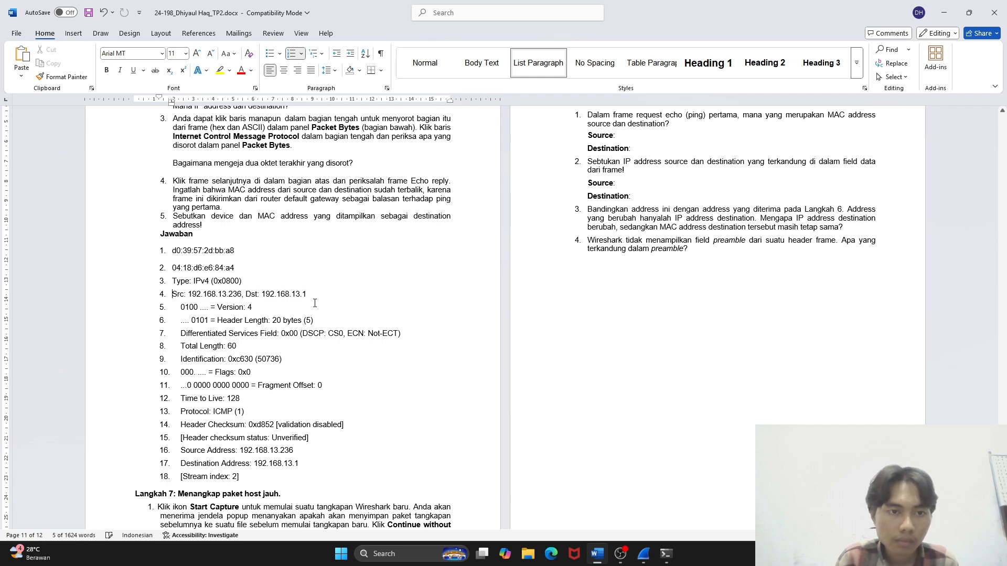
# Delete the surplus pasted lines from "0100 .... = Version: 4" through "[Stream index: 2]" and start a new item 5
pyautogui.press('Up')
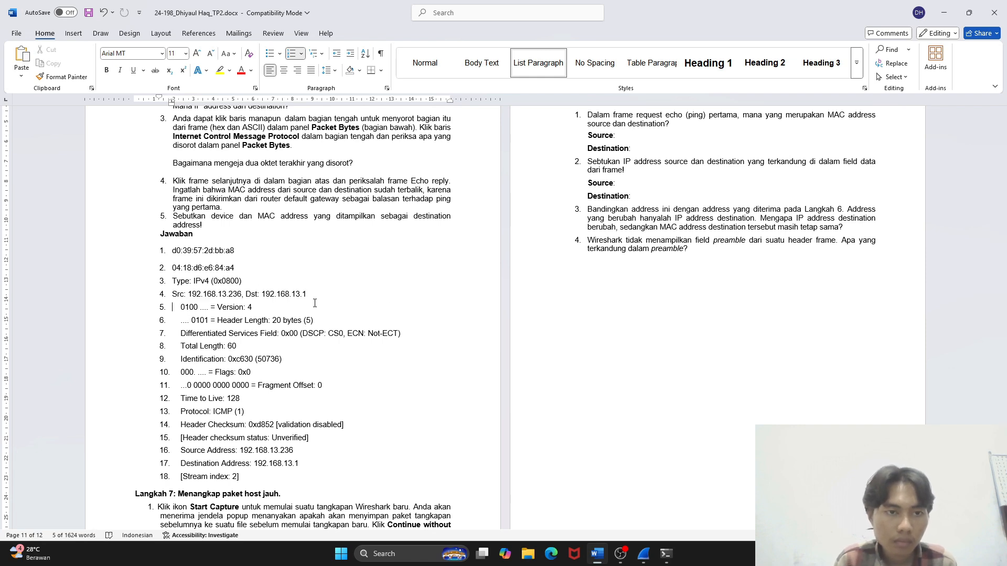
pyautogui.hotkey('shift', 'Down')
pyautogui.hotkey('shift', 'Down')
pyautogui.hotkey('shift', 'Down')
pyautogui.hotkey('shift', 'Down')
pyautogui.hotkey('shift', 'Down')
pyautogui.hotkey('shift', 'Down')
pyautogui.hotkey('shift', 'Down')
pyautogui.hotkey('shift', 'Down')
pyautogui.hotkey('shift', 'Down')
pyautogui.hotkey('shift', 'Down')
pyautogui.hotkey('shift', 'Down')
pyautogui.hotkey('shift', 'Down')
pyautogui.hotkey('shift', 'Down')
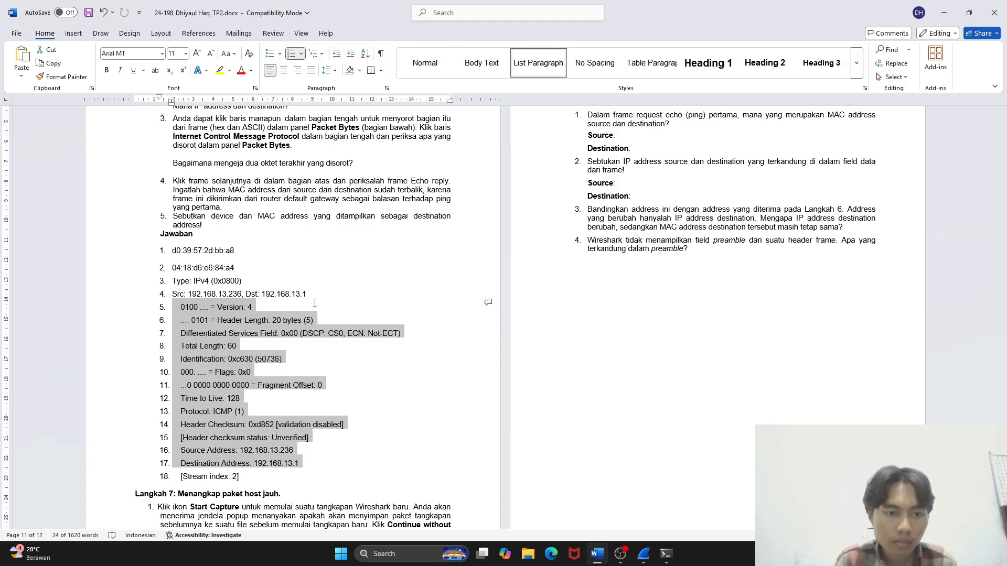
pyautogui.hotkey('shift', 'Down')
pyautogui.press('BackSpace')
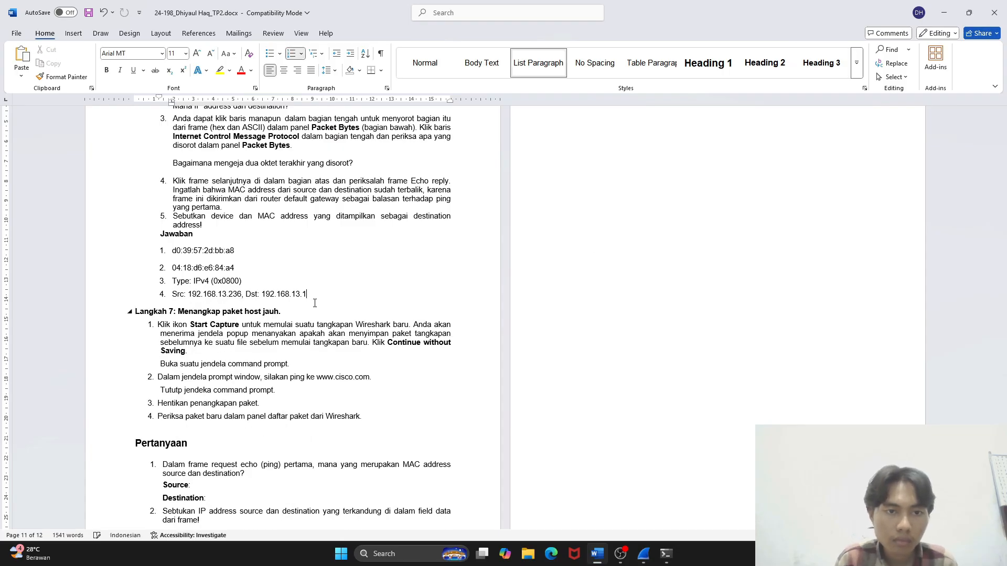
pyautogui.press('Return')
# Check the last two octets of packet 345's data in Wireshark, enter "hi" as answer 5 in Word, and start item 6
pyautogui.scroll(3, 315, 304)
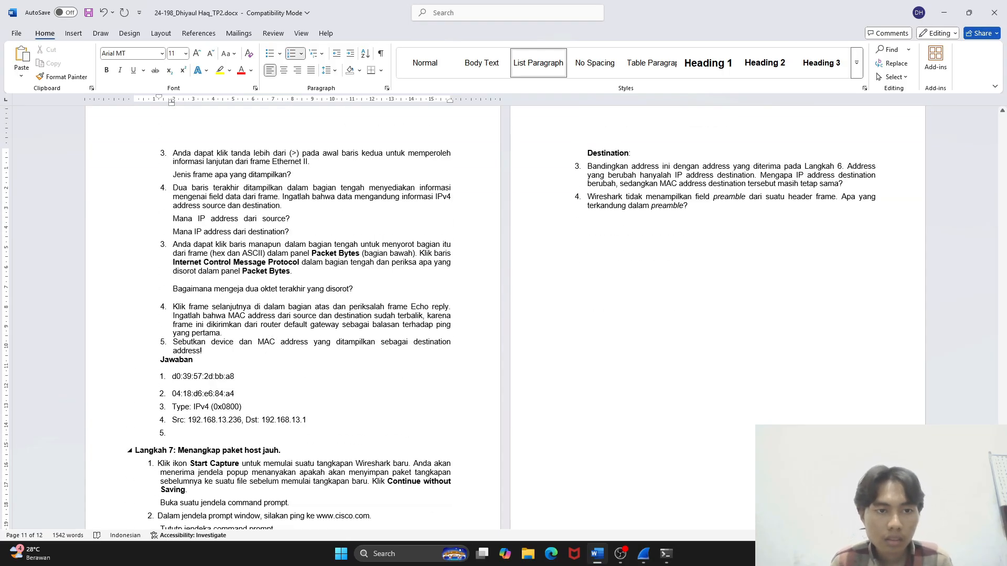
pyautogui.scroll(1, 241, 271)
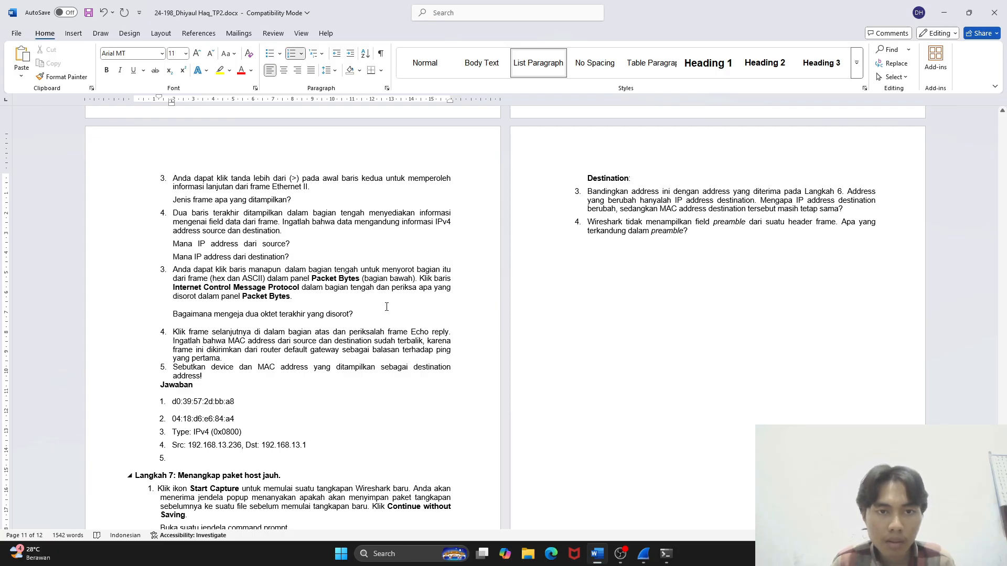
pyautogui.hotkey('alt', 'Tab')
pyautogui.hotkey('alt', 'Tab')
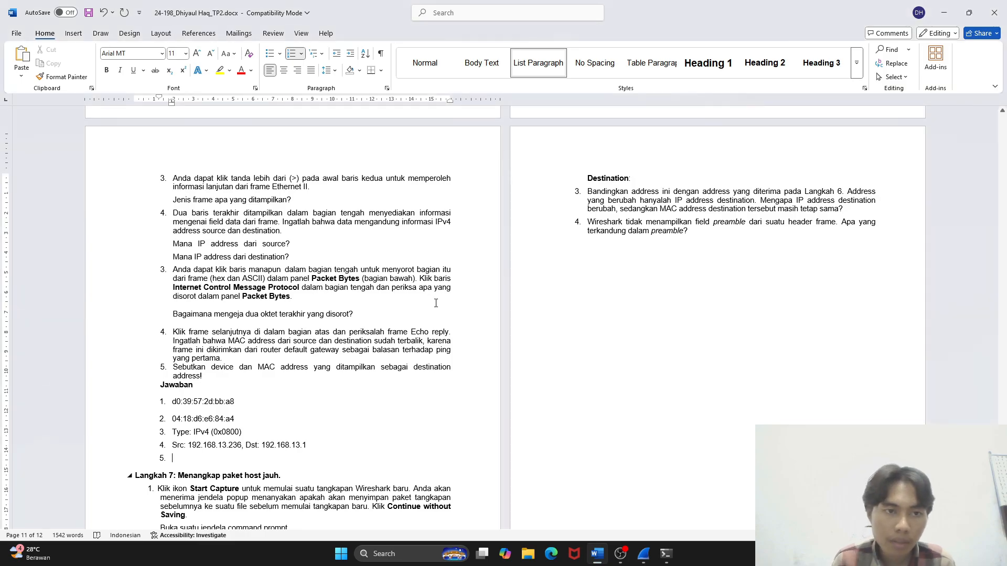
pyautogui.hotkey('alt', 'Tab')
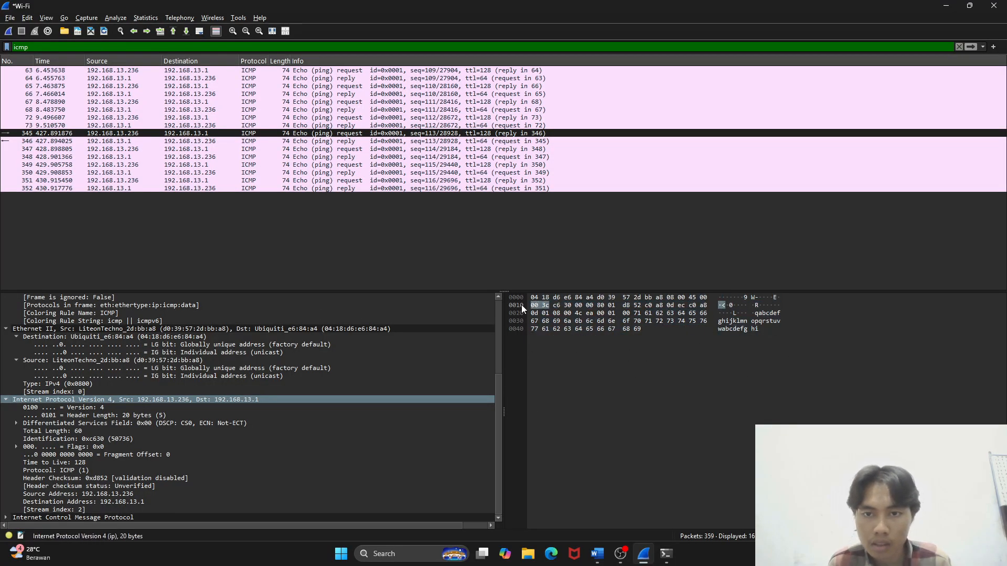
pyautogui.hotkey('alt', 'Tab')
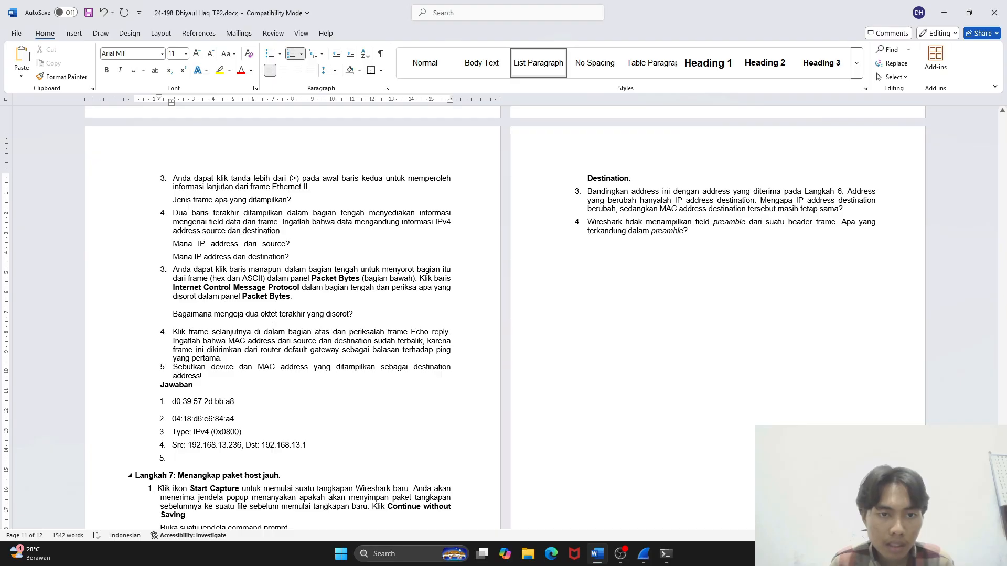
pyautogui.hotkey('alt', 'Tab')
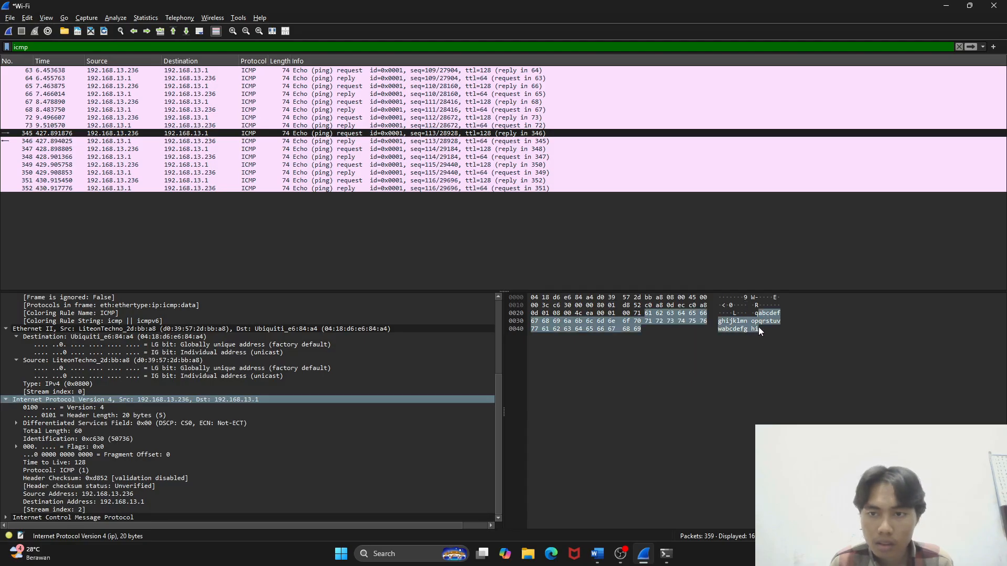
pyautogui.hotkey('alt', 'Tab')
pyautogui.scroll(-2, 247, 387)
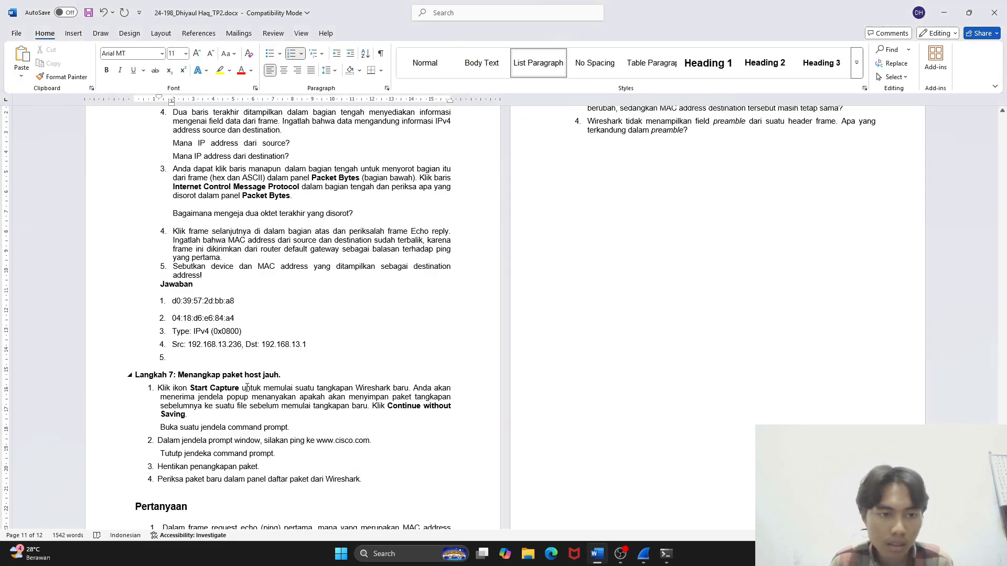
pyautogui.write('hi')
pyautogui.press('Return')
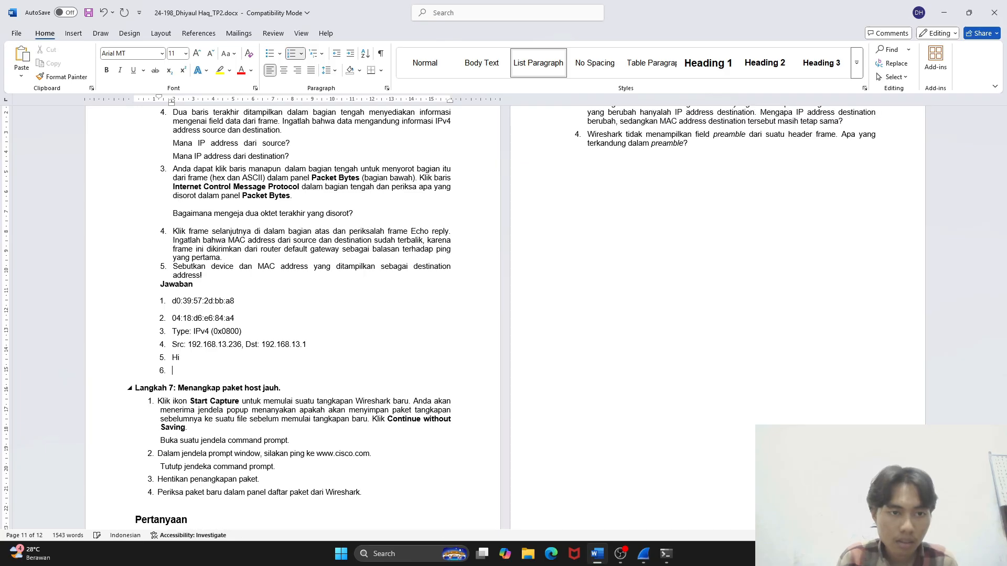
# Rewrite answer 5 entirely in lowercase as "hi"
pyautogui.press('Up')
pyautogui.press('Delete')
pyautogui.write('j')
pyautogui.press('BackSpace')
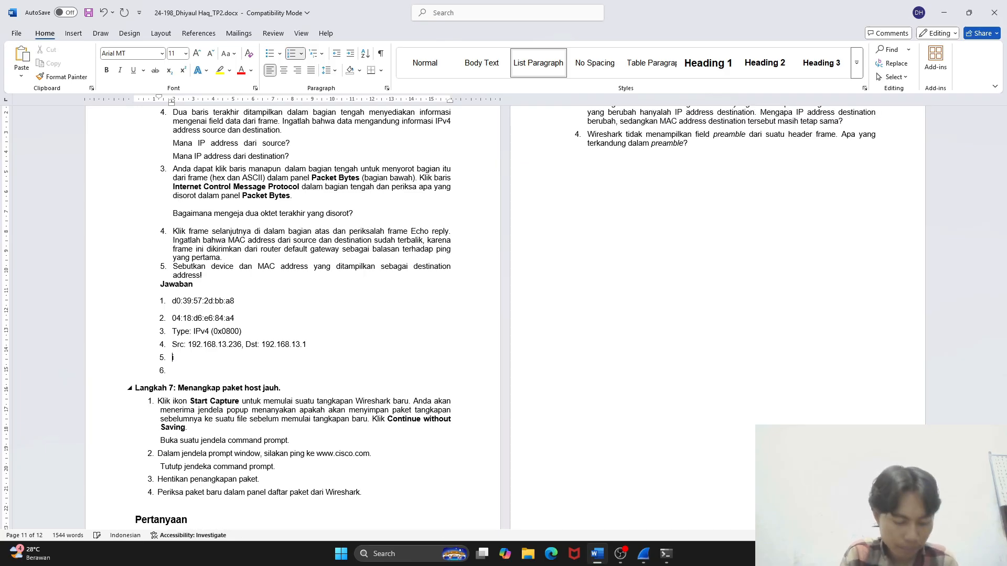
pyautogui.write('hi')
# Select Echo reply packet 346 in Wireshark and compare its details with the destination address question in Word
pyautogui.scroll(3, 238, 375)
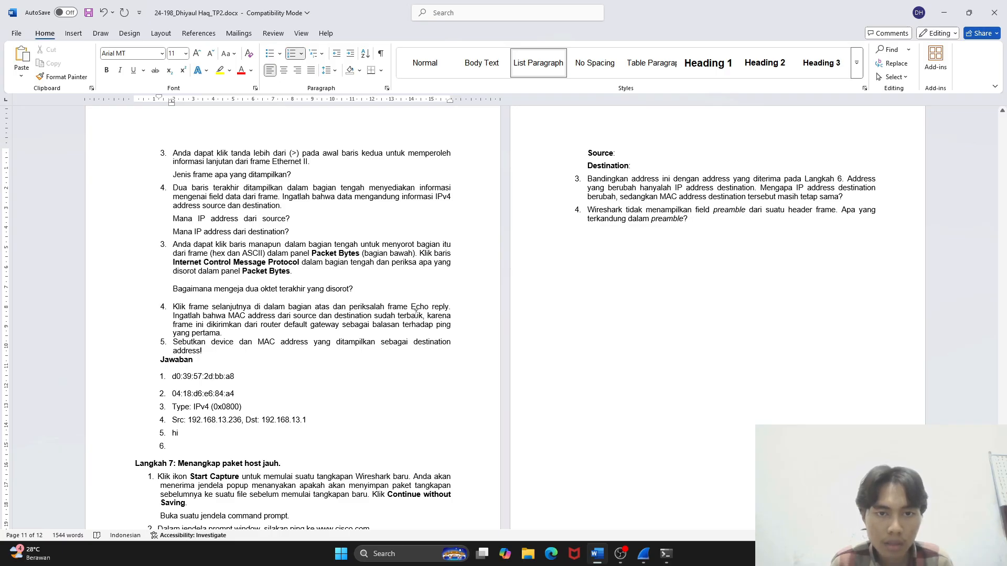
pyautogui.hotkey('alt', 'Tab')
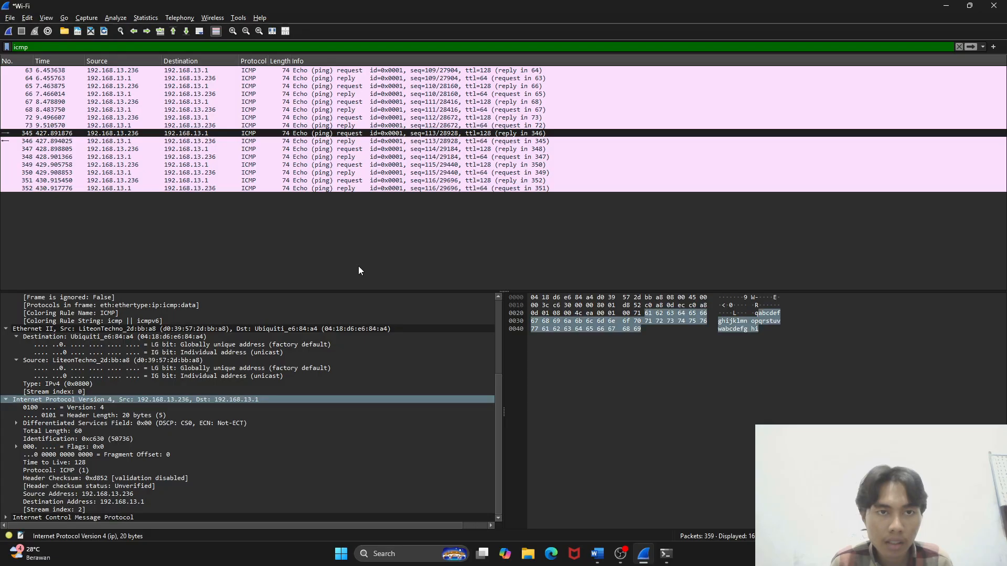
pyautogui.click(347, 141)
pyautogui.hotkey('alt', 'Tab')
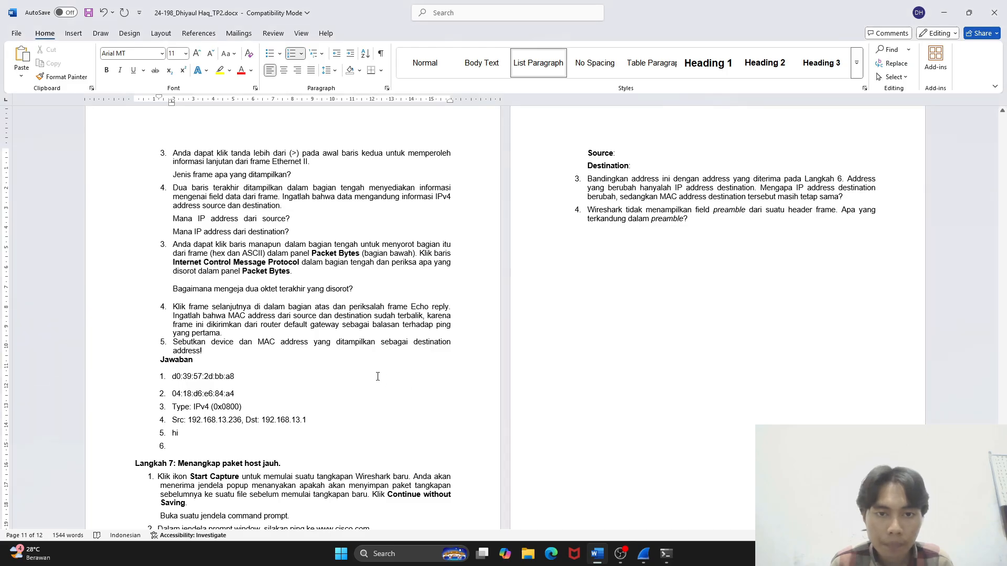
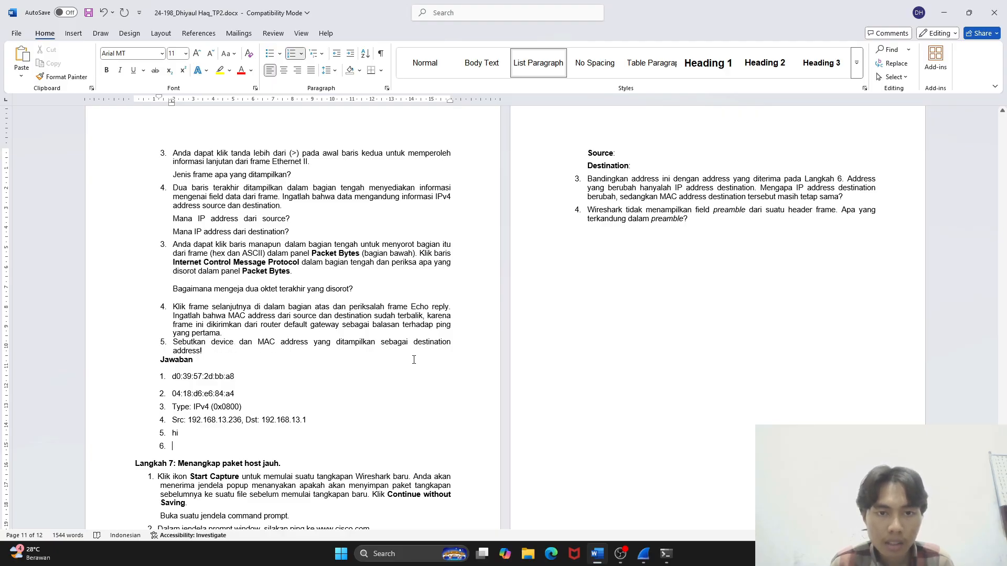
pyautogui.hotkey('alt', 'Tab')
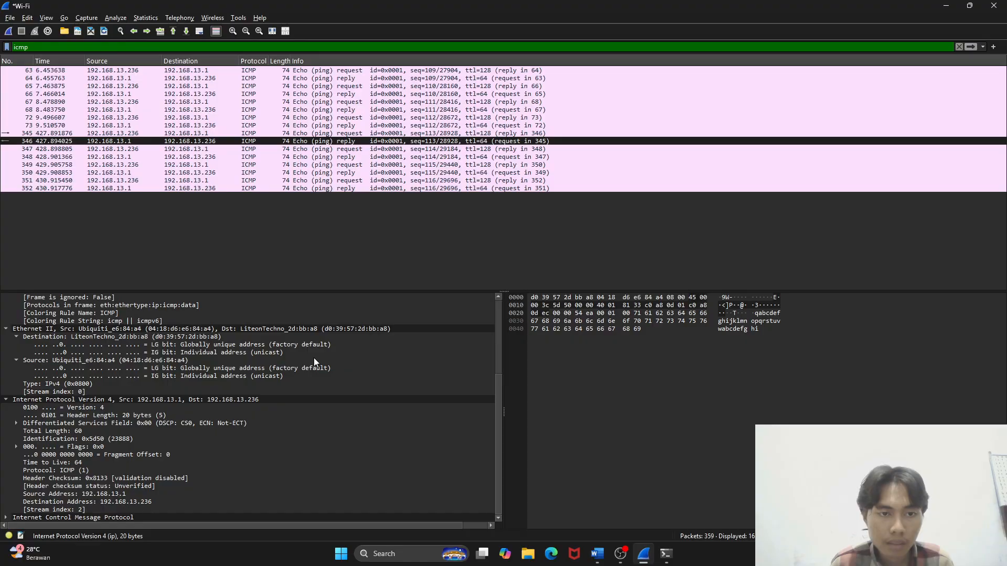
pyautogui.hotkey('alt', 'Tab')
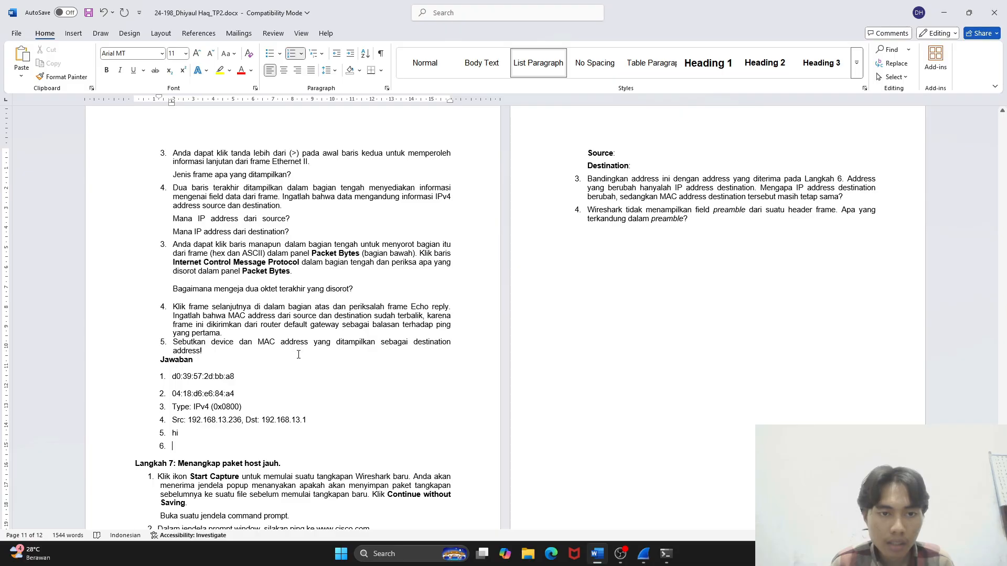
# Insert the Ethernet II Destination field of packet 346 from Wireshark, with its sub-lines, as answer 6 in Word
pyautogui.hotkey('alt', 'Tab')
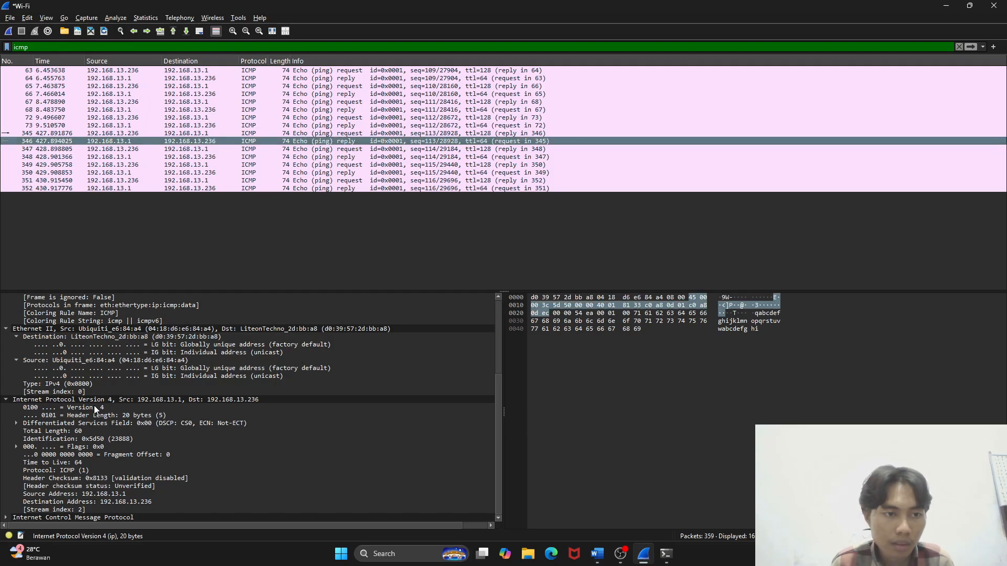
pyautogui.scroll(2, 132, 417)
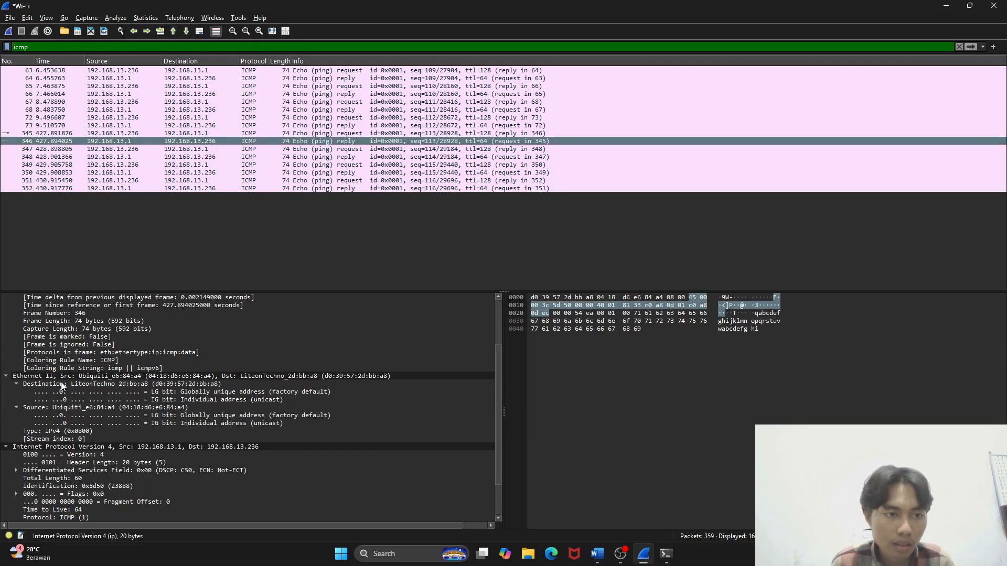
pyautogui.click(78, 384)
pyautogui.moveTo(86, 383); pyautogui.dragTo(190, 448)
pyautogui.scroll(-3, 190, 448)
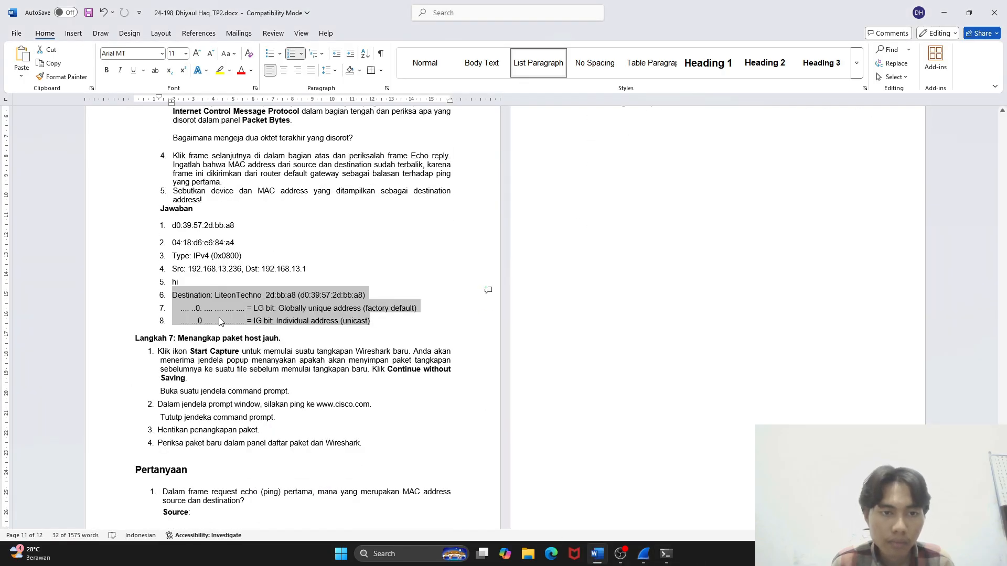
# Delete the surplus LG bit and IG bit lines pasted below answer 6
pyautogui.click(222, 296)
pyautogui.scroll(2, 361, 413)
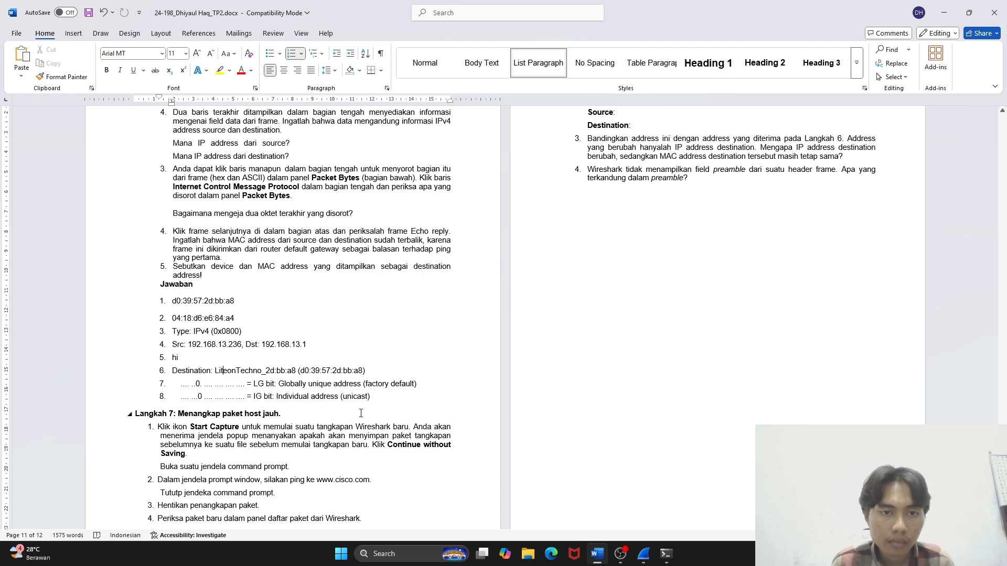
pyautogui.moveTo(387, 395); pyautogui.dragTo(172, 381)
pyautogui.press('BackSpace')
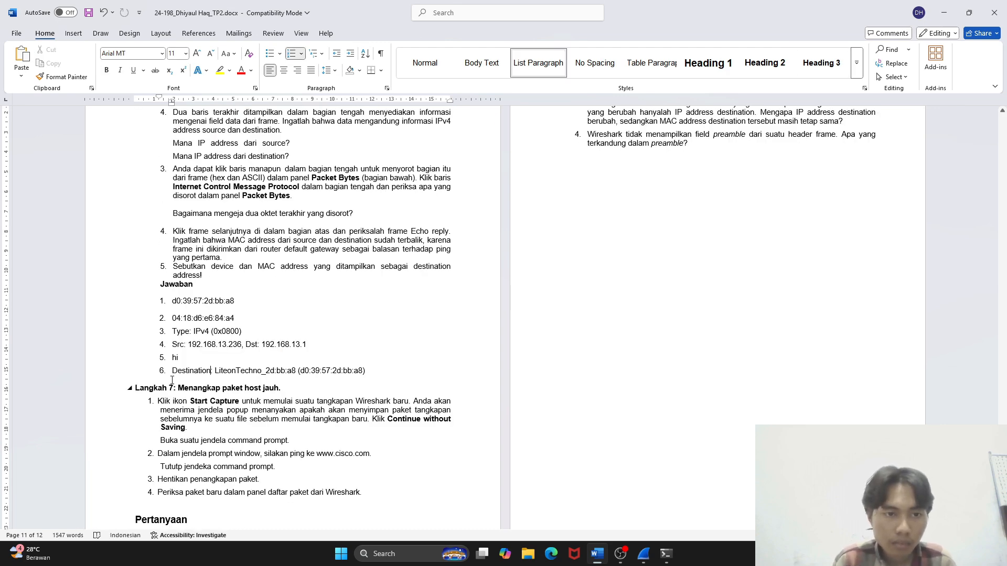
# Reword answer 6 in Word as "Device: LiteonTechno_2d:bb:a8 Mac = d0:39:57:2d:bb:a8", without the parentheses
pyautogui.moveTo(211, 371); pyautogui.dragTo(172, 380)
pyautogui.write('Device')
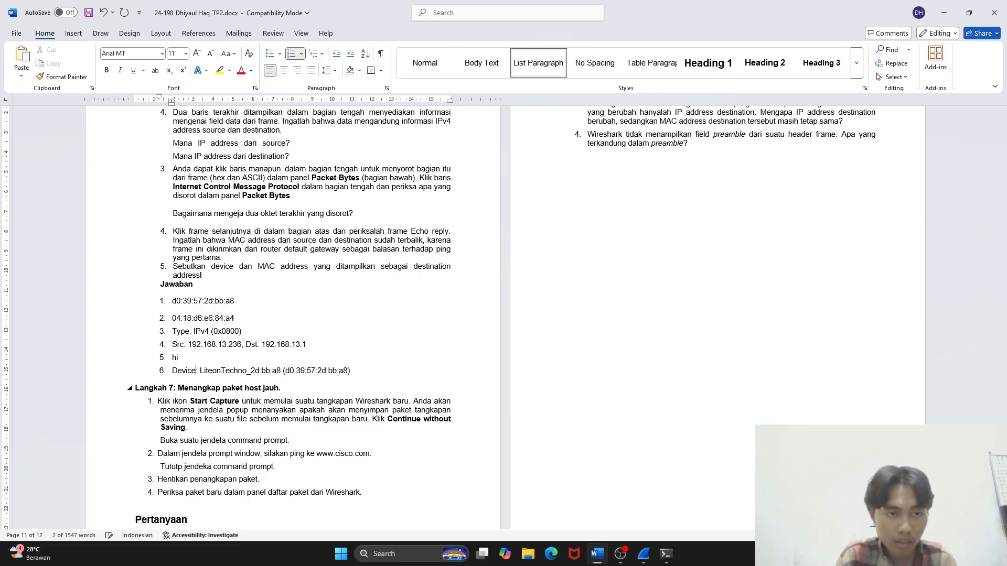
pyautogui.press('Right')
pyautogui.press('Right')
pyautogui.press('Right')
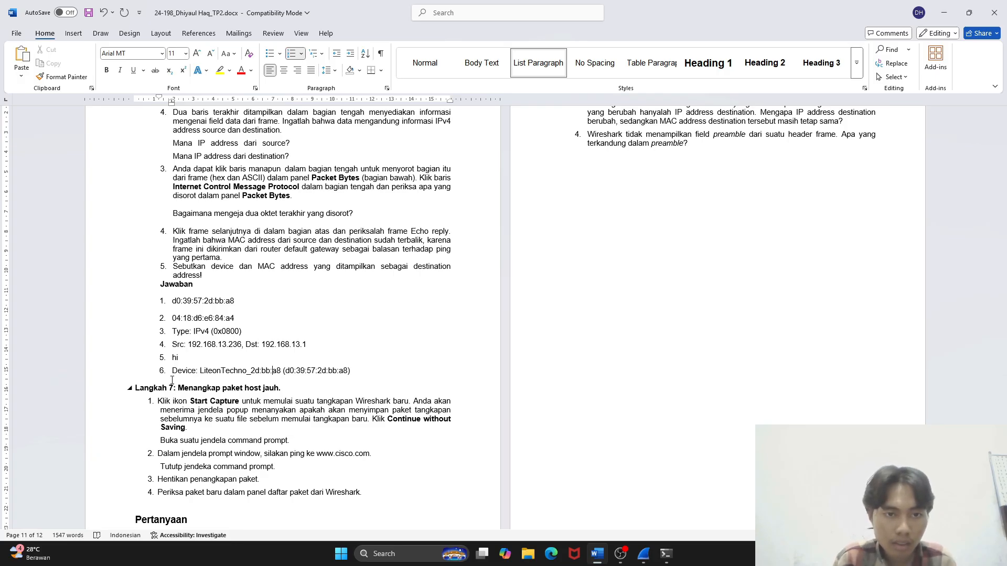
pyautogui.write('Mac')
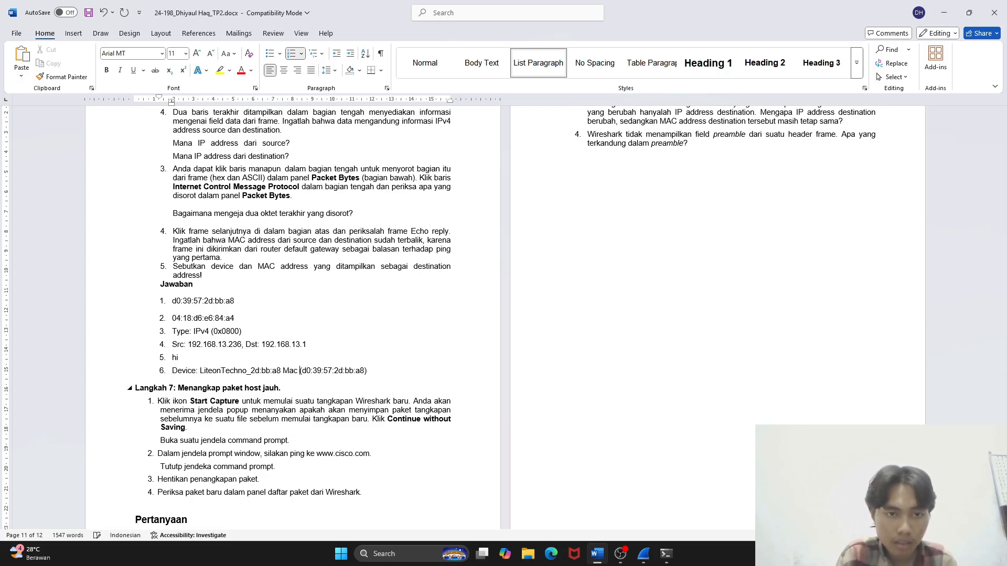
pyautogui.press('Delete')
pyautogui.write('=')
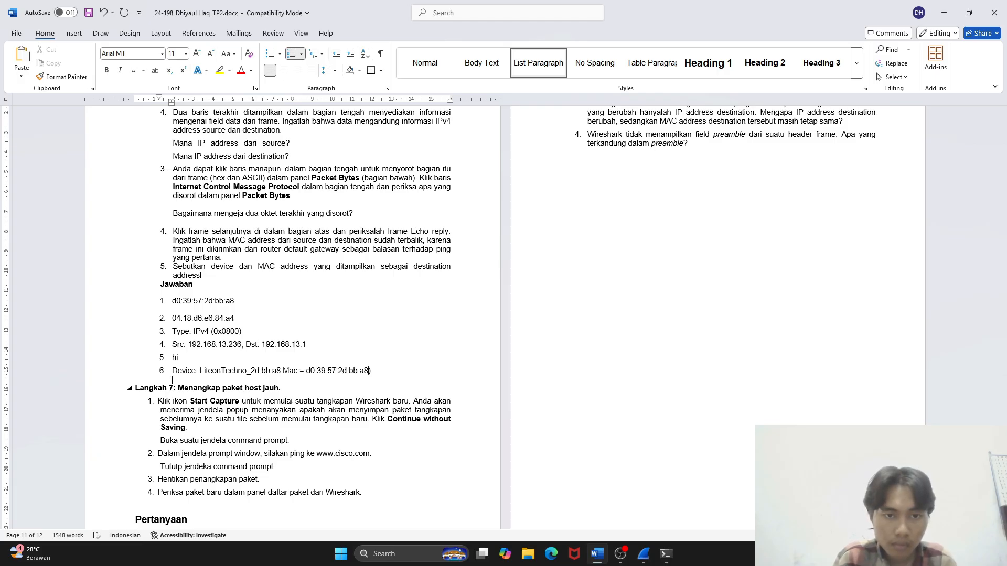
pyautogui.press('Delete')
pyautogui.scroll(3, 168, 377)
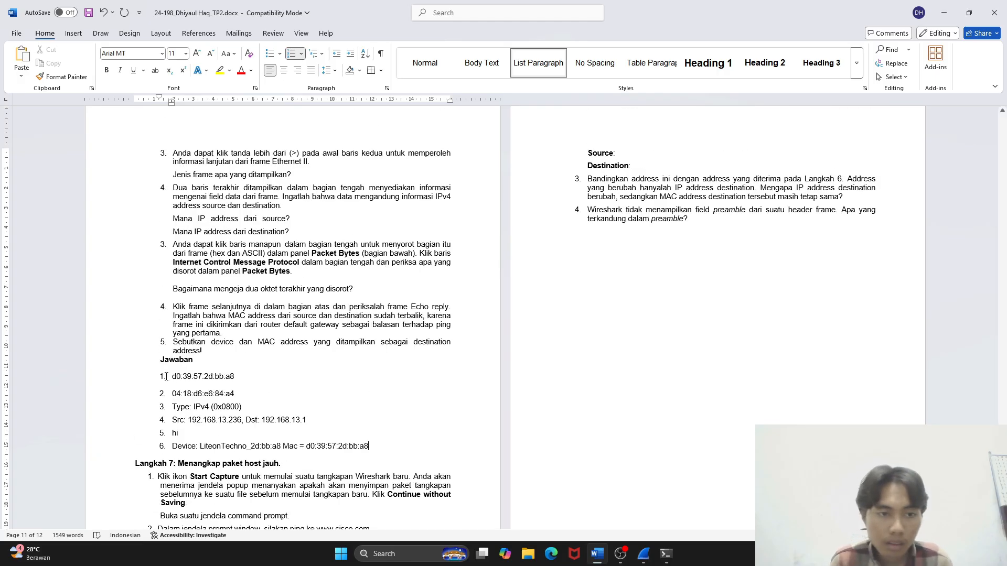
# Start a new Wi-Fi capture in Wireshark, continuing without saving the previously captured packets
pyautogui.scroll(-5, 256, 399)
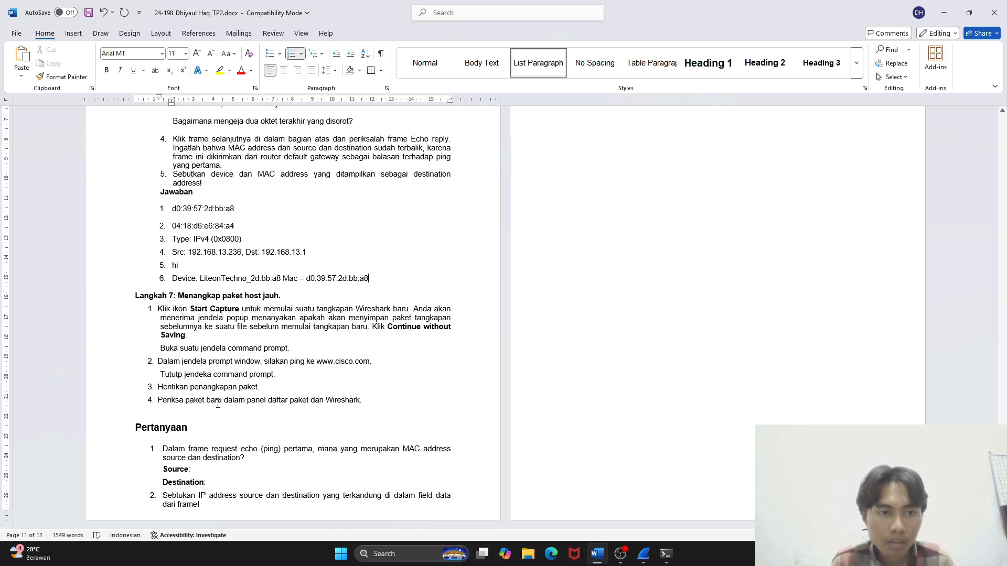
pyautogui.hotkey('alt', 'Tab')
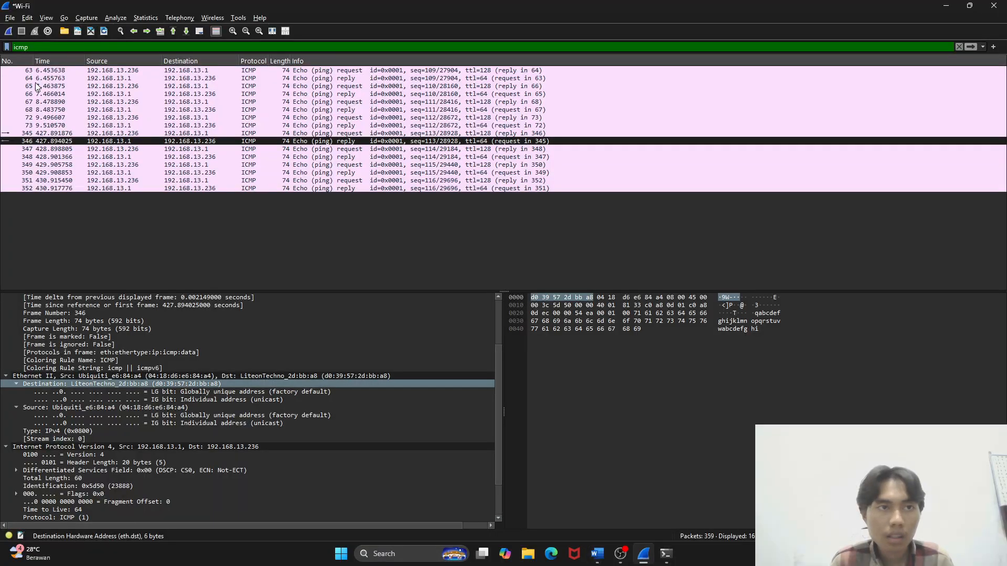
pyautogui.click(8, 30)
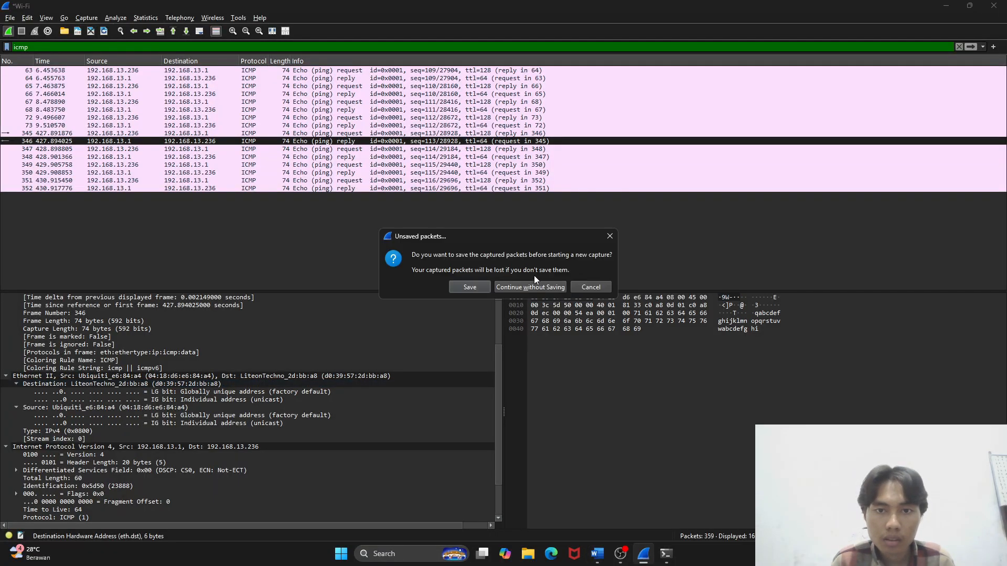
pyautogui.click(547, 287)
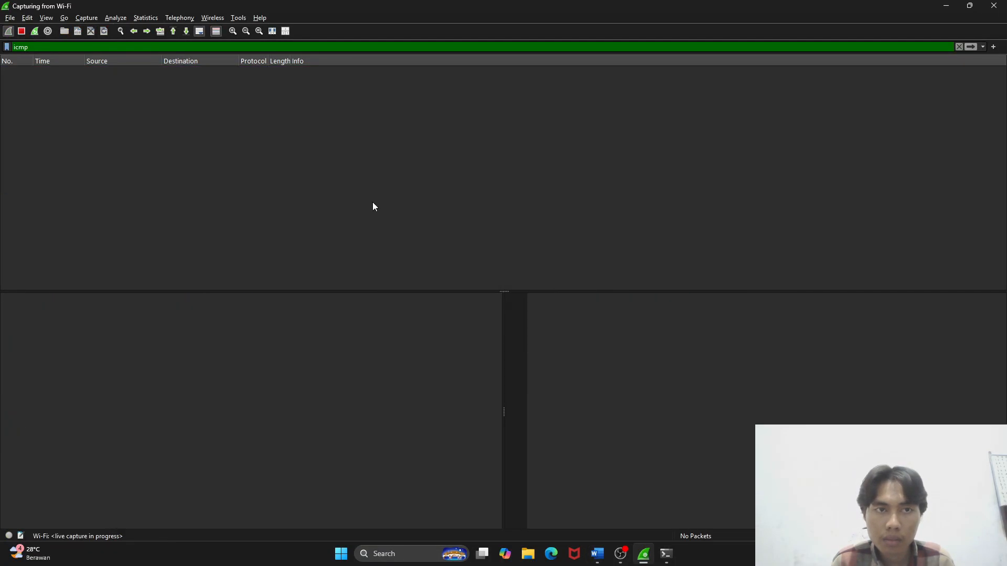
pyautogui.hotkey('alt', 'Tab')
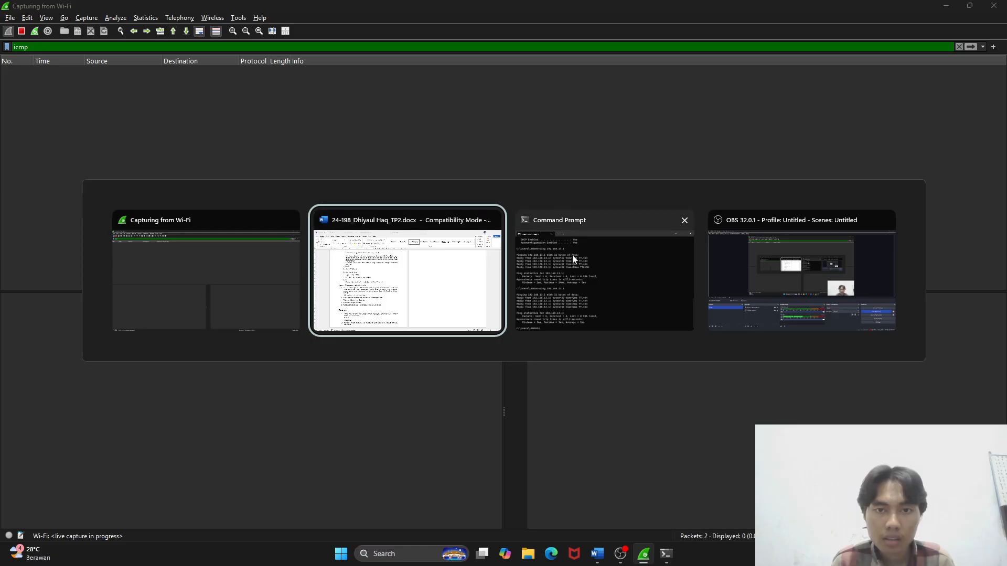
pyautogui.click(572, 254)
pyautogui.hotkey('alt', 'Tab')
pyautogui.click(610, 269)
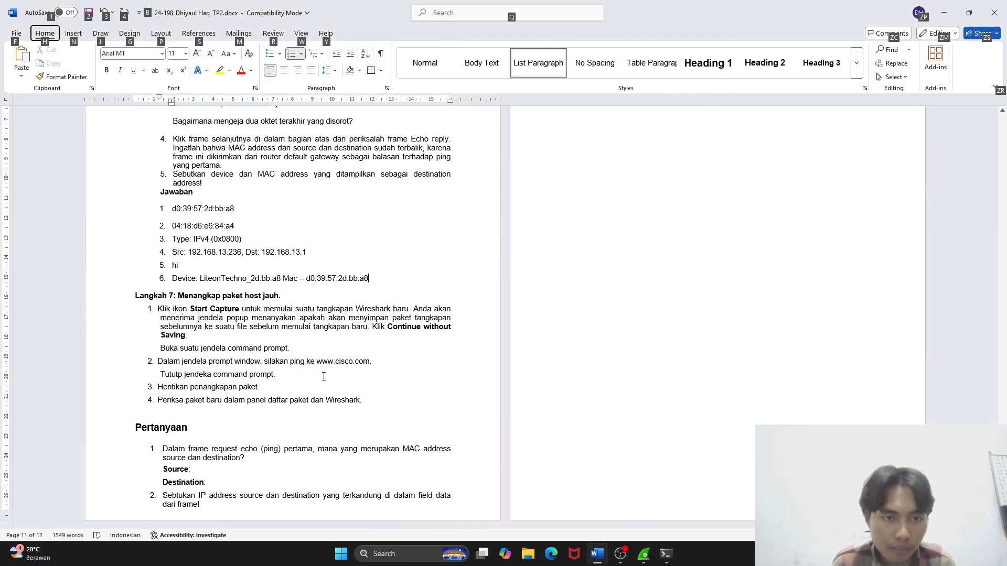
pyautogui.moveTo(376, 363); pyautogui.dragTo(290, 361)
pyautogui.hotkey('alt', 'Tab')
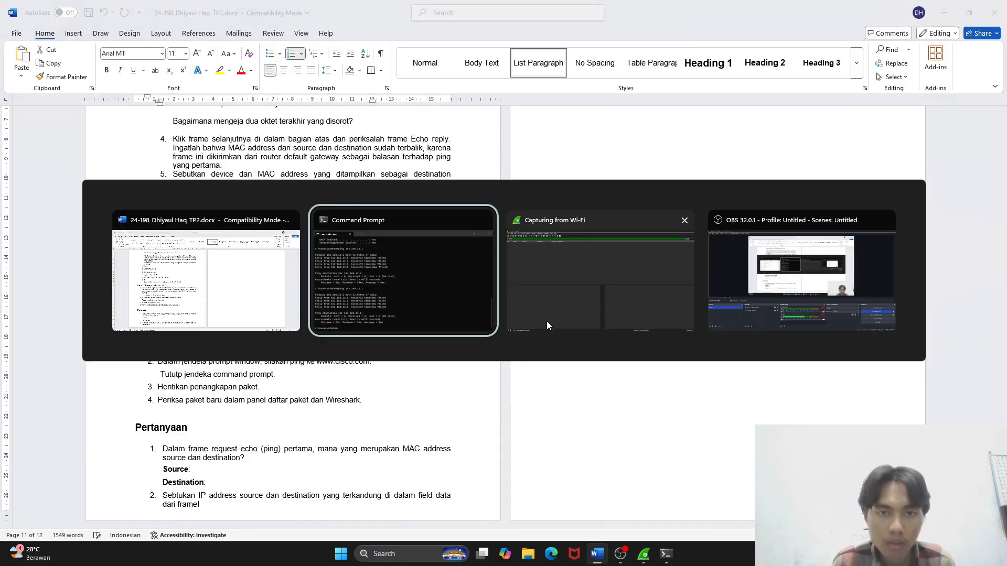
pyautogui.click(345, 317)
pyautogui.write('ping 22')
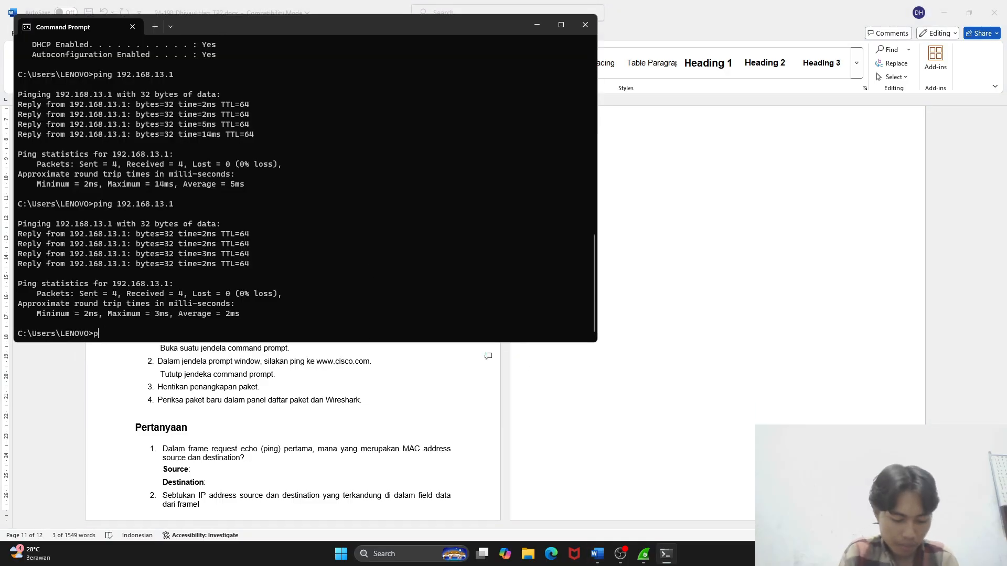
pyautogui.press('BackSpace')
pyautogui.press('BackSpace')
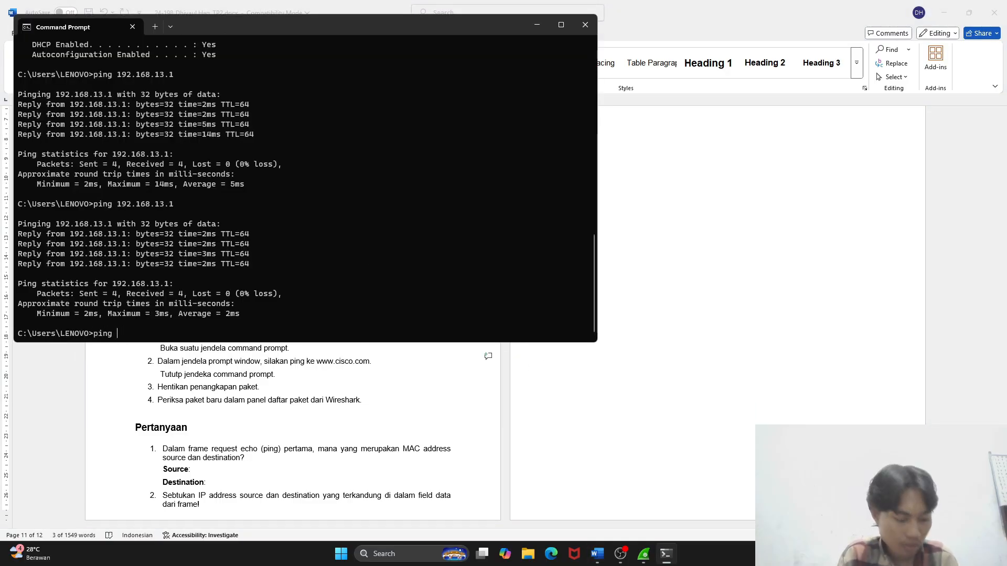
pyautogui.write('www.cisco.com')
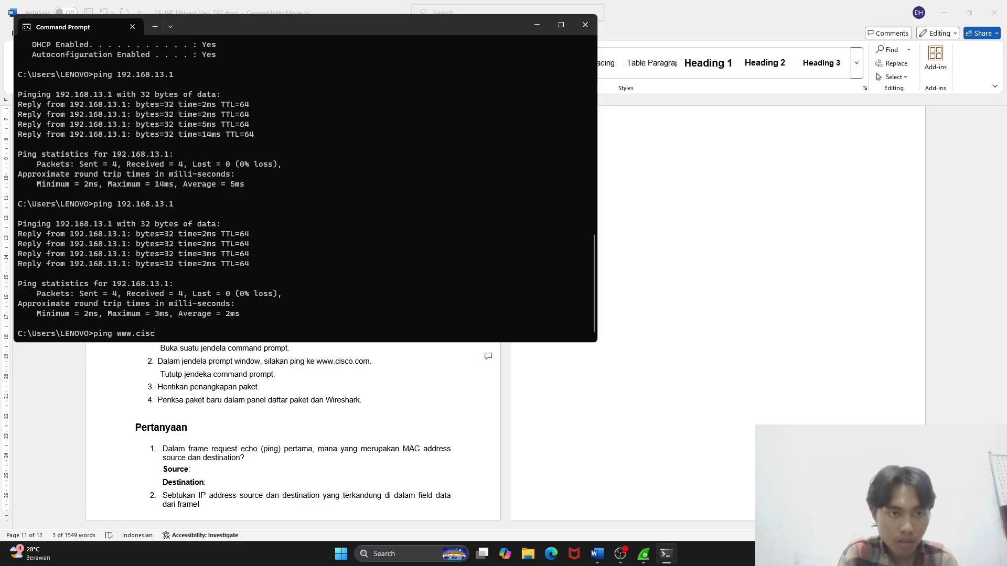
pyautogui.press('Return')
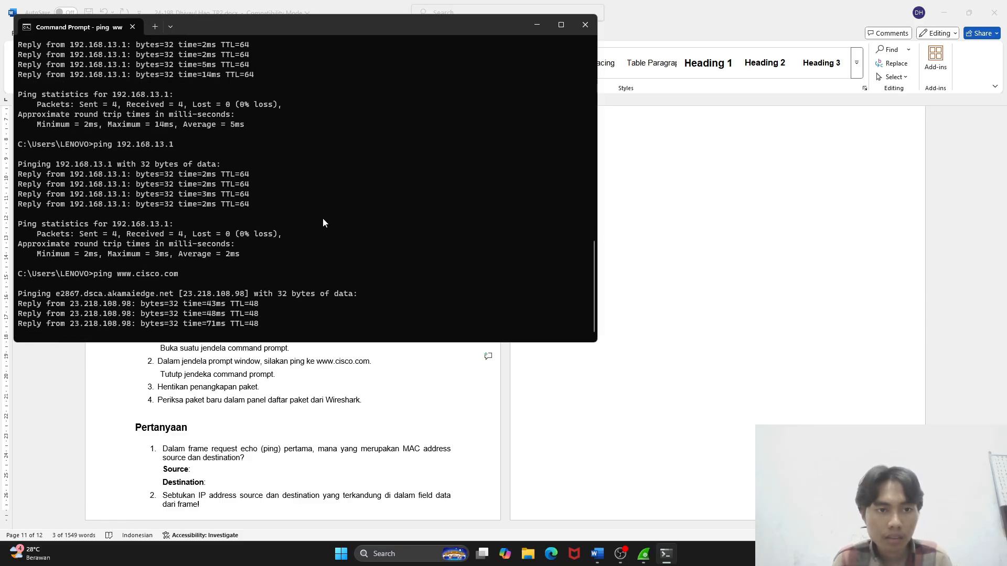
# Check the instruction after the ping in Word, close Command Prompt and return to the Langkah 7 section
pyautogui.hotkey('alt', 'Tab')
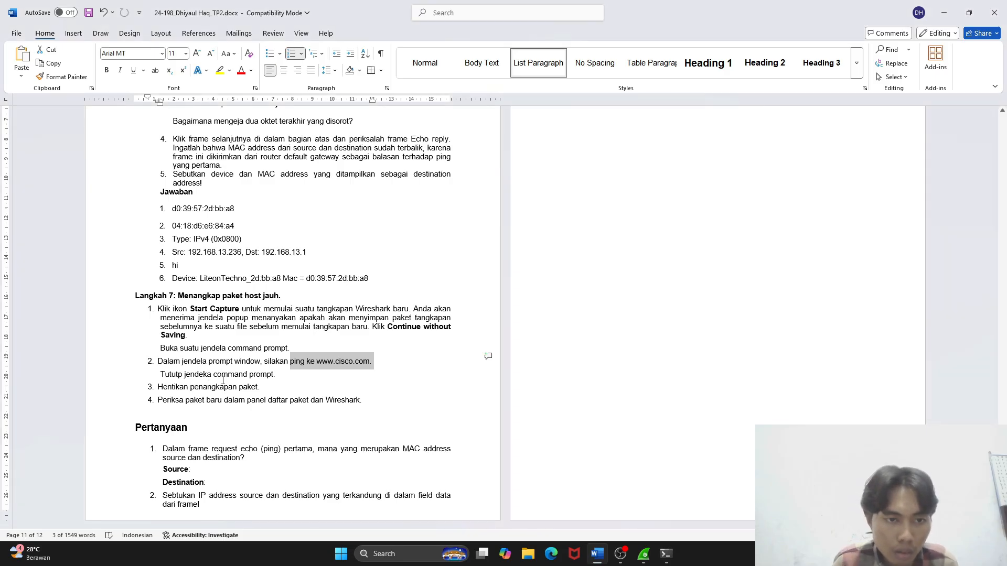
pyautogui.hotkey('alt', 'Tab')
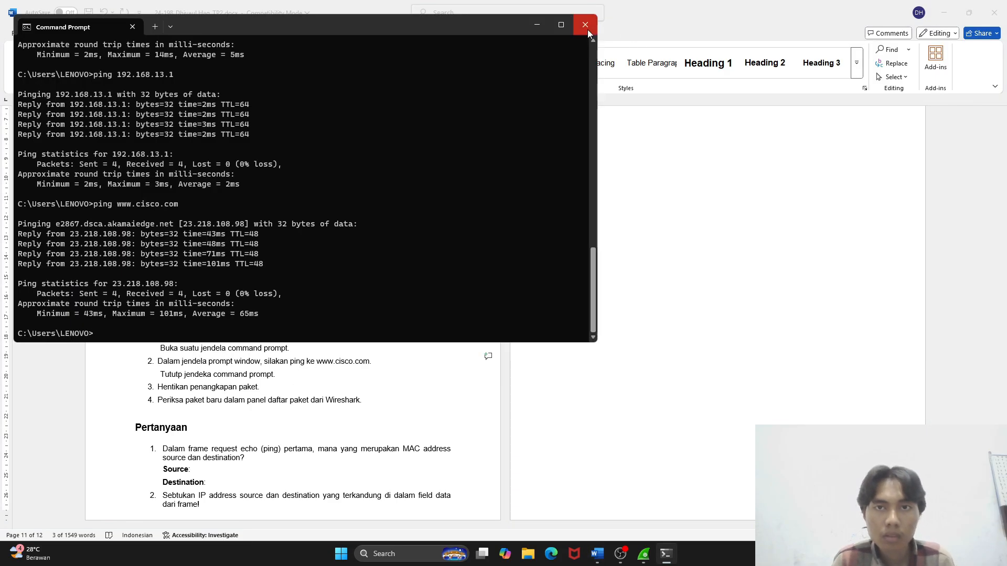
pyautogui.click(578, 32)
pyautogui.click(364, 361)
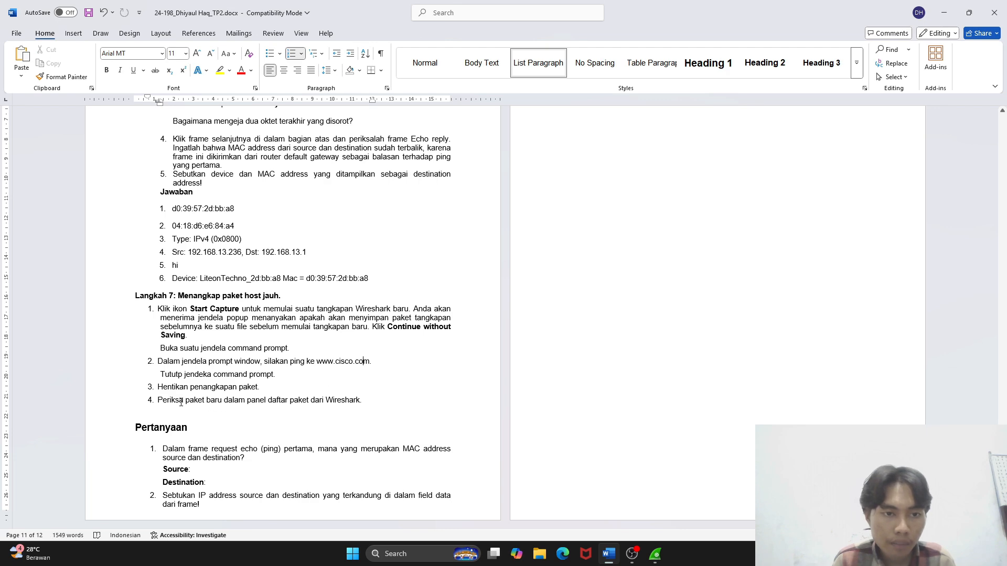
# Stop the running Wi-Fi capture in Wireshark and return to the report in Word
pyautogui.hotkey('alt', 'Tab')
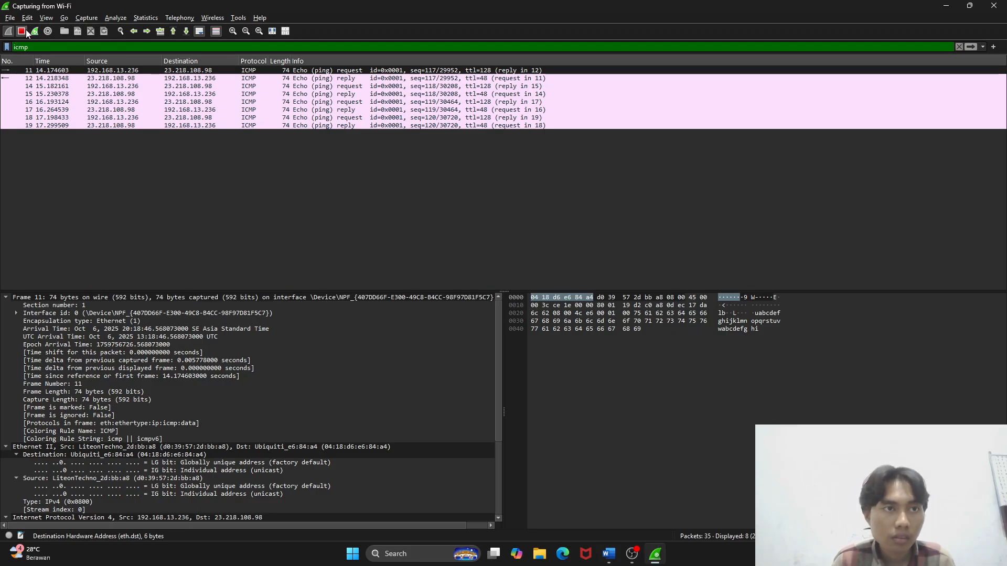
pyautogui.click(23, 31)
pyautogui.hotkey('alt', 'Tab')
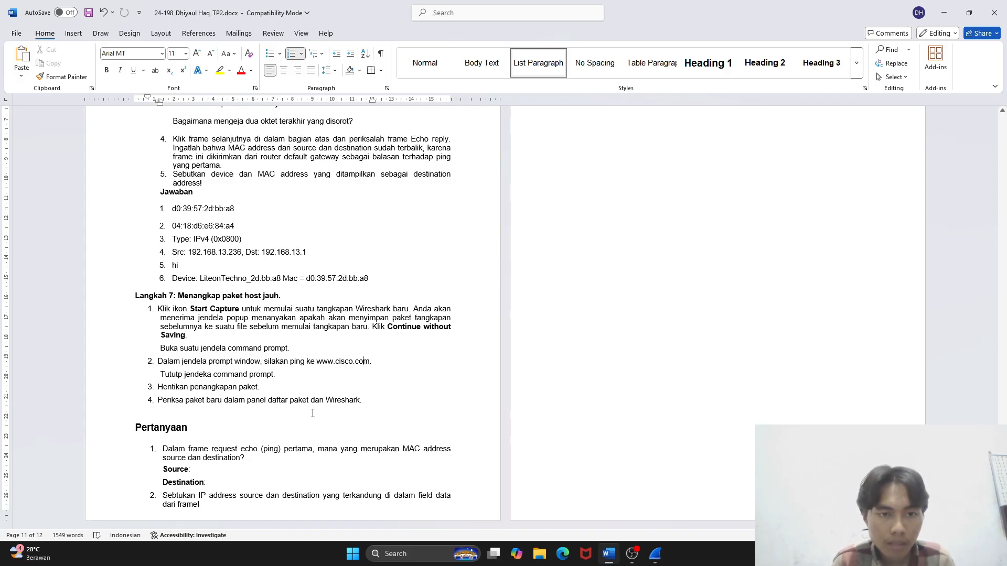
# Capture the Wireshark window with Echo request packet 11 selected and paste the screenshot into Word below item 4 of Langkah 7
pyautogui.hotkey('alt', 'Tab')
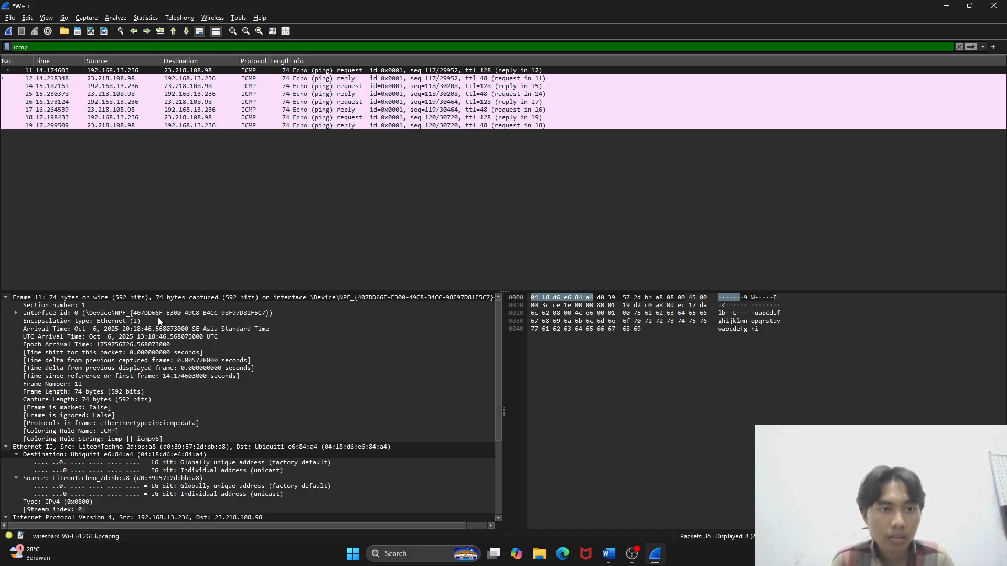
pyautogui.click(116, 77)
pyautogui.click(114, 70)
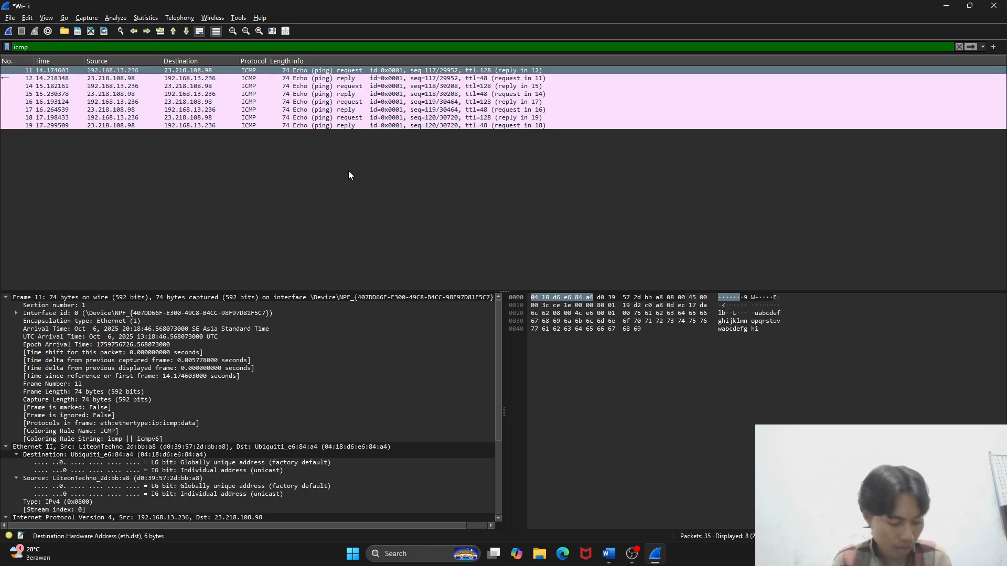
pyautogui.hotkey('alt', 'Tab')
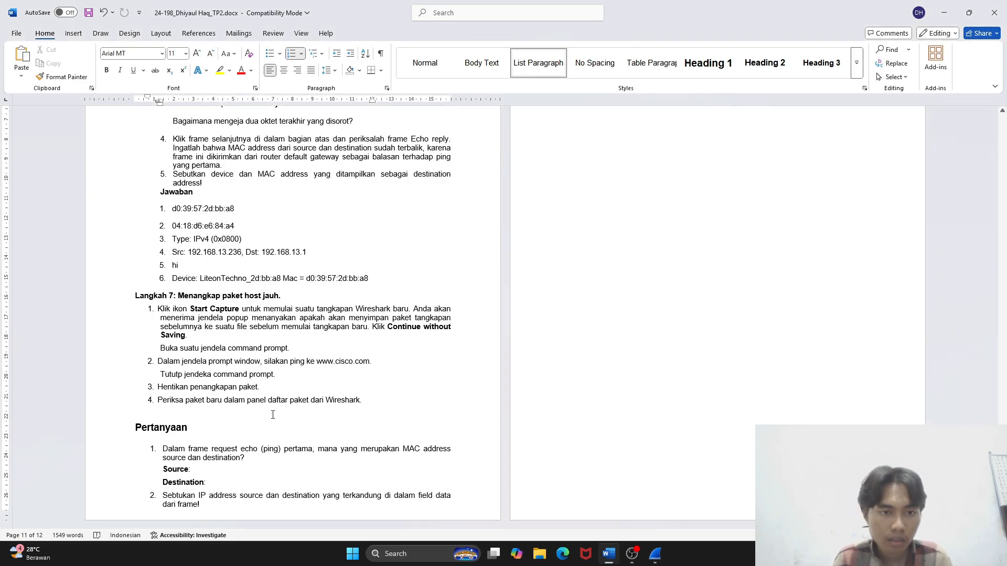
pyautogui.click(248, 414)
pyautogui.press('Return')
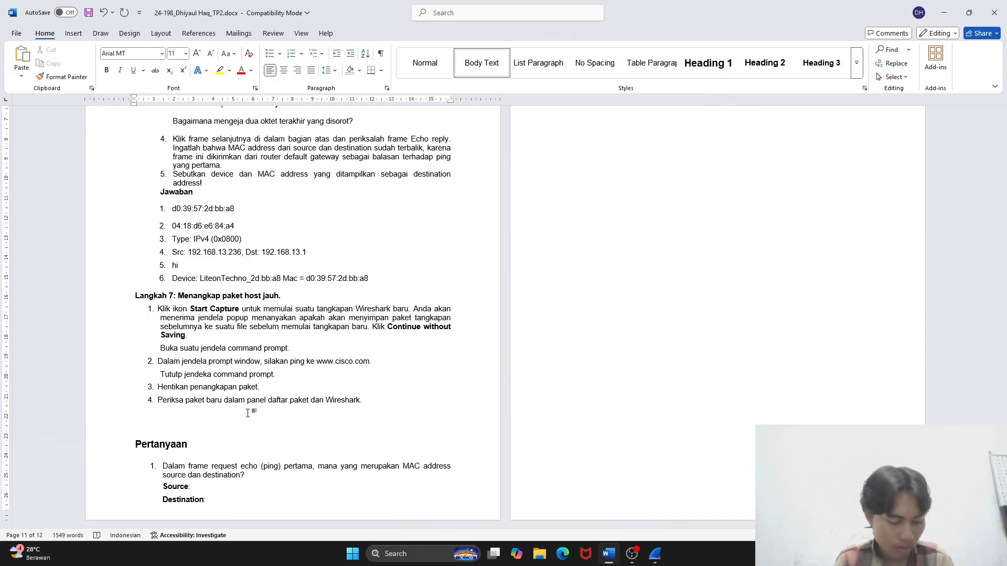
pyautogui.hotkey('ctrl', 'v')
pyautogui.scroll(6, 344, 355)
pyautogui.scroll(-4, 309, 310)
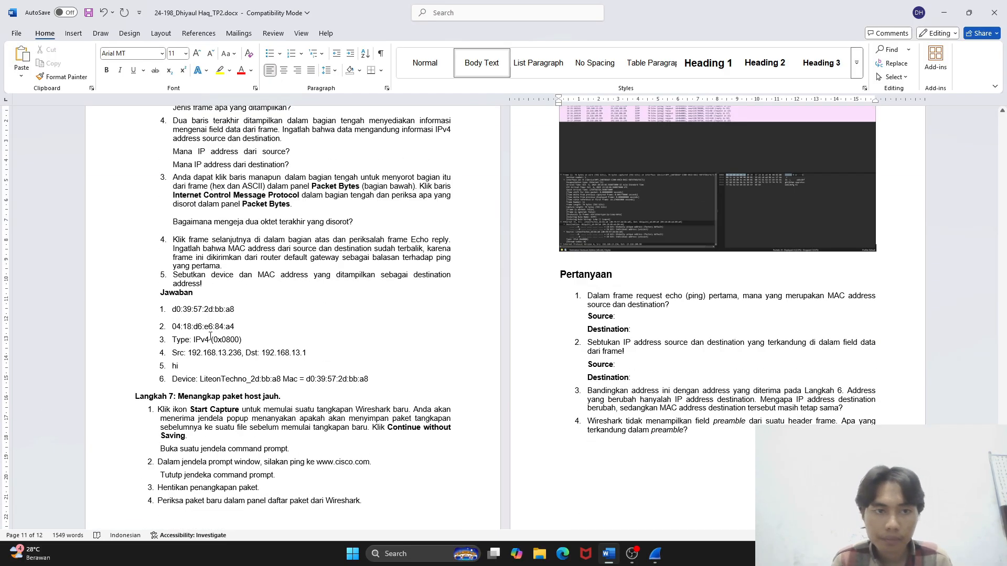
pyautogui.scroll(-3, 210, 336)
pyautogui.scroll(6, 605, 359)
pyautogui.scroll(-6, 605, 358)
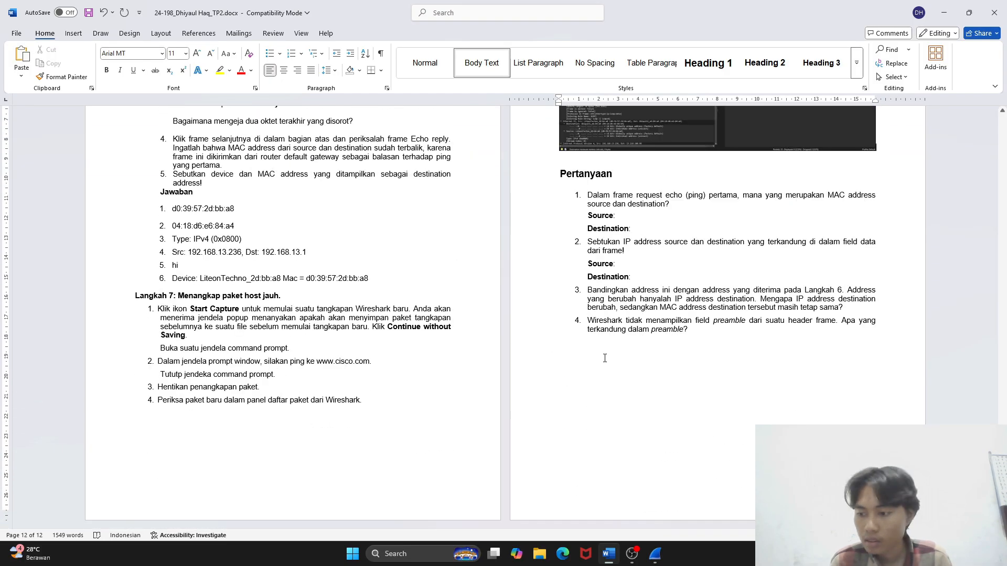
# Add a bold "Jawaban" heading on the empty line below question 4 of the Pertanyaan section
pyautogui.scroll(3, 604, 358)
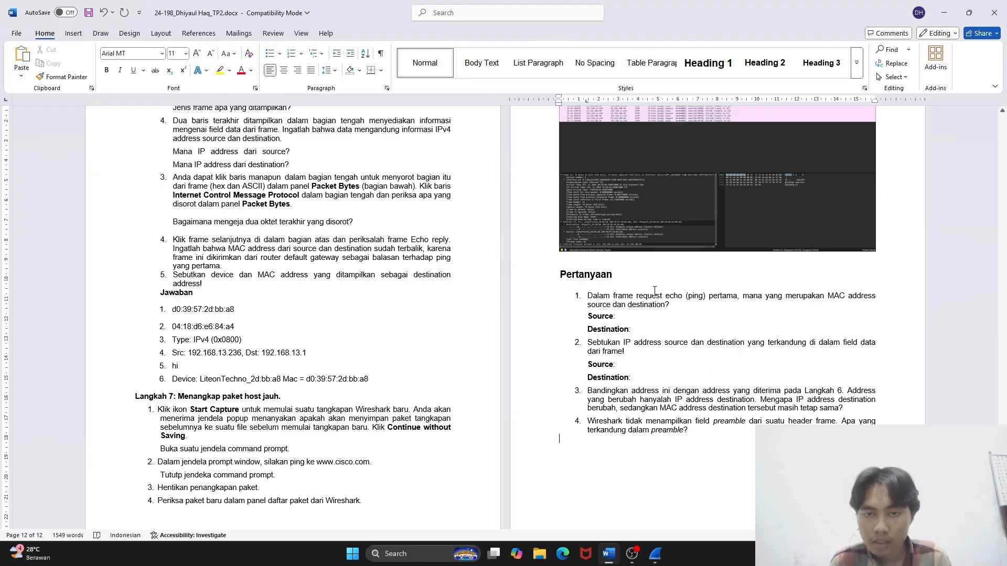
pyautogui.scroll(-5, 692, 355)
pyautogui.scroll(4, 703, 359)
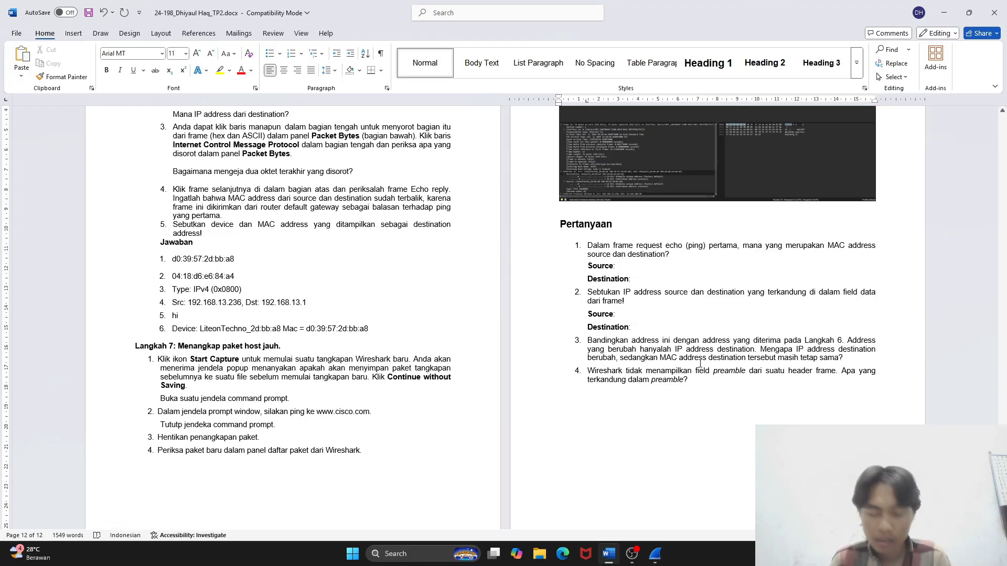
pyautogui.write('Jawaba')
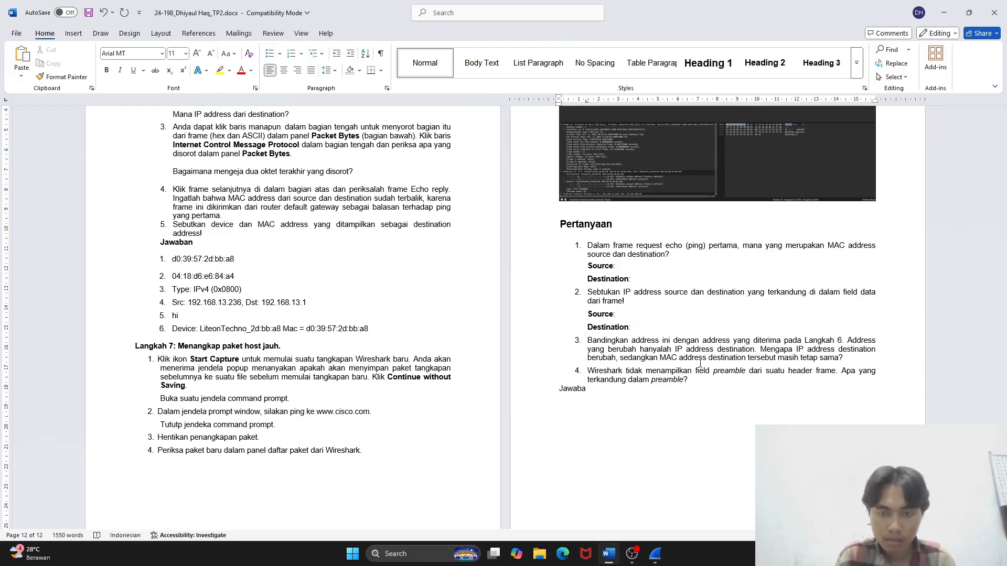
pyautogui.write('n')
pyautogui.hotkey('shift', 'Home')
pyautogui.hotkey('ctrl', 'b')
pyautogui.press('Home')
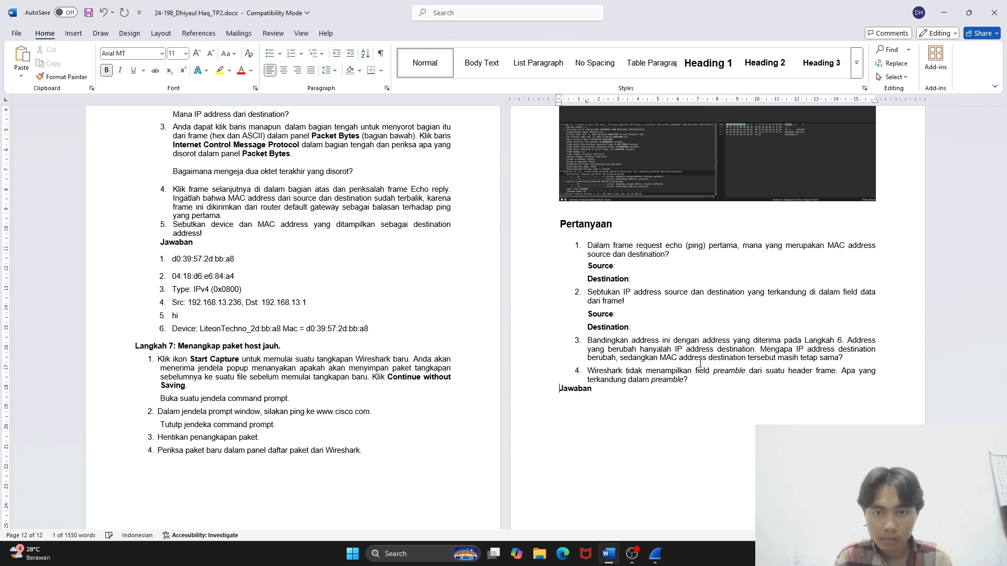
pyautogui.press('Tab')
pyautogui.press('BackSpace')
pyautogui.press('Right')
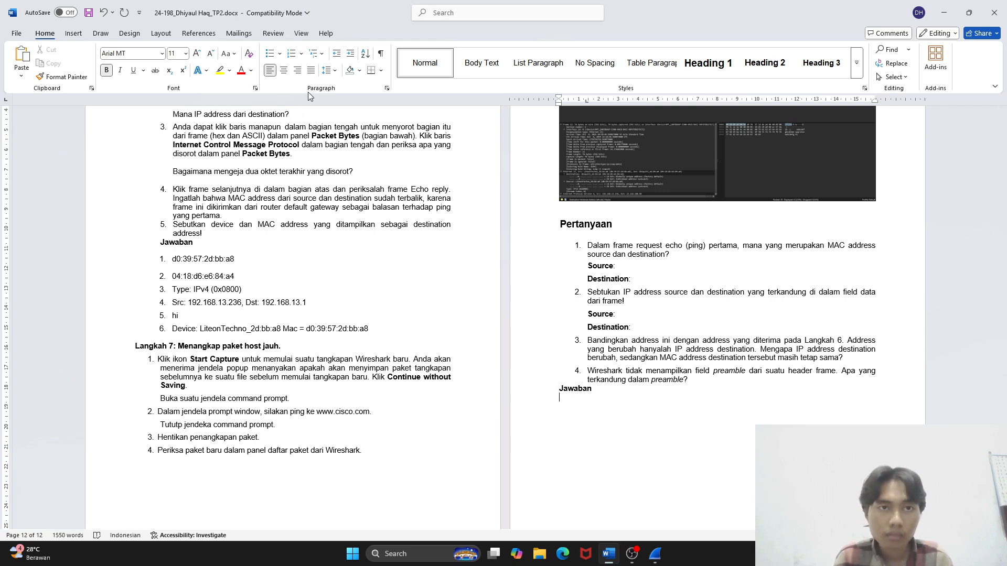
# Start a non-bold numbered list beneath the new Jawaban heading, leaving item 1 empty, and review question 1
pyautogui.click(291, 54)
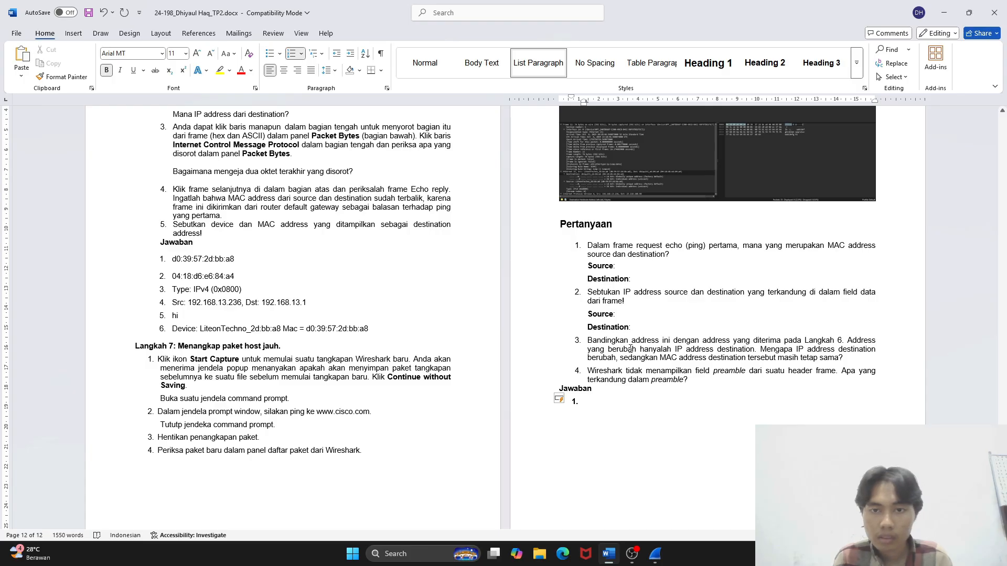
pyautogui.write('a')
pyautogui.hotkey('shift', 'Left')
pyautogui.press('BackSpace')
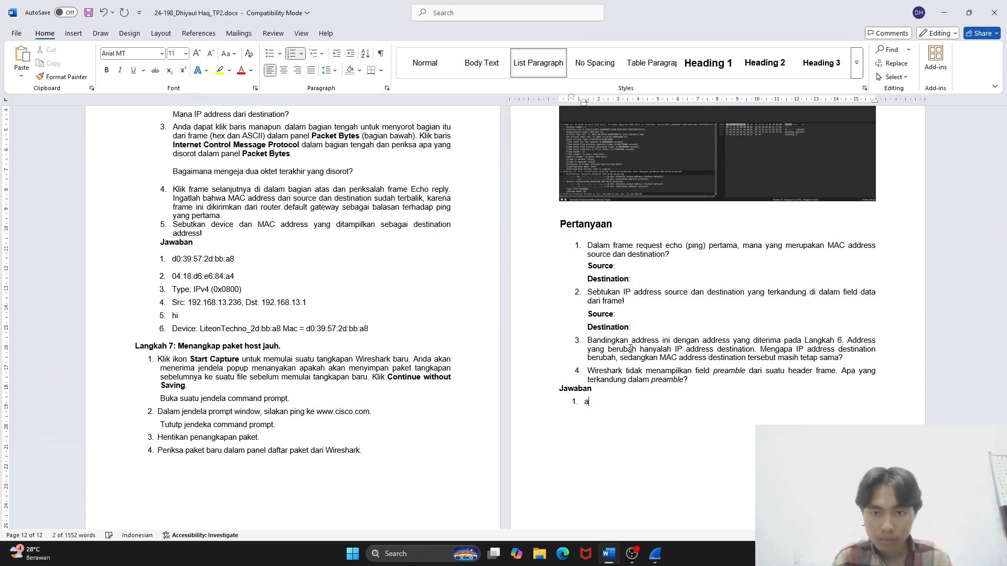
pyautogui.scroll(2, 656, 384)
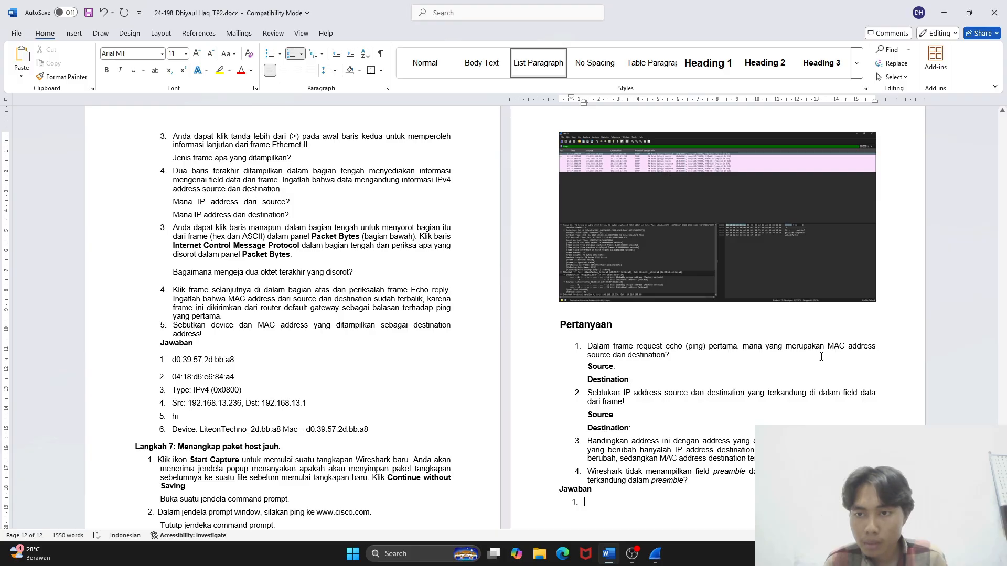
# Compare question 1 of the Pertanyaan section in Word with the details of Echo request packet 11 in Wireshark
pyautogui.hotkey('alt', 'Tab')
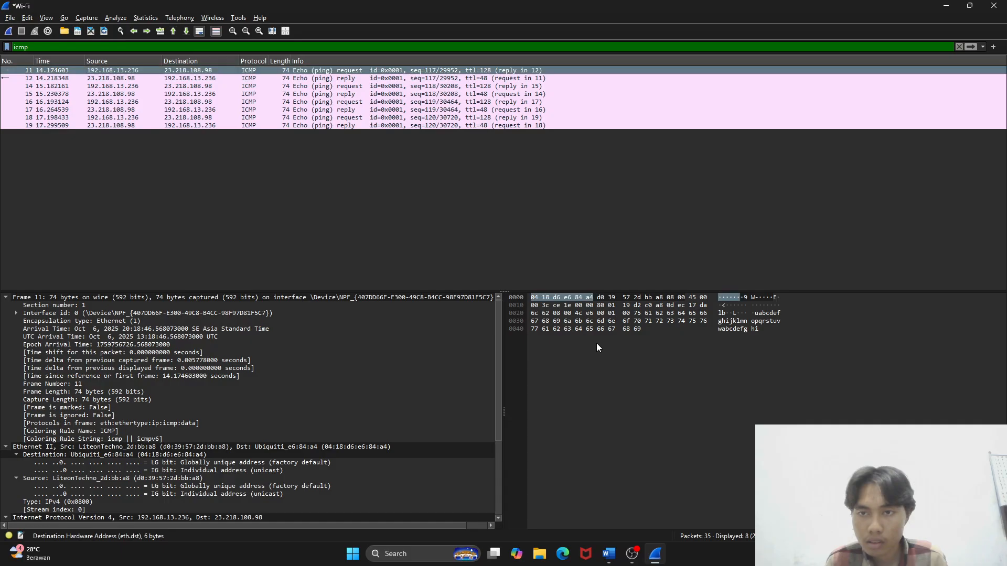
pyautogui.click(231, 71)
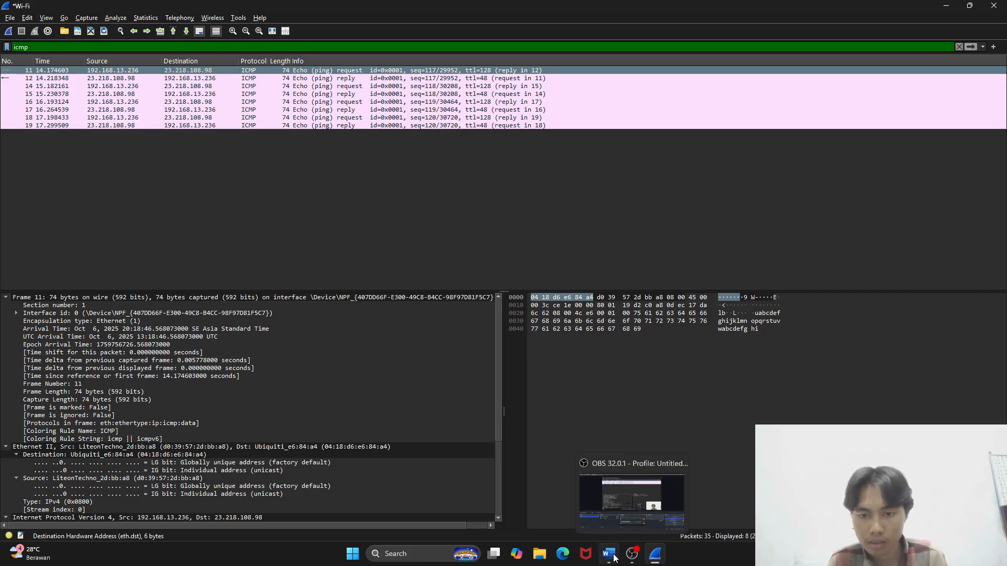
pyautogui.moveTo(615, 557)
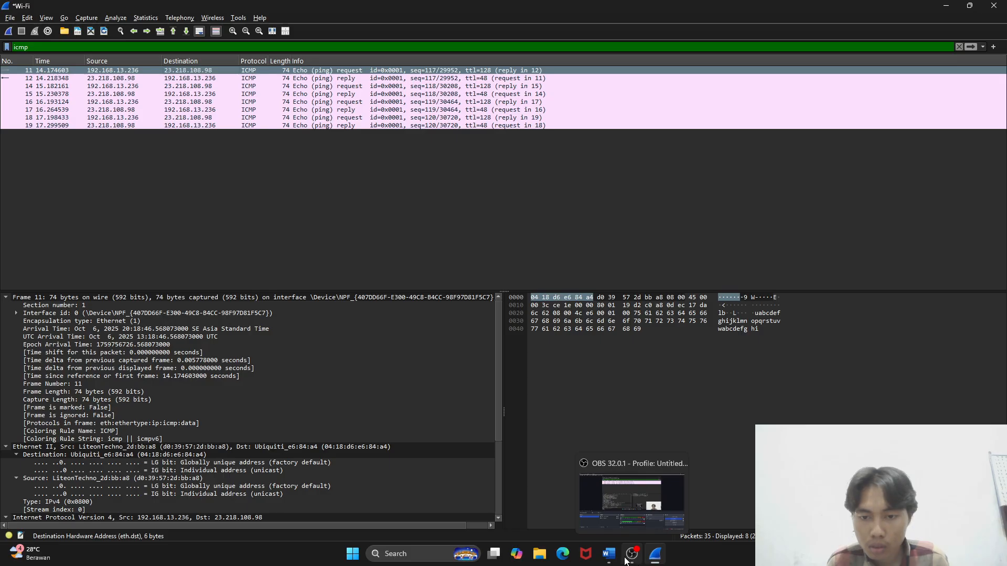
pyautogui.click(617, 554)
pyautogui.scroll(-3, 591, 291)
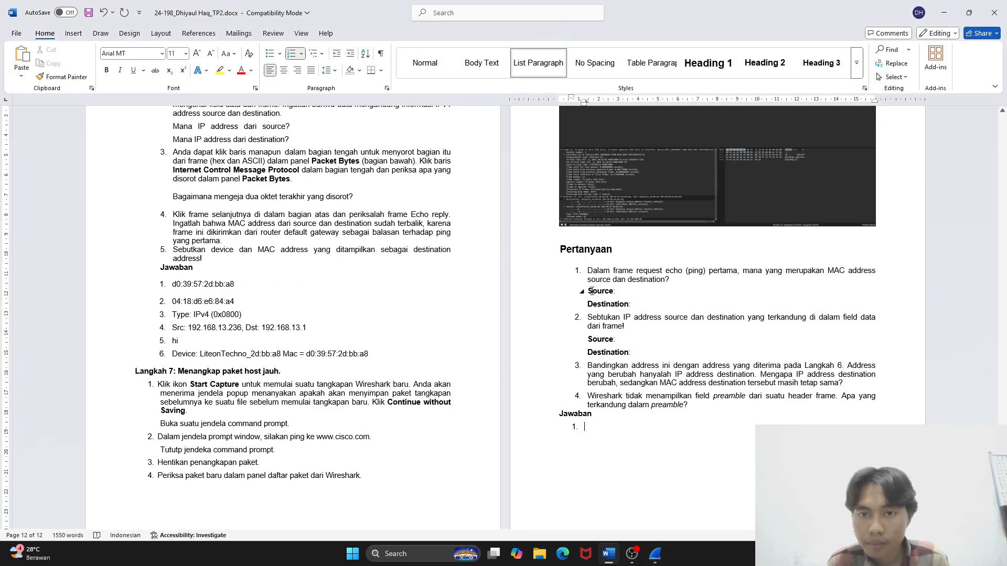
pyautogui.hotkey('alt', 'Tab')
pyautogui.hotkey('alt', 'Tab')
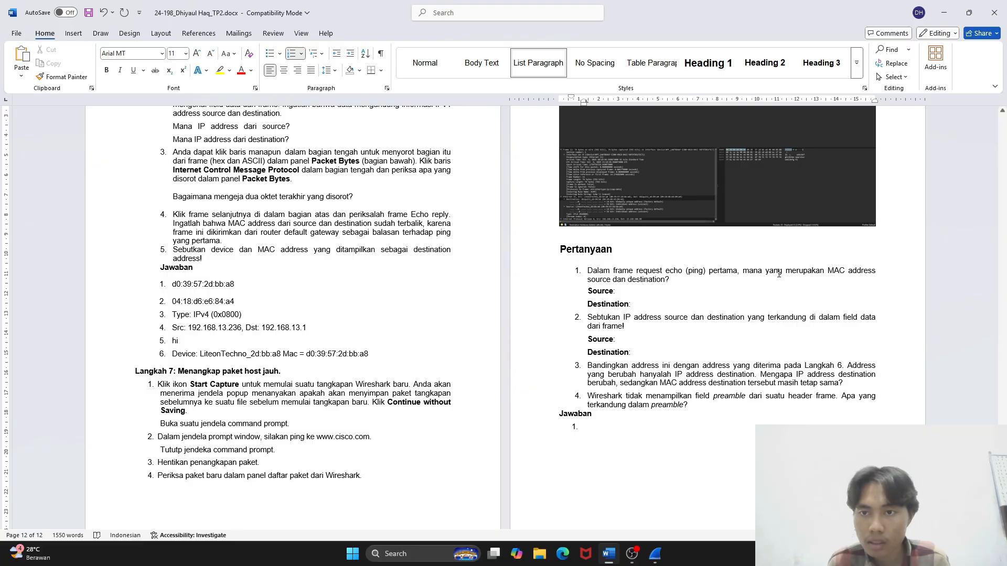
# Copy packet 11's Ethernet II Destination field from Wireshark onto the Source line of question 1 in Word
pyautogui.hotkey('alt', 'Tab')
pyautogui.scroll(-5, 204, 369)
pyautogui.scroll(3, 205, 369)
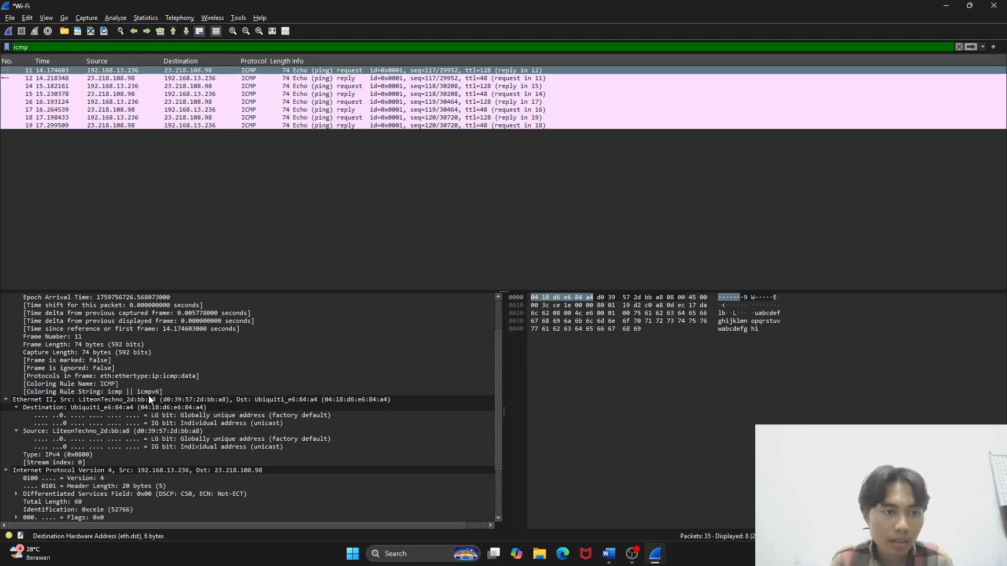
pyautogui.click(123, 408)
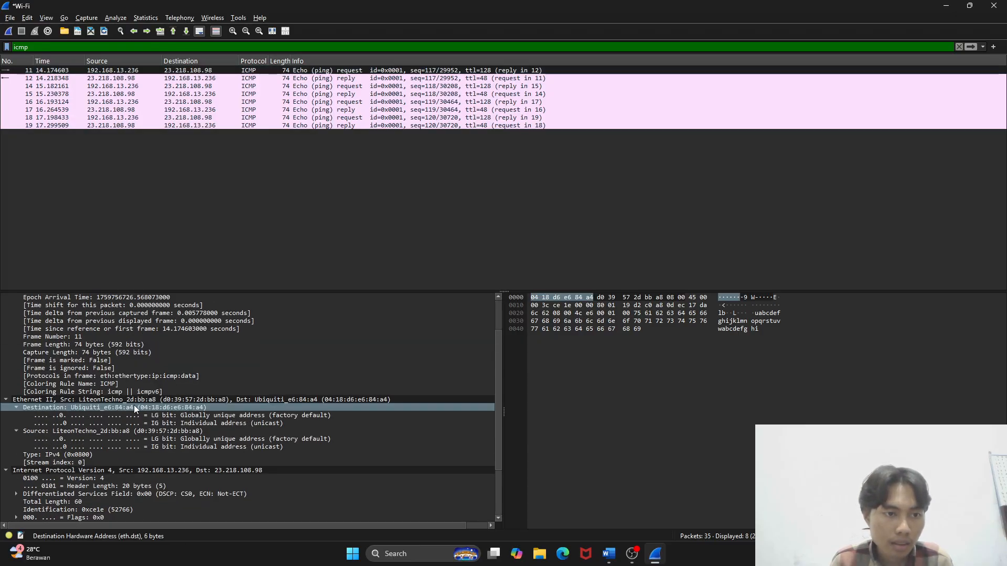
pyautogui.moveTo(134, 405); pyautogui.dragTo(677, 289)
pyautogui.click(797, 334)
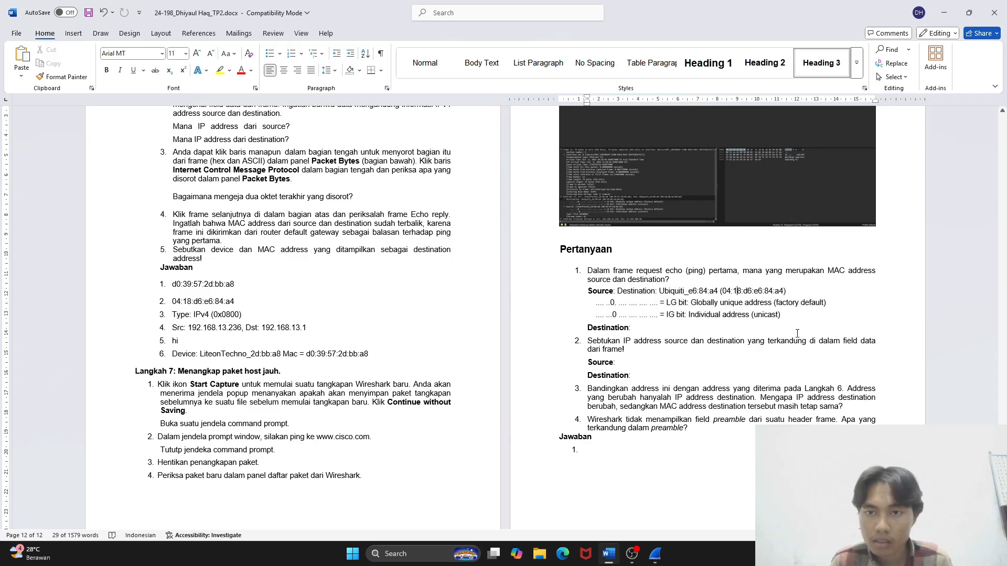
# Delete the field label, device name and opening parenthesis before 04:18:d6:e6:84:a4 on question 1's Source line
pyautogui.hotkey('shift', 'Left')
pyautogui.hotkey('shift', 'Left')
pyautogui.hotkey('shift', 'Left')
pyautogui.hotkey('shift', 'Left')
pyautogui.hotkey('shift', 'Left')
pyautogui.hotkey('shift', 'Left')
pyautogui.hotkey('shift', 'Left')
pyautogui.hotkey('shift', 'Left')
pyautogui.hotkey('shift', 'Left')
pyautogui.hotkey('shift', 'Left')
pyautogui.hotkey('shift', 'Left')
pyautogui.hotkey('shift', 'Left')
pyautogui.hotkey('shift', 'Left')
pyautogui.hotkey('shift', 'Left')
pyautogui.hotkey('shift', 'Left')
pyautogui.hotkey('shift', 'Left')
pyautogui.hotkey('shift', 'Left')
pyautogui.hotkey('shift', 'Left')
pyautogui.hotkey('shift', 'Left')
pyautogui.hotkey('shift', 'Left')
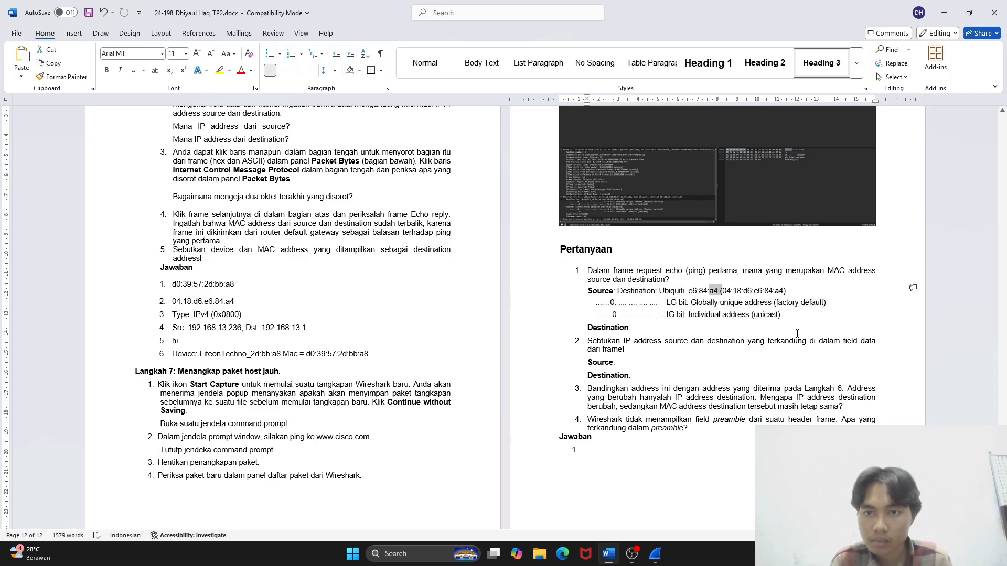
pyautogui.hotkey('shift', 'Right')
pyautogui.press('Delete')
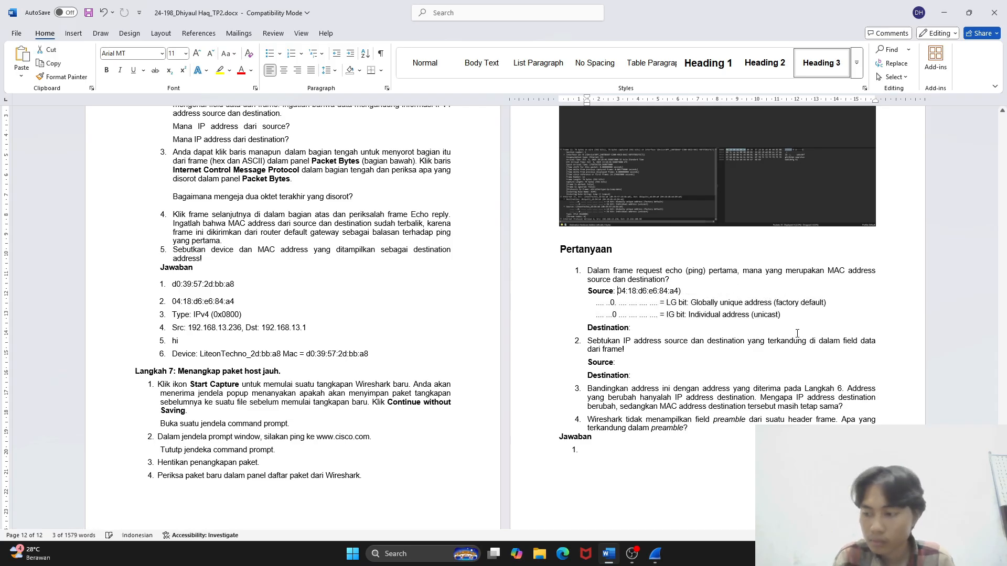
# Remove the closing parenthesis after 04:18:d6:e6:84:a4 and delete the LG bit and IG bit lines beneath it
pyautogui.press('Right')
pyautogui.press('Right')
pyautogui.press('Right')
pyautogui.press('Right')
pyautogui.press('Right')
pyautogui.press('Right')
pyautogui.press('Right')
pyautogui.press('Right')
pyautogui.press('Right')
pyautogui.press('Right')
pyautogui.press('Right')
pyautogui.press('Right')
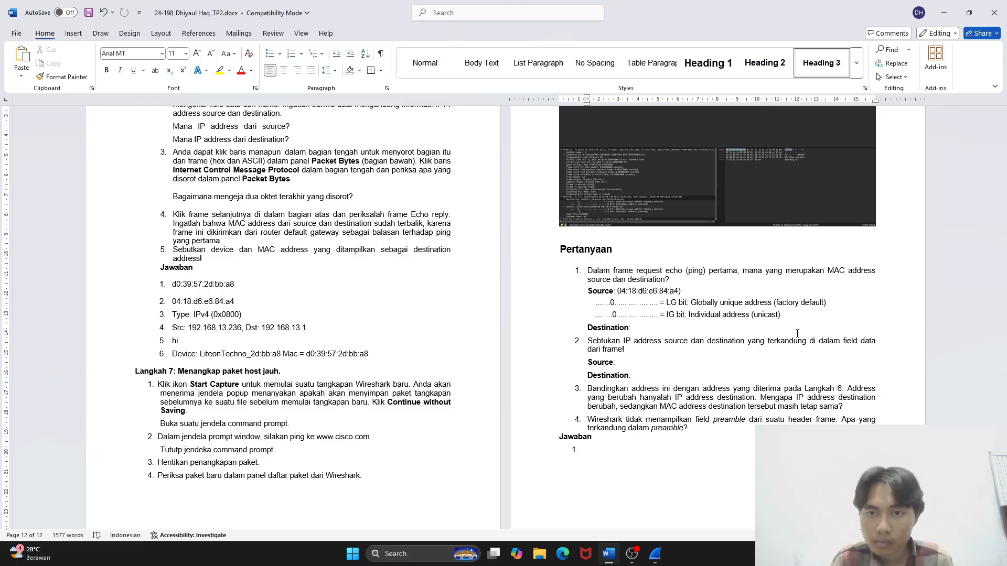
pyautogui.press('BackSpace')
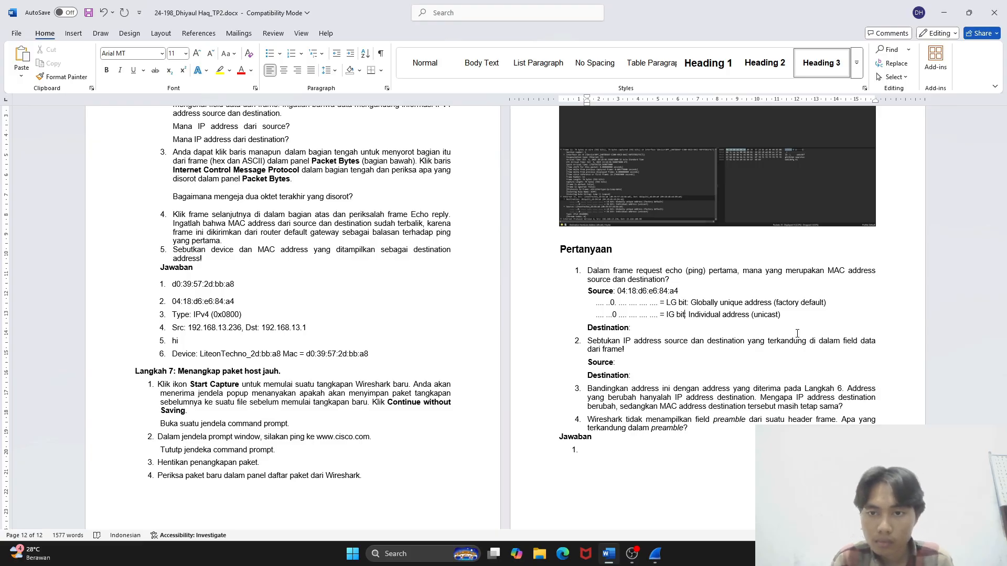
pyautogui.moveTo(785, 315); pyautogui.dragTo(548, 299)
pyautogui.press('BackSpace')
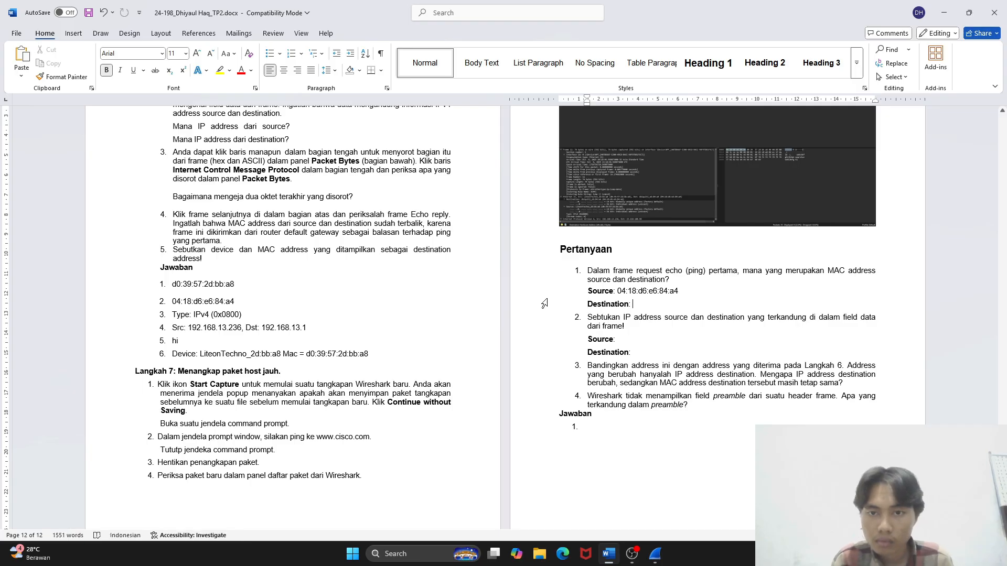
# Check the address roles in Wireshark and move 04:18:d6:e6:84:a4 from question 1's Source line to its Destination line
pyautogui.press('End')
pyautogui.hotkey('alt', 'Tab')
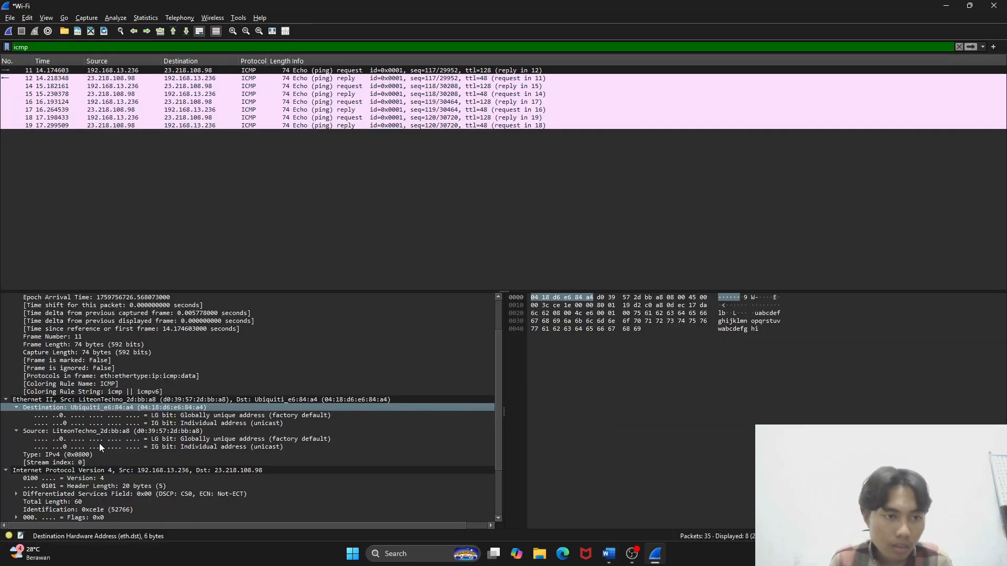
pyautogui.hotkey('alt', 'Tab')
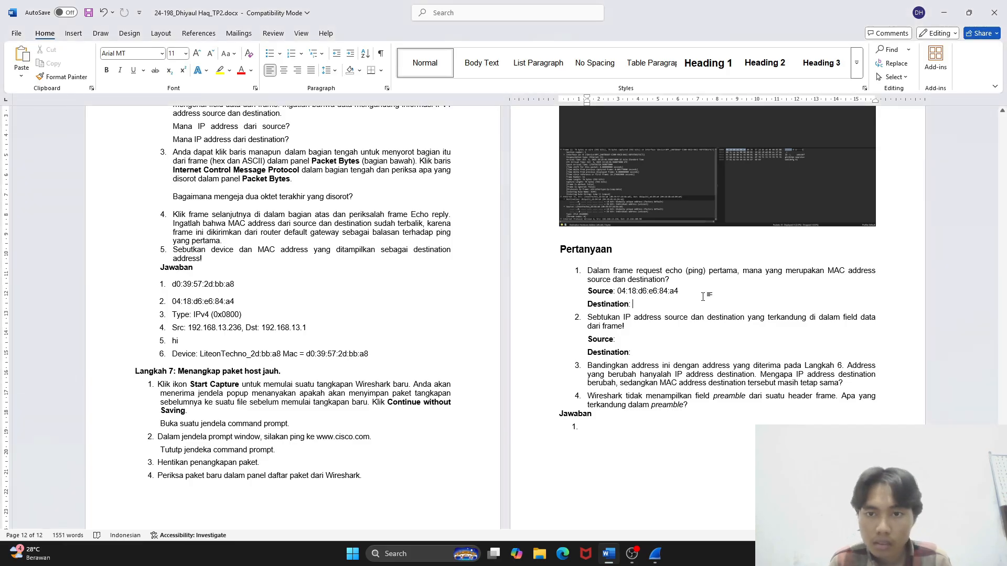
pyautogui.click(687, 289)
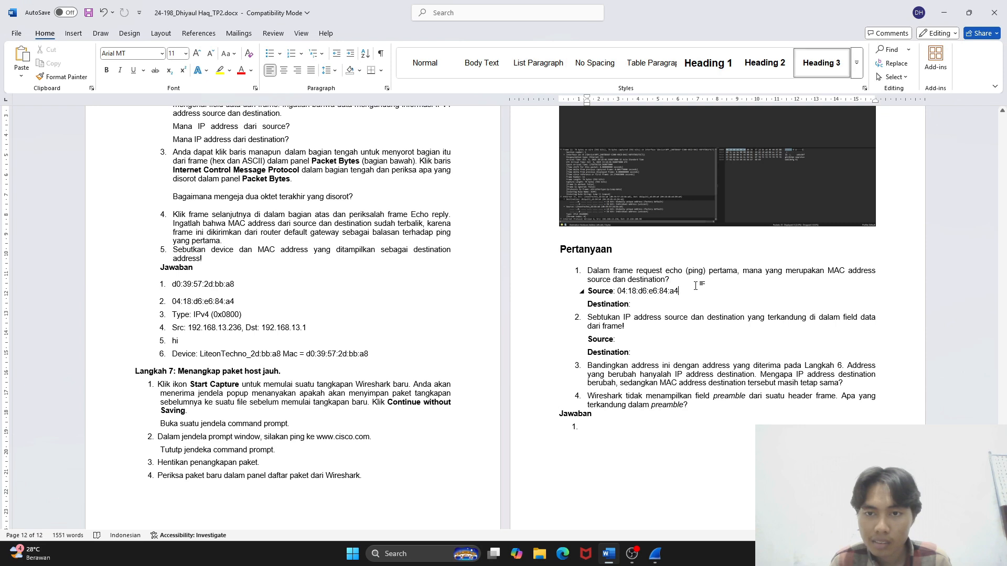
pyautogui.hotkey('shift', 'Left')
pyautogui.hotkey('shift', 'Left')
pyautogui.hotkey('shift', 'Left')
pyautogui.hotkey('shift', 'Left')
pyautogui.hotkey('shift', 'Left')
pyautogui.hotkey('shift', 'Left')
pyautogui.hotkey('shift', 'Left')
pyautogui.hotkey('shift', 'Left')
pyautogui.hotkey('shift', 'Left')
pyautogui.hotkey('shift', 'Left')
pyautogui.hotkey('shift', 'Left')
pyautogui.hotkey('shift', 'Left')
pyautogui.hotkey('shift', 'Left')
pyautogui.hotkey('shift', 'Left')
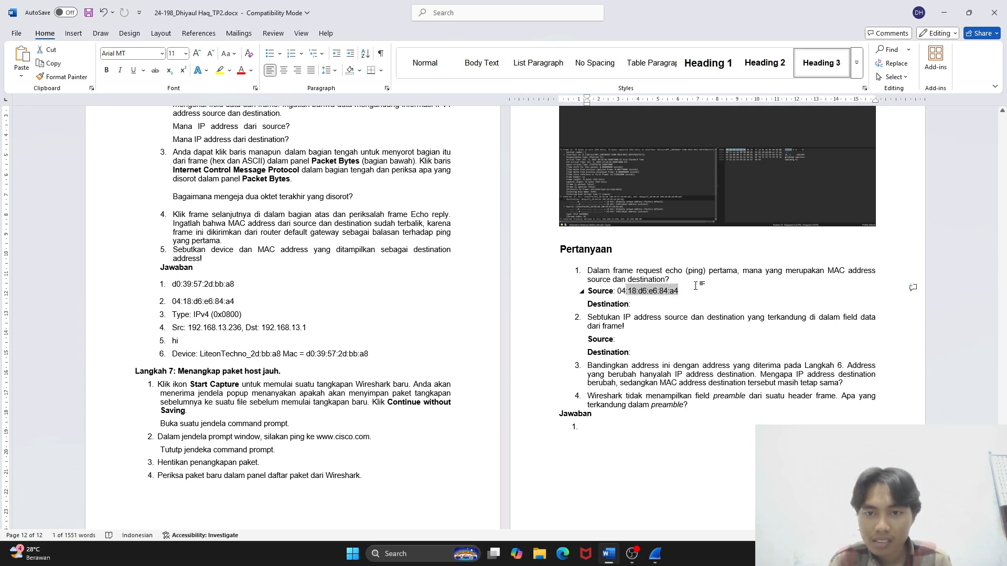
pyautogui.hotkey('shift', 'Left')
pyautogui.hotkey('shift', 'Left')
pyautogui.hotkey('shift', 'Left')
pyautogui.hotkey('shift', 'Left')
pyautogui.hotkey('shift', 'Right')
pyautogui.hotkey('ctrl', 'c')
pyautogui.press('BackSpace')
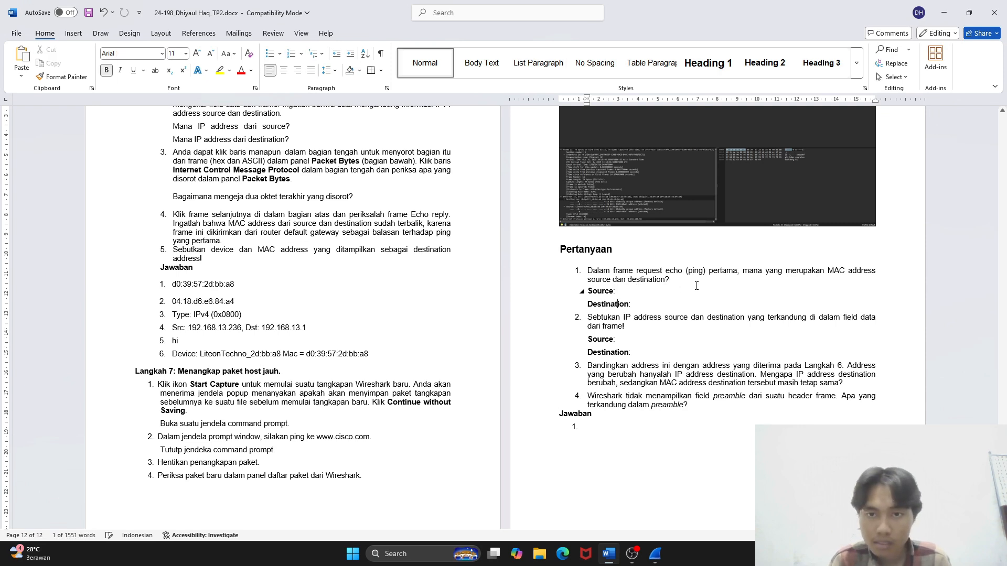
pyautogui.press('End')
pyautogui.hotkey('ctrl', 'v')
# Copy packet 11's Ethernet II Source field from Wireshark onto question 1's Source line and delete its LG and IG bit lines
pyautogui.press('Up')
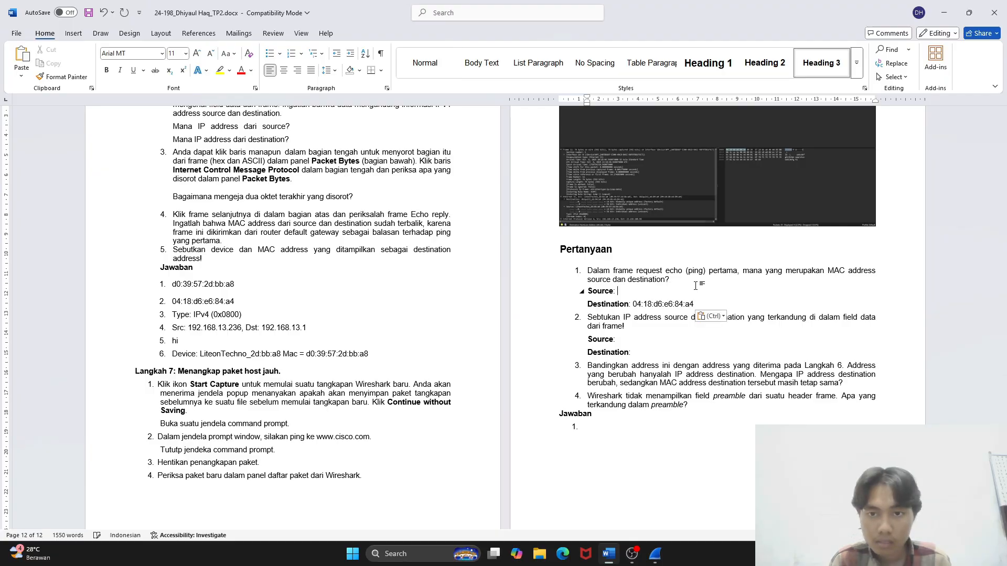
pyautogui.hotkey('alt', 'Tab')
pyautogui.click(147, 431)
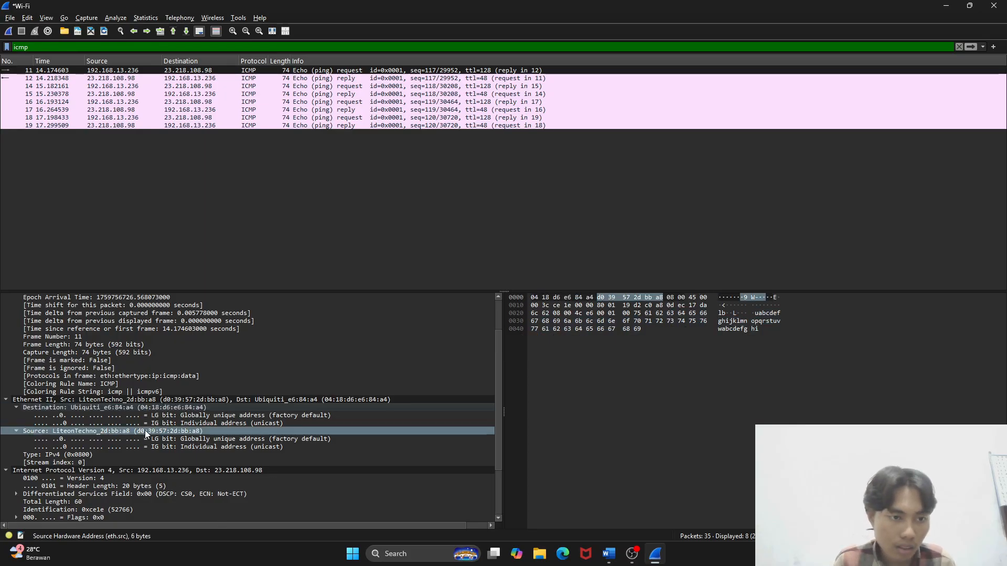
pyautogui.moveTo(147, 431); pyautogui.dragTo(668, 292)
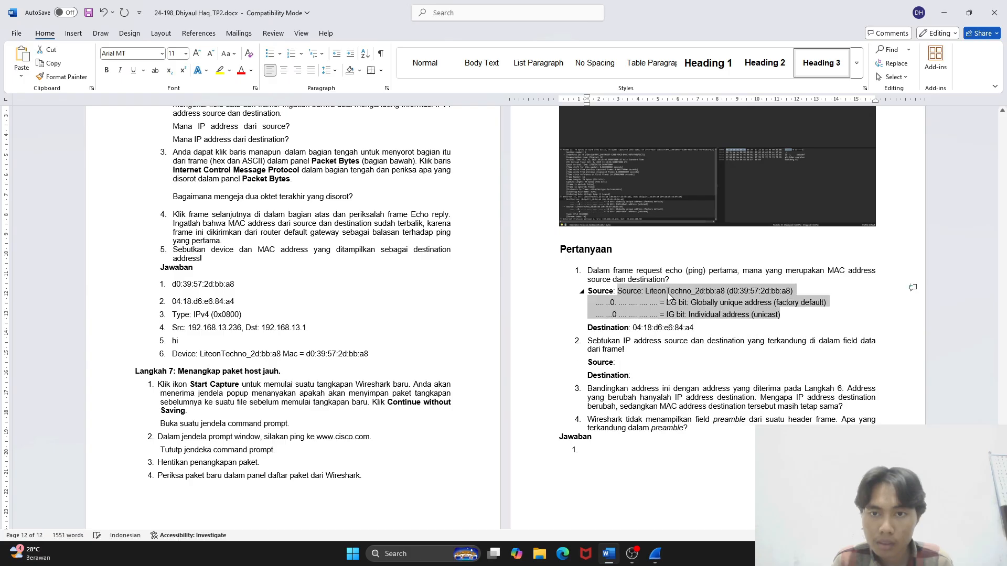
pyautogui.click(801, 313)
pyautogui.hotkey('ctrl', 'shift', 'Up')
pyautogui.hotkey('ctrl', 'shift', 'Up')
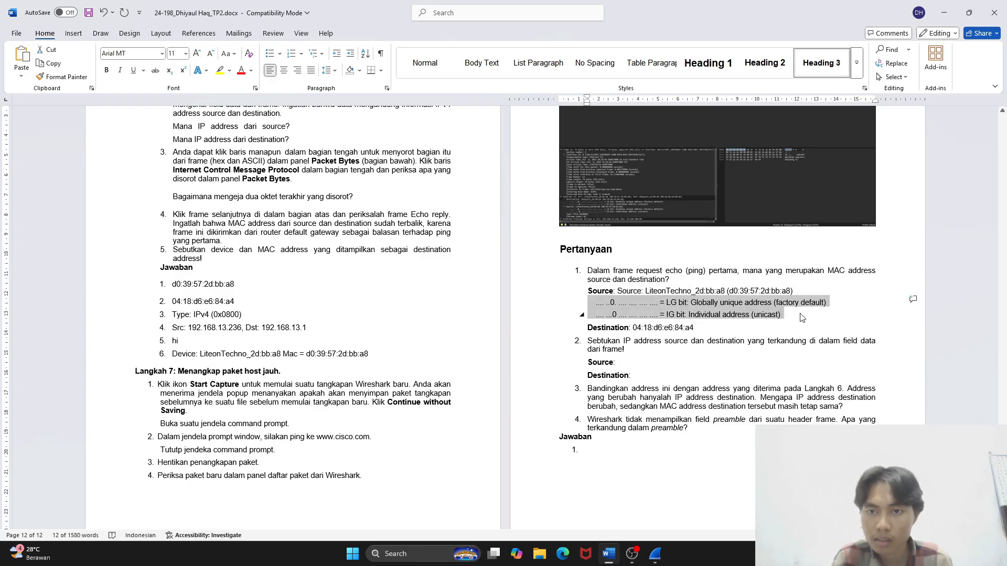
pyautogui.press('Delete')
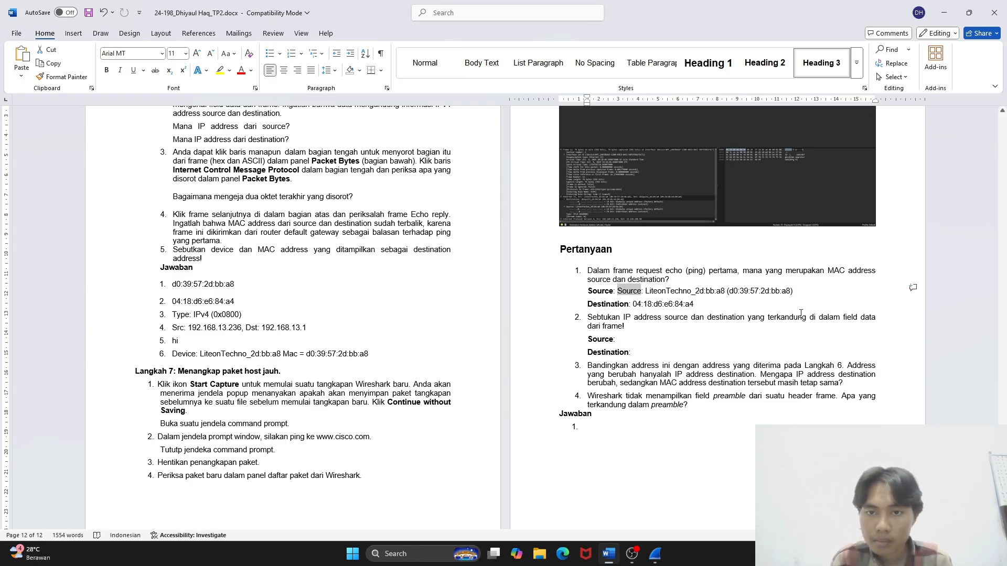
# Trim question 1's Source line so that only the MAC address d0:39:57:2d:bb:a8 follows the label
pyautogui.hotkey('ctrl', 'shift', 'Right')
pyautogui.hotkey('ctrl', 'shift', 'Right')
pyautogui.hotkey('ctrl', 'shift', 'Right')
pyautogui.hotkey('shift', 'Right')
pyautogui.hotkey('shift', 'Right')
pyautogui.hotkey('shift', 'Right')
pyautogui.press('Delete')
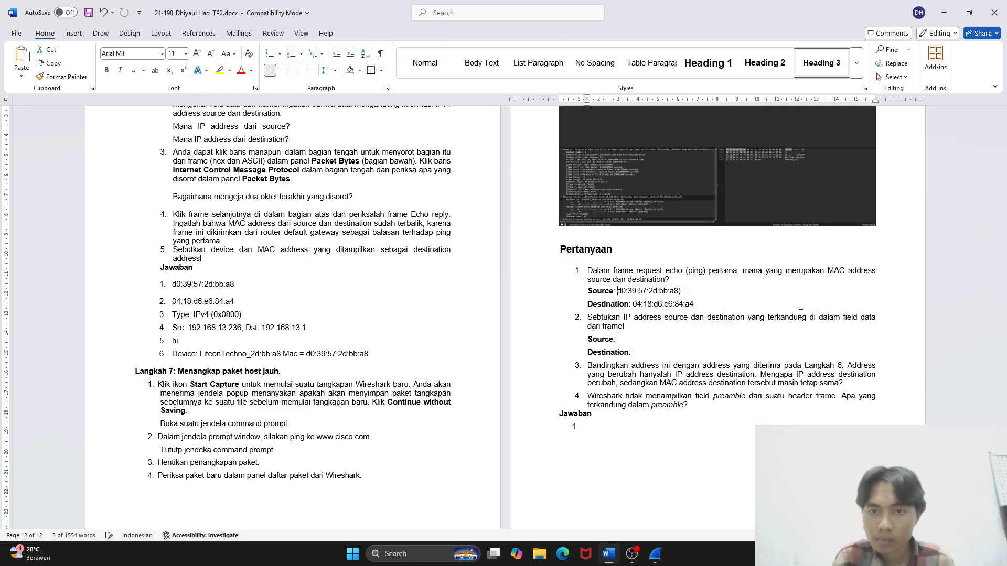
pyautogui.press('Right')
pyautogui.press('Right')
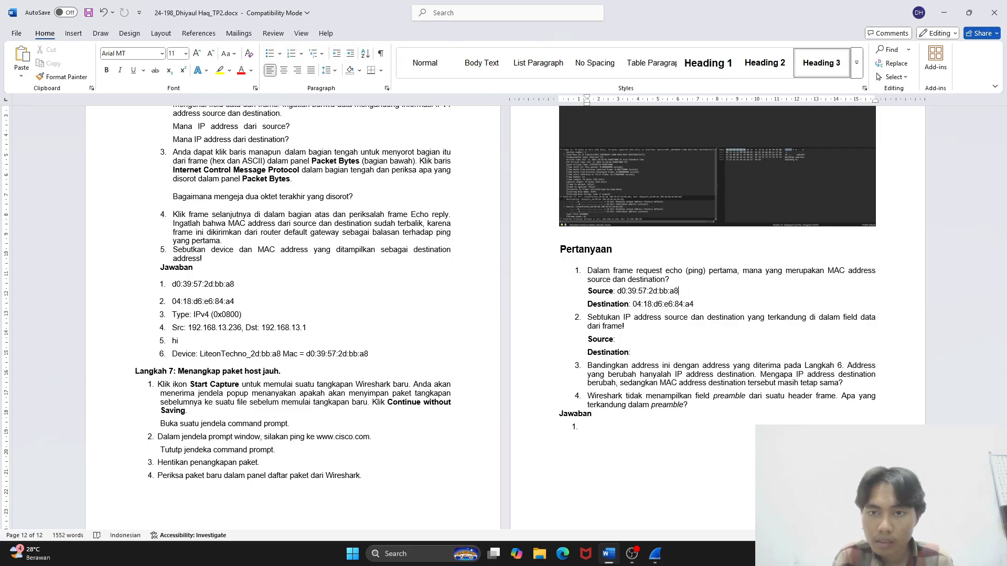
# Copy packet 11's Internet Protocol Version 4 header from Wireshark onto the Source line of question 2 in Word
pyautogui.press('Down')
pyautogui.press('Down')
pyautogui.press('Down')
pyautogui.press('Down')
pyautogui.press('Down')
pyautogui.press('Up')
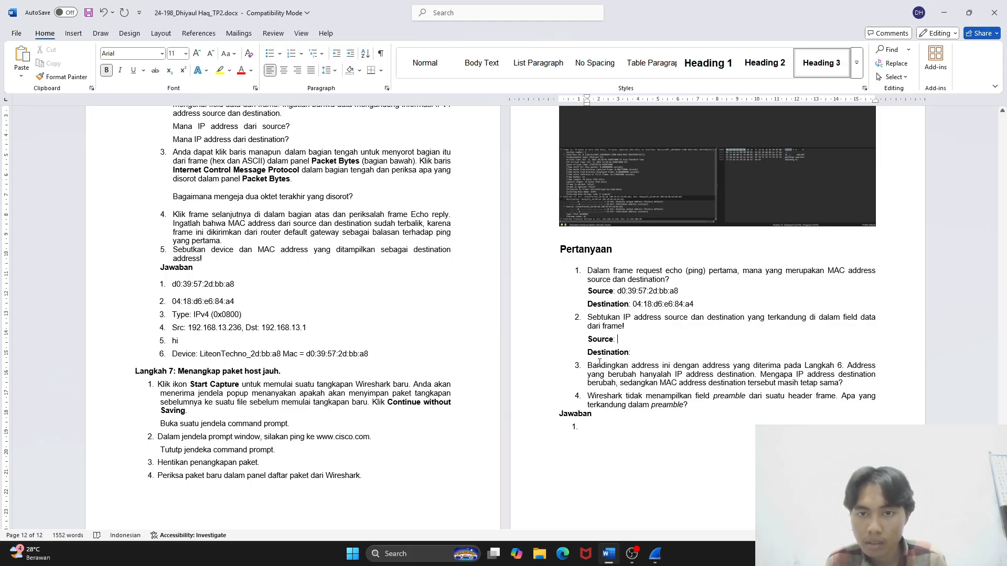
pyautogui.hotkey('alt', 'Tab')
pyautogui.scroll(-3, 86, 443)
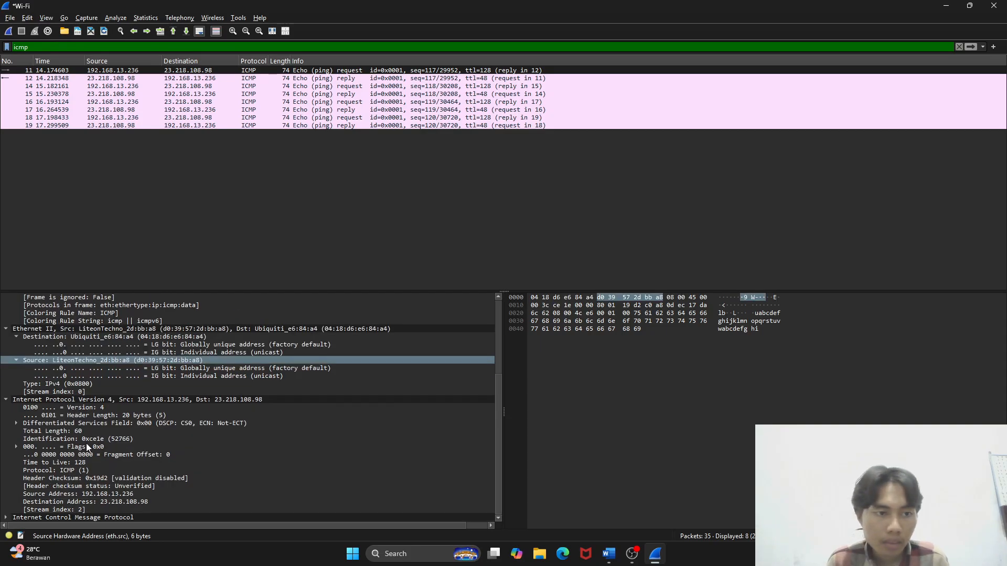
pyautogui.click(69, 400)
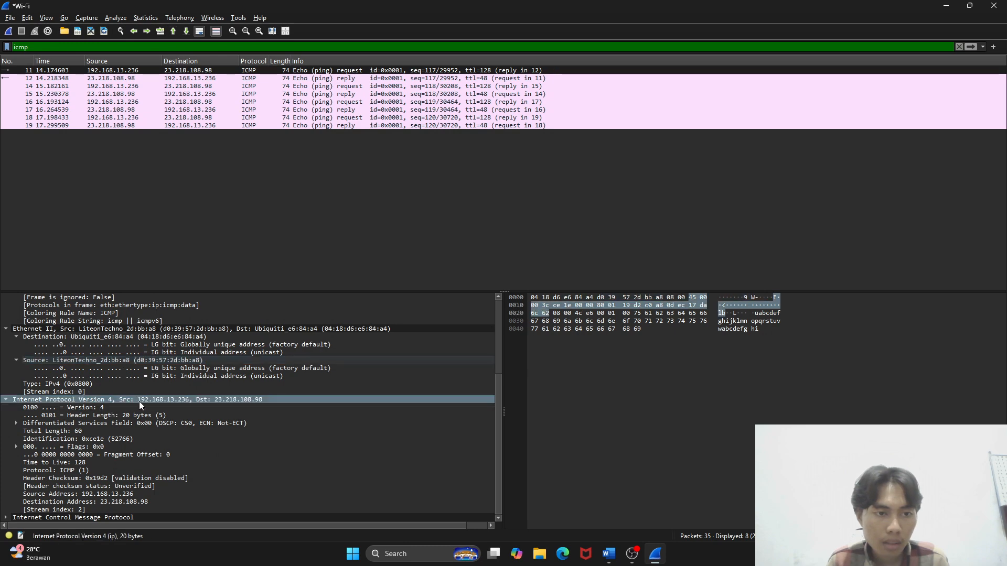
pyautogui.hotkey('alt', 'Tab')
pyautogui.hotkey('alt', 'Tab')
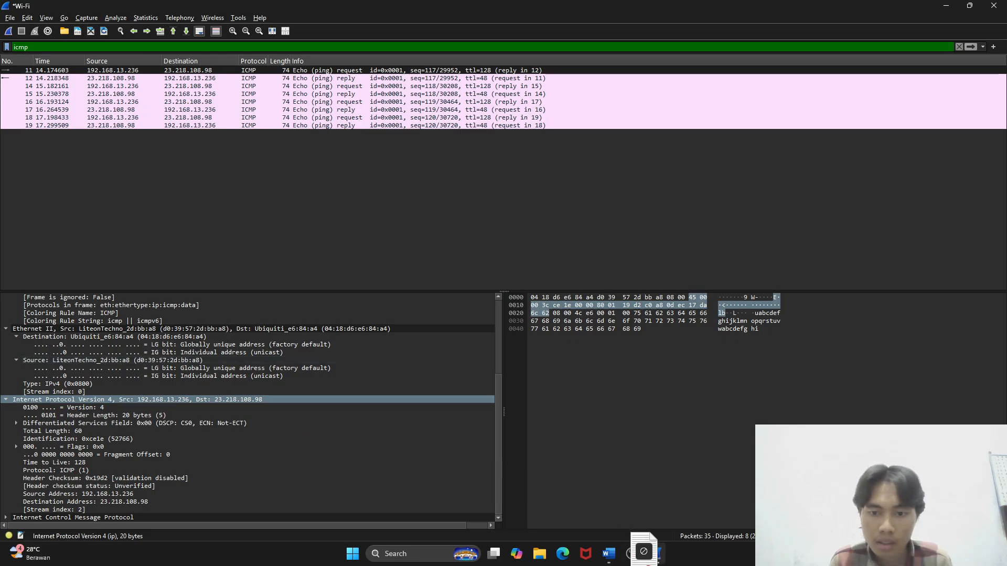
pyautogui.click(608, 554)
pyautogui.moveTo(613, 548); pyautogui.dragTo(619, 339)
# Copy 23.218.108.98 from question 2's Source line to the clipboard, then delete it together with its Dst label
pyautogui.click(871, 339)
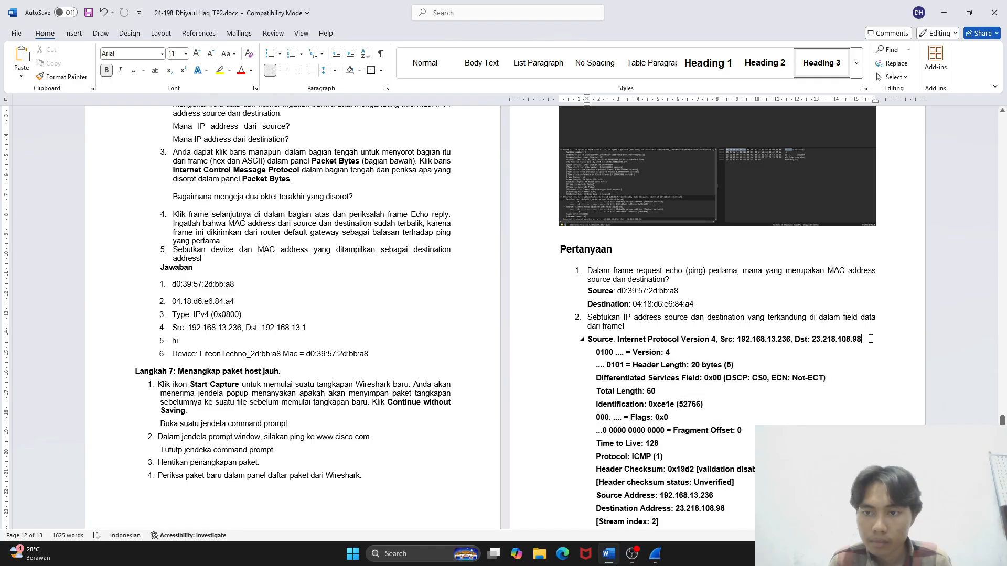
pyautogui.hotkey('shift', 'Left')
pyautogui.hotkey('shift', 'Left')
pyautogui.hotkey('shift', 'Left')
pyautogui.hotkey('shift', 'Left')
pyautogui.hotkey('shift', 'Left')
pyautogui.hotkey('shift', 'Left')
pyautogui.hotkey('shift', 'Left')
pyautogui.hotkey('shift', 'Left')
pyautogui.hotkey('shift', 'Left')
pyautogui.hotkey('shift', 'Left')
pyautogui.hotkey('shift', 'Left')
pyautogui.hotkey('shift', 'Left')
pyautogui.hotkey('shift', 'Left')
pyautogui.hotkey('ctrl', 'c')
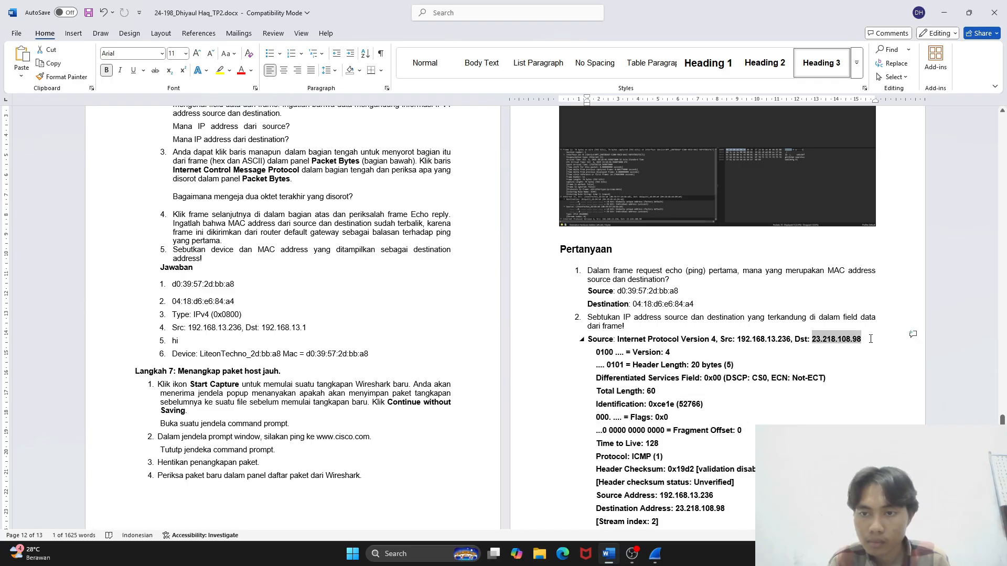
pyautogui.press('BackSpace')
pyautogui.hotkey('shift', 'Left')
pyautogui.hotkey('shift', 'Left')
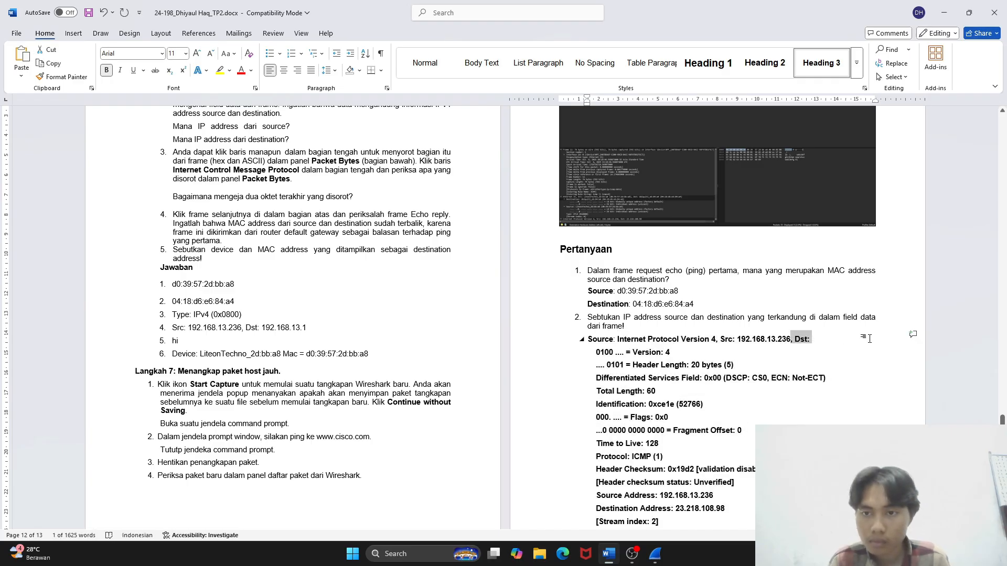
pyautogui.press('BackSpace')
# Delete "Internet Protocol Version 4, Src:" before 192.168.13.236 on question 2's Source line
pyautogui.press('Left')
pyautogui.press('Left')
pyautogui.press('Left')
pyautogui.press('Left')
pyautogui.press('Left')
pyautogui.press('Left')
pyautogui.press('Left')
pyautogui.press('Left')
pyautogui.press('Left')
pyautogui.press('Left')
pyautogui.press('Left')
pyautogui.press('Left')
pyautogui.press('Left')
pyautogui.press('Left')
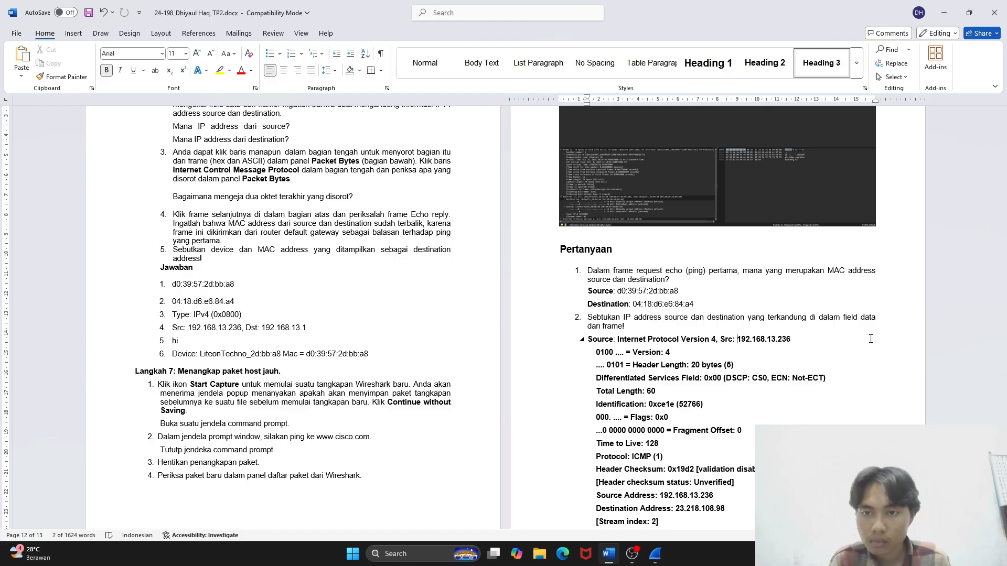
pyautogui.hotkey('ctrl', 'shift', 'Left')
pyautogui.hotkey('ctrl', 'shift', 'Left')
pyautogui.hotkey('ctrl', 'shift', 'Left')
pyautogui.hotkey('ctrl', 'shift', 'Left')
pyautogui.hotkey('ctrl', 'shift', 'Left')
pyautogui.hotkey('ctrl', 'shift', 'Left')
pyautogui.hotkey('ctrl', 'shift', 'Left')
pyautogui.hotkey('ctrl', 'shift', 'Left')
pyautogui.hotkey('ctrl', 'shift', 'Left')
pyautogui.hotkey('ctrl', 'shift', 'Right')
pyautogui.hotkey('ctrl', 'shift', 'Right')
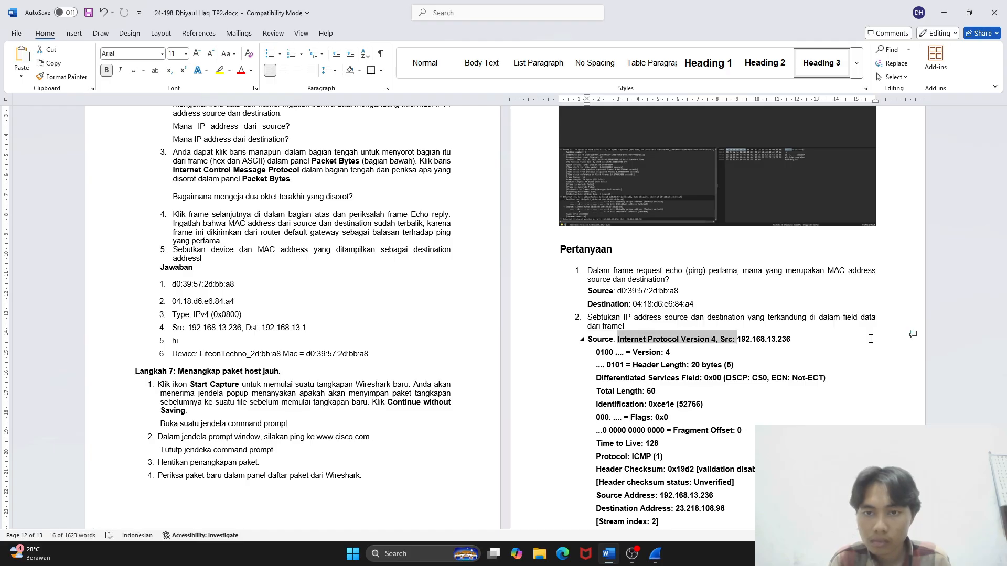
pyautogui.press('BackSpace')
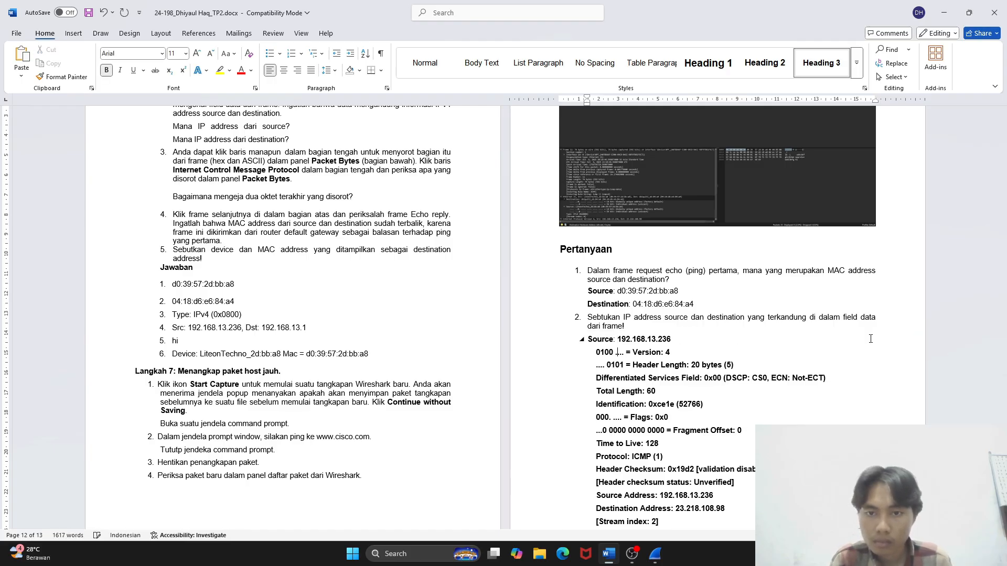
# Delete the leftover IPv4 header detail lines between question 2's Source and Destination lines, including the empty line
pyautogui.hotkey('shift', 'Down')
pyautogui.hotkey('shift', 'Down')
pyautogui.hotkey('shift', 'Down')
pyautogui.hotkey('shift', 'Down')
pyautogui.hotkey('shift', 'Down')
pyautogui.hotkey('shift', 'Down')
pyautogui.hotkey('shift', 'Down')
pyautogui.hotkey('shift', 'Down')
pyautogui.hotkey('shift', 'Down')
pyautogui.hotkey('shift', 'Down')
pyautogui.hotkey('shift', 'Down')
pyautogui.hotkey('shift', 'Down')
pyautogui.hotkey('shift', 'Down')
pyautogui.hotkey('shift', 'Down')
pyautogui.hotkey('shift', 'Down')
pyautogui.hotkey('shift', 'Down')
pyautogui.hotkey('shift', 'Down')
pyautogui.hotkey('shift', 'Down')
pyautogui.hotkey('shift', 'Down')
pyautogui.hotkey('shift', 'Down')
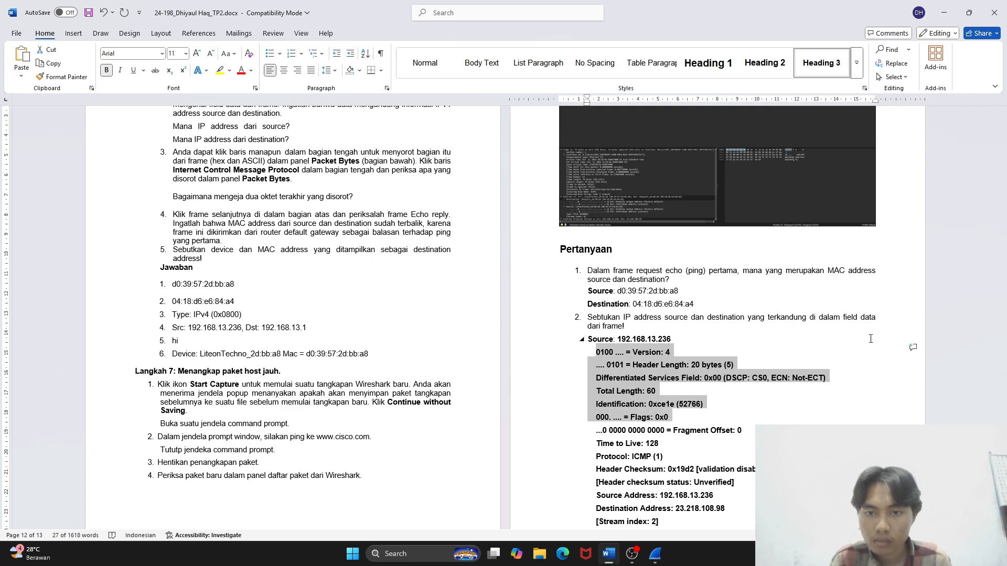
pyautogui.hotkey('shift', 'Up')
pyautogui.hotkey('shift', 'Up')
pyautogui.hotkey('shift', 'Up')
pyautogui.hotkey('shift', 'Up')
pyautogui.hotkey('shift', 'Up')
pyautogui.hotkey('shift', 'Up')
pyautogui.hotkey('shift', 'Up')
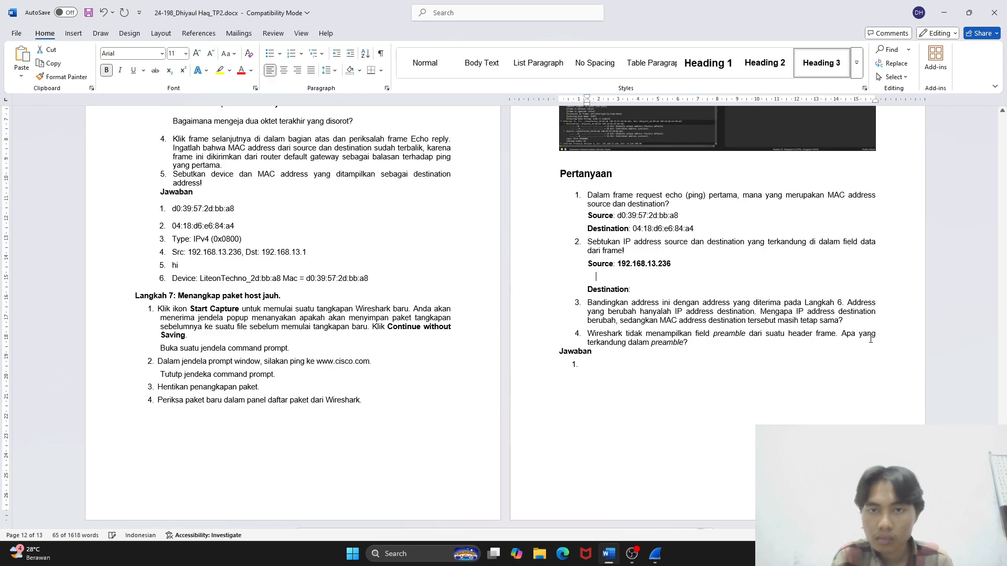
pyautogui.press('BackSpace')
pyautogui.press('BackSpace')
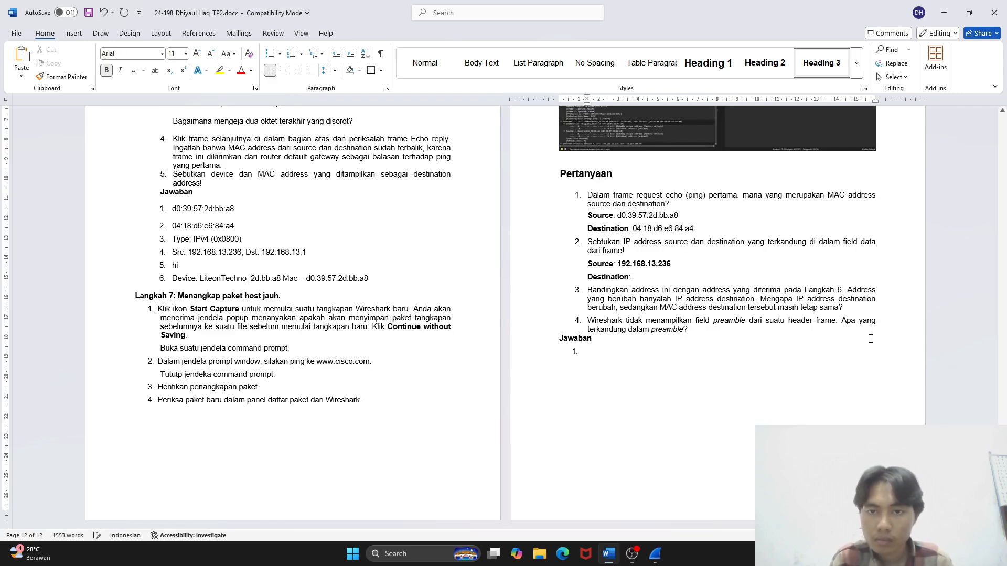
# Paste 23.218.108.98 after question 2's Destination label and remove the bold formatting from 192.168.13.236 on its Source line
pyautogui.hotkey('ctrl', 'v')
pyautogui.press('Up')
pyautogui.hotkey('ctrl', 'shift', 'Left')
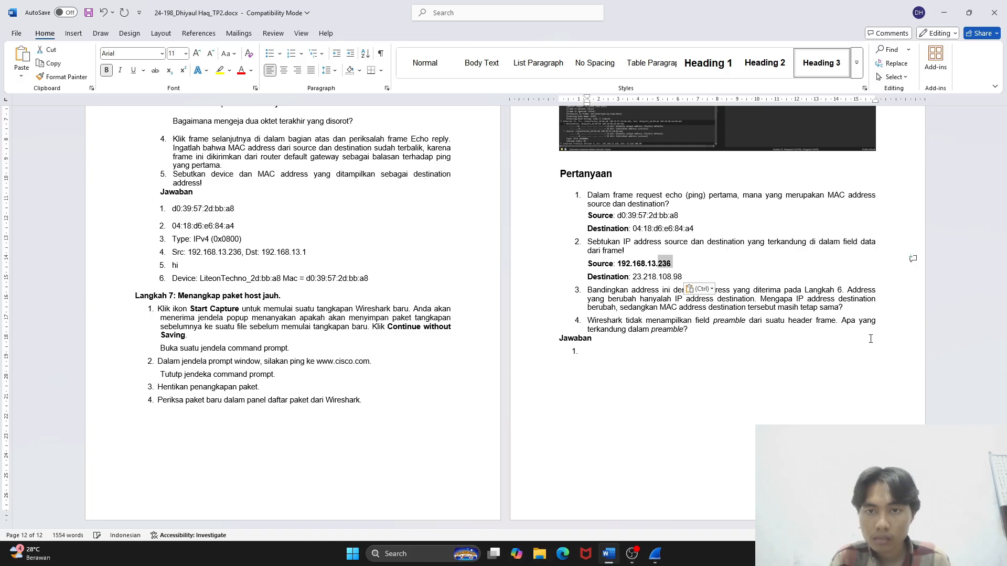
pyautogui.hotkey('ctrl', 'shift', 'Left')
pyautogui.hotkey('ctrl', 'shift', 'Left')
pyautogui.hotkey('ctrl', 'shift', 'Left')
pyautogui.hotkey('ctrl', 'shift', 'Left')
pyautogui.hotkey('ctrl', 'shift', 'Left')
pyautogui.hotkey('ctrl', 'shift', 'Left')
pyautogui.hotkey('ctrl', 'b')
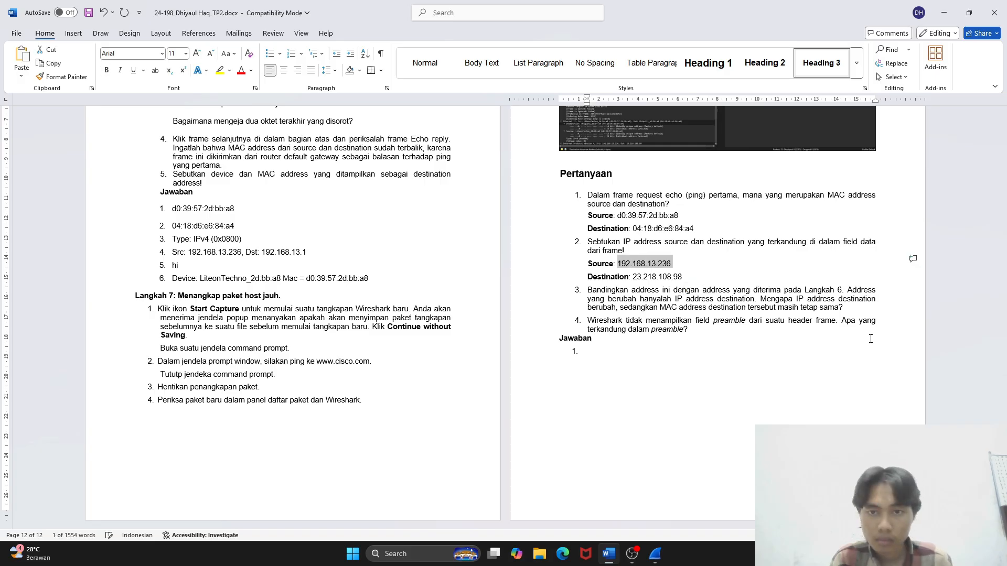
# Delete the Jawaban heading and the empty numbered item below question 4 of the Langkah 7 Pertanyaan
pyautogui.press('Down')
pyautogui.press('Down')
pyautogui.press('Down')
pyautogui.press('Down')
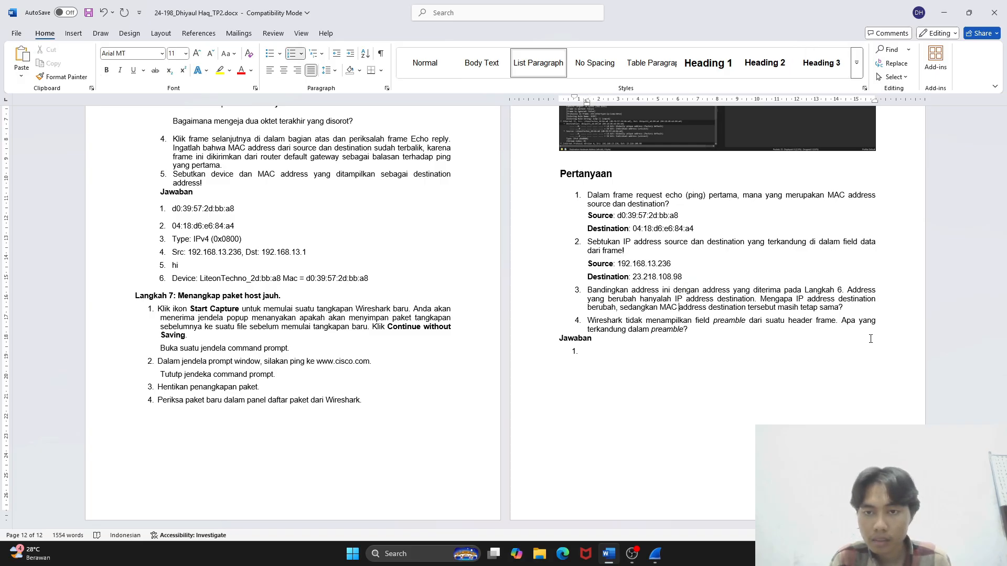
pyautogui.press('Down')
pyautogui.press('Down')
pyautogui.press('Down')
pyautogui.press('Down')
pyautogui.hotkey('ctrl', 'shift', 'Left')
pyautogui.hotkey('ctrl', 'shift', 'Left')
pyautogui.press('BackSpace')
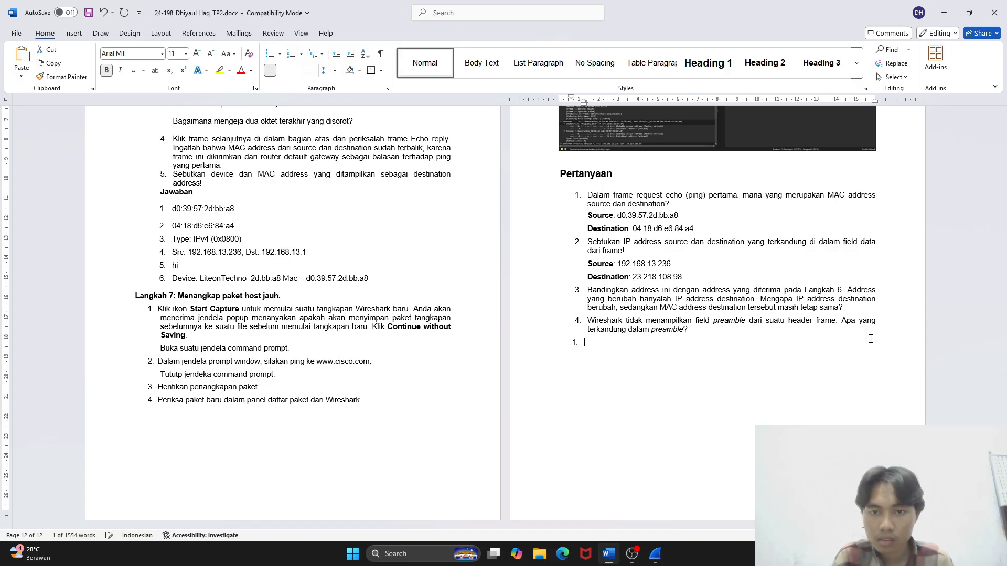
pyautogui.press('BackSpace')
pyautogui.press('BackSpace')
pyautogui.press('BackSpace')
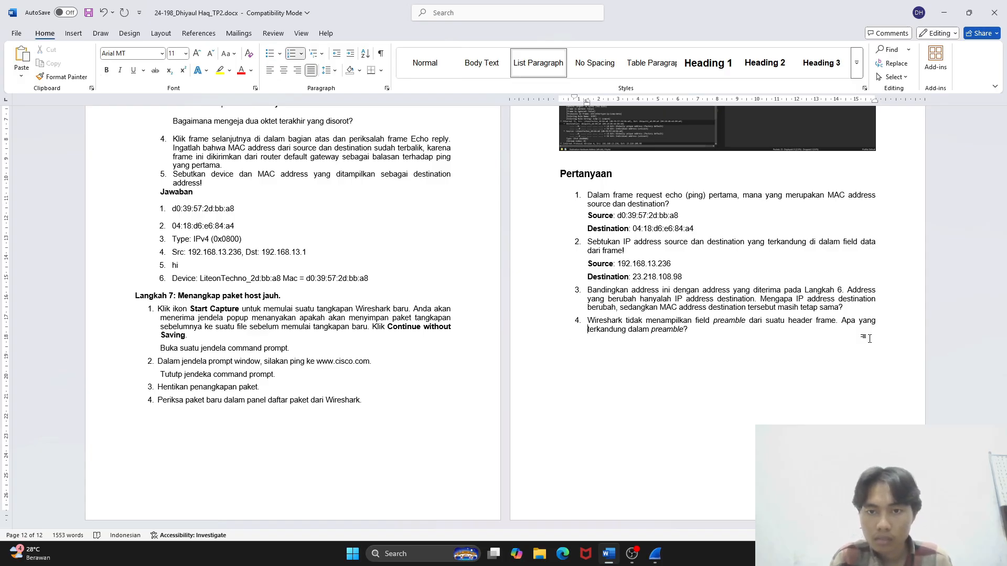
# Insert an unnumbered line reading "Jawaban:" between questions 3 and 4
pyautogui.press('Left')
pyautogui.press('Return')
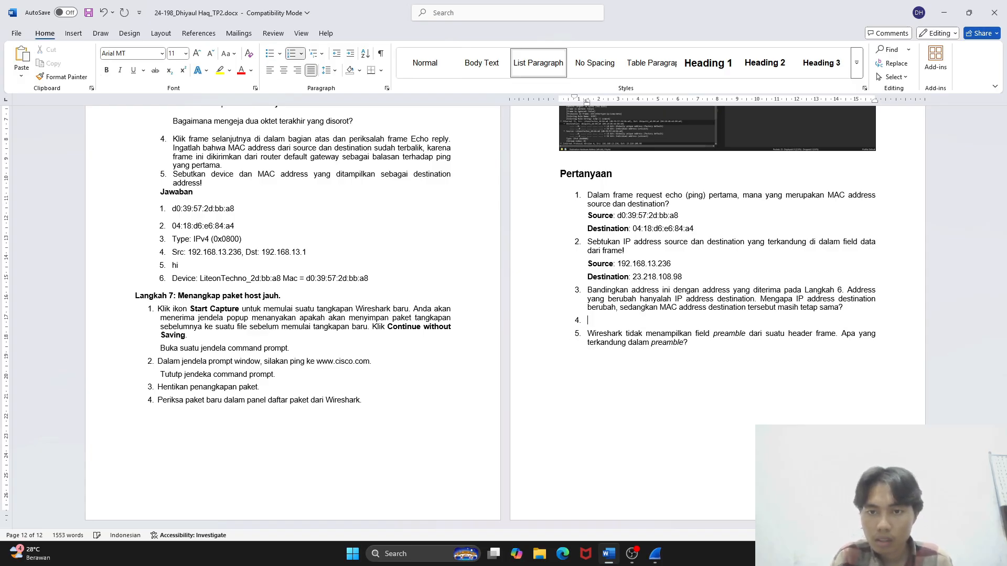
pyautogui.write('Jawa')
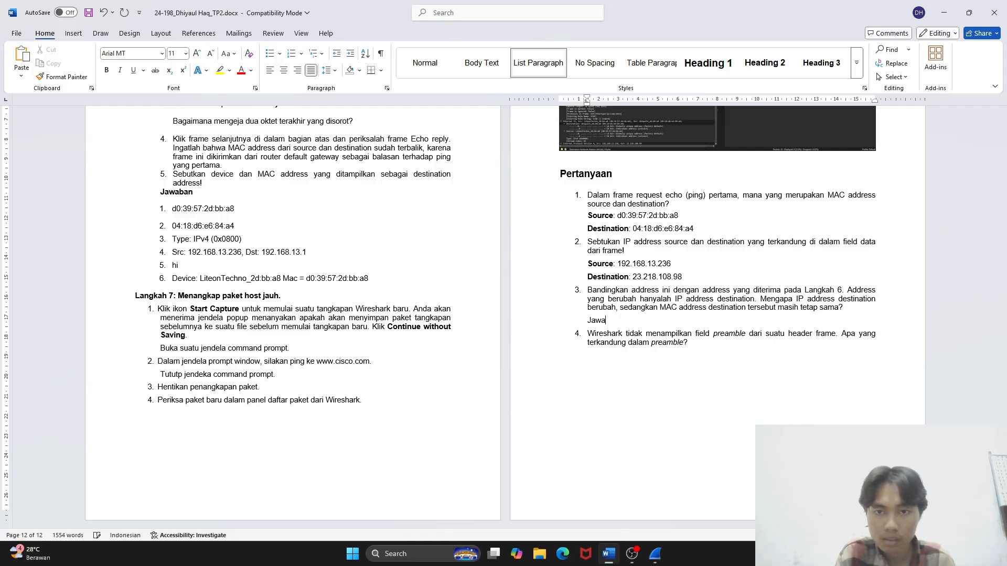
pyautogui.write('ban:')
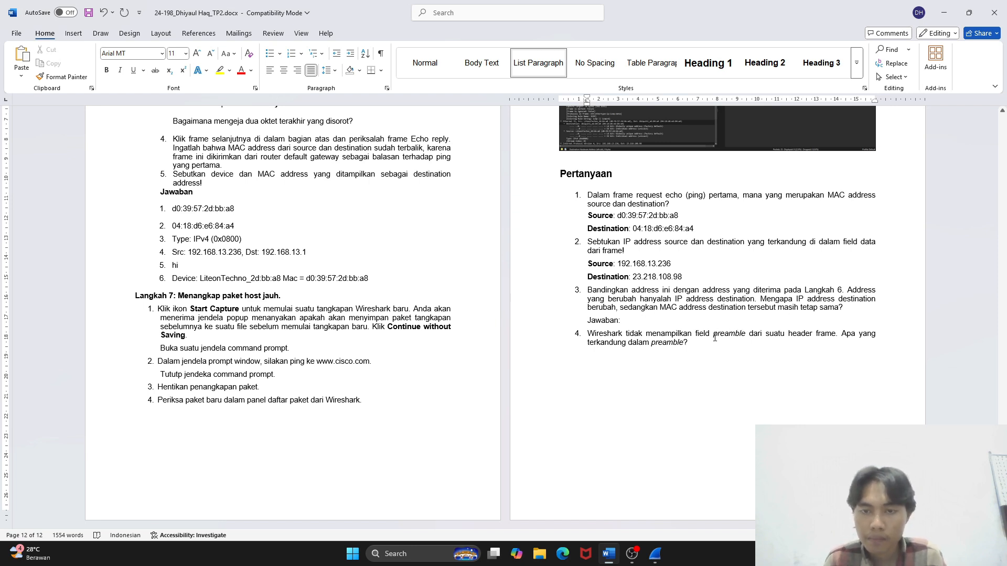
pyautogui.write('jadi,')
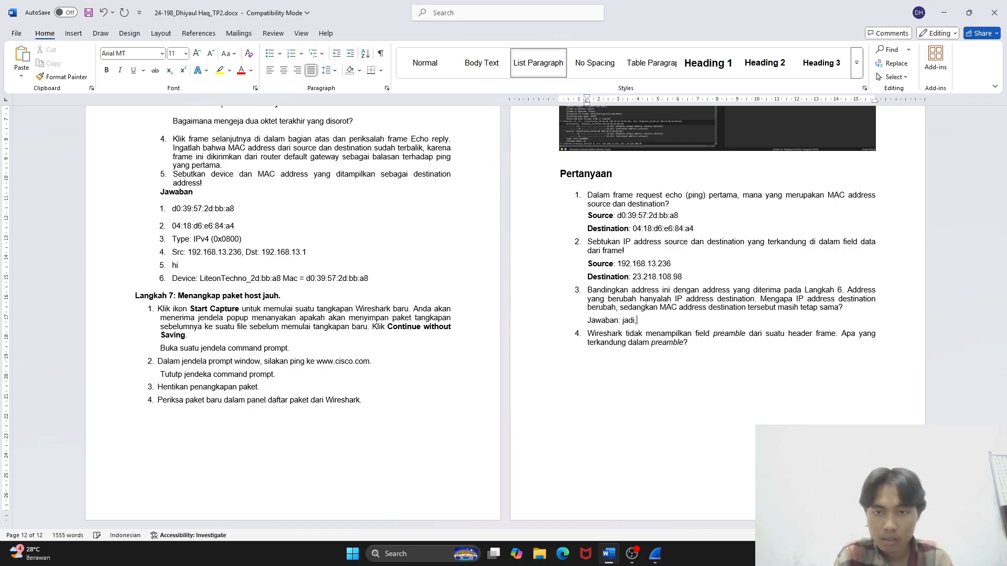
pyautogui.press('BackSpace')
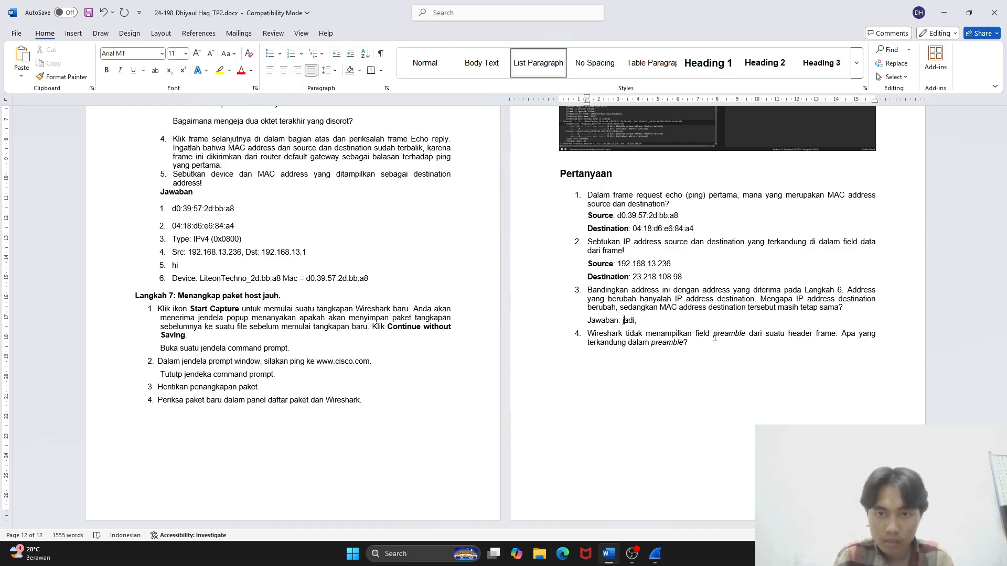
pyautogui.press('Delete')
pyautogui.write('J')
pyautogui.press('Right')
pyautogui.press('Right')
pyautogui.press('Right')
pyautogui.press('Right')
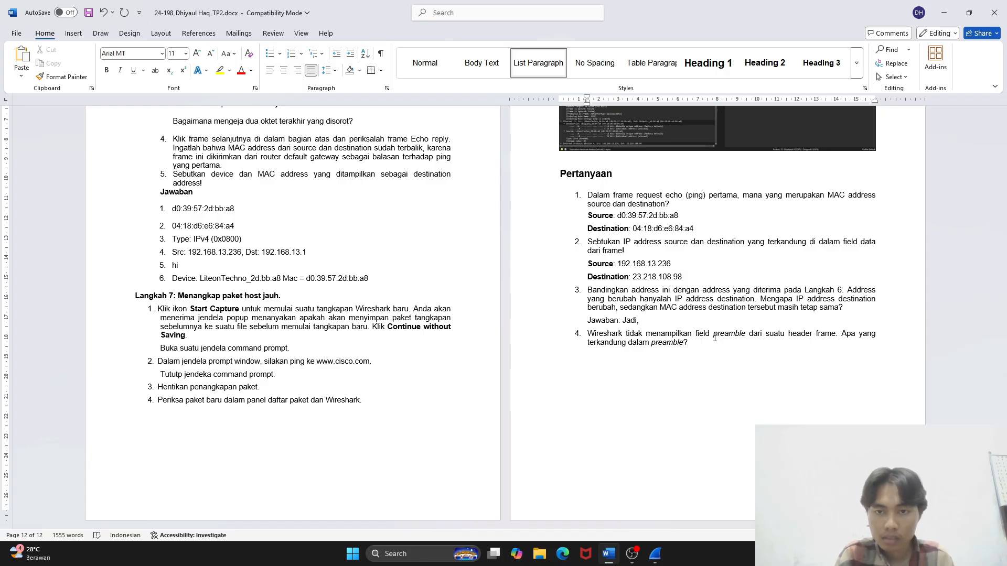
pyautogui.press('BackSpace')
pyautogui.press('BackSpace')
pyautogui.press('BackSpace')
pyautogui.press('BackSpace')
pyautogui.press('BackSpace')
# Begin question 3's answer after the Jawaban label with "Karena yang mereply"
pyautogui.write('Karena yang ')
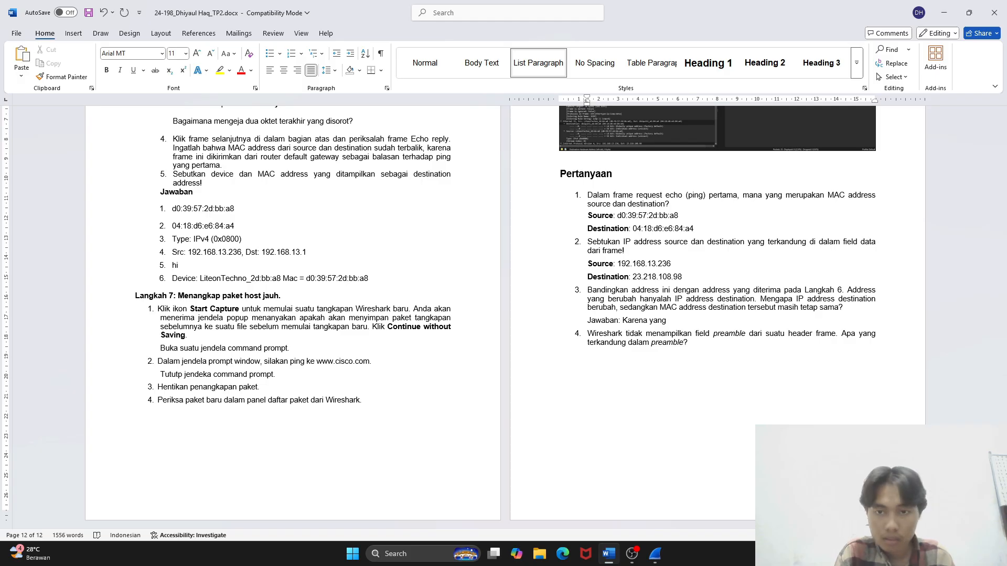
pyautogui.write('merepo')
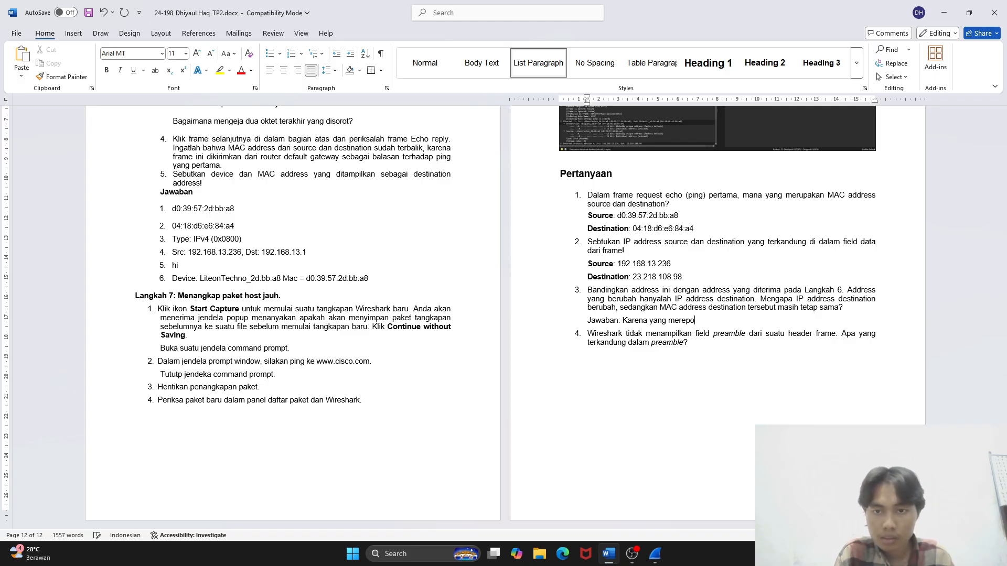
pyautogui.press('BackSpace')
pyautogui.write('ly ')
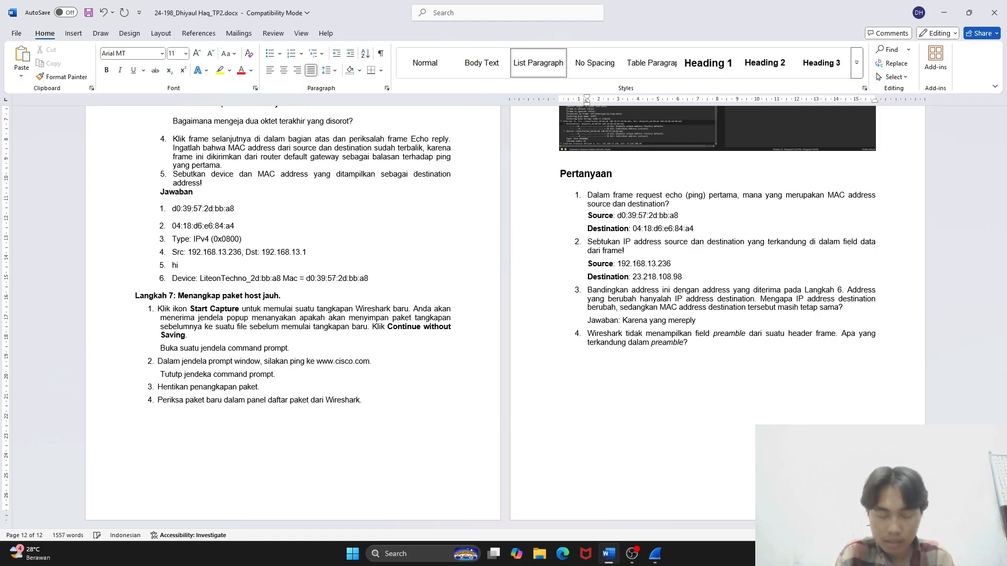
pyautogui.write('terak')
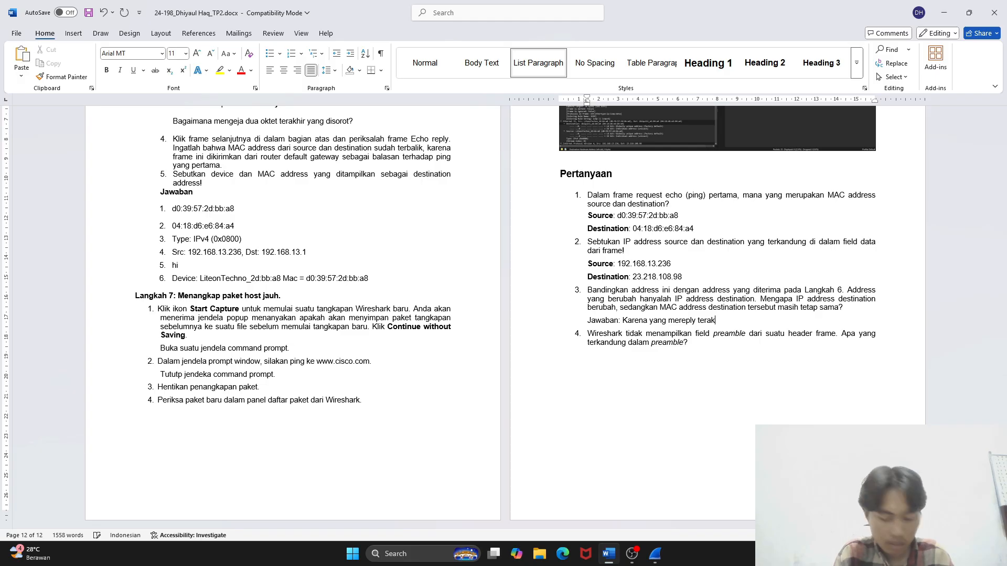
pyautogui.write('hir dari')
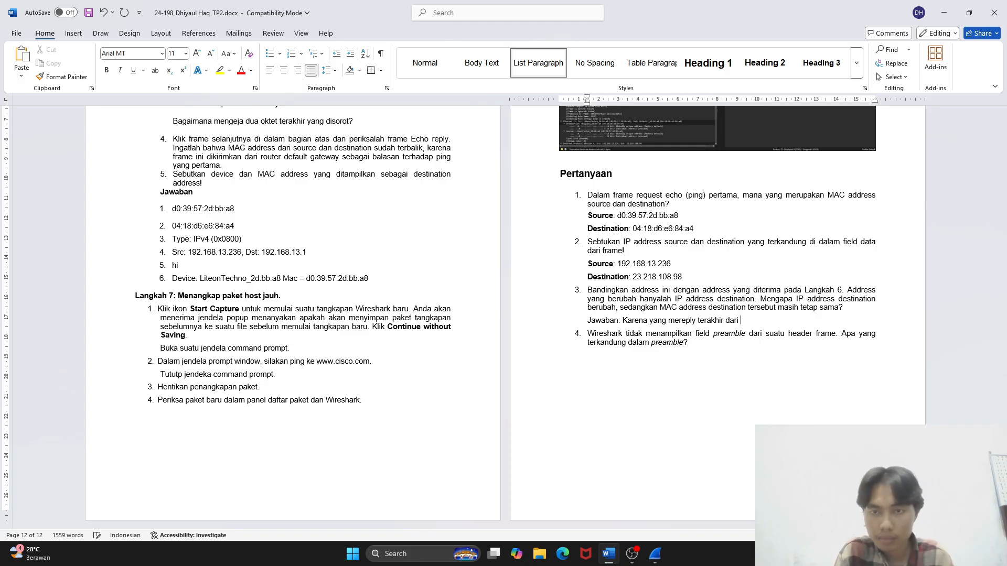
pyautogui.press('BackSpace')
pyautogui.press('BackSpace')
pyautogui.press('BackSpace')
pyautogui.press('BackSpace')
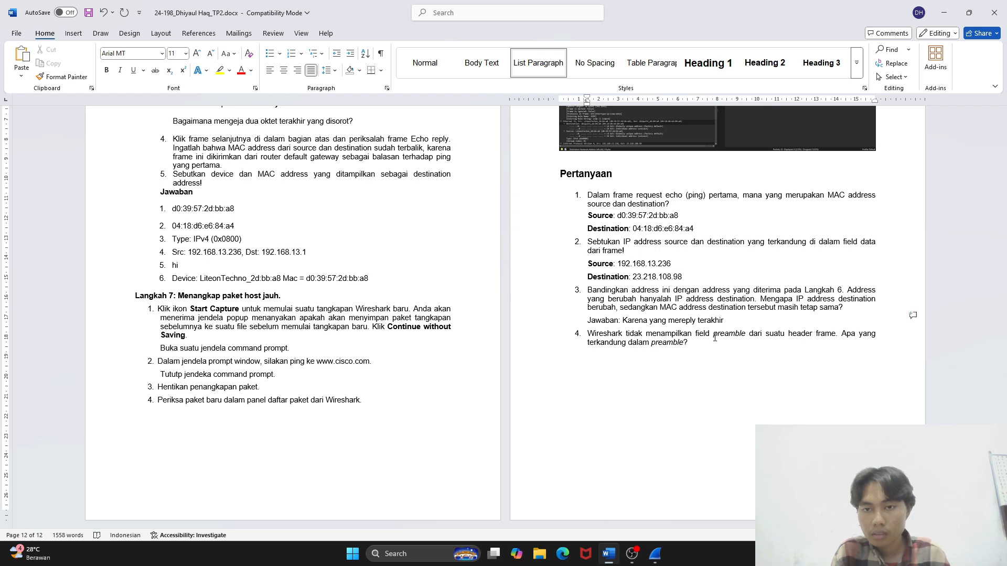
pyautogui.hotkey('ctrl', 'BackSpace')
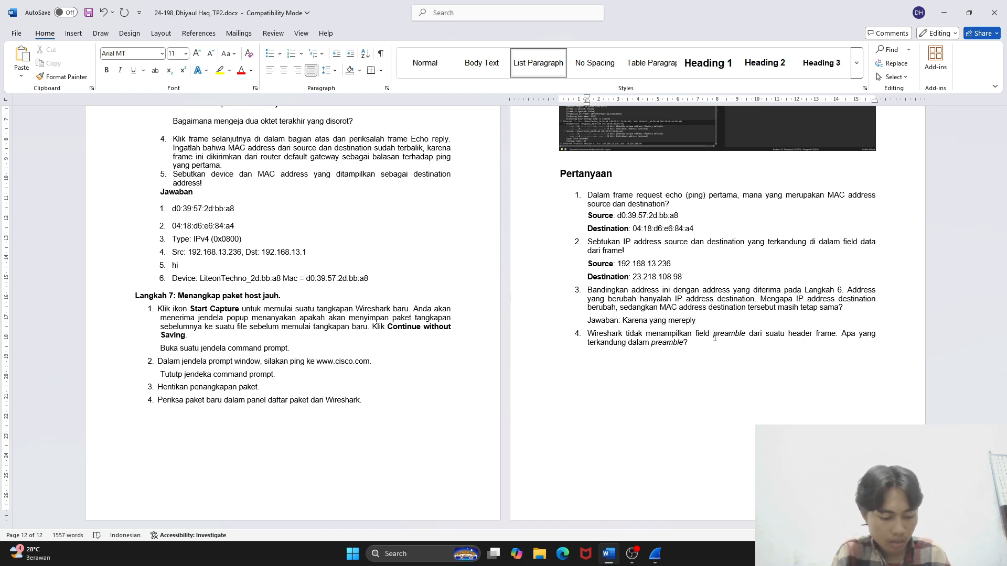
# Continue question 3's answer with "kepada kita adalah device router"
pyautogui.write('kepada')
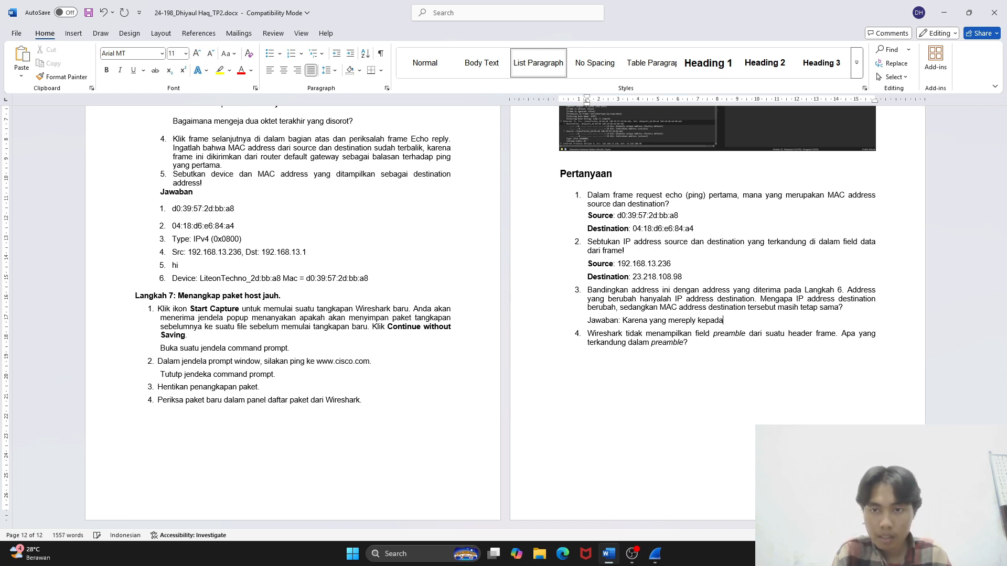
pyautogui.write(' kita adalah ')
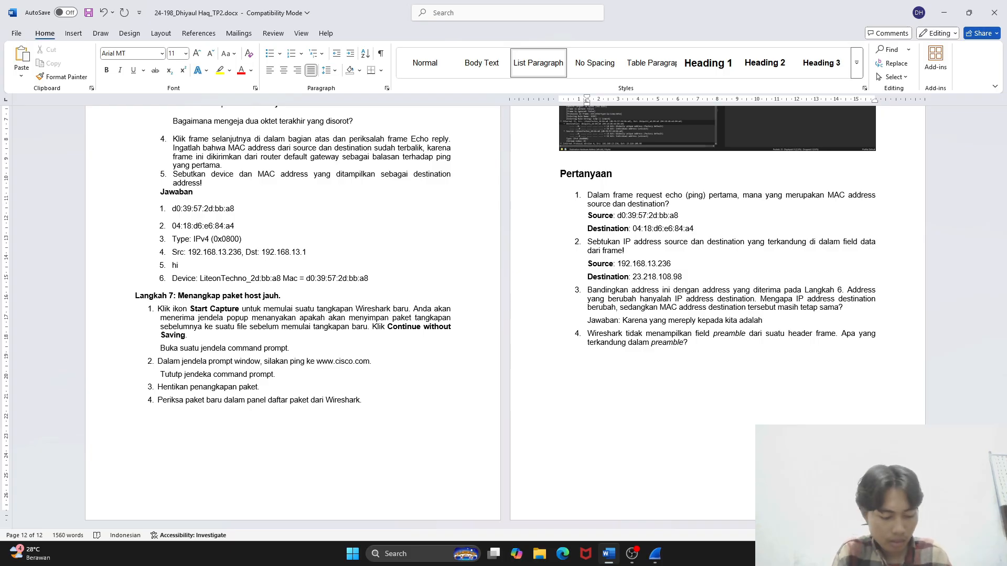
pyautogui.write('device ')
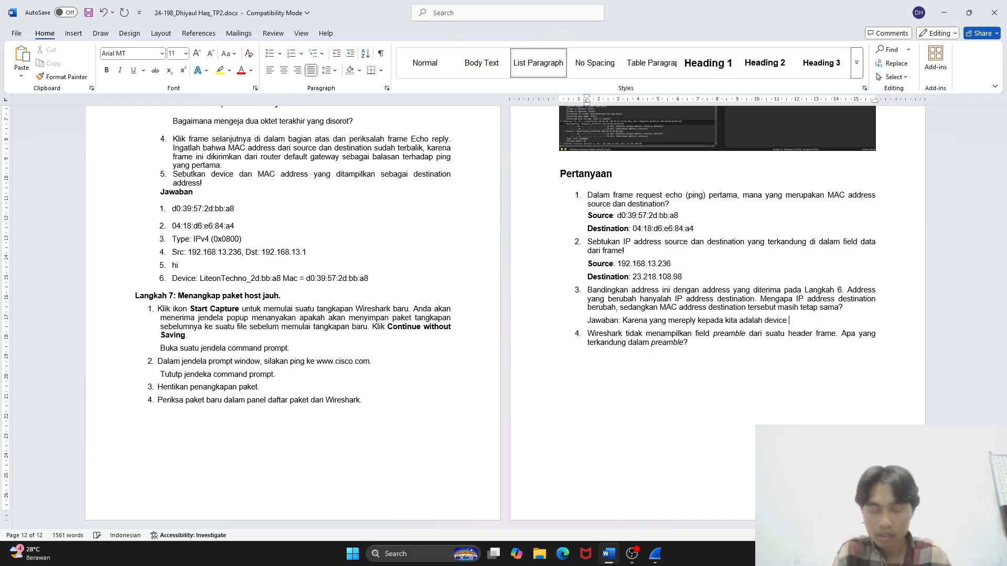
pyautogui.write('router ')
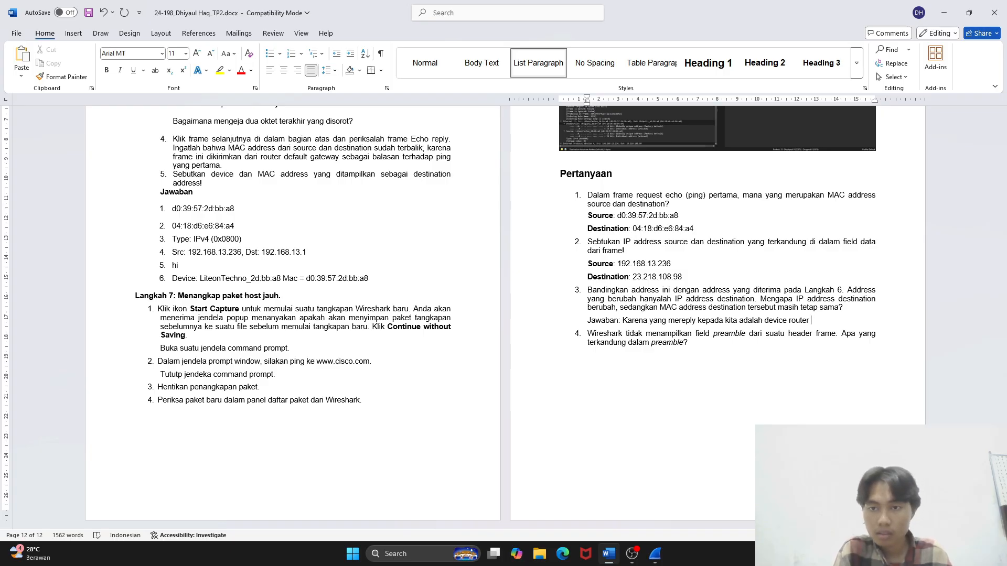
pyautogui.write('yang ')
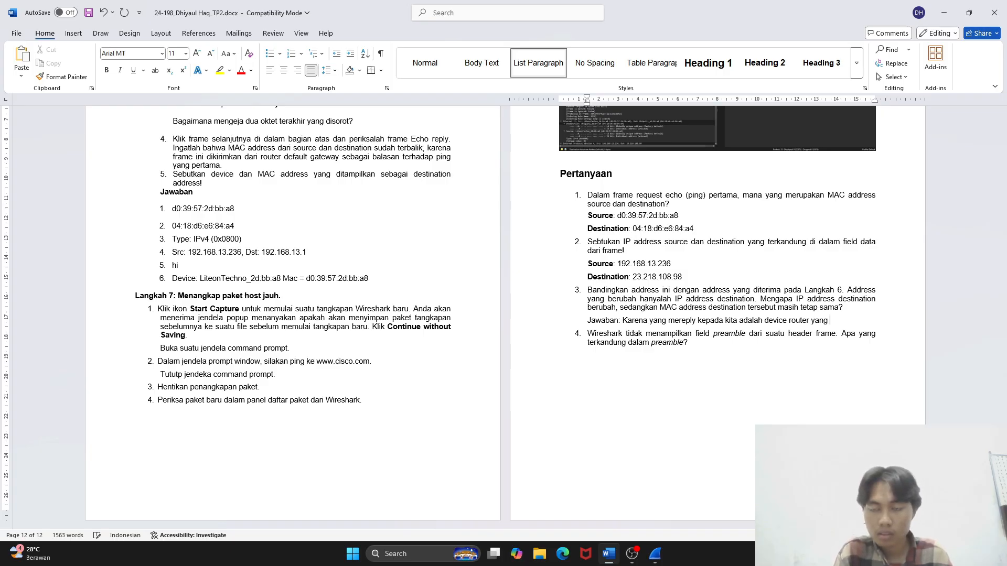
pyautogui.write('diamna')
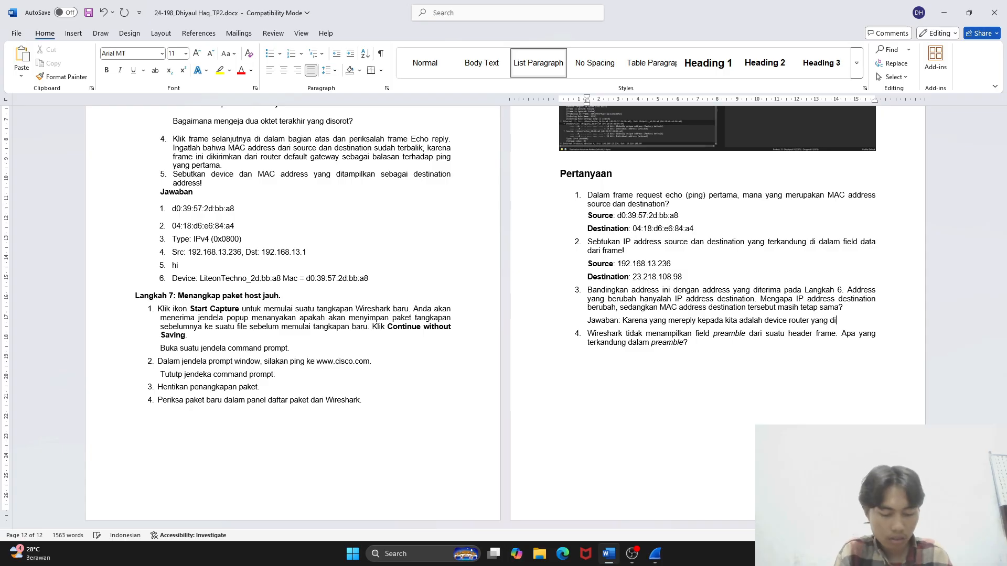
pyautogui.press('BackSpace')
pyautogui.press('BackSpace')
pyautogui.press('BackSpace')
pyautogui.press('BackSpace')
pyautogui.press('BackSpace')
pyautogui.press('BackSpace')
pyautogui.write('dimana')
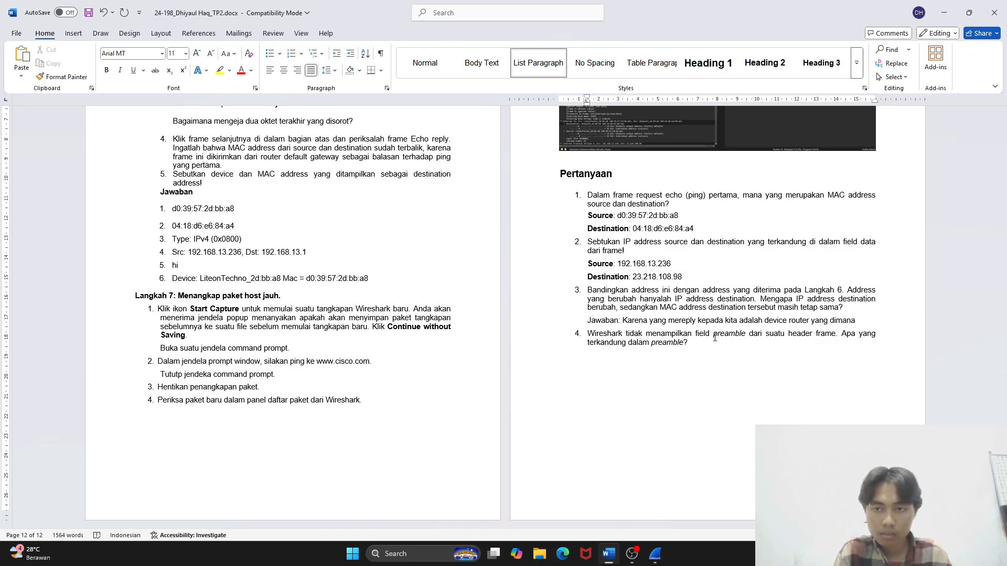
pyautogui.press('BackSpace')
pyautogui.press('BackSpace')
pyautogui.press('BackSpace')
pyautogui.press('BackSpace')
pyautogui.press('BackSpace')
pyautogui.press('BackSpace')
pyautogui.press('BackSpace')
pyautogui.press('BackSpace')
pyautogui.press('BackSpace')
pyautogui.press('BackSpace')
pyautogui.press('BackSpace')
pyautogui.press('BackSpace')
pyautogui.press('BackSpace')
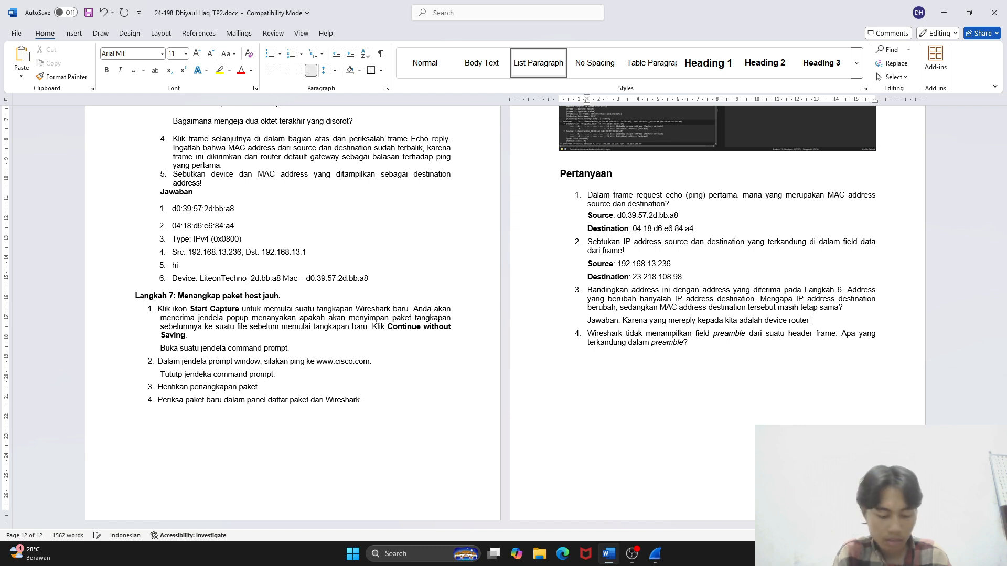
# Finish question 3's answer with "yang kita gunakan saat ini."
pyautogui.write('yang kita ')
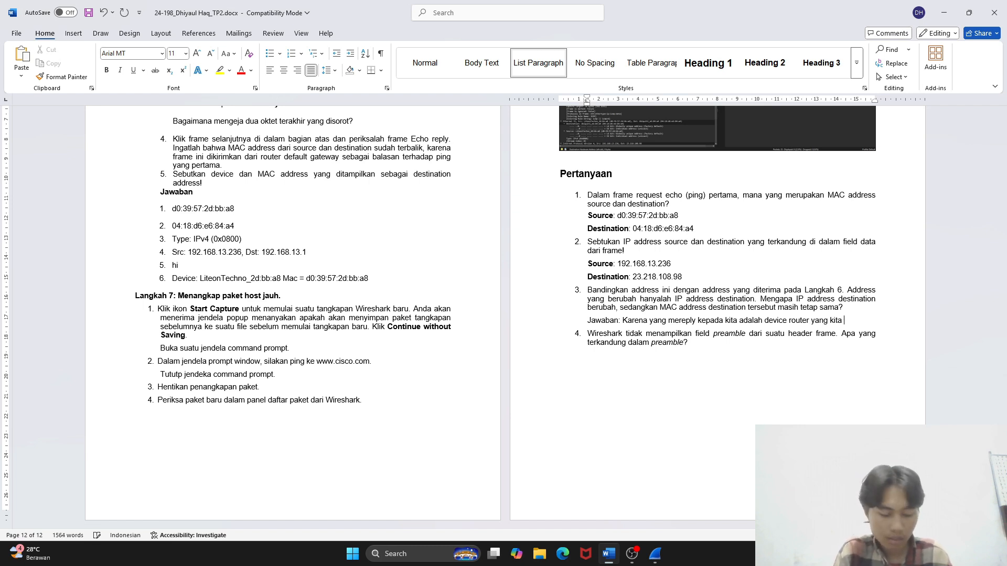
pyautogui.write('gunakan saa')
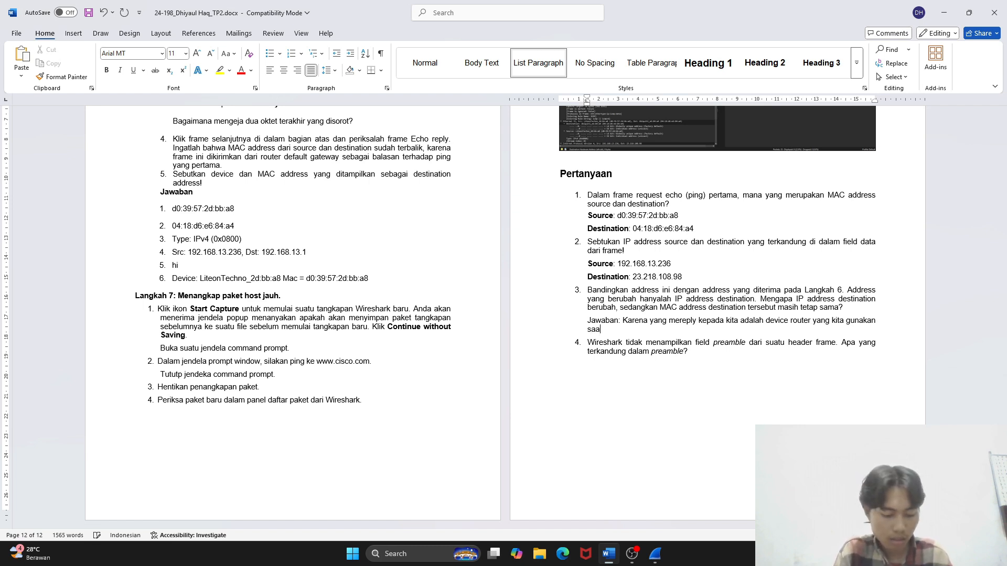
pyautogui.write('t ini.')
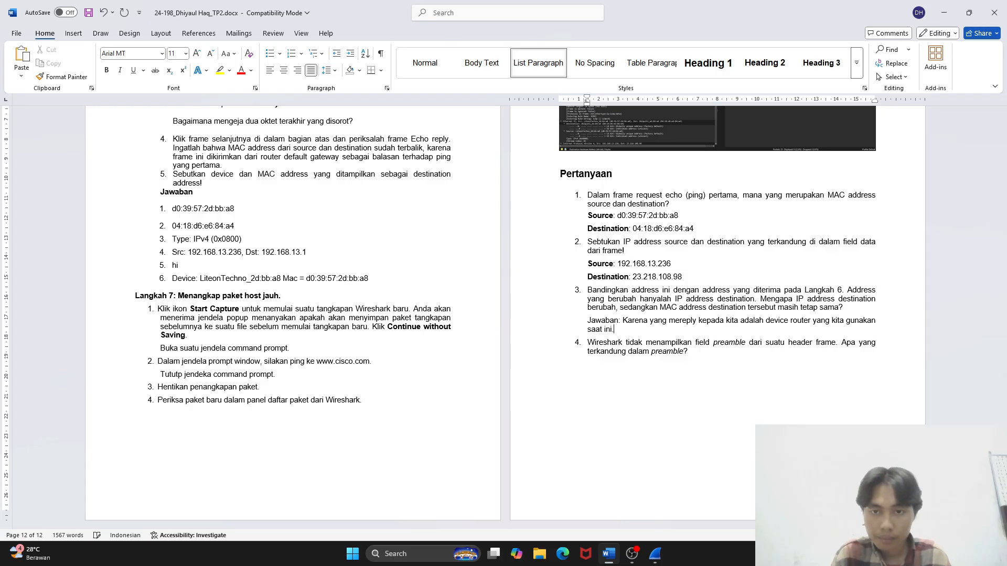
# Add an unnumbered line reading "Jawaban:" below question 4 about the preamble
pyautogui.press('Down')
pyautogui.press('Down')
pyautogui.press('End')
pyautogui.press('Return')
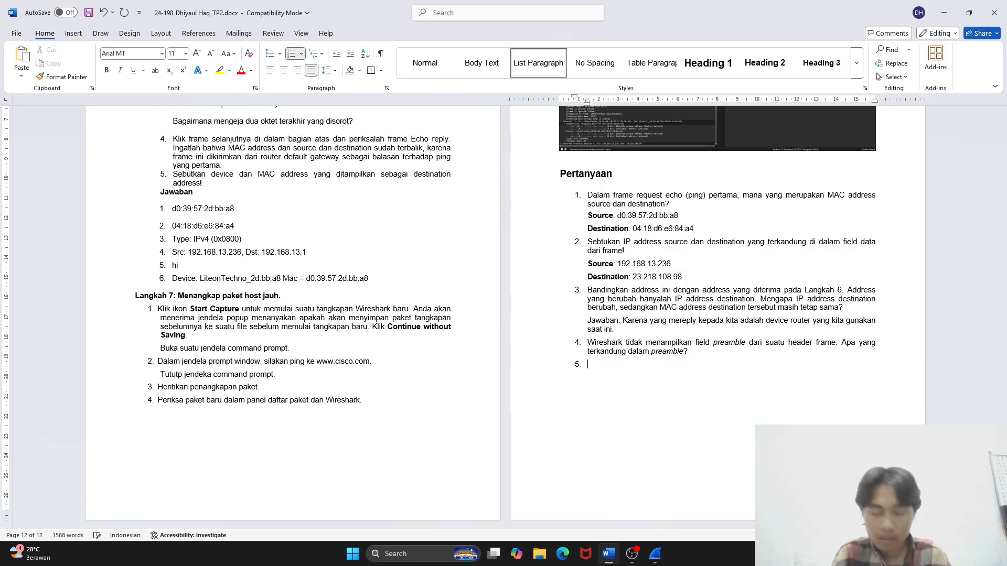
pyautogui.press('BackSpace')
pyautogui.write('Jawab')
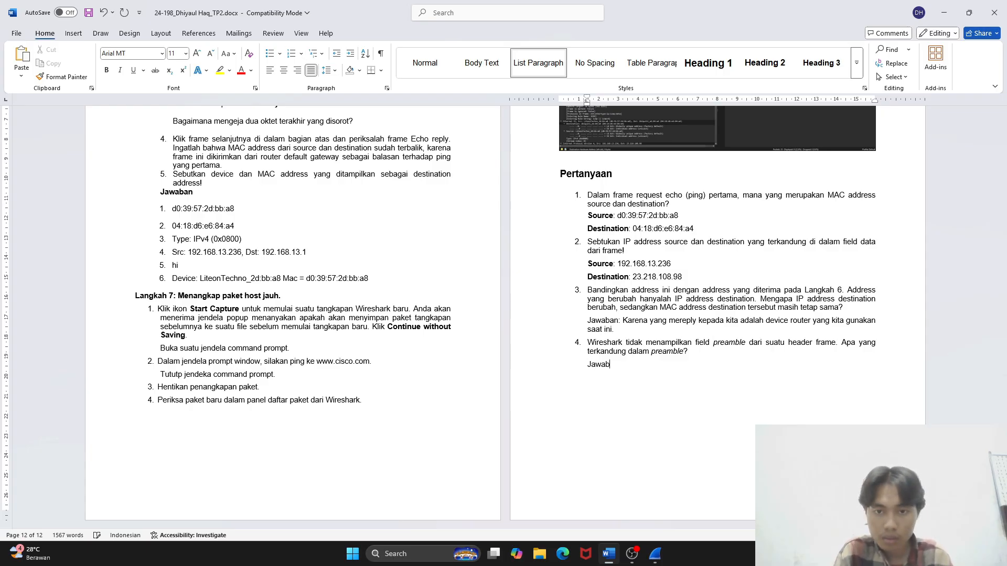
pyautogui.write('an:')
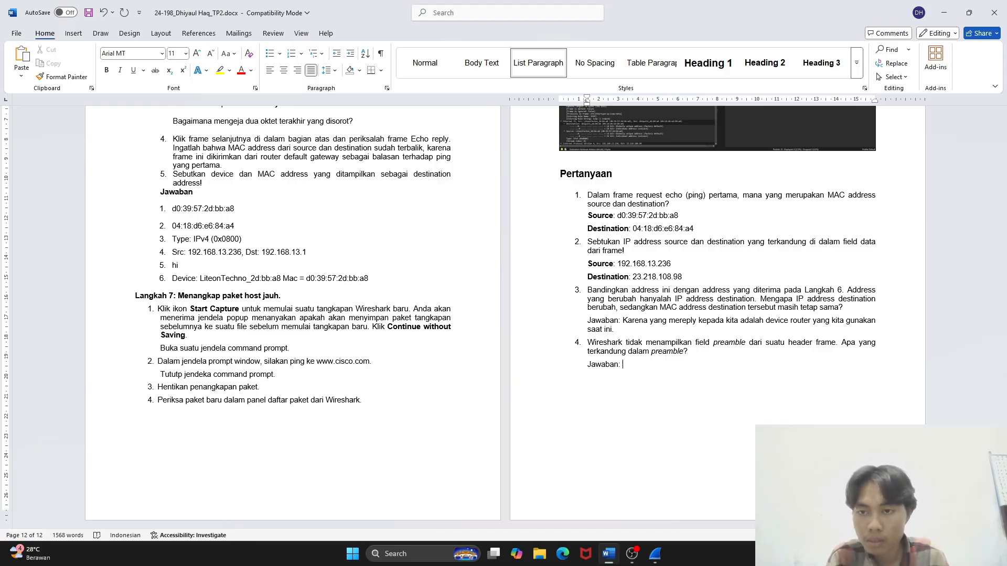
# Look up the preamble in the Langkah 1 Ethernet II header table and answer question 4 with "8 Bytes" after its Jawaban label
pyautogui.scroll(20, 503, 314)
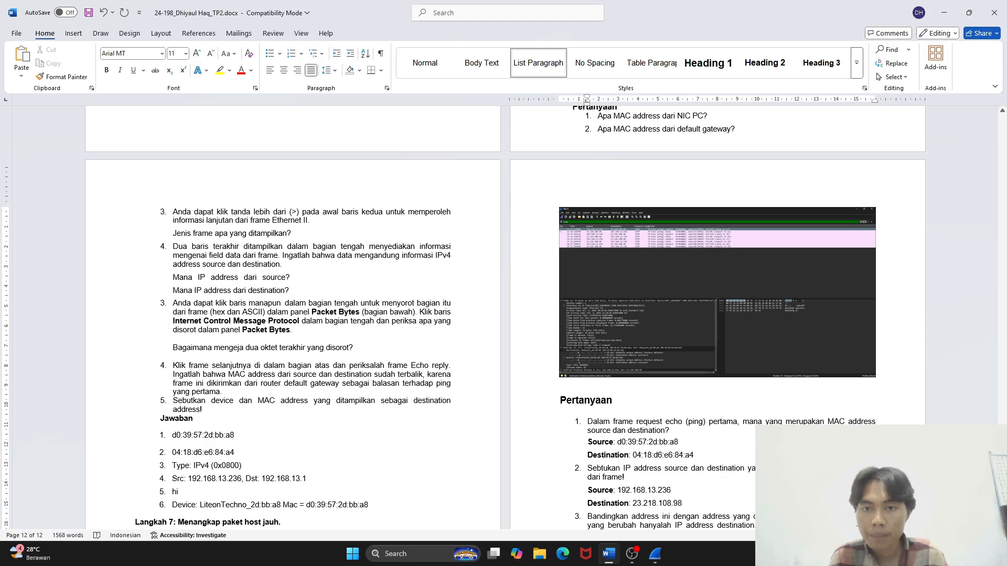
pyautogui.scroll(20, 503, 315)
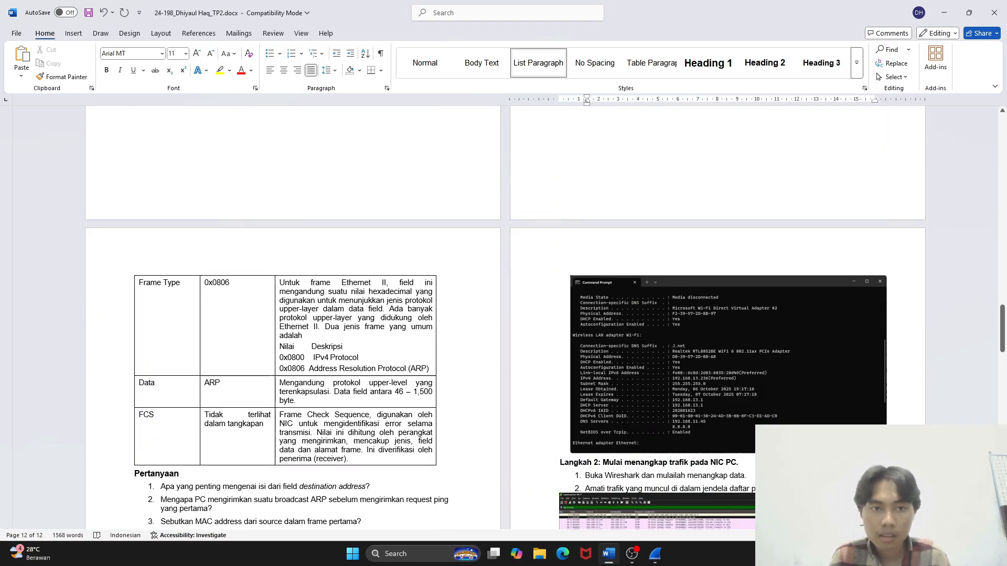
pyautogui.scroll(-3, 775, 310)
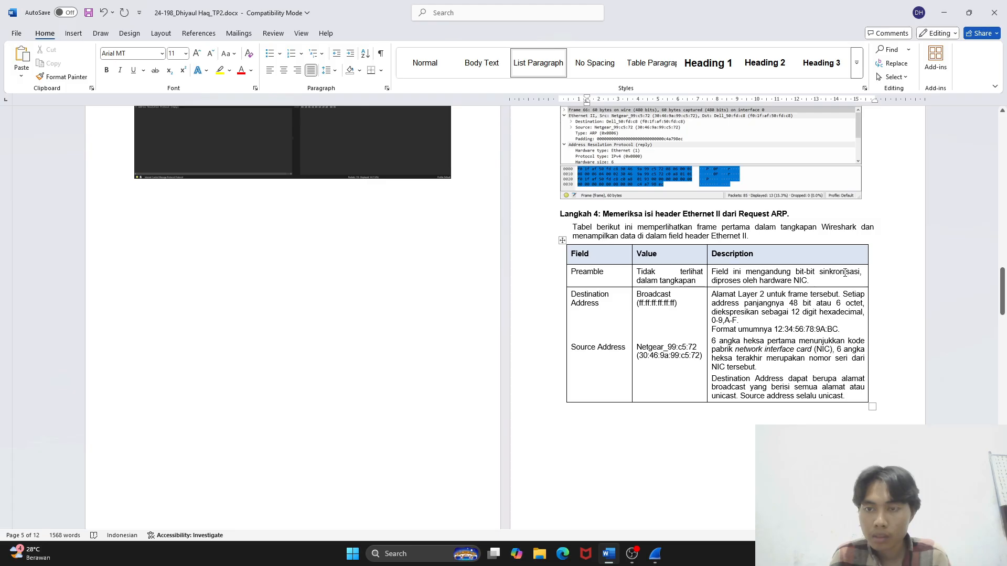
pyautogui.scroll(15, 776, 288)
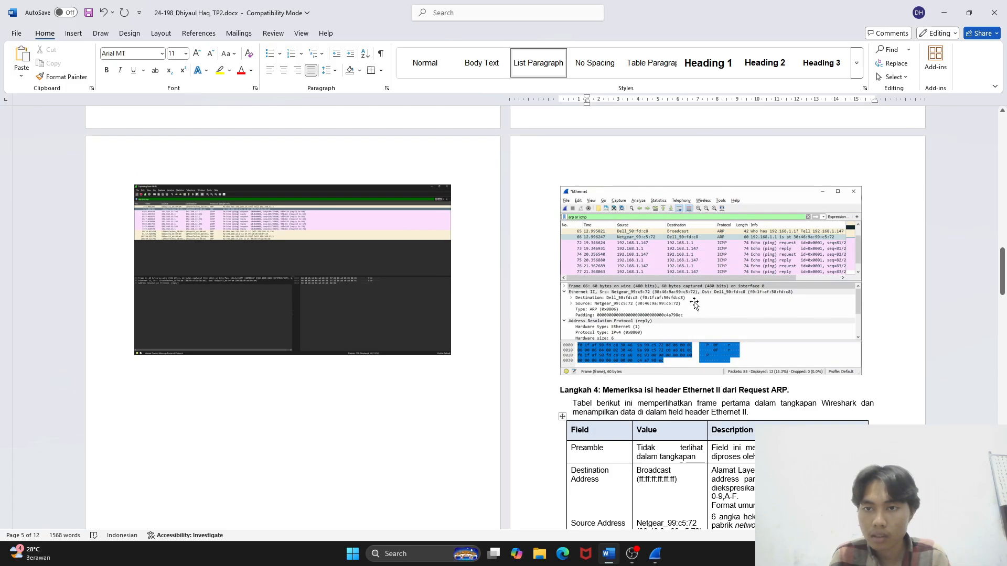
pyautogui.scroll(15, 619, 320)
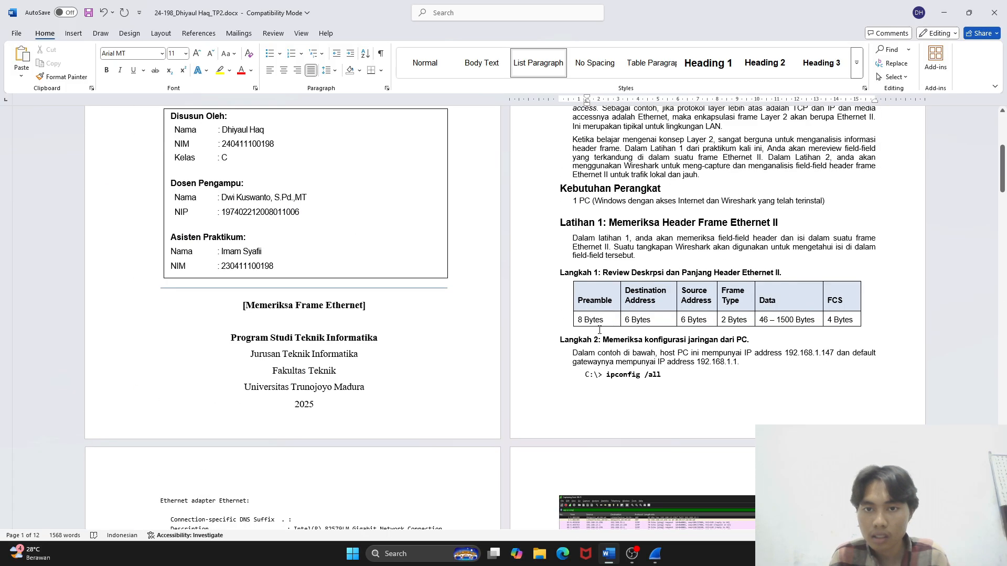
pyautogui.moveTo(1002, 169); pyautogui.dragTo(1002, 340)
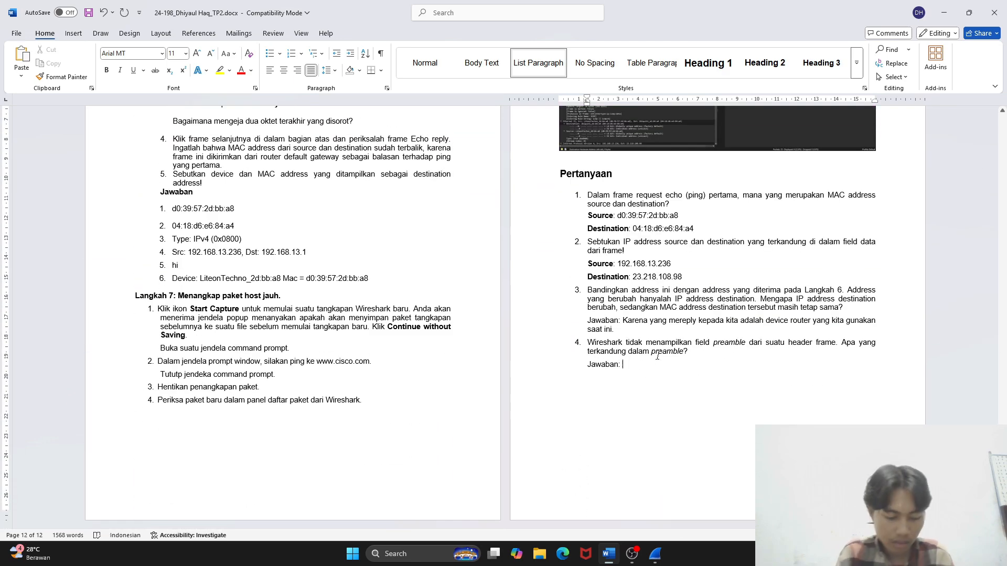
pyautogui.write('8 Bytes')
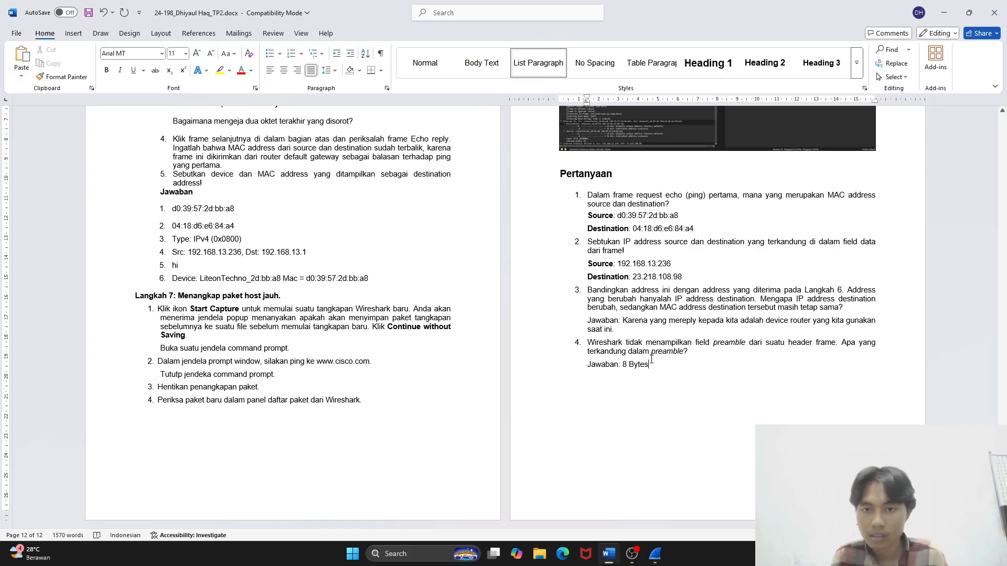
# Review the Langkah 7 Pertanyaan answers, checking question 3 on the unchanged destination MAC address and question 4 on the preamble
pyautogui.scroll(3, 693, 388)
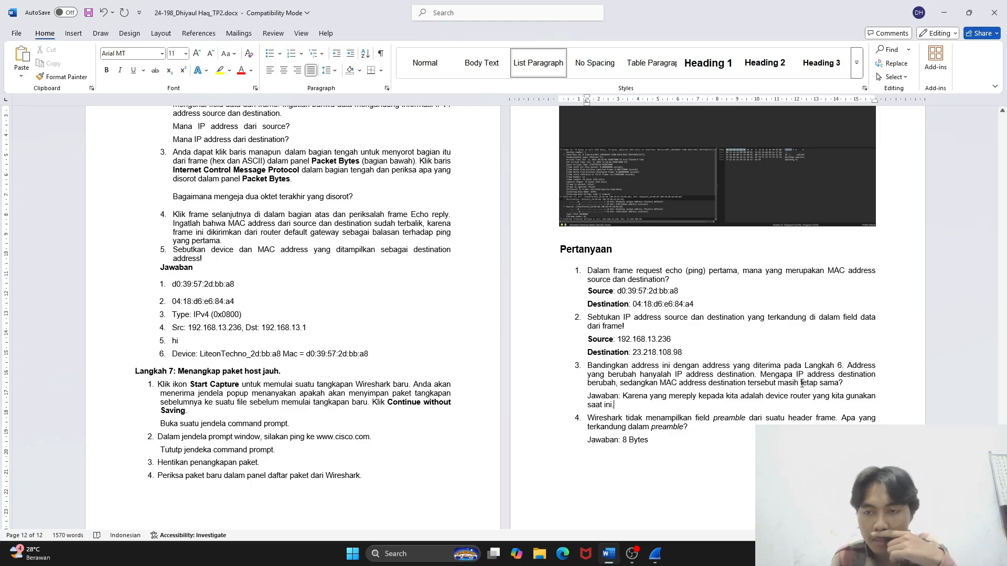
pyautogui.click(861, 384)
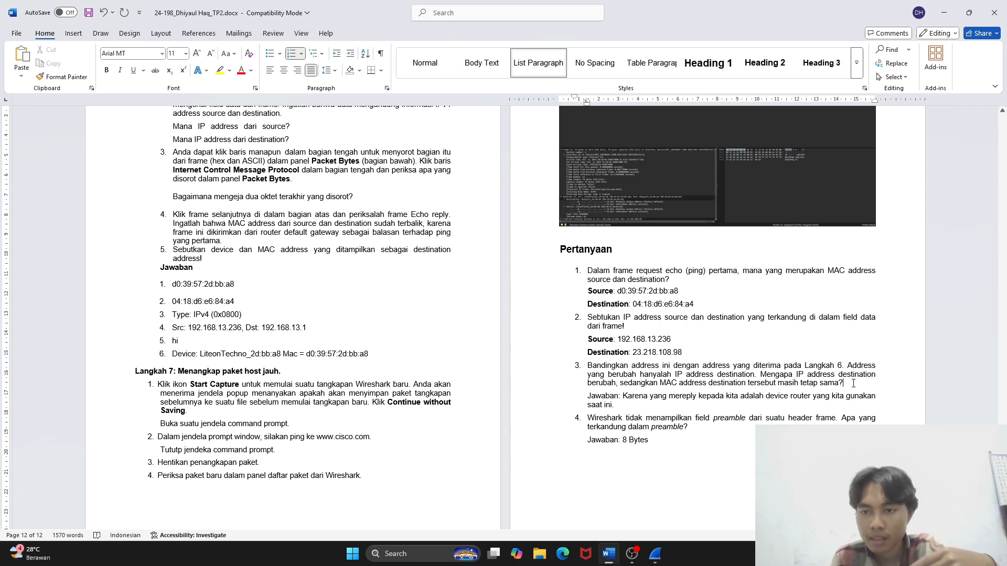
pyautogui.click(711, 392)
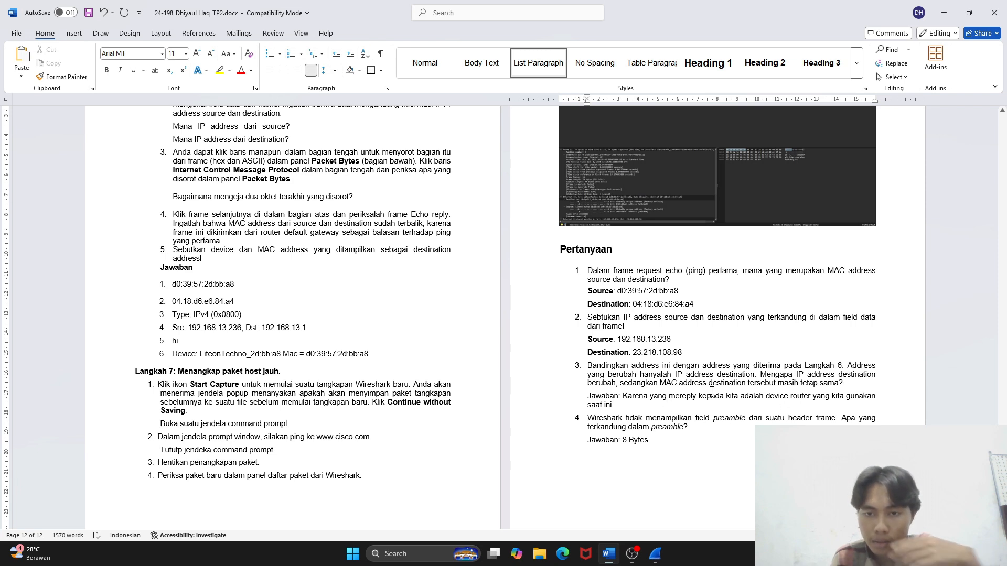
pyautogui.scroll(-2, 727, 391)
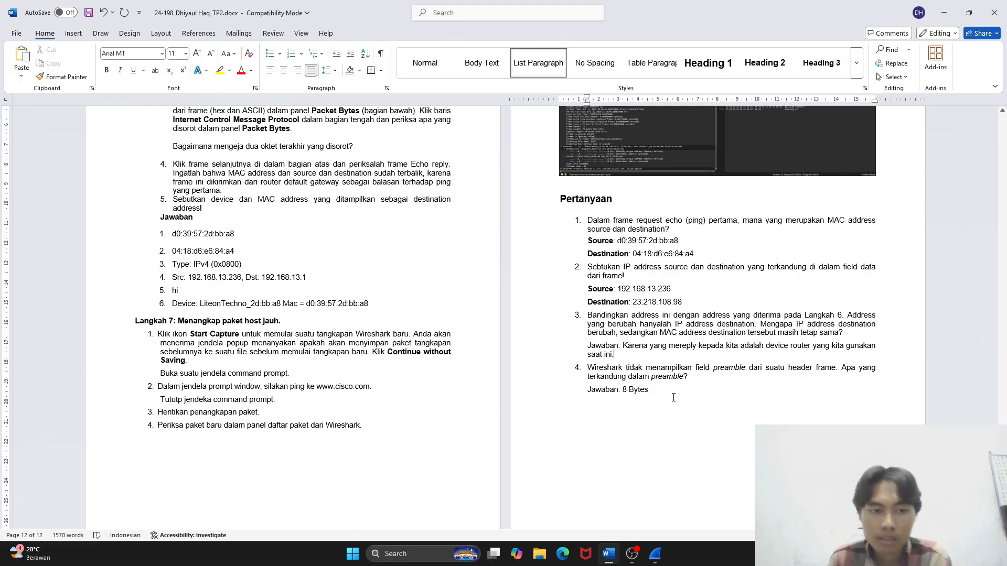
pyautogui.scroll(10, 670, 401)
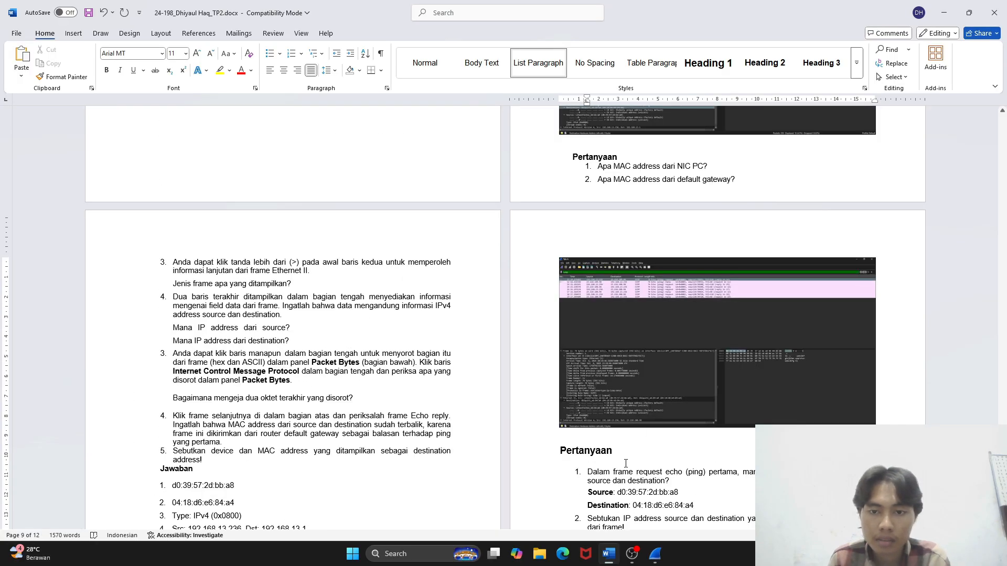
pyautogui.click(614, 435)
pyautogui.scroll(-8, 630, 437)
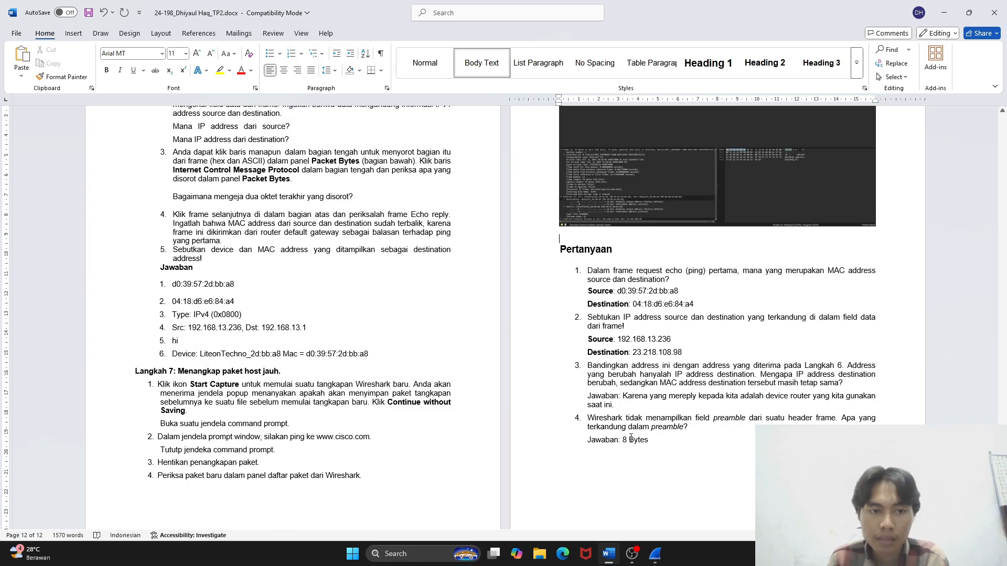
# Review the earlier report pages, from the Latihan 2 capture screenshots back to the Latihan 1 Pertanyaan and Jawaban lists
pyautogui.scroll(9, 341, 431)
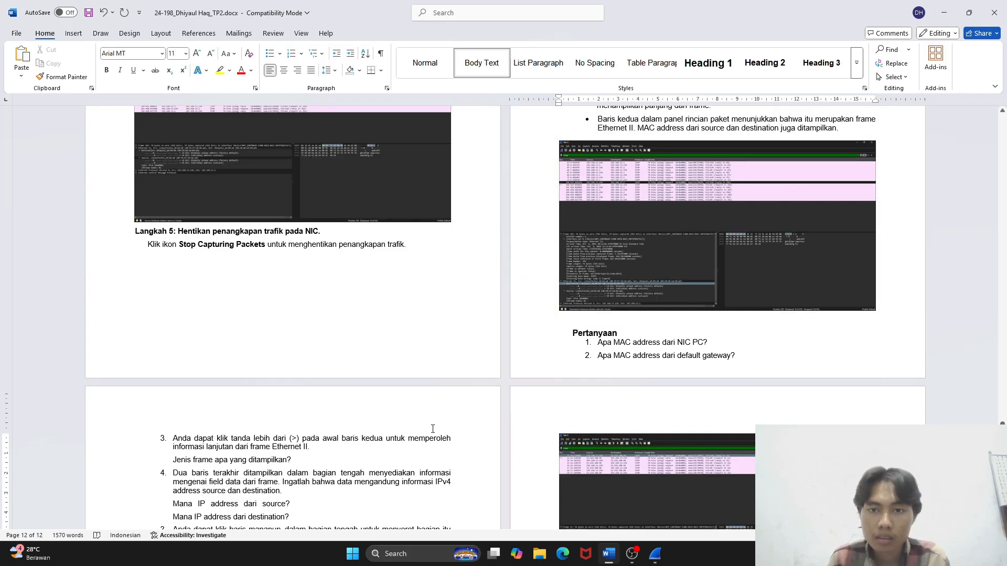
pyautogui.scroll(13, 432, 429)
pyautogui.scroll(18, 431, 429)
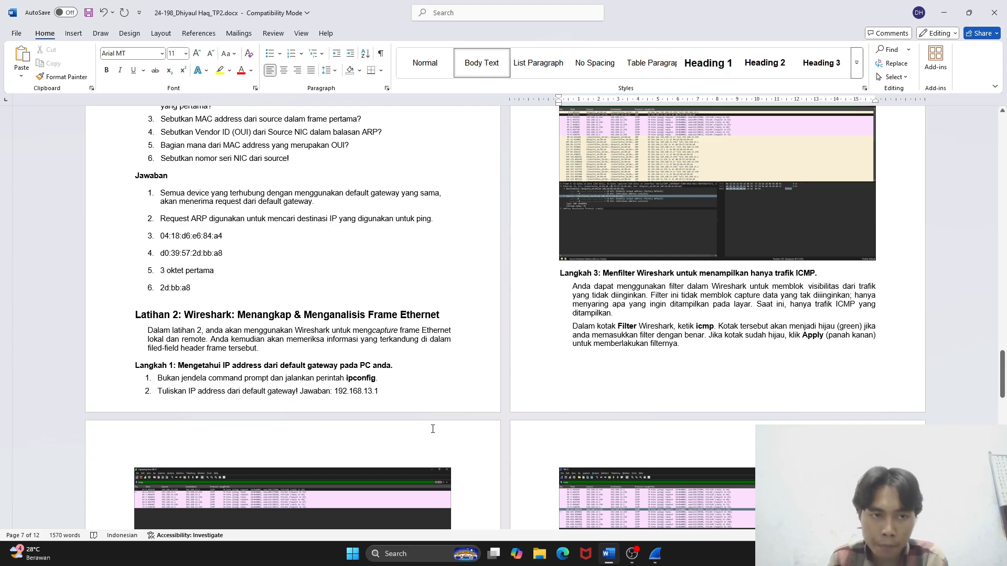
pyautogui.scroll(5, 432, 429)
pyautogui.scroll(3, 432, 429)
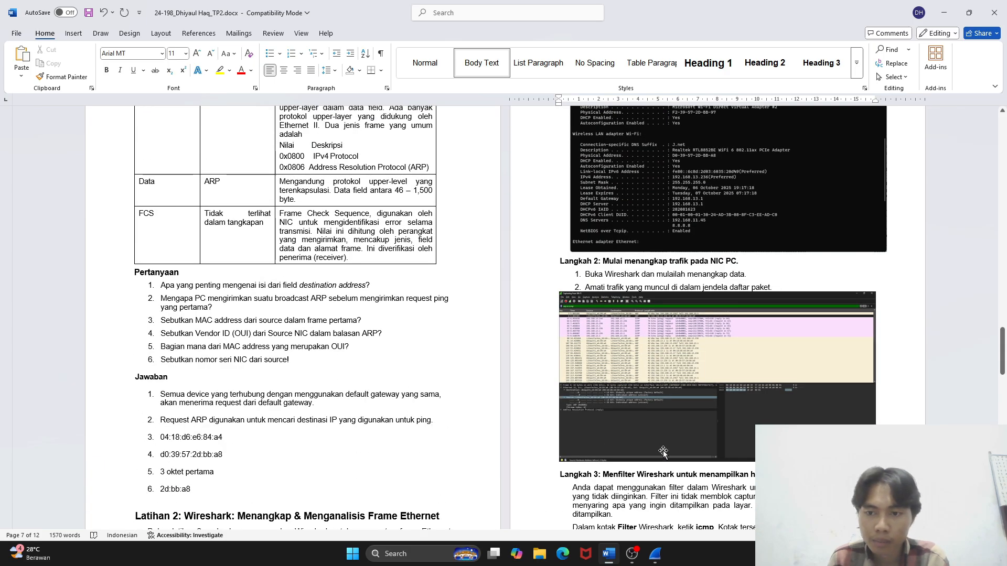
pyautogui.click(773, 474)
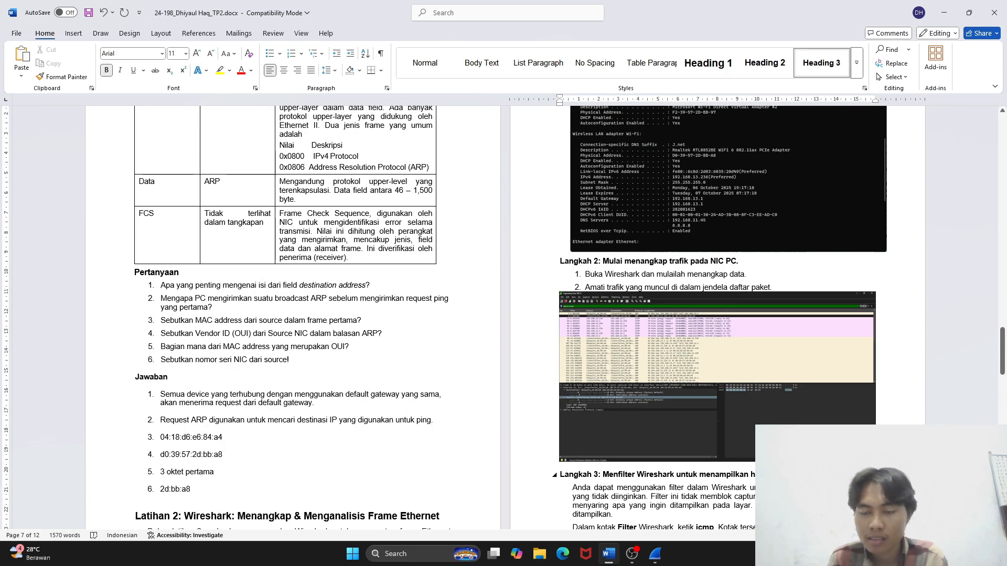
pyautogui.scroll(3, 450, 417)
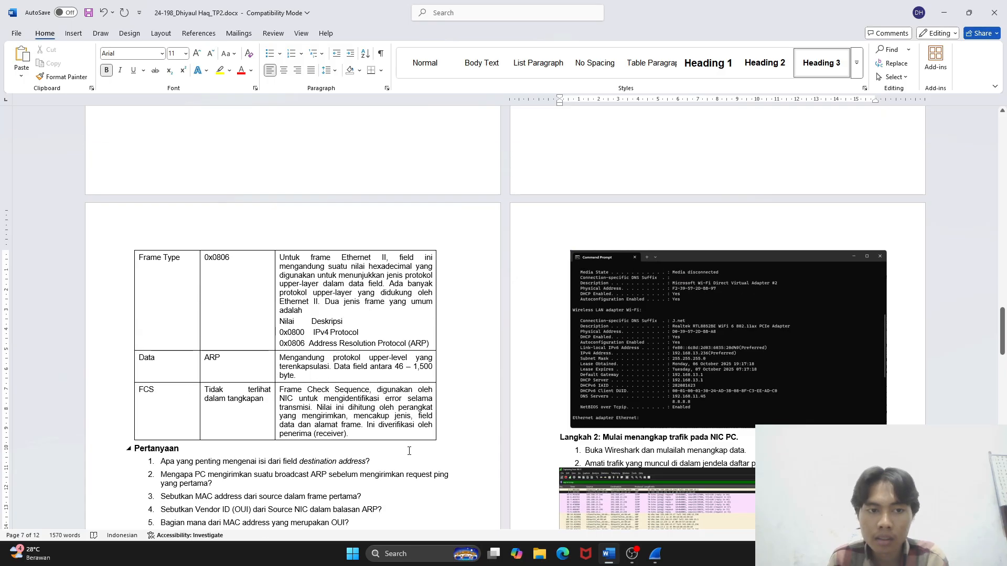
pyautogui.scroll(-7, 439, 451)
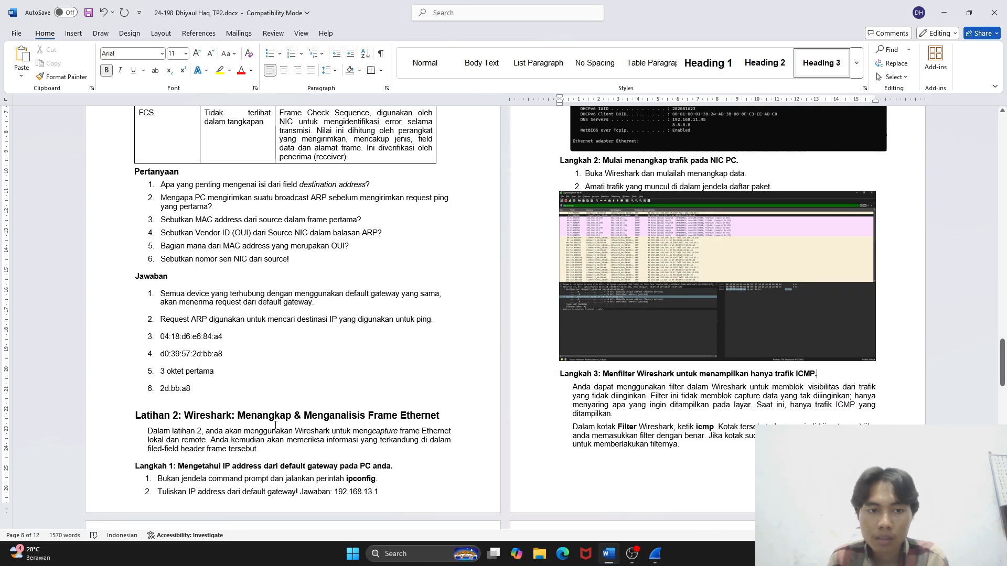